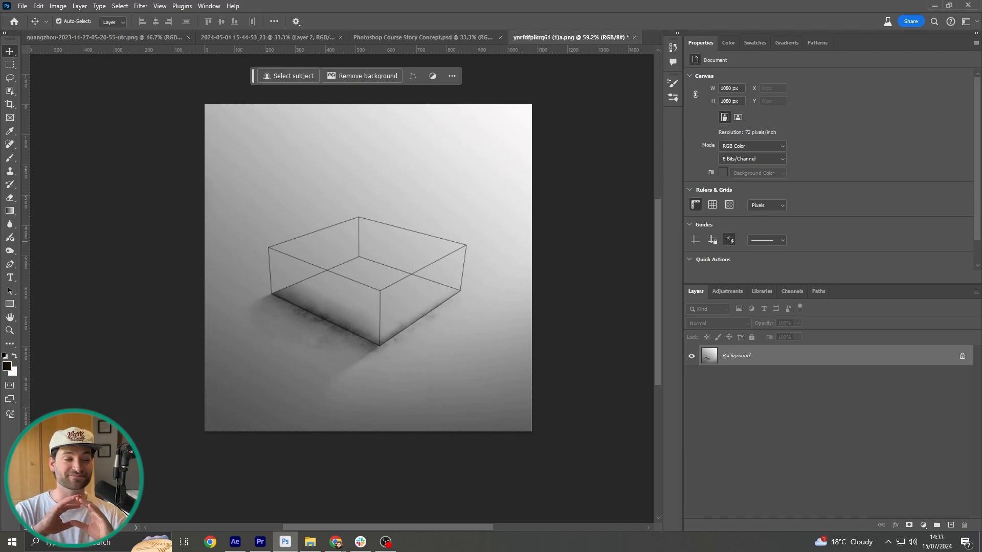
Place the island photo in the document and scale it down to about 22.6%, positioned over the wireframe box.
drag(316, 250, 364, 255)
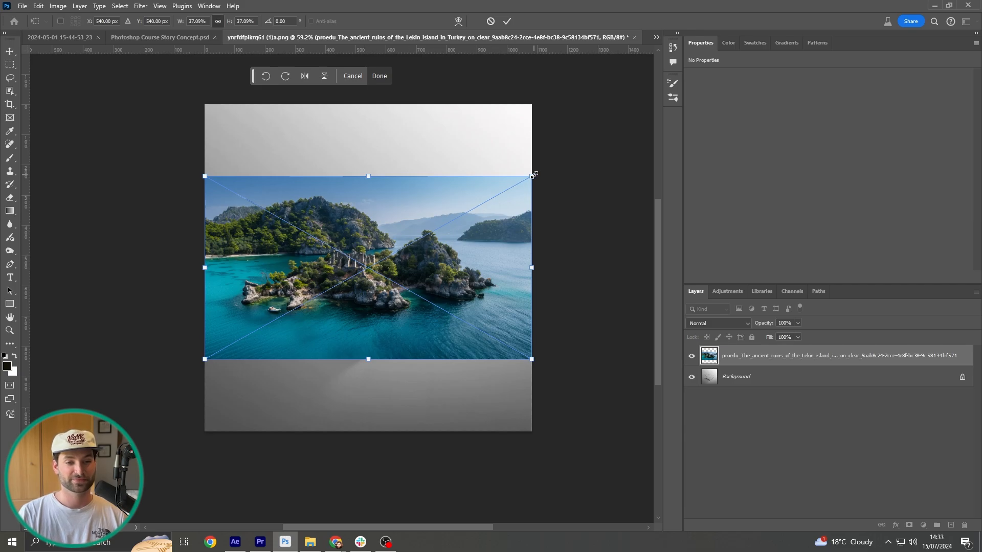
drag(533, 176, 434, 283)
drag(334, 281, 395, 226)
drag(468, 189, 463, 194)
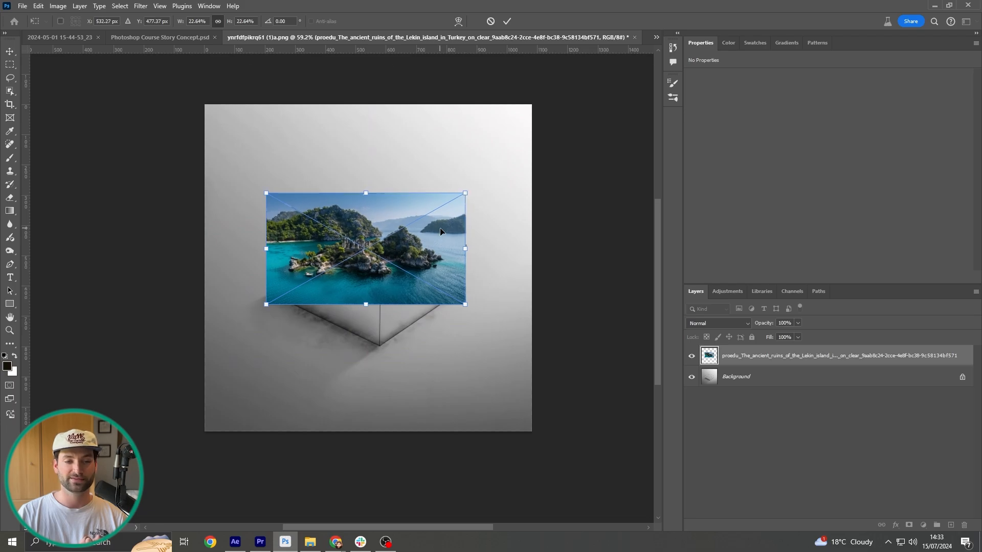
Lower the island layer's opacity to 75% and commit the placement.
click(798, 324)
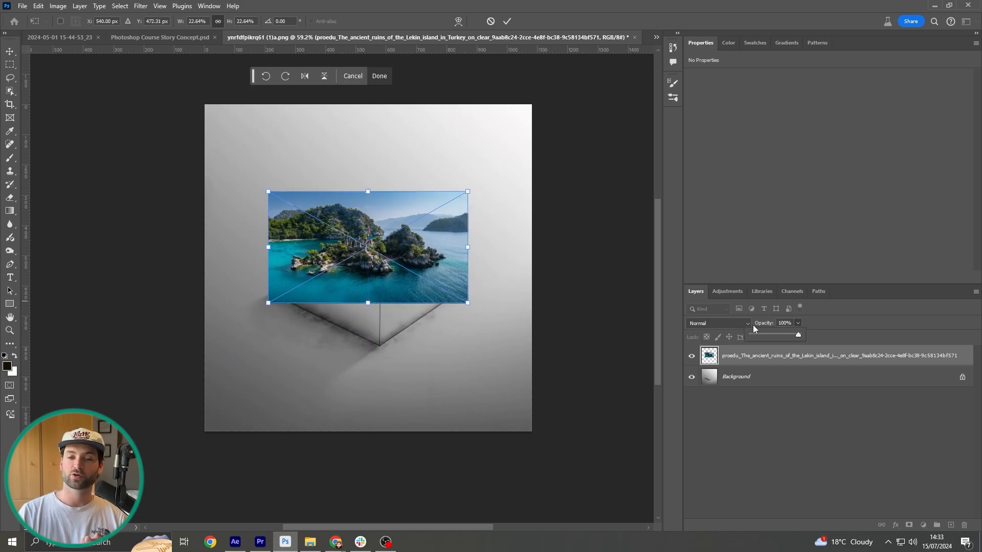
drag(789, 336, 785, 336)
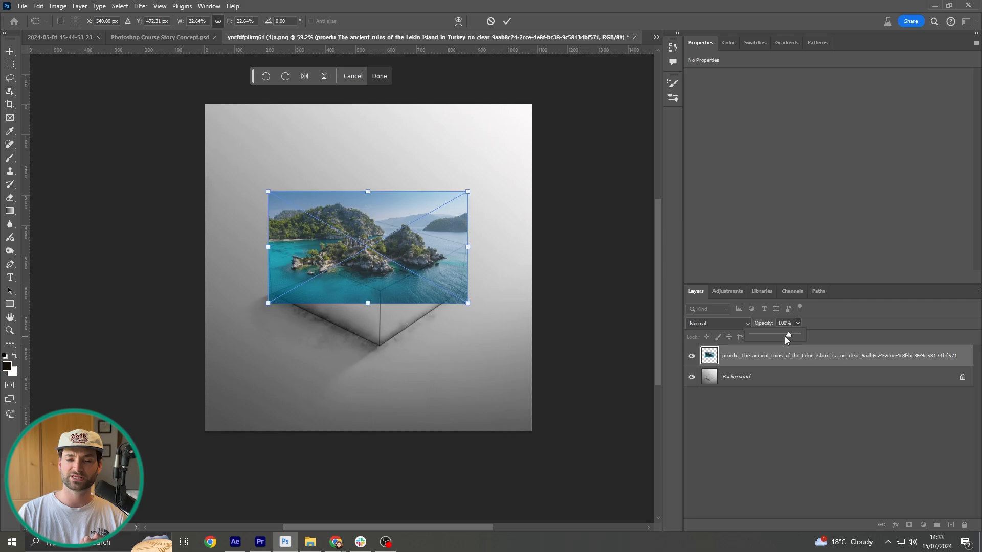
key(Return)
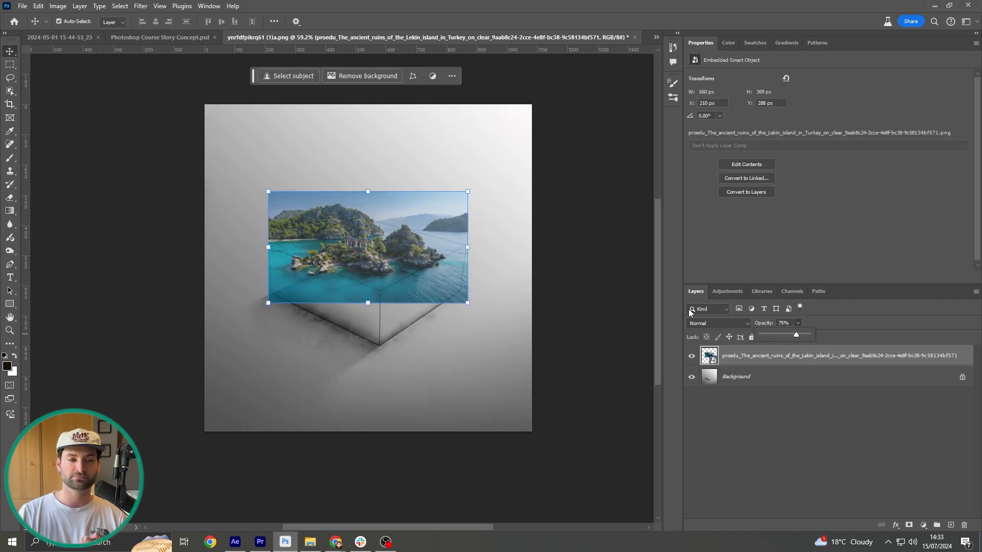
click(409, 209)
Move the island image up and enlarge it to about 23.2%, aligning its lower edge with the front corner of the box's top face.
scroll(427, 235, up, 6)
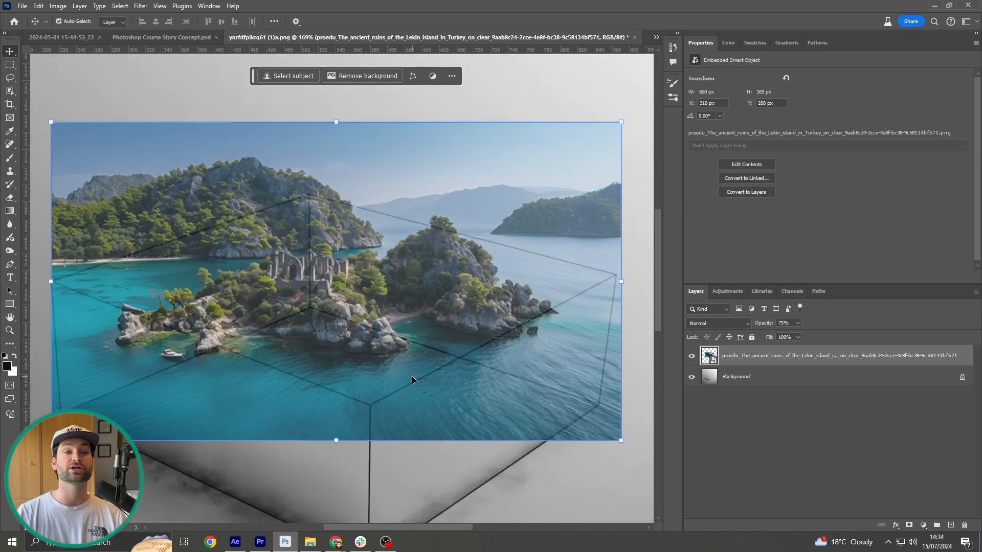
drag(429, 269, 437, 231)
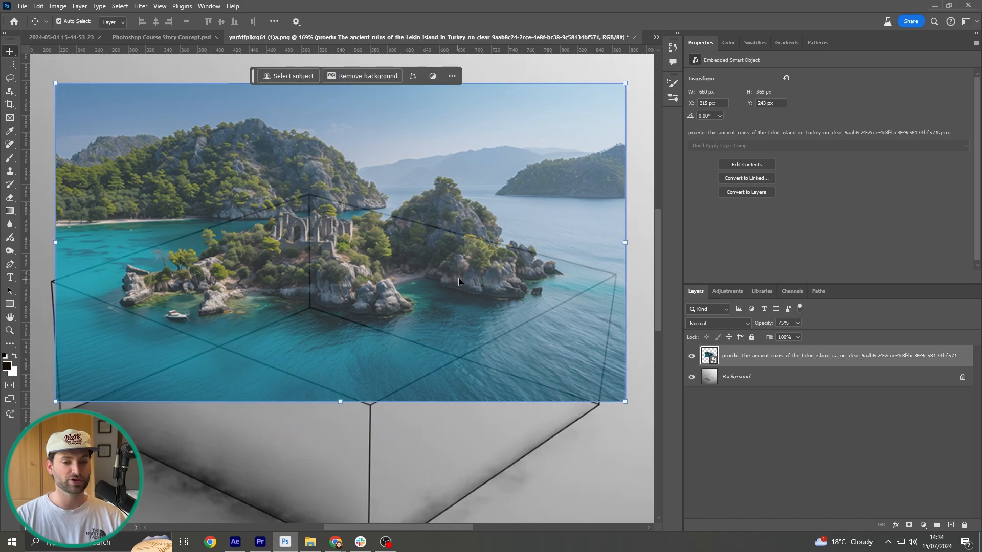
drag(555, 281, 540, 280)
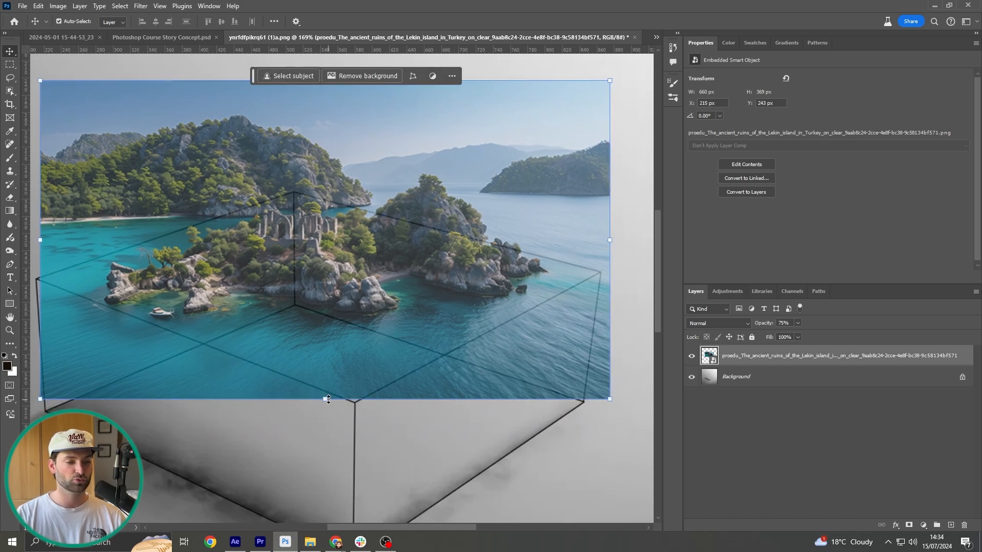
drag(328, 399, 329, 406)
drag(319, 370, 357, 365)
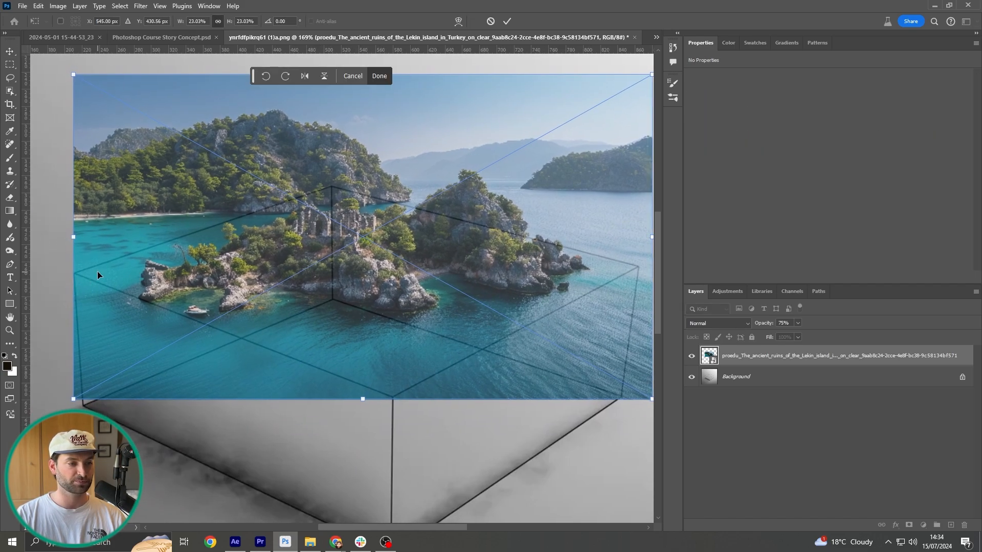
drag(345, 212, 337, 221)
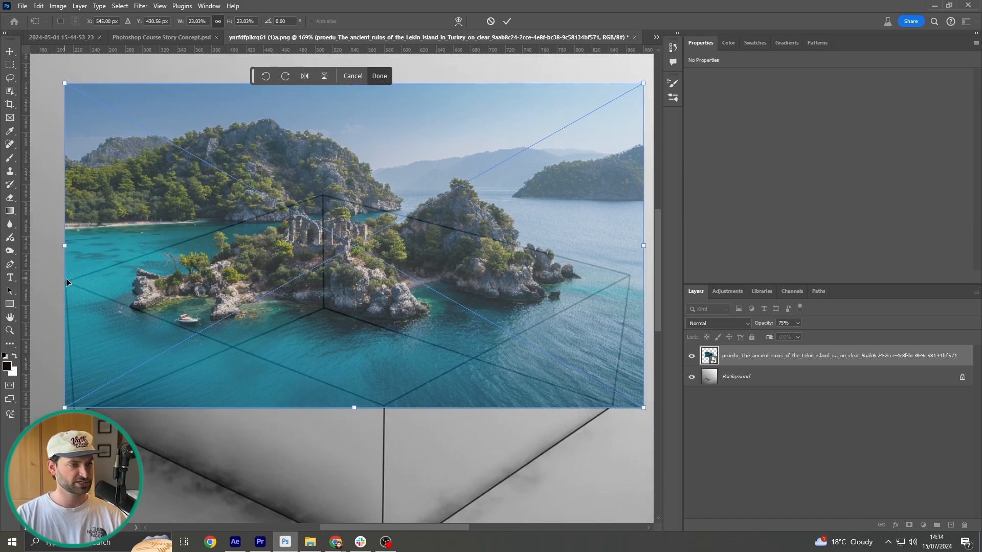
drag(144, 302, 145, 300)
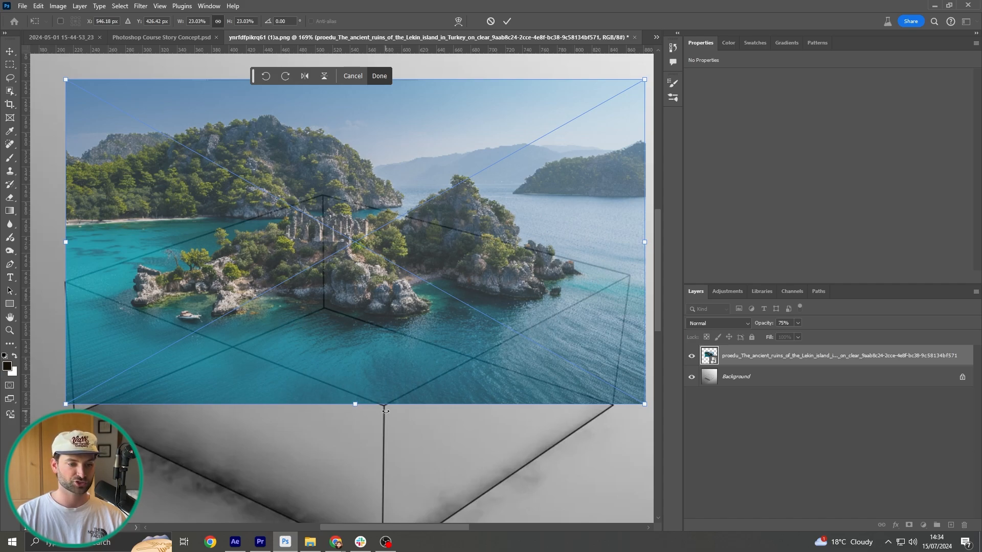
drag(358, 406, 357, 408)
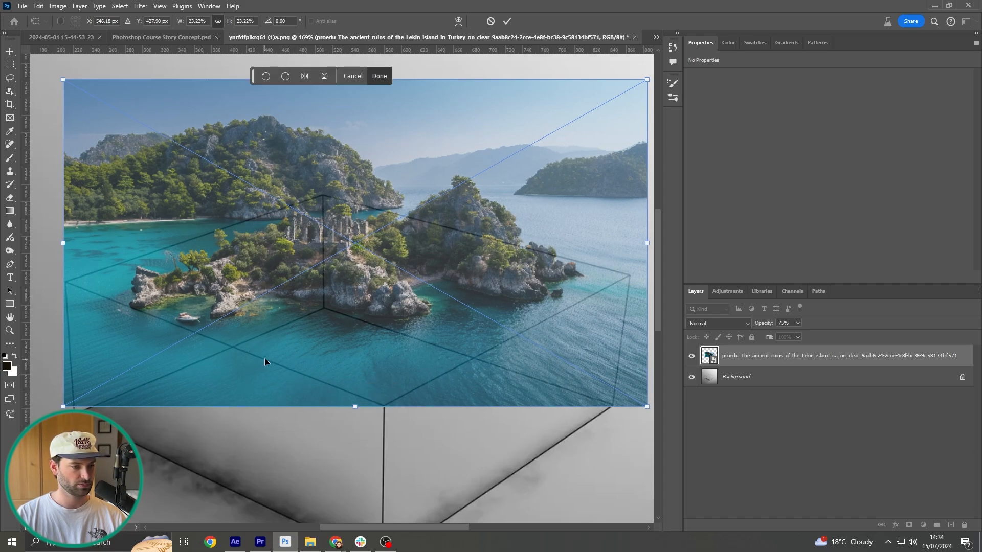
drag(186, 290, 187, 287)
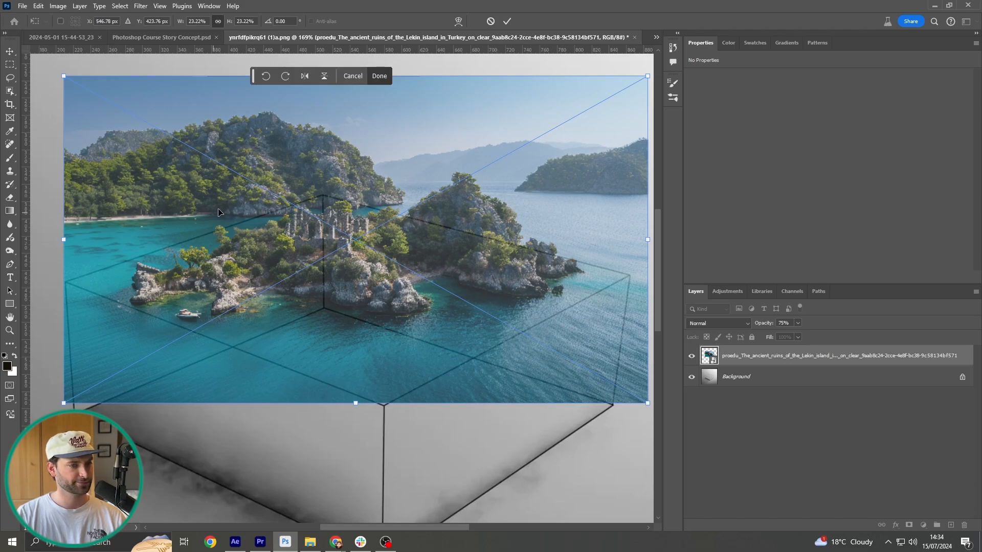
click(379, 75)
Set the island layer's opacity to 100% and add a layer mask to it.
scroll(433, 273, down, 4)
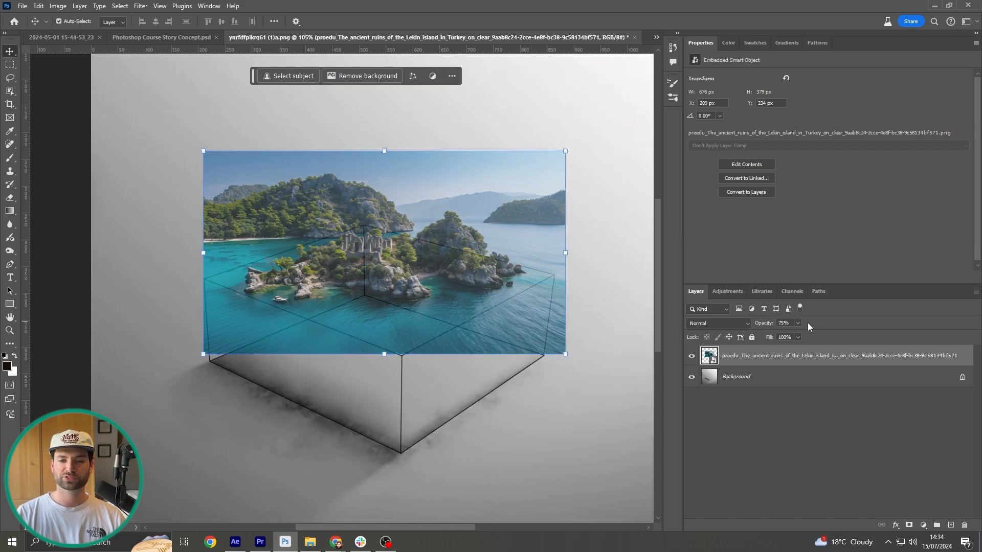
drag(810, 336, 822, 339)
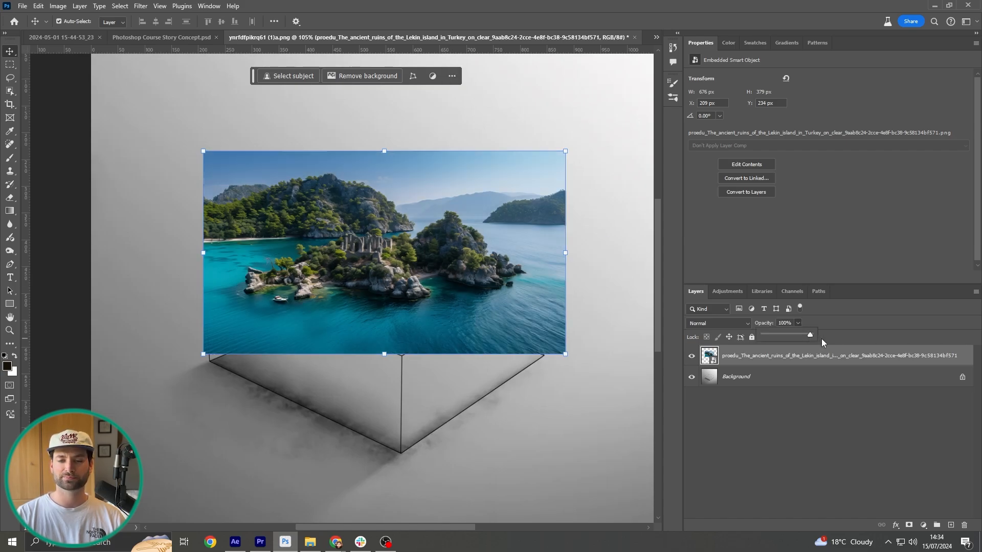
click(785, 356)
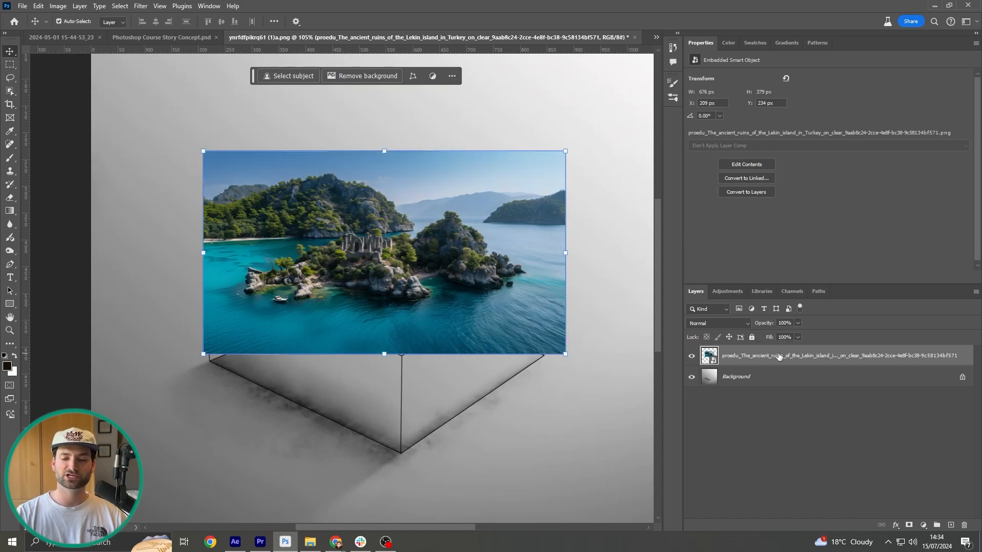
click(909, 525)
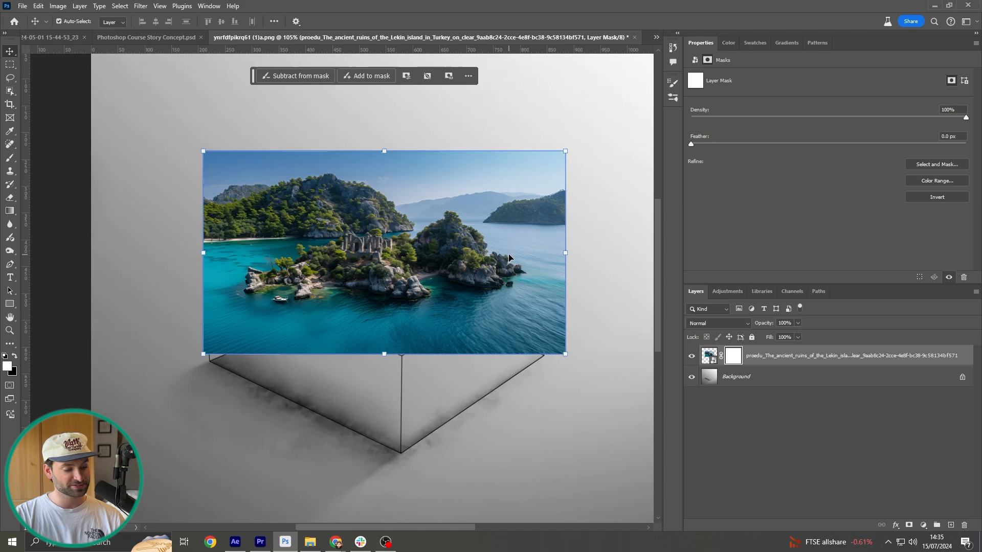
Paint black on the mask with the Brush at 100% flow to hide the sky and distant hills above the island.
key(b)
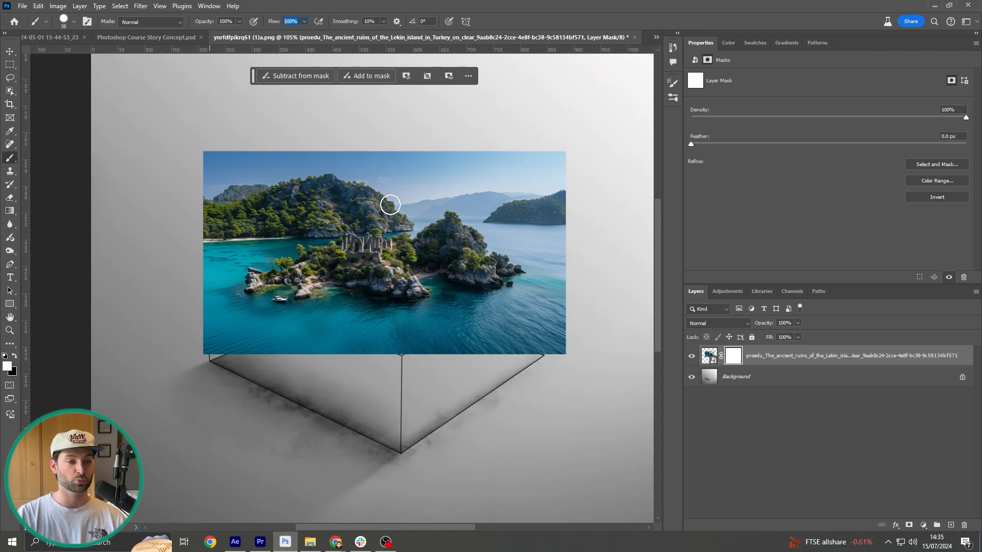
key(Return)
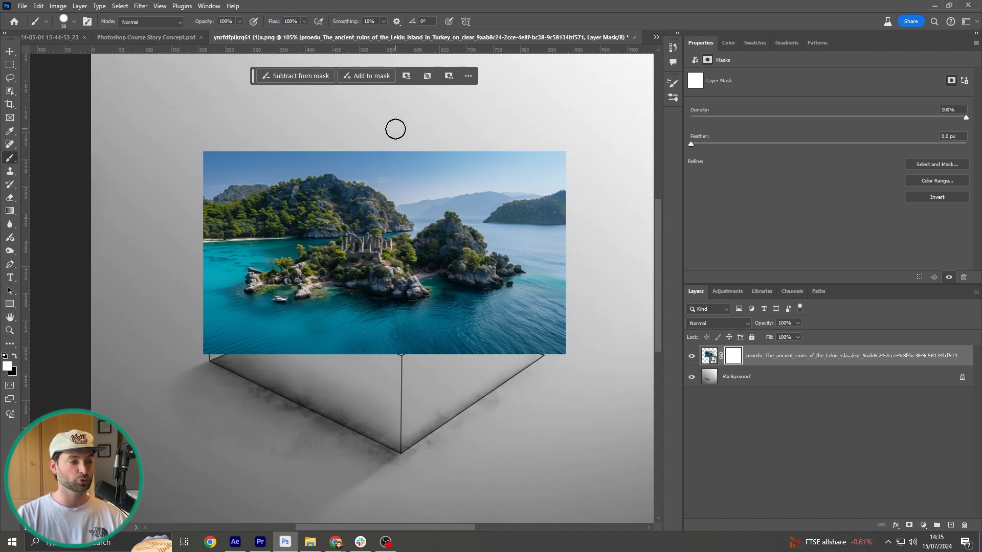
key(x)
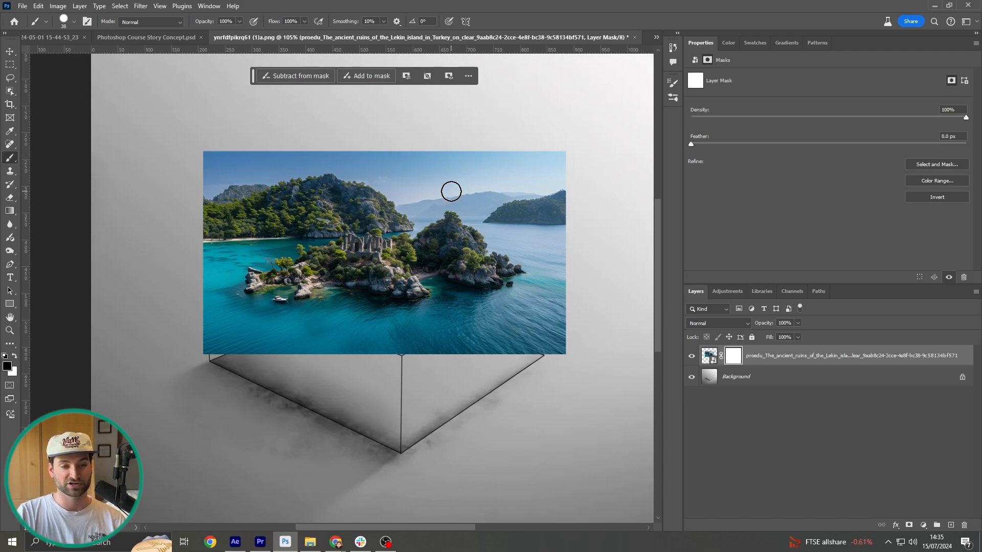
mouse_move(559, 254)
mouse_down()
mouse_move(541, 232)
mouse_move(568, 240)
mouse_move(573, 228)
mouse_move(554, 195)
mouse_move(569, 200)
mouse_move(551, 194)
mouse_move(333, 148)
mouse_move(223, 151)
mouse_move(184, 165)
mouse_move(234, 211)
mouse_move(240, 222)
mouse_move(223, 228)
mouse_move(258, 206)
mouse_move(236, 174)
mouse_move(516, 194)
mouse_move(382, 162)
mouse_move(325, 169)
mouse_move(253, 155)
mouse_move(419, 177)
mouse_move(452, 165)
mouse_move(431, 158)
mouse_move(582, 164)
mouse_move(494, 199)
mouse_move(565, 265)
mouse_move(490, 209)
mouse_move(438, 190)
mouse_move(405, 202)
mouse_move(365, 186)
mouse_move(401, 193)
mouse_move(205, 192)
mouse_move(228, 202)
mouse_move(446, 183)
mouse_move(438, 168)
mouse_move(562, 154)
mouse_move(559, 146)
mouse_move(570, 218)
mouse_up()
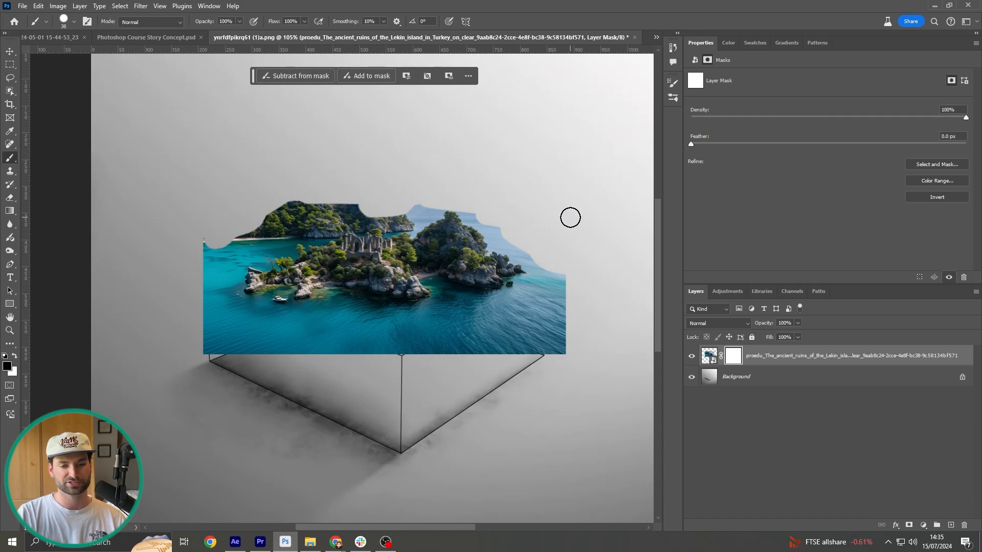
Lower the island layer's opacity to 74% and mask out the water beyond the front-right edge of the box's top face.
click(798, 323)
drag(801, 335, 787, 335)
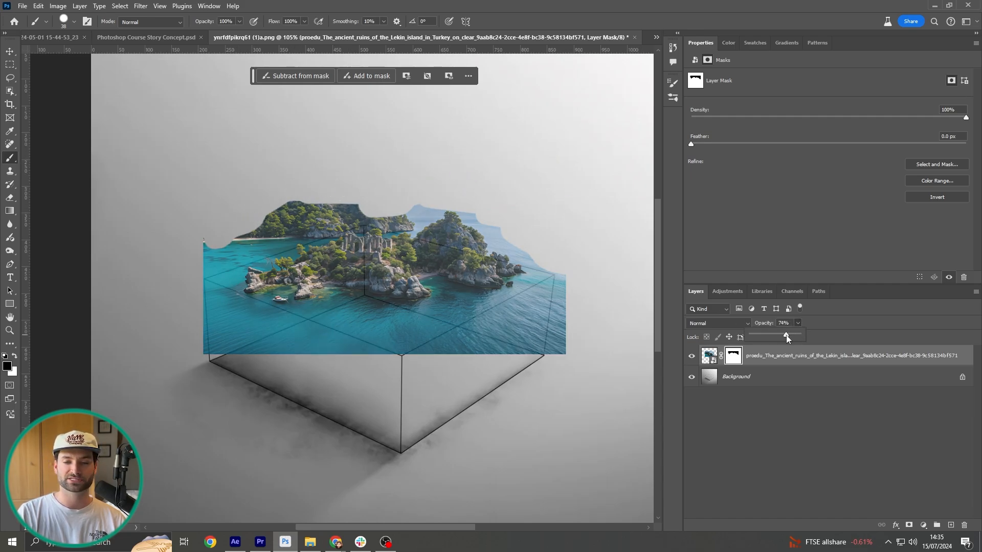
scroll(565, 266, up, 5)
scroll(573, 284, up, 3)
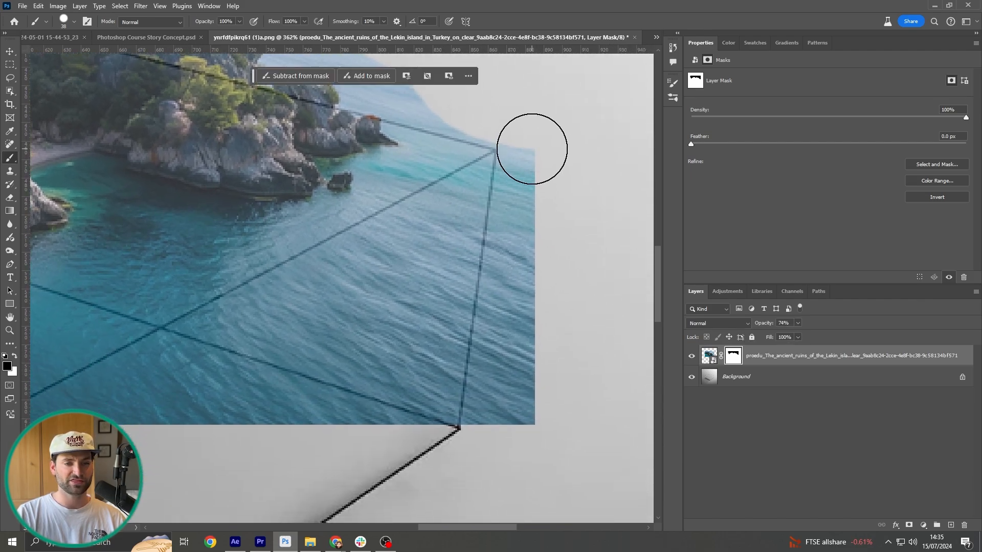
click(532, 149)
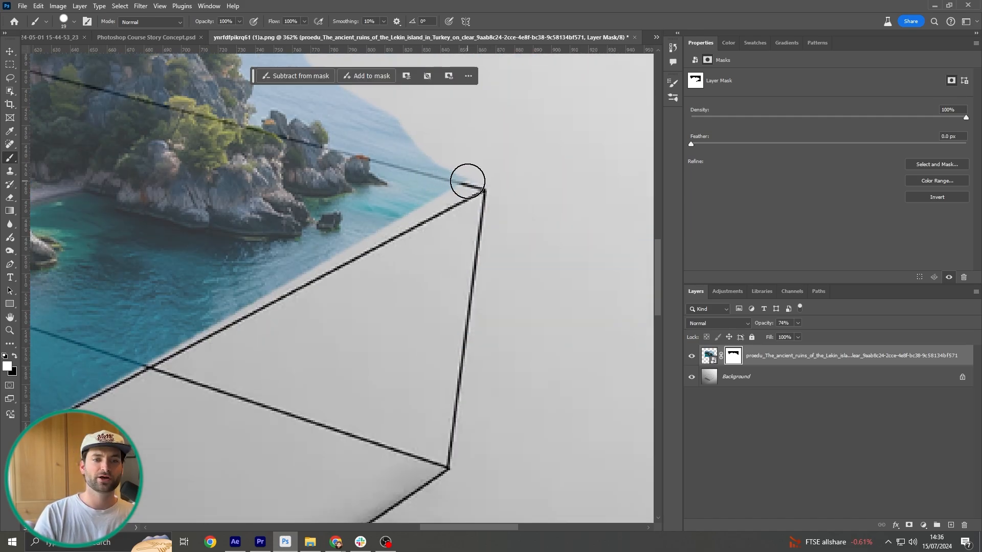
Paint white on the mask in a straight line to restore the water up to the top face's front-right edge and corner.
click(467, 181)
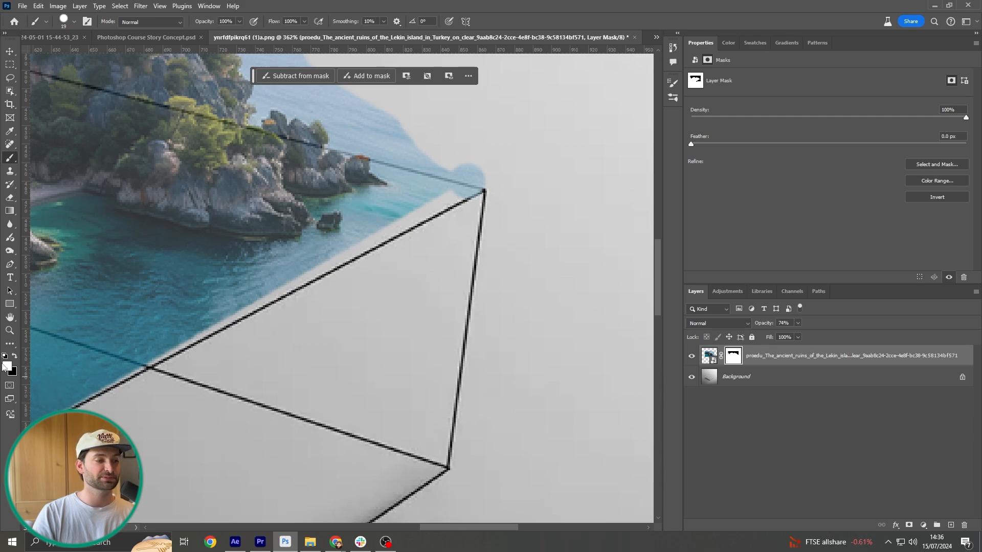
drag(350, 232, 394, 195)
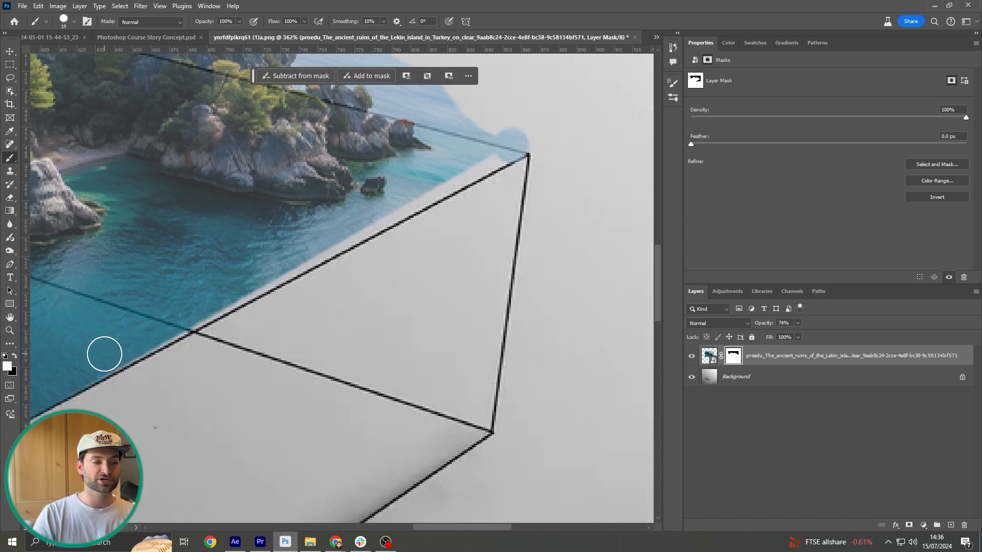
shift+click(96, 365)
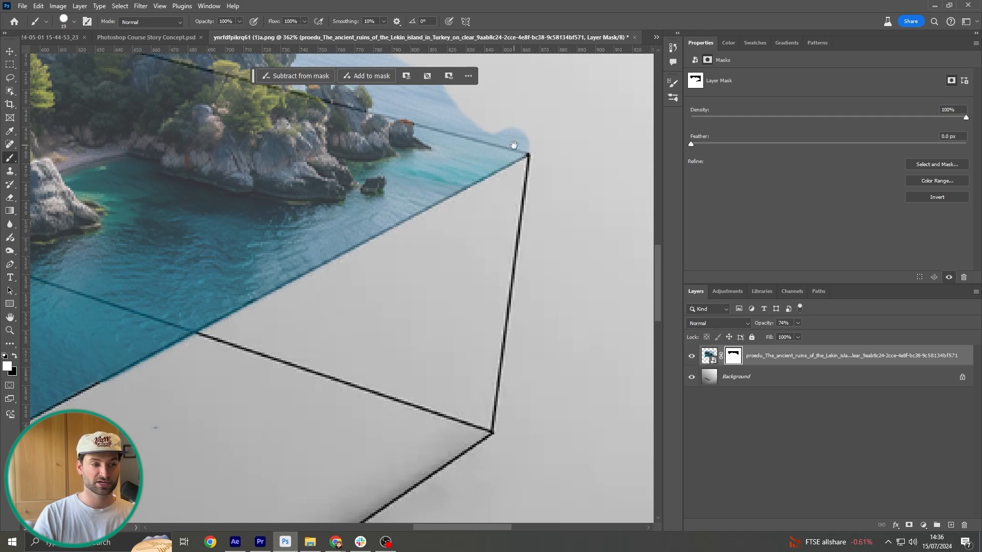
Paint black on the mask along the top face's back edges to hide everything beyond them, leaving the tall rocky peak standing.
scroll(516, 148, up, 2)
key(x)
mouse_move(529, 166)
mouse_down()
mouse_move(551, 218)
mouse_move(391, 160)
mouse_move(327, 89)
mouse_up()
drag(346, 100, 587, 294)
mouse_move(386, 201)
mouse_down()
mouse_move(221, 266)
mouse_move(513, 213)
mouse_up()
mouse_move(512, 212)
mouse_down()
mouse_move(210, 257)
mouse_move(428, 175)
mouse_up()
mouse_move(73, 296)
mouse_down()
mouse_move(382, 191)
mouse_move(415, 165)
mouse_up()
mouse_move(88, 256)
mouse_down()
mouse_move(287, 182)
mouse_move(354, 126)
mouse_up()
drag(355, 126, 298, 225)
drag(299, 225, 515, 184)
scroll(248, 177, down, 6)
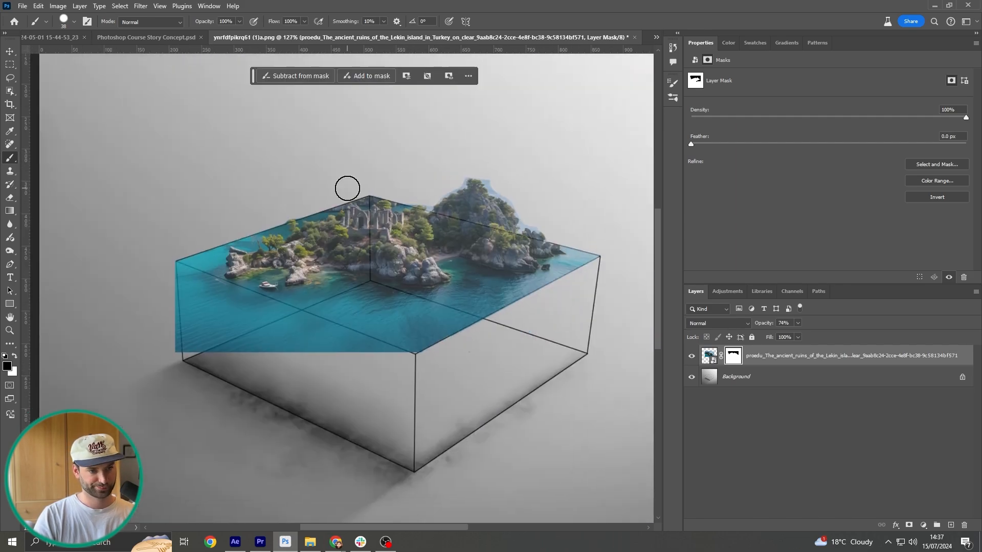
Mask out the water below the front-left edge of the box's top face with a straight brush stroke.
click(173, 273)
shift+click(405, 364)
drag(328, 343, 188, 307)
Transform the masked island layer, extending its lower edge down to the front corner of the top face.
scroll(392, 353, up, 3)
scroll(435, 349, up, 7)
key(x)
key(ctrl+t)
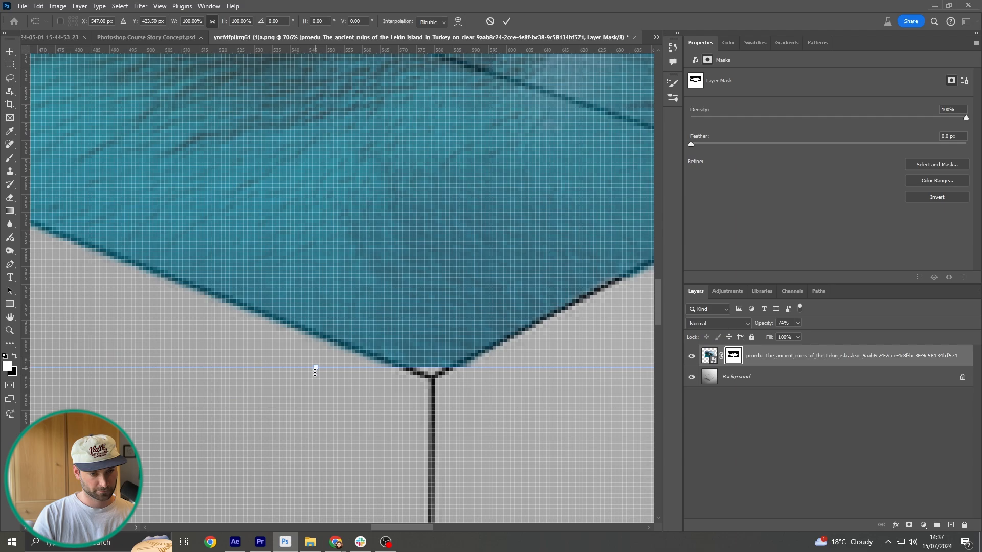
drag(313, 370, 313, 382)
key(Return)
Paint black on the mask to trim the excess water along the top face's front edges near the front corner.
key(x)
click(460, 376)
drag(608, 158, 507, 188)
drag(153, 230, 588, 238)
click(37, 269)
scroll(252, 219, down, 3)
shift+click(252, 219)
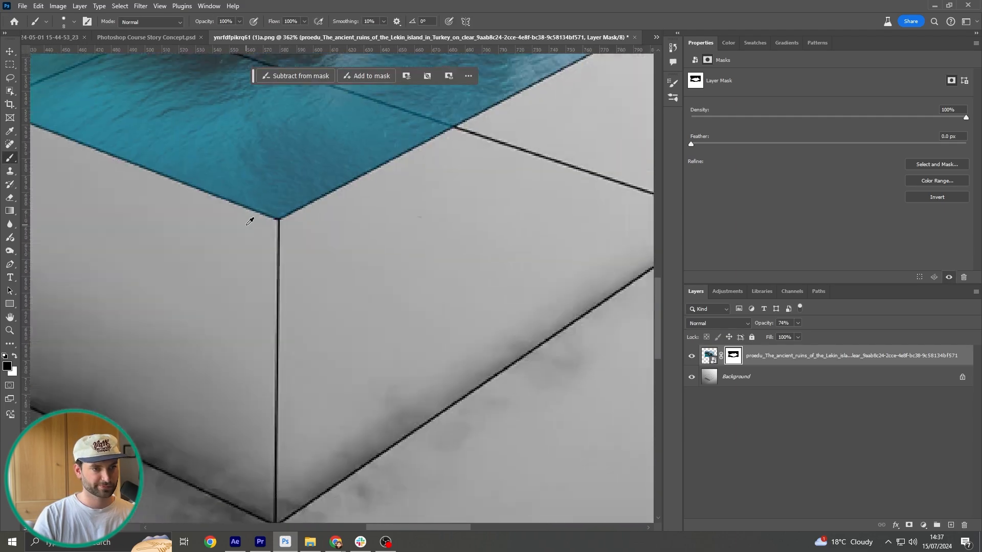
Paint black on the mask with a 1 px brush to remove the water strip beyond the top face's back-right edge.
scroll(252, 220, down, 4)
drag(320, 92, 377, 221)
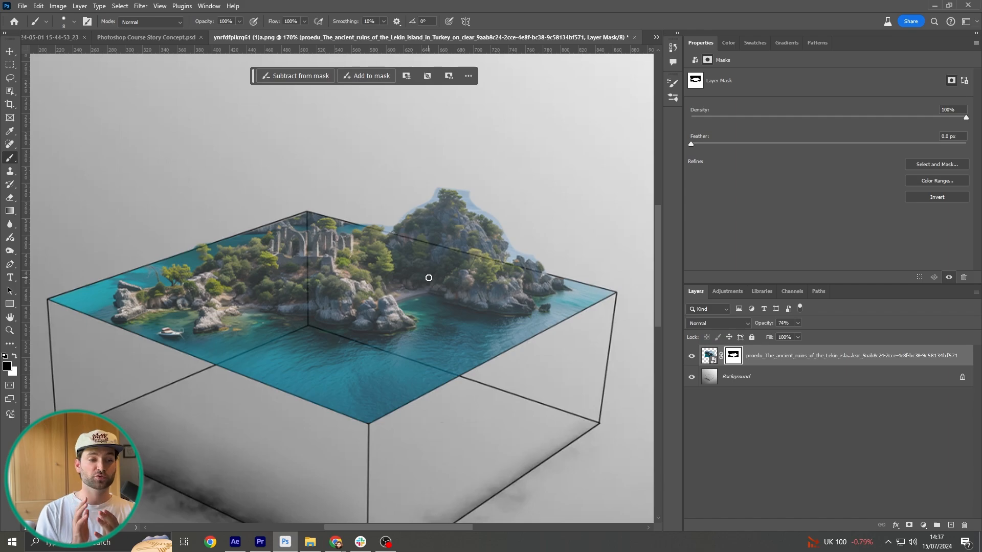
scroll(410, 211, up, 5)
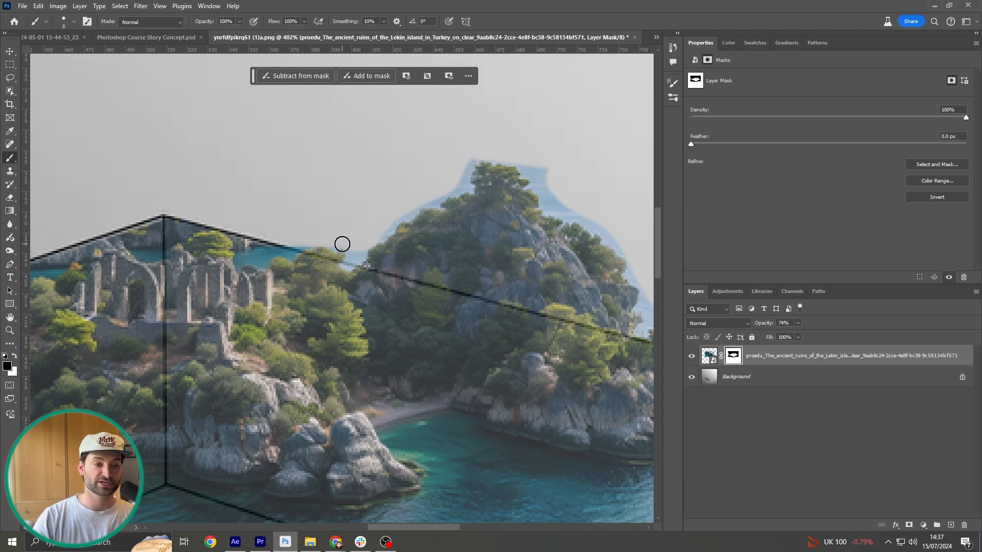
alt+right_click(318, 225)
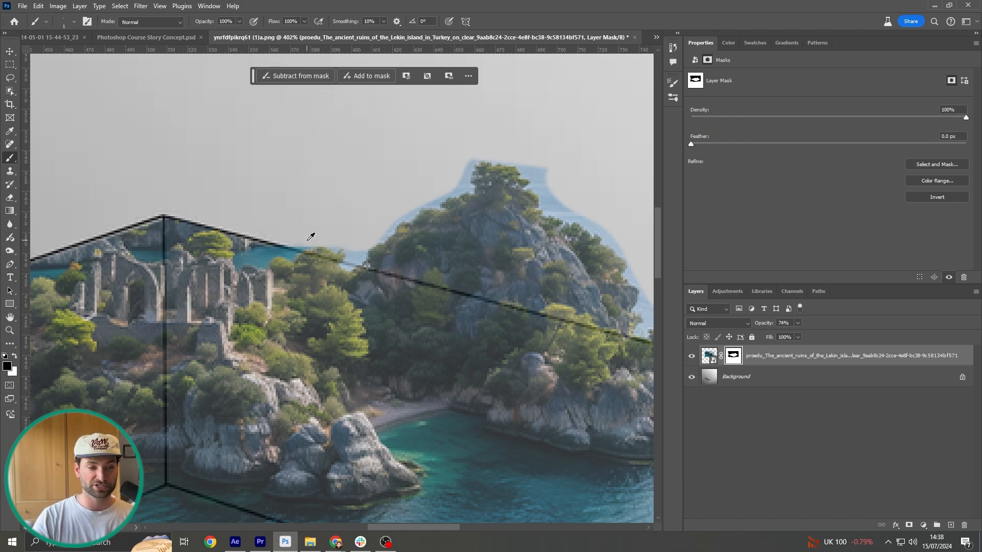
scroll(311, 230, up, 5)
click(273, 261)
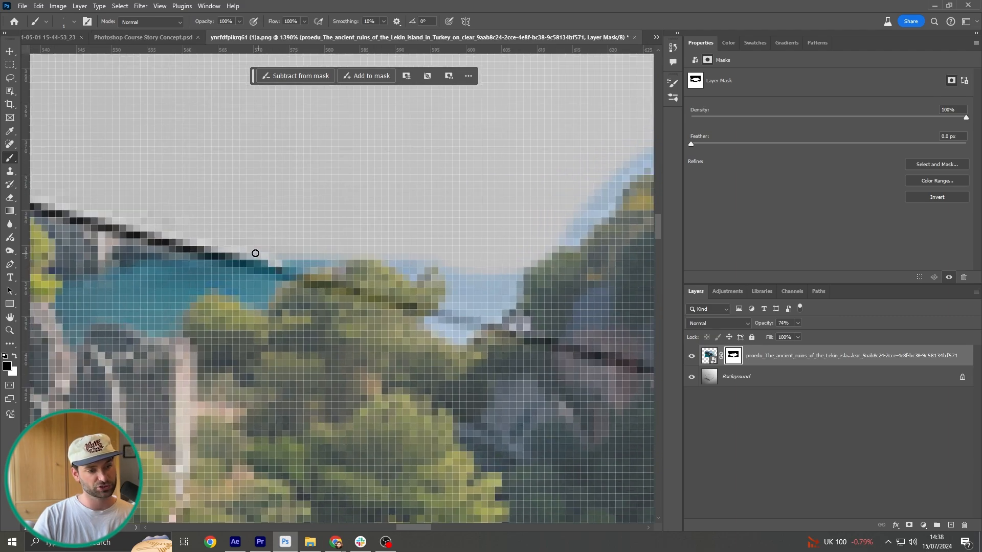
drag(303, 273, 329, 266)
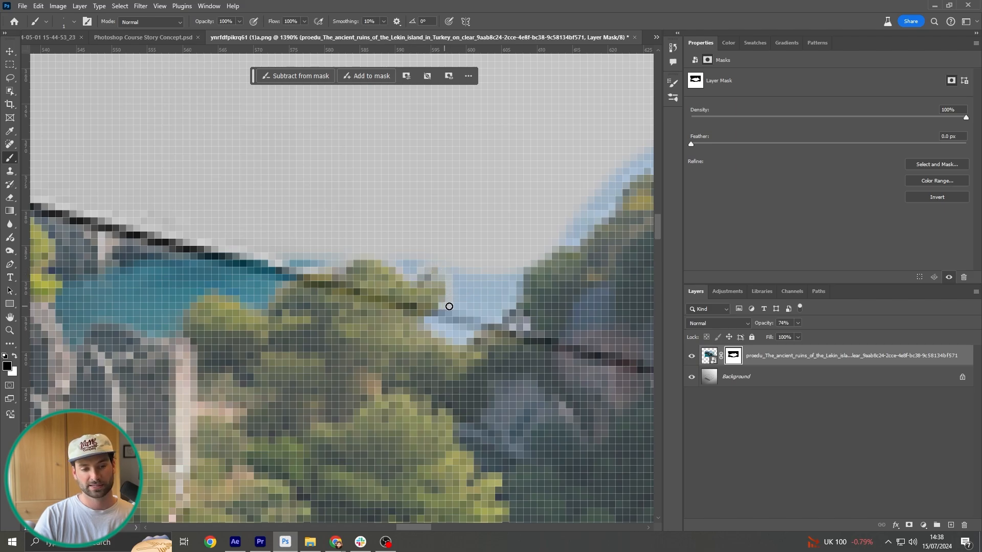
Mask out the pale sky in the gap between the treetop and the rocky peak, and the fringe around the tree.
mouse_move(507, 311)
mouse_down()
mouse_move(522, 272)
mouse_move(499, 312)
mouse_move(480, 306)
mouse_move(454, 267)
mouse_move(462, 292)
mouse_move(483, 285)
mouse_move(468, 293)
mouse_move(509, 283)
mouse_up()
alt+right_click(495, 307)
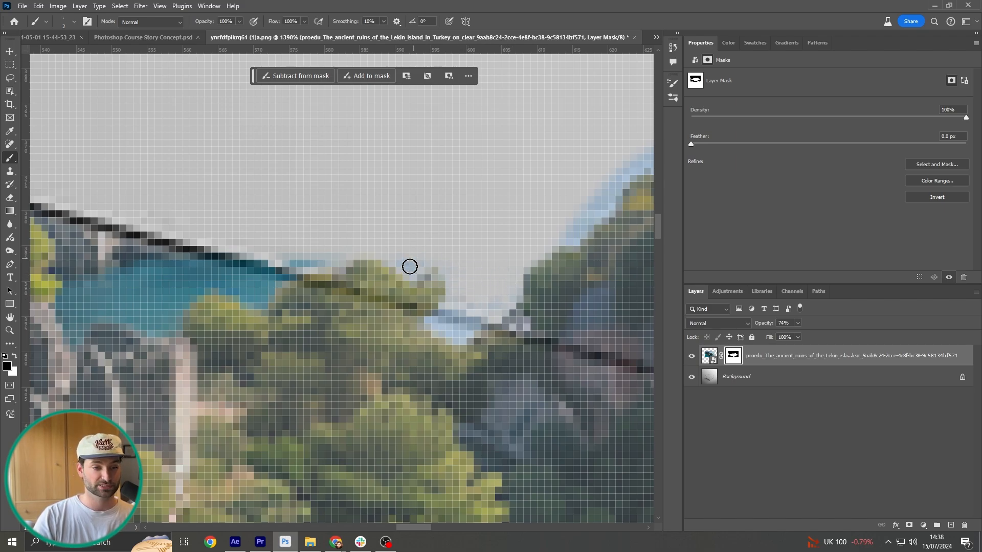
drag(410, 267, 414, 271)
drag(339, 266, 278, 255)
Paint black on the mask along the left slope of the rocky peak to remove its blue sky fringe.
drag(580, 233, 482, 224)
mouse_move(482, 224)
mouse_down()
mouse_move(469, 236)
mouse_move(413, 236)
mouse_up()
drag(414, 236, 496, 183)
drag(445, 222, 360, 293)
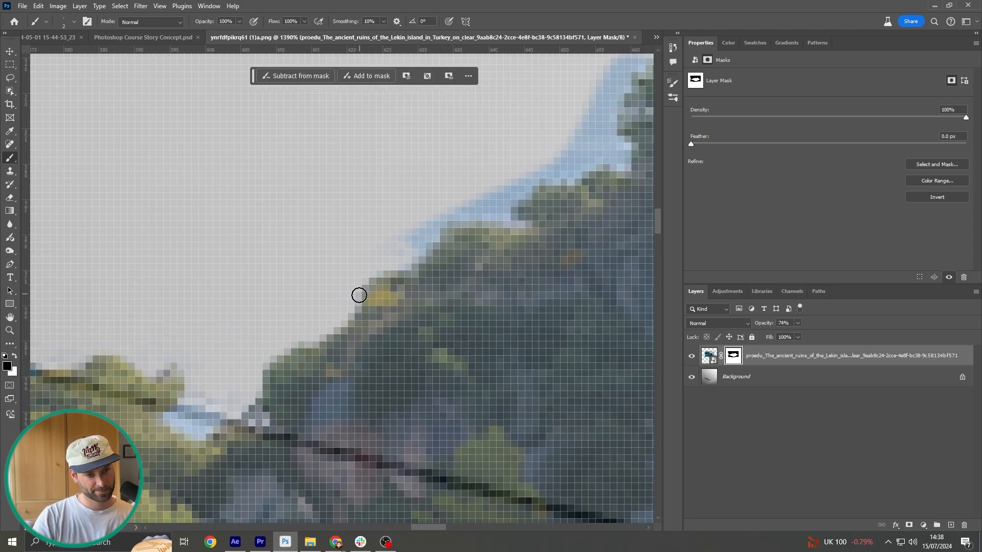
drag(407, 264, 531, 208)
drag(457, 219, 302, 276)
mouse_move(302, 277)
mouse_down()
mouse_move(373, 248)
mouse_move(499, 122)
mouse_up()
mouse_move(498, 142)
mouse_down()
mouse_move(385, 222)
mouse_move(542, 244)
mouse_move(422, 188)
mouse_up()
Mask out the remaining sky fringe around the peak's summit and down its right slope, adjusting the brush size to the outline.
key(bracketright)
key(bracketright)
key(bracketright)
key(bracketright)
mouse_move(427, 180)
mouse_down()
mouse_move(481, 239)
mouse_move(230, 54)
mouse_up()
alt+right_click(408, 197)
mouse_move(248, 62)
mouse_down()
mouse_move(408, 198)
mouse_move(301, 178)
mouse_move(422, 323)
mouse_up()
mouse_move(416, 324)
mouse_down()
mouse_move(360, 281)
mouse_move(284, 188)
mouse_up()
mouse_move(347, 244)
mouse_down()
mouse_move(349, 224)
mouse_move(378, 265)
mouse_up()
mouse_move(545, 363)
mouse_down()
mouse_move(432, 261)
mouse_move(357, 166)
mouse_up()
key(bracketleft)
key(bracketleft)
mouse_move(437, 301)
mouse_down()
mouse_move(467, 410)
mouse_move(552, 453)
mouse_move(464, 272)
mouse_move(467, 294)
mouse_up()
key(bracketright)
mouse_move(519, 343)
mouse_down()
mouse_move(434, 197)
mouse_move(522, 305)
mouse_move(352, 222)
mouse_up()
mouse_move(381, 235)
mouse_down()
mouse_move(412, 241)
mouse_move(390, 220)
mouse_up()
drag(538, 337, 418, 239)
alt+right_click(419, 239)
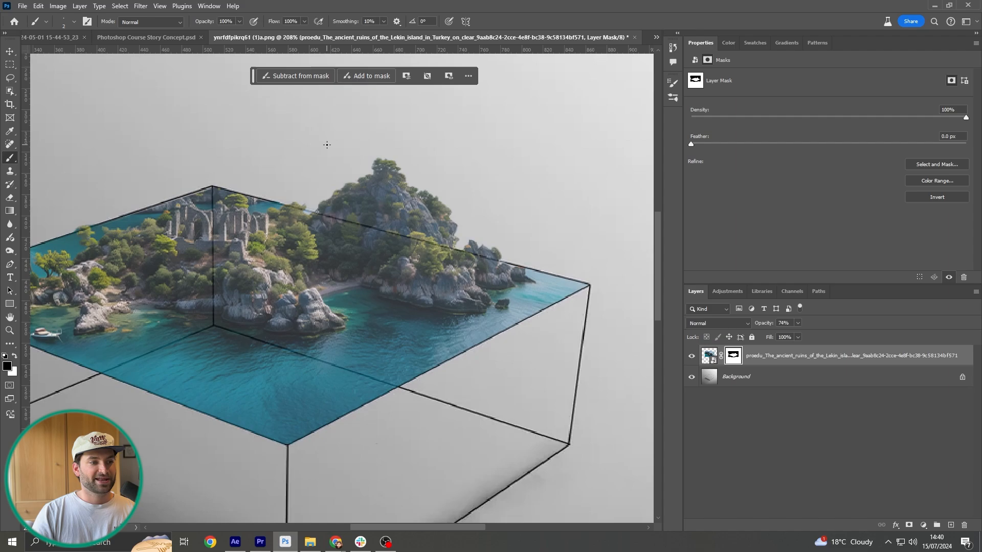
Mask out the water around the treetop rising above the top face's back-left edge with a 1 px brush.
drag(269, 177, 435, 185)
scroll(231, 230, up, 12)
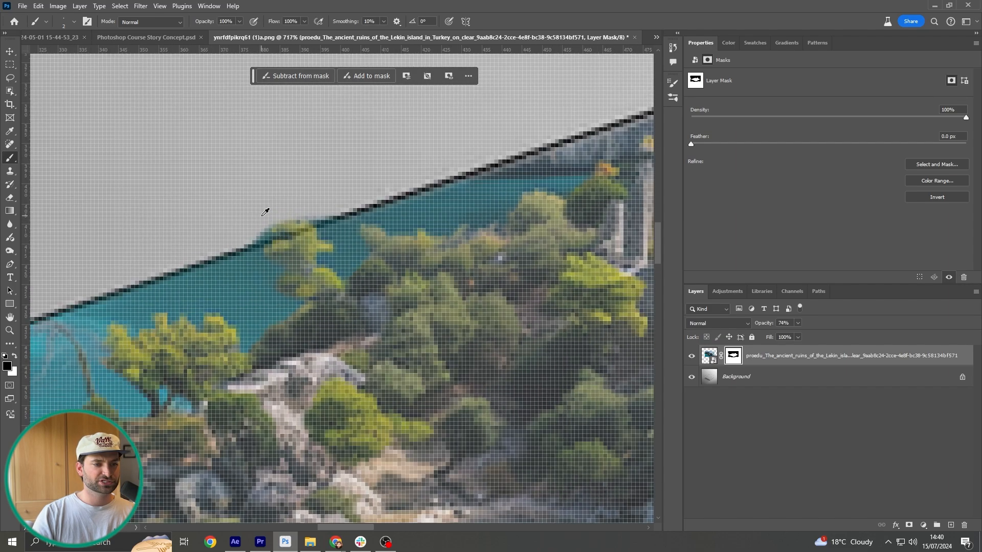
alt+right_click(260, 256)
mouse_move(256, 263)
mouse_down()
mouse_move(281, 243)
mouse_move(262, 243)
mouse_move(288, 249)
mouse_move(279, 235)
mouse_move(233, 267)
mouse_up()
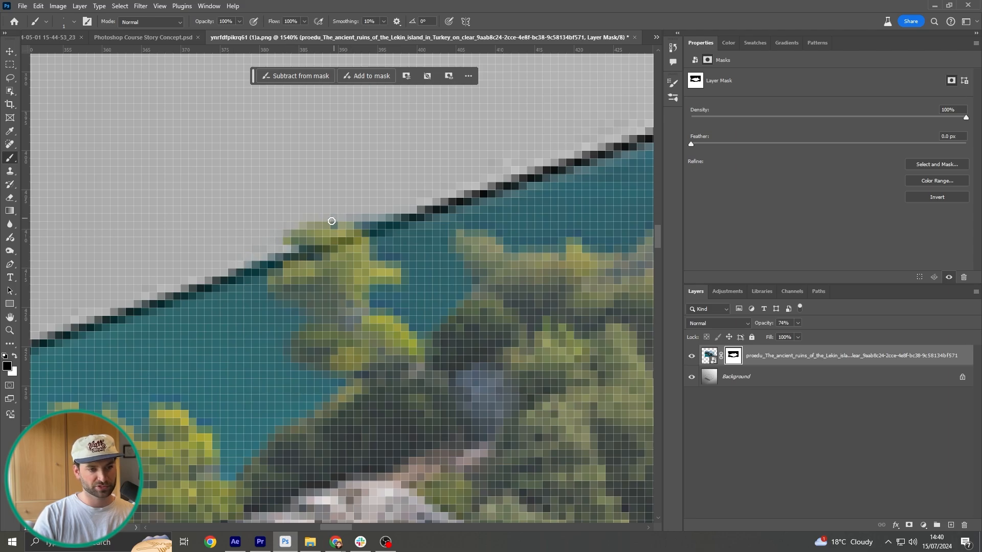
Raise the island layer's opacity to 100% and deselect the layer.
scroll(357, 220, down, 12)
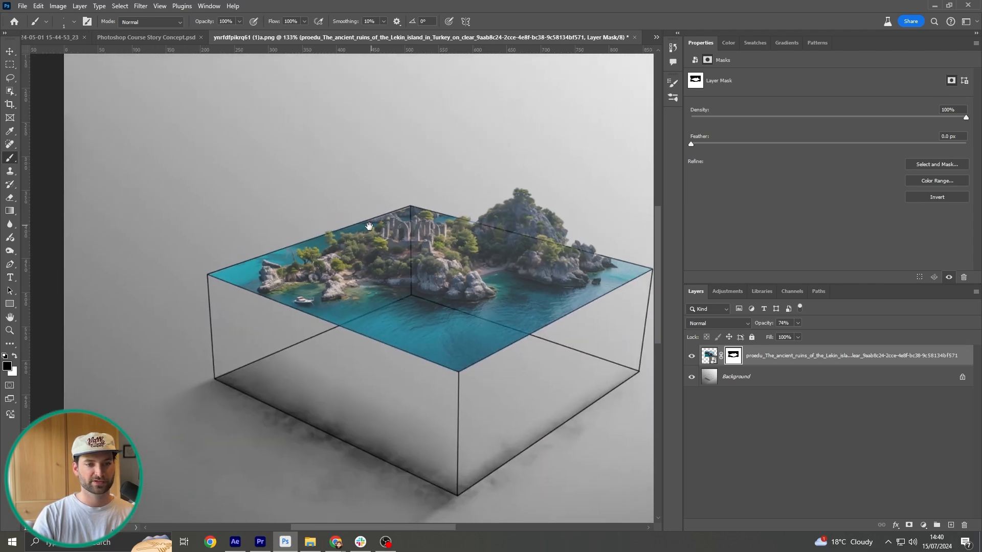
drag(367, 226, 305, 252)
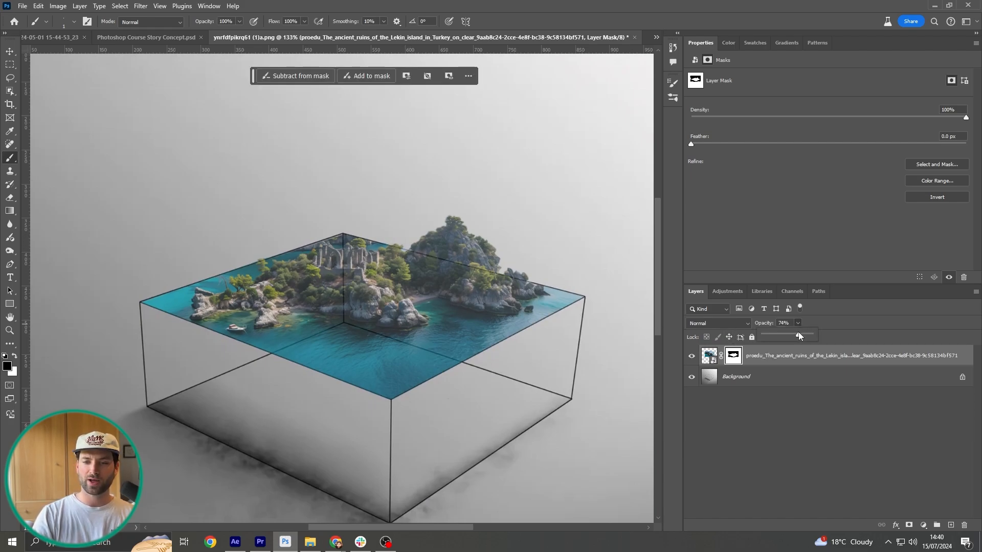
scroll(557, 214, down, 2)
scroll(545, 216, up, 2)
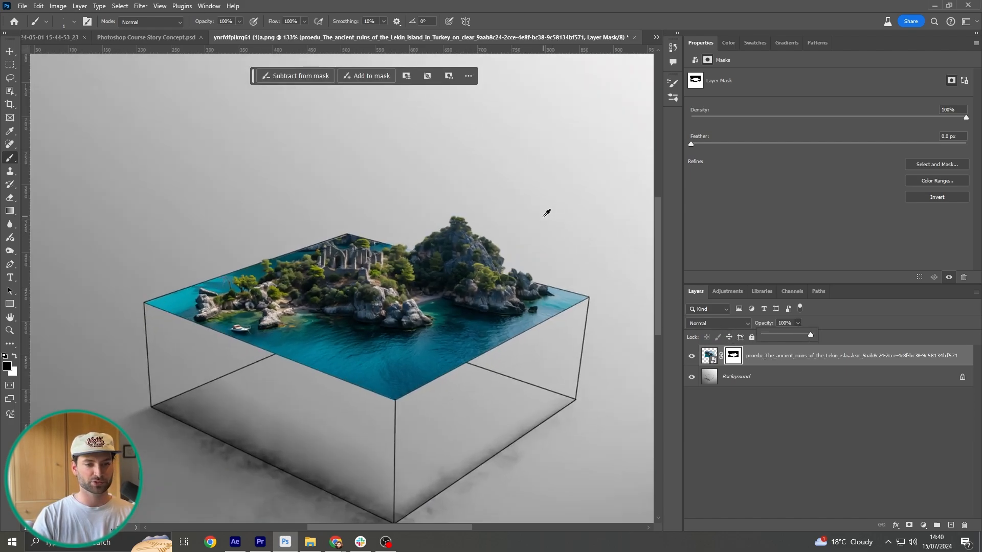
key(v)
click(312, 126)
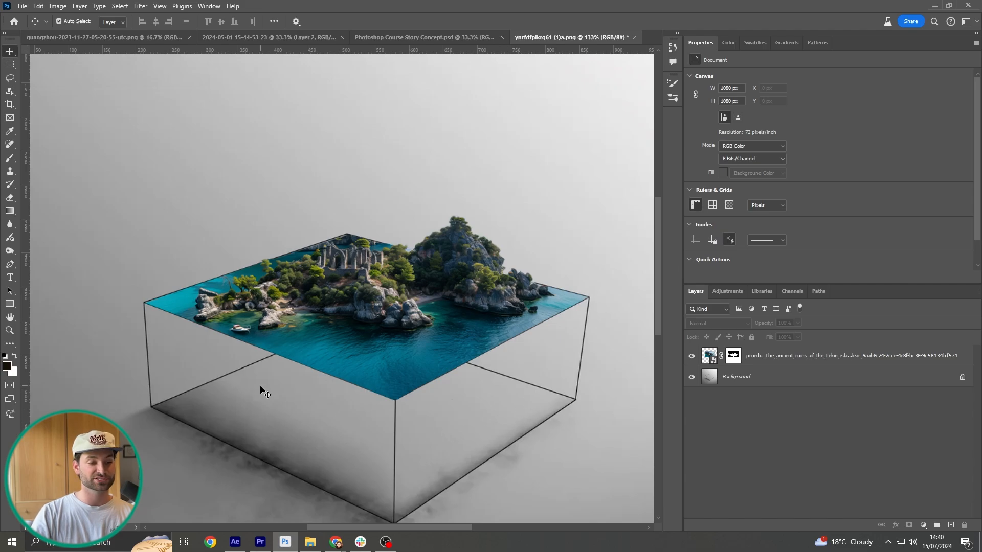
Place the rough dark grey stone texture, scale it to 12.89%, and align its top-right corner with the top face's front corner.
scroll(524, 337, down, 2)
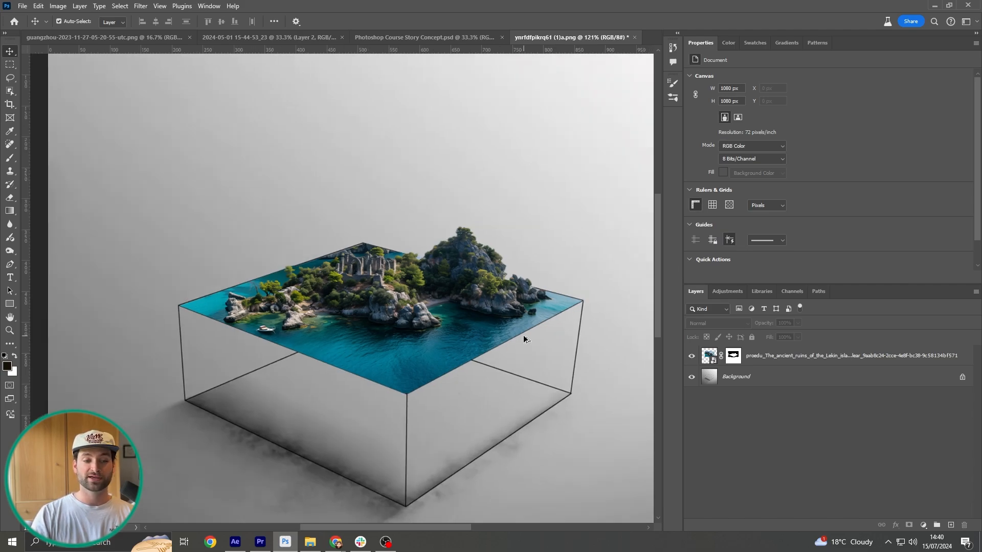
drag(567, 260, 513, 213)
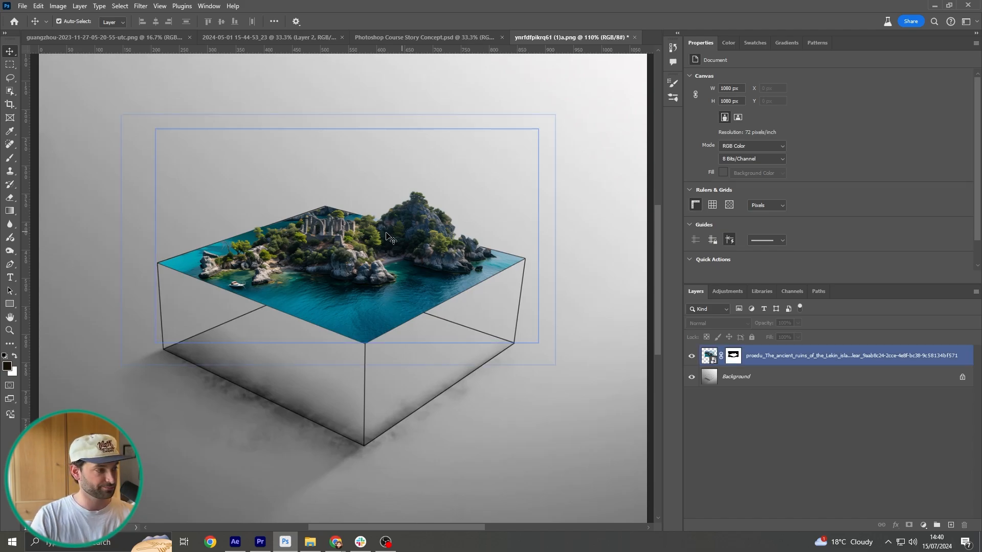
drag(156, 391, 317, 359)
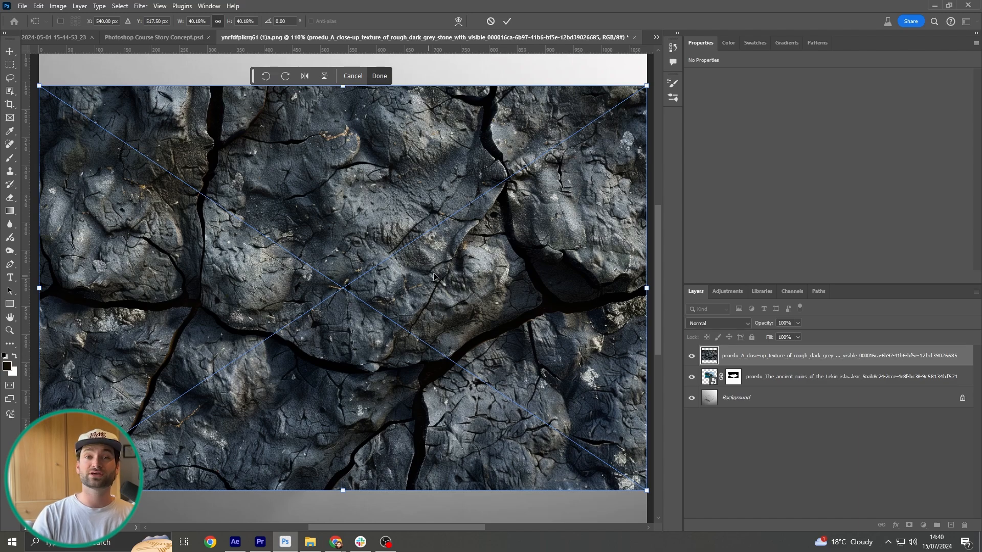
drag(647, 86, 230, 362)
drag(190, 418, 325, 366)
scroll(341, 403, up, 7)
key(alt+space)
click(353, 411)
scroll(325, 366, down, 3)
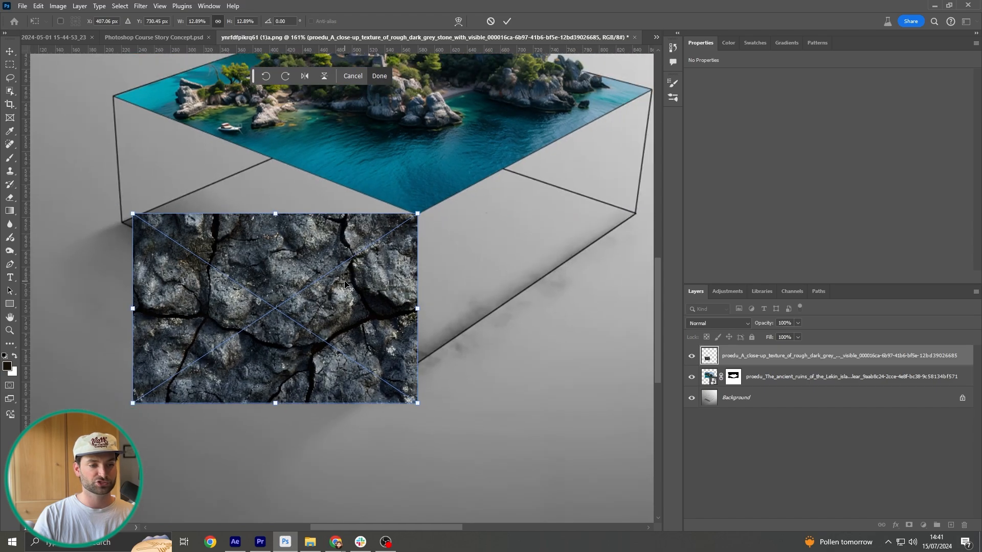
Distort the stone texture so its corners match the box's front-left face, and commit the transform.
right_click(322, 239)
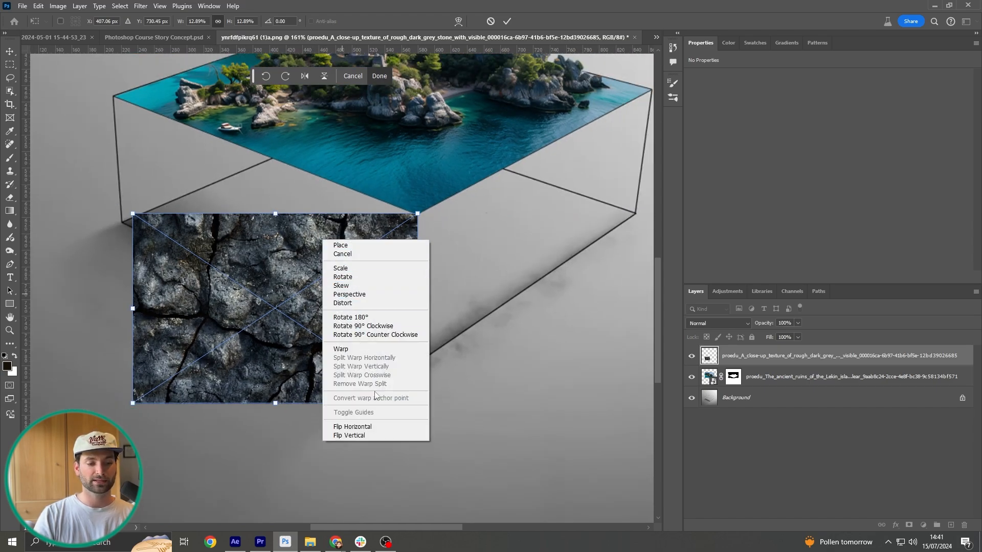
click(368, 303)
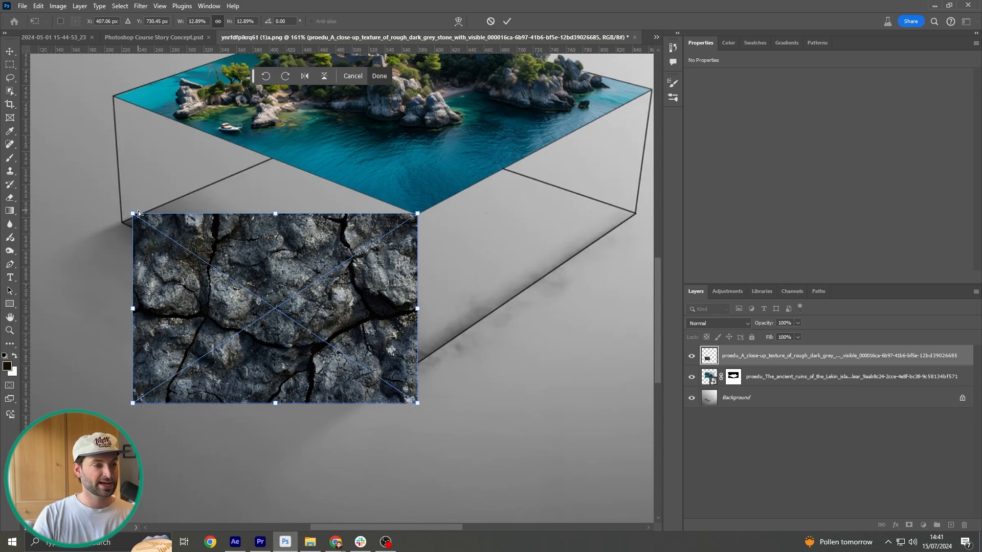
drag(134, 213, 114, 95)
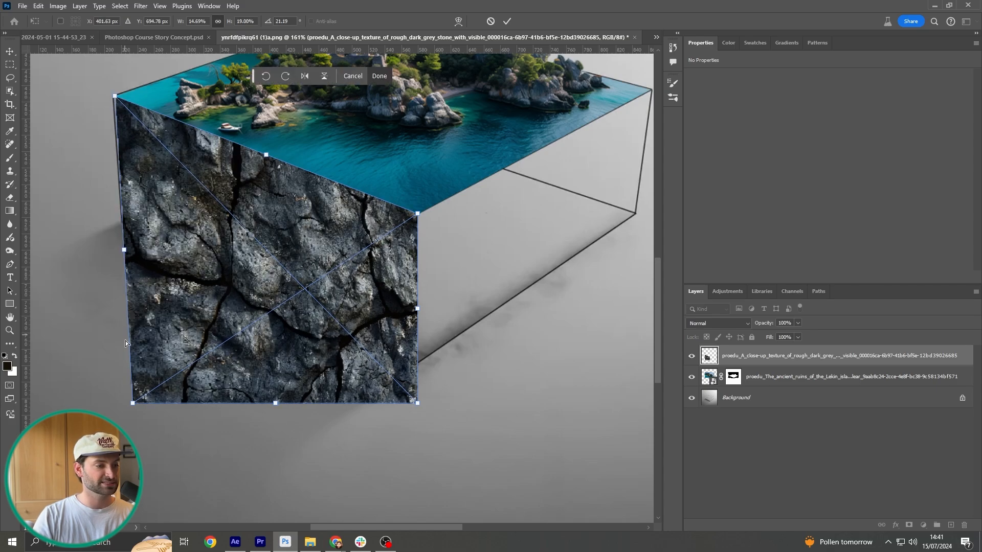
drag(135, 407, 121, 225)
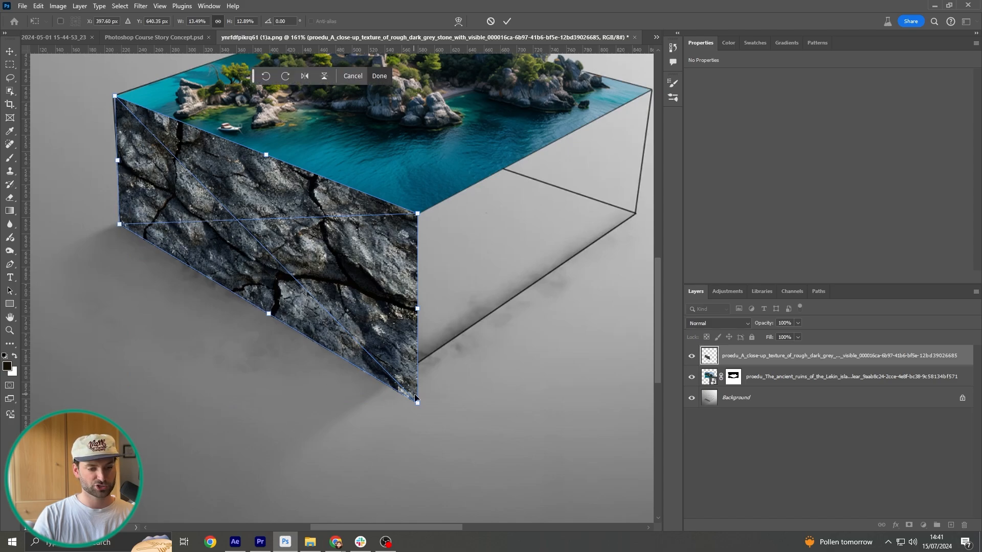
drag(416, 396, 415, 364)
key(Return)
key(ctrl+0)
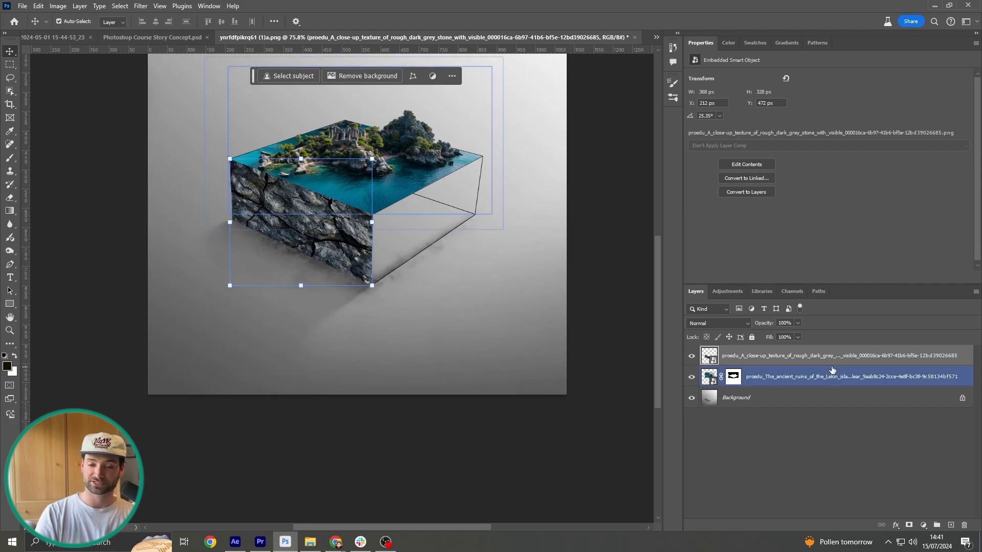
Duplicate the stone texture layer, flip the copy horizontally, and move it against the box's front vertical edge on the right face.
key(ctrl+j)
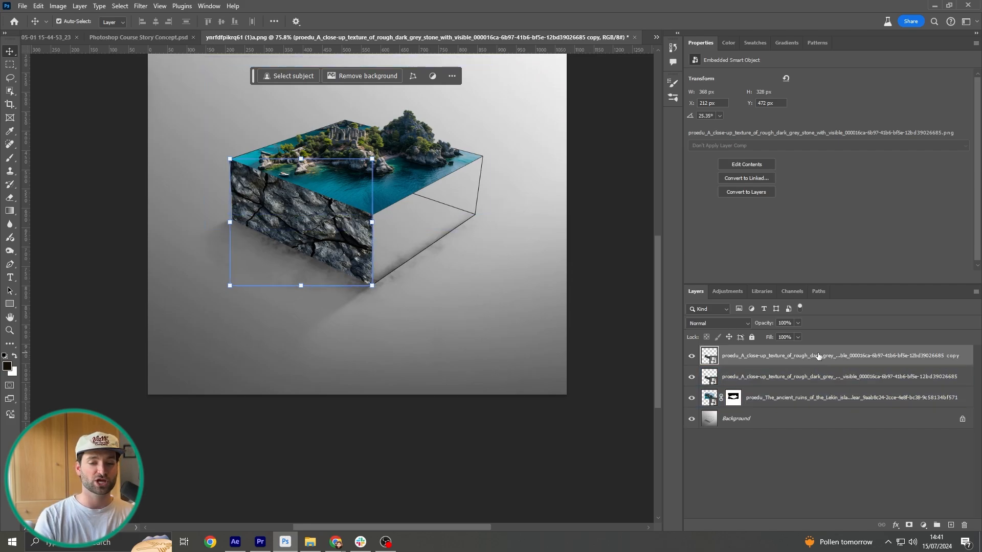
key(ctrl+t)
right_click(336, 233)
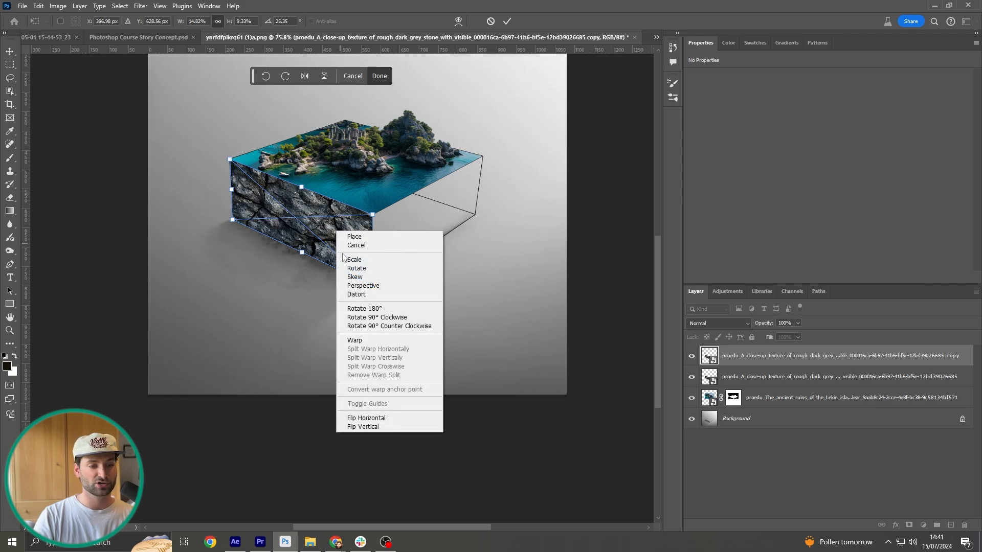
click(366, 418)
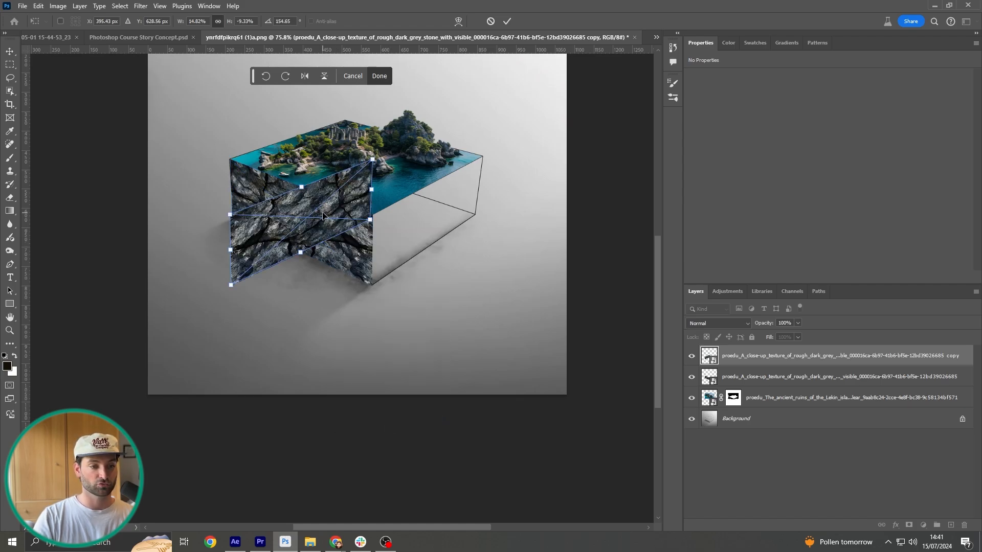
drag(322, 216, 461, 216)
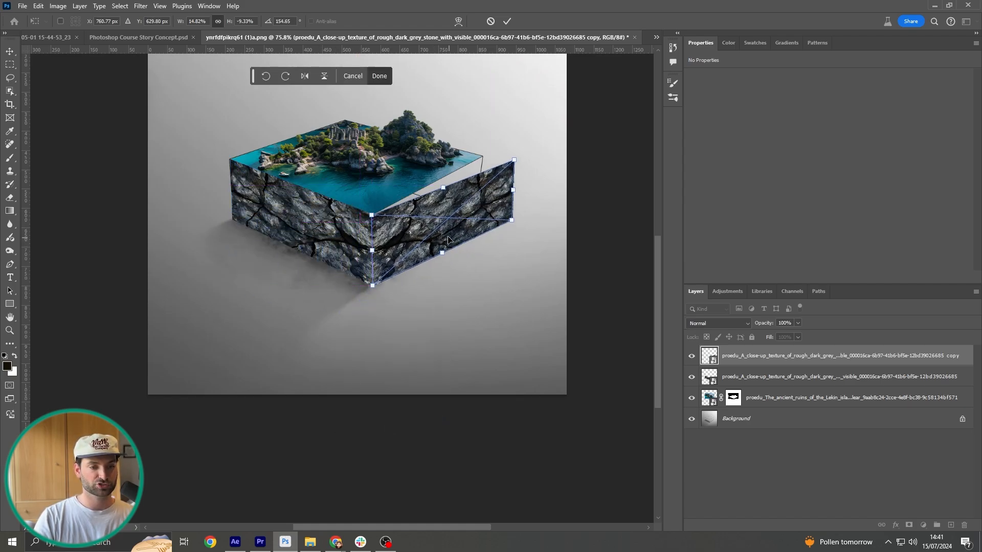
scroll(387, 253, up, 5)
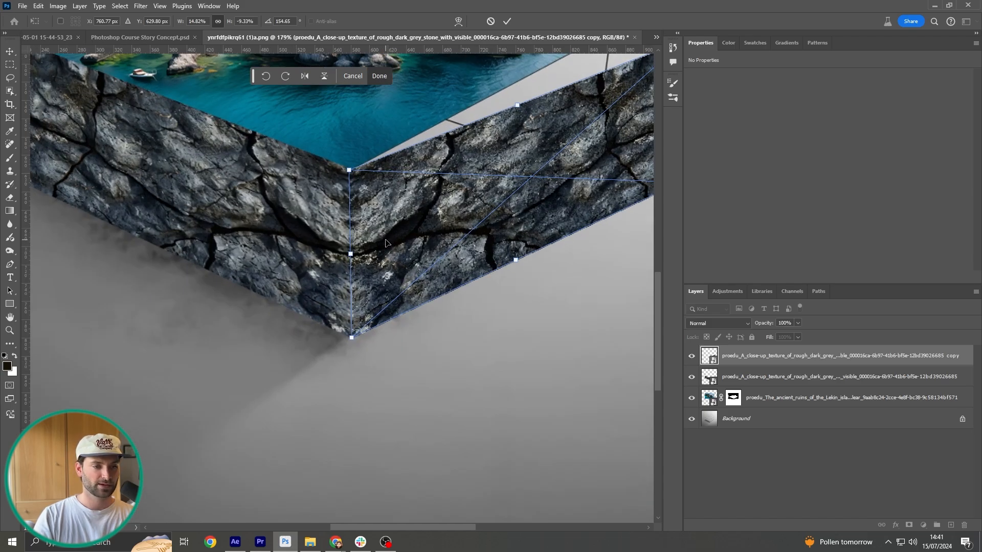
key(Up)
Distort the flipped stone copy so its outer corners match the box's front-right face, commit the transform, and deselect the layer.
right_click(422, 206)
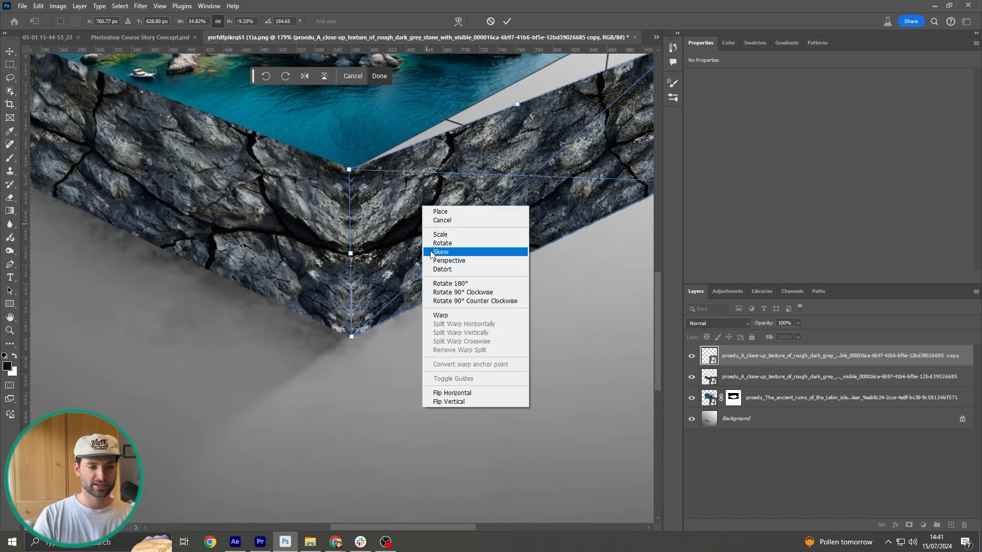
click(439, 270)
drag(528, 168, 354, 286)
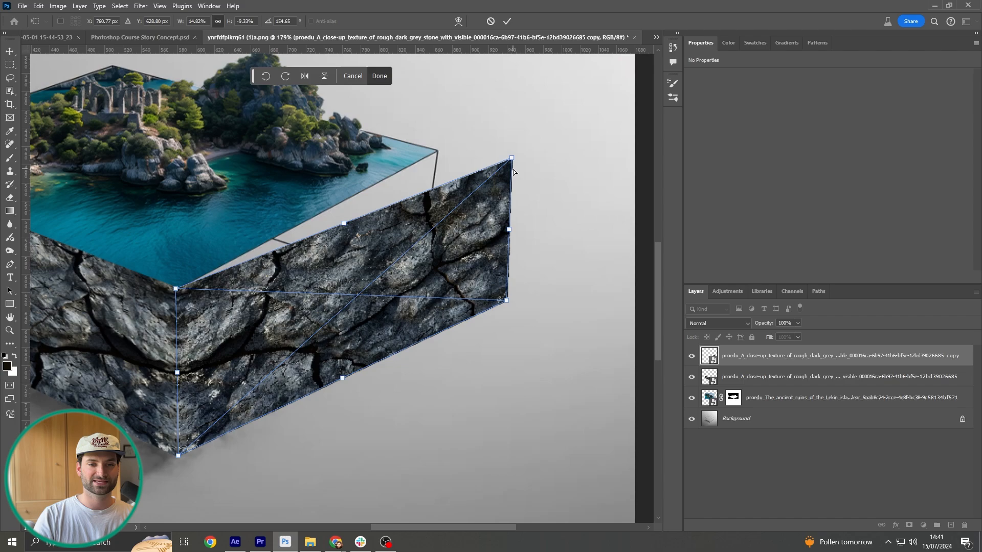
drag(510, 156, 437, 151)
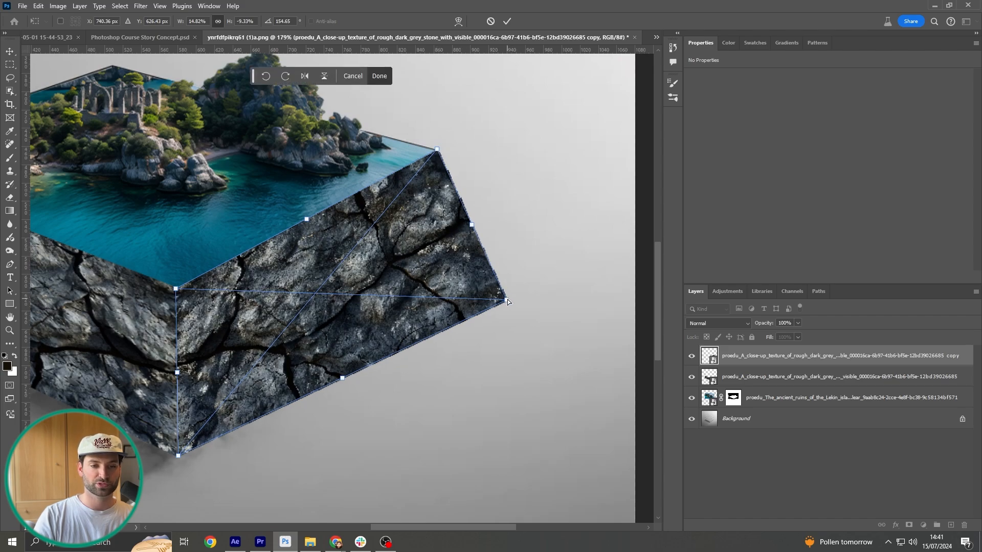
drag(507, 300, 438, 297)
drag(437, 151, 491, 191)
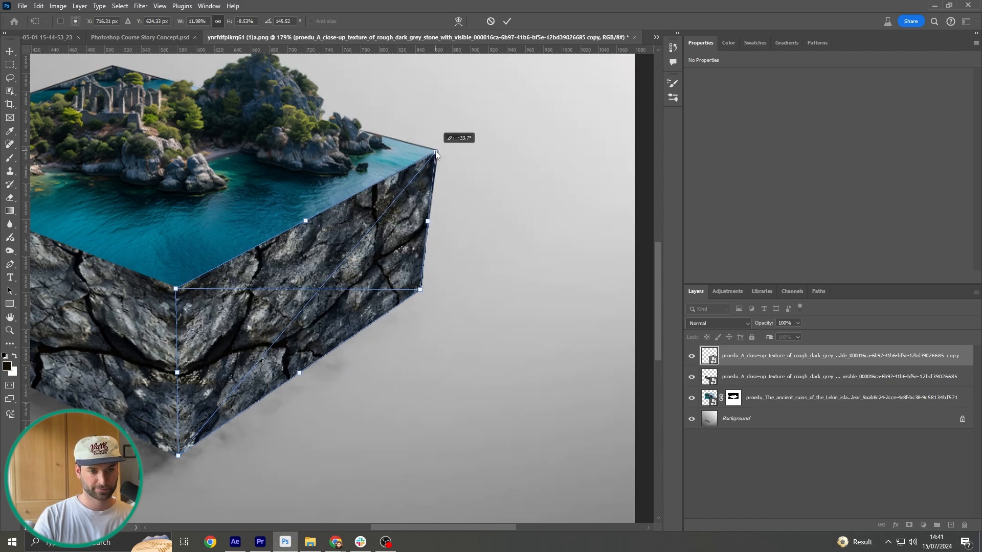
key(Return)
scroll(450, 204, down, 8)
scroll(491, 175, down, 3)
click(506, 187)
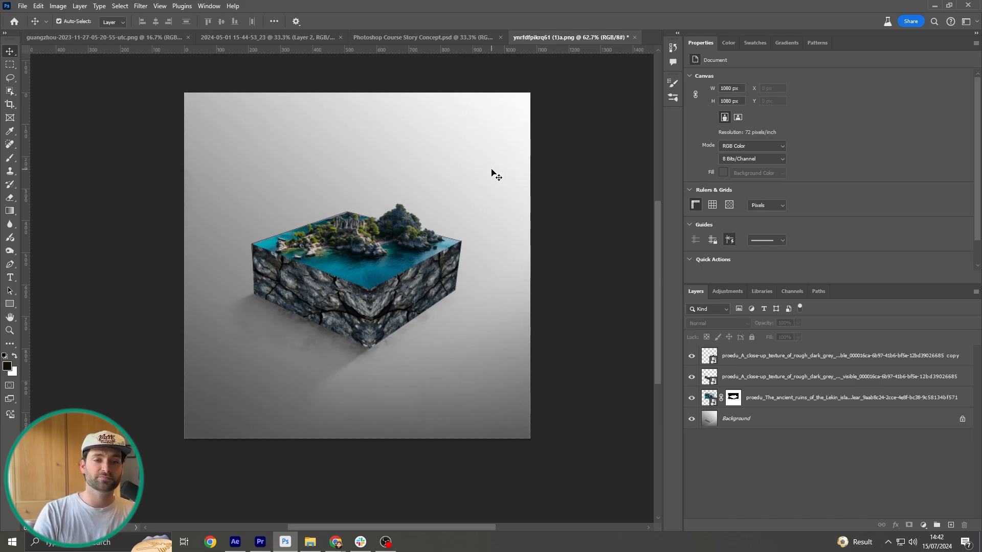
click(317, 292)
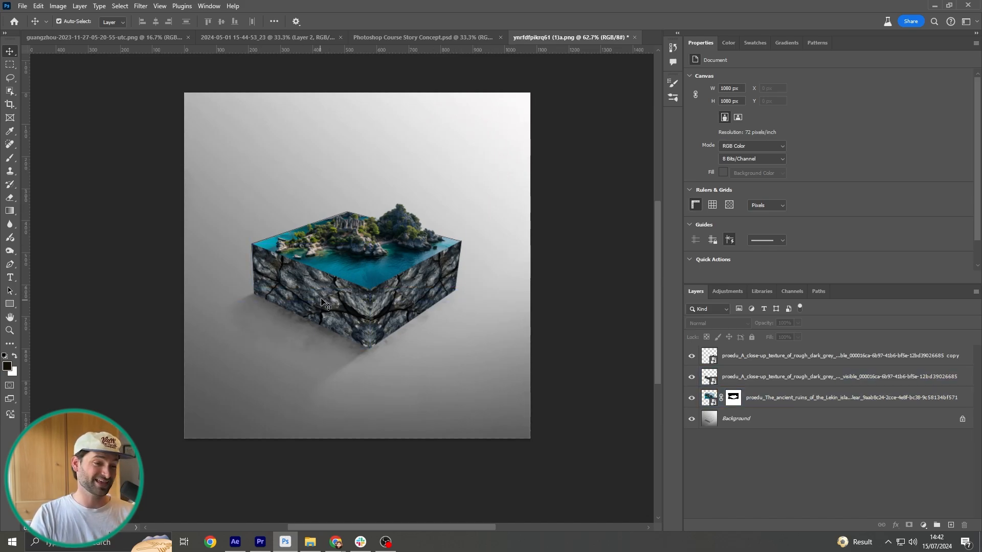
click(386, 322)
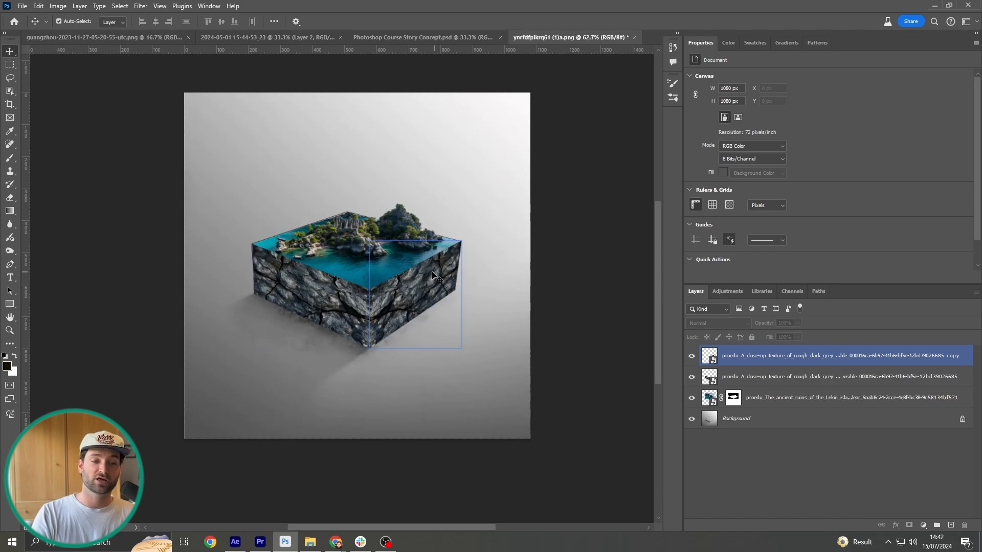
Add an Exposure adjustment above the front-left stone texture layer and clip it to that layer.
click(315, 307)
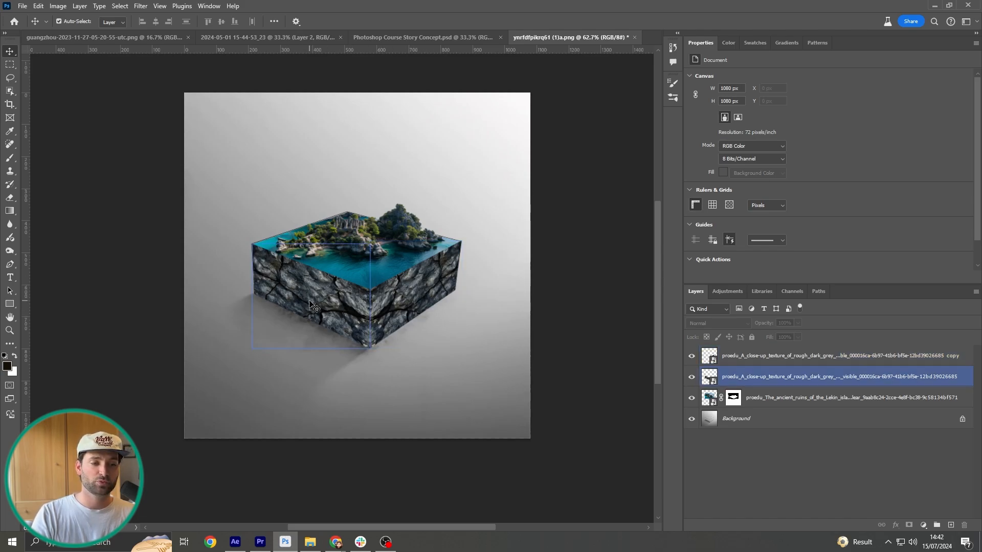
click(259, 321)
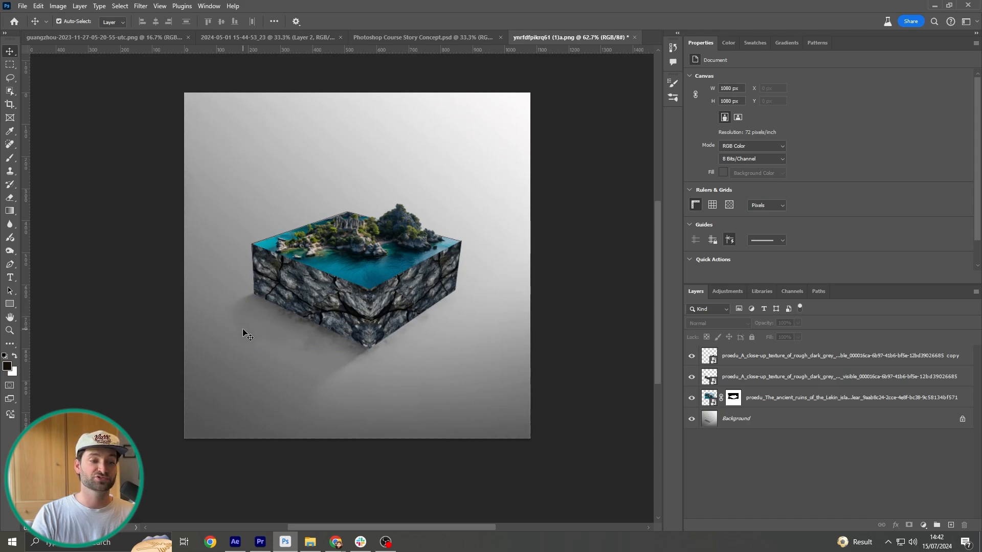
click(299, 324)
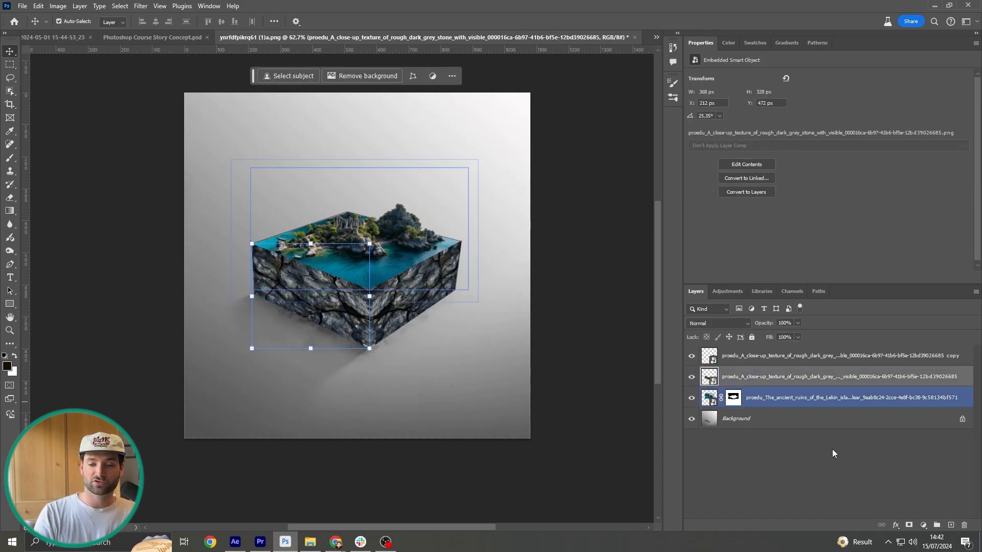
click(924, 525)
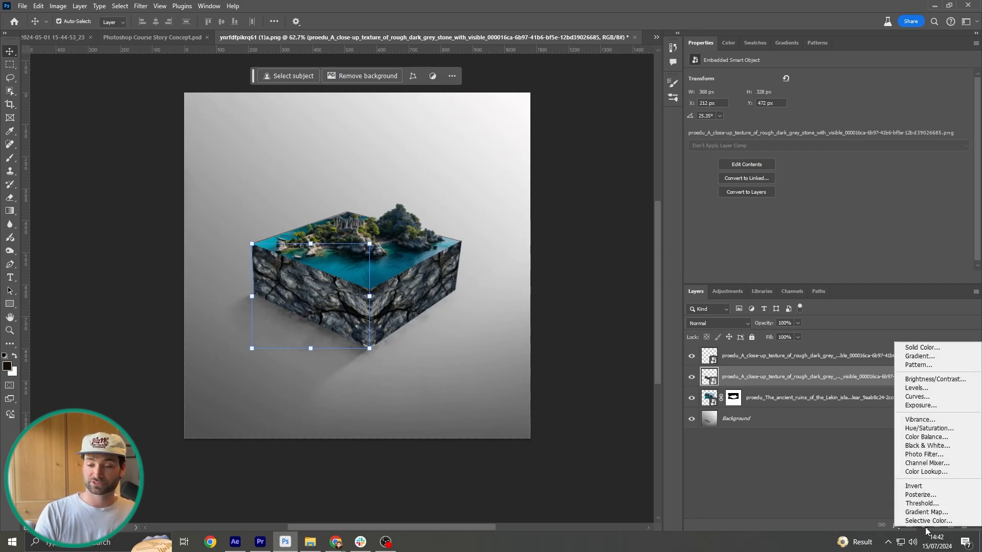
click(921, 405)
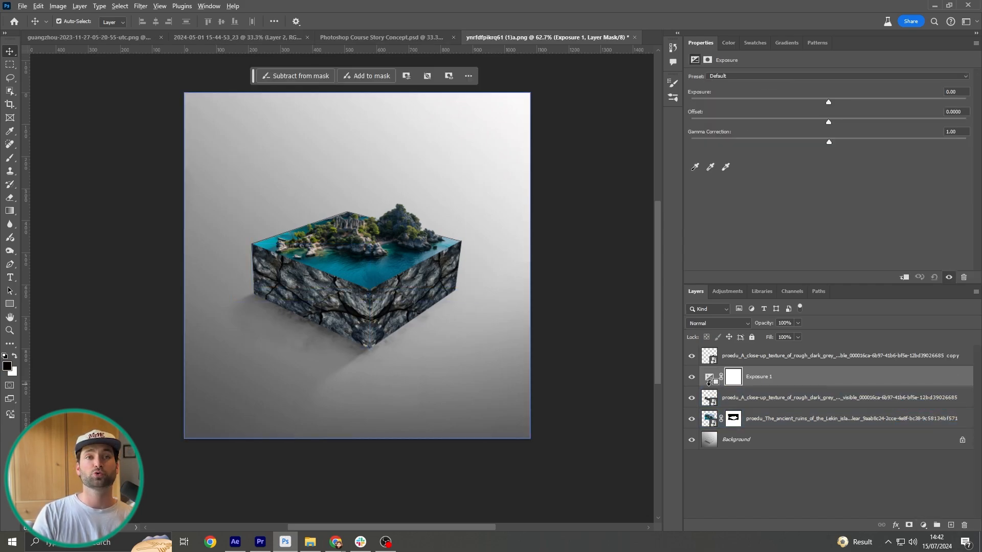
alt+click(709, 384)
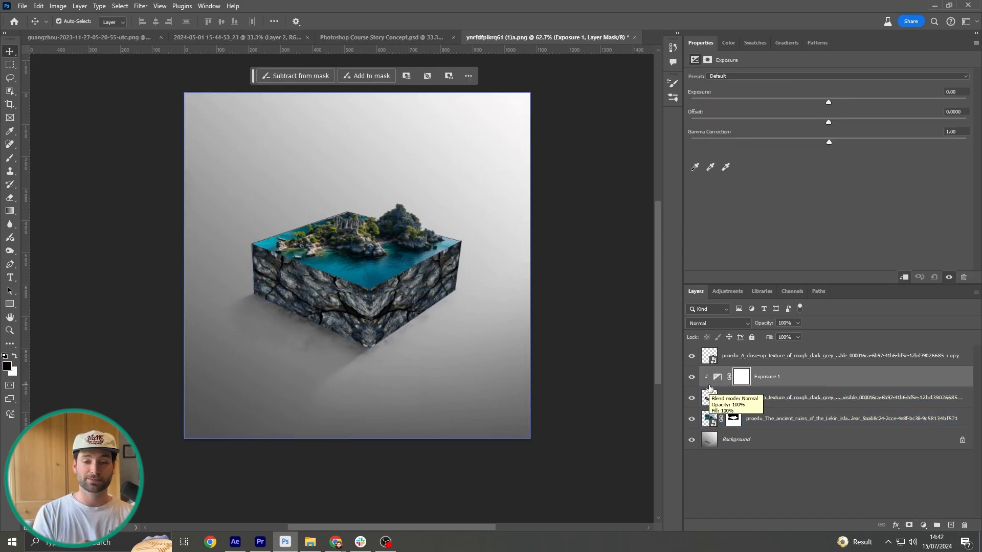
Darken the front-left stone face by setting the clipped adjustment's exposure to -1.96.
mouse_move(829, 102)
mouse_down()
mouse_move(797, 99)
mouse_move(820, 99)
mouse_up()
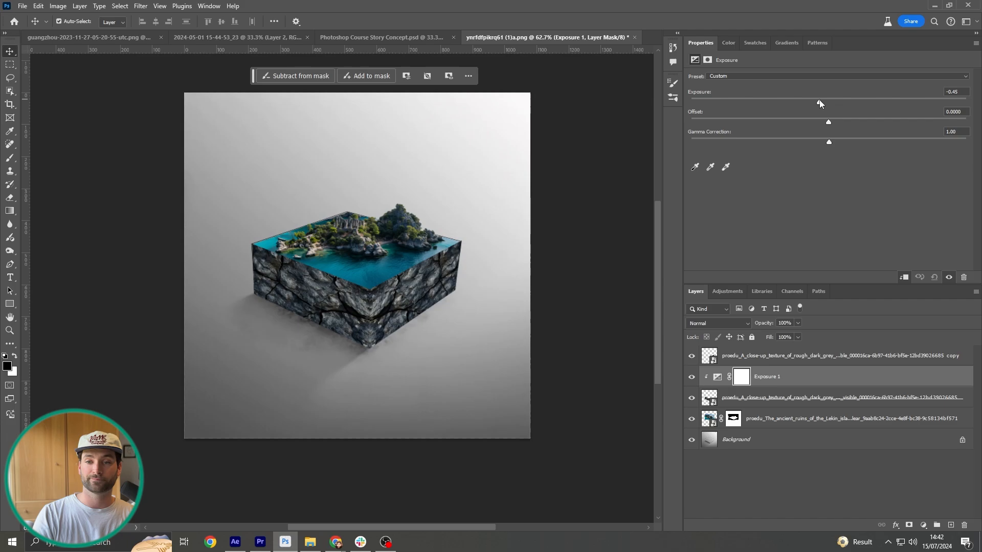
drag(823, 100, 789, 109)
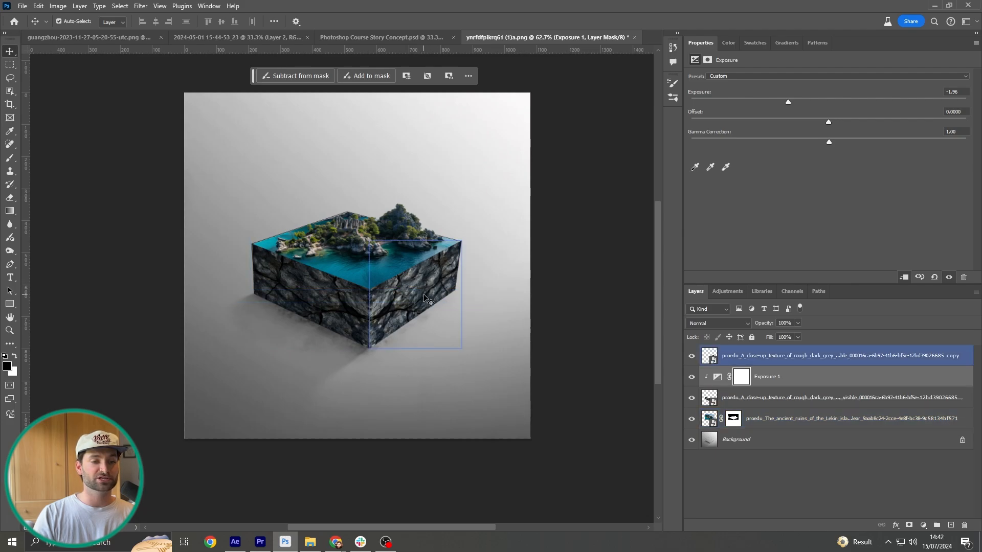
click(613, 289)
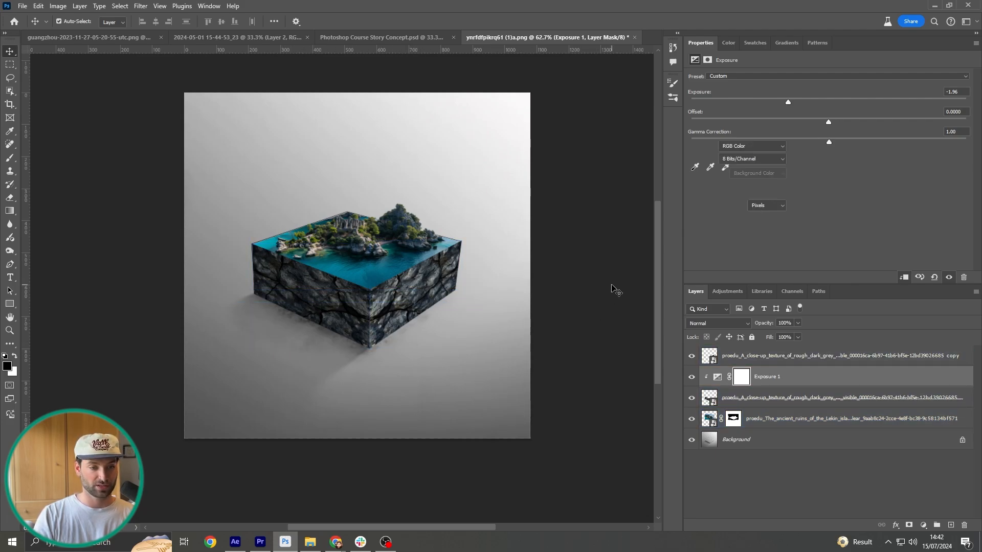
Group both stone texture layers with their Exposure adjustment and name the group Rocks.
click(791, 357)
shift+click(775, 398)
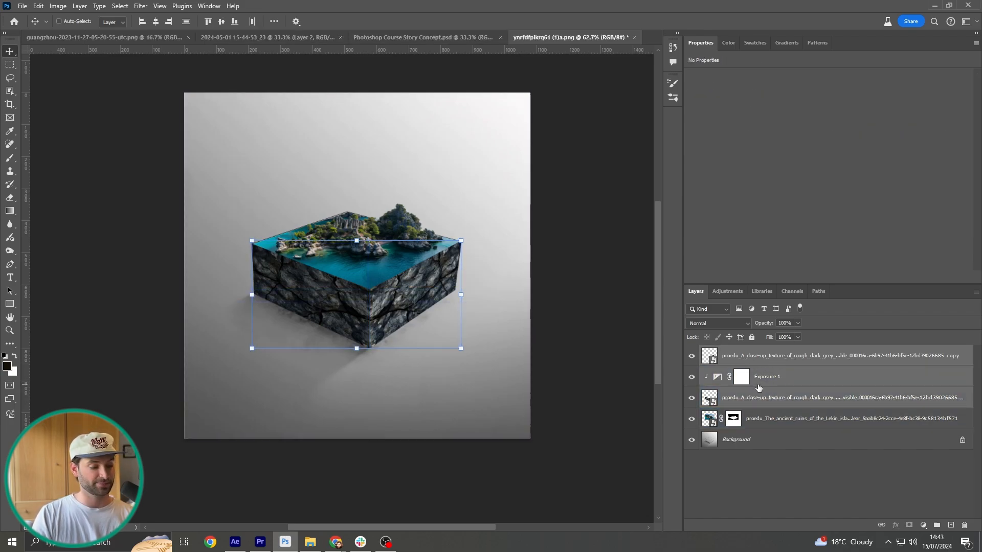
key(ctrl+g)
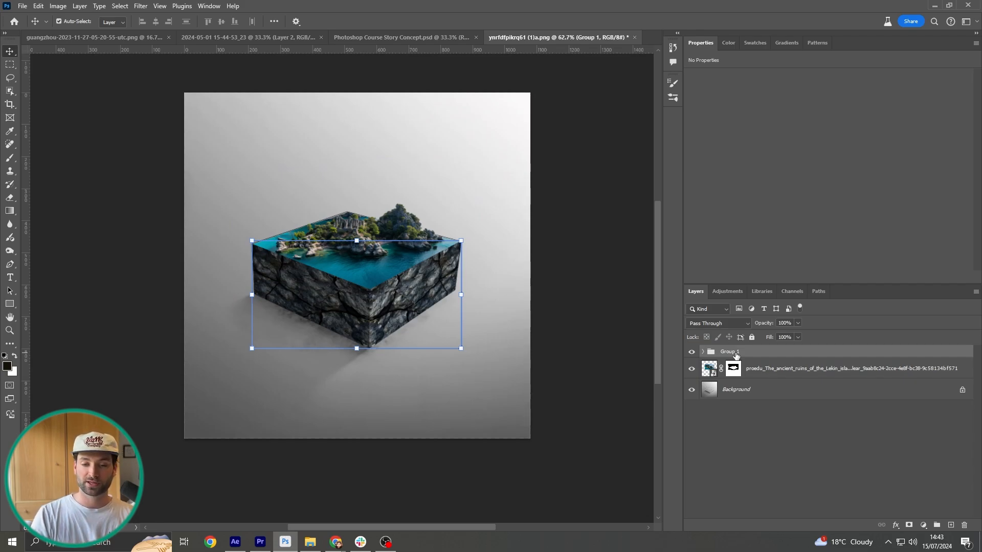
double_click(731, 352)
text(Rocks)
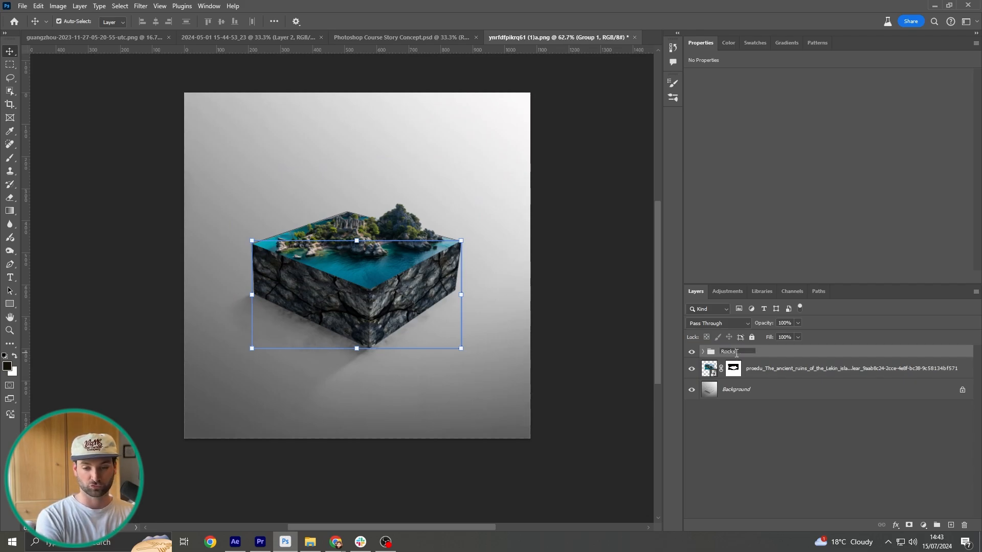
key(Return)
Group the island layer, name the group Top Level, collapse it, and clear the layer selection.
click(775, 381)
key(ctrl+g)
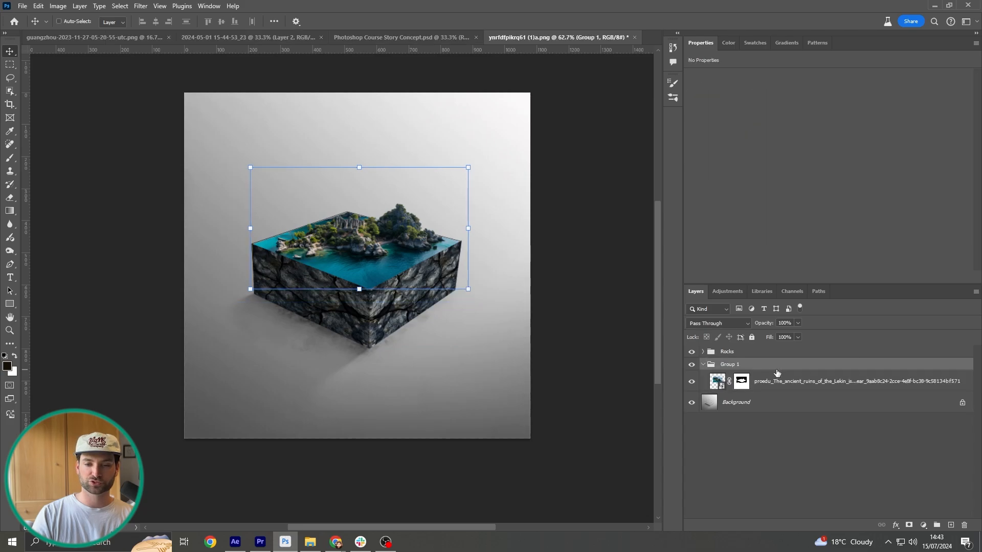
double_click(729, 365)
text(Top Le)
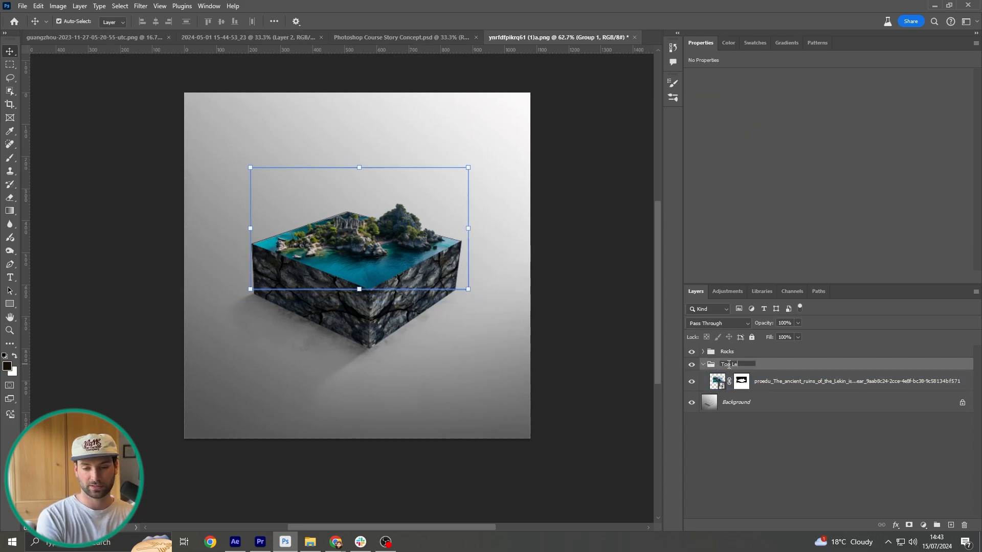
text(vel)
key(Return)
click(703, 365)
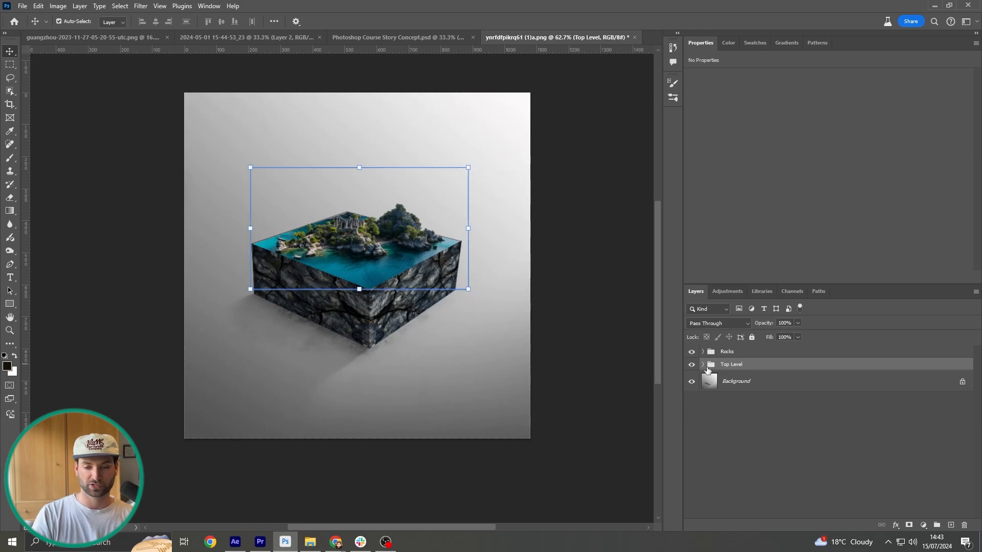
click(728, 395)
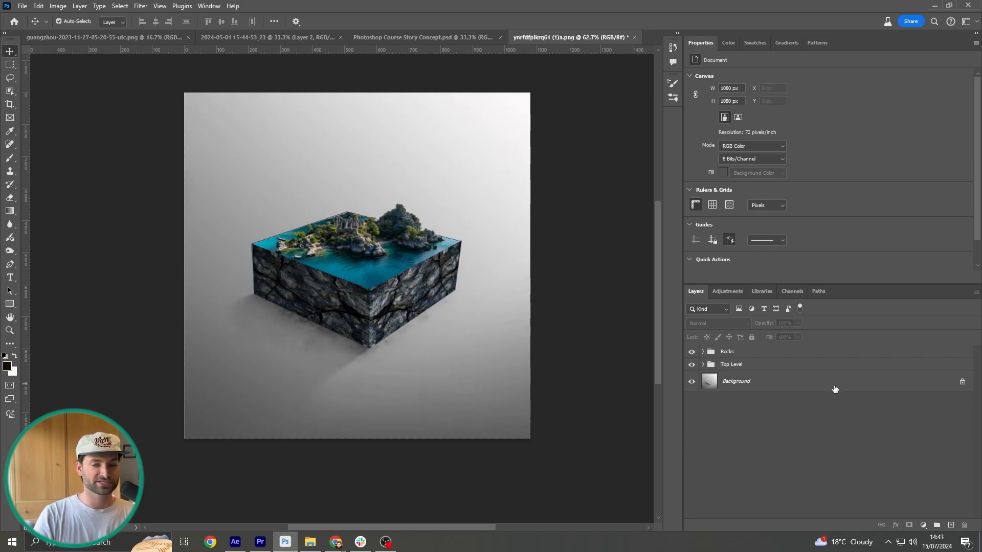
Add a layer mask to the Rocks group and invert it to black to hide the stone faces.
click(754, 354)
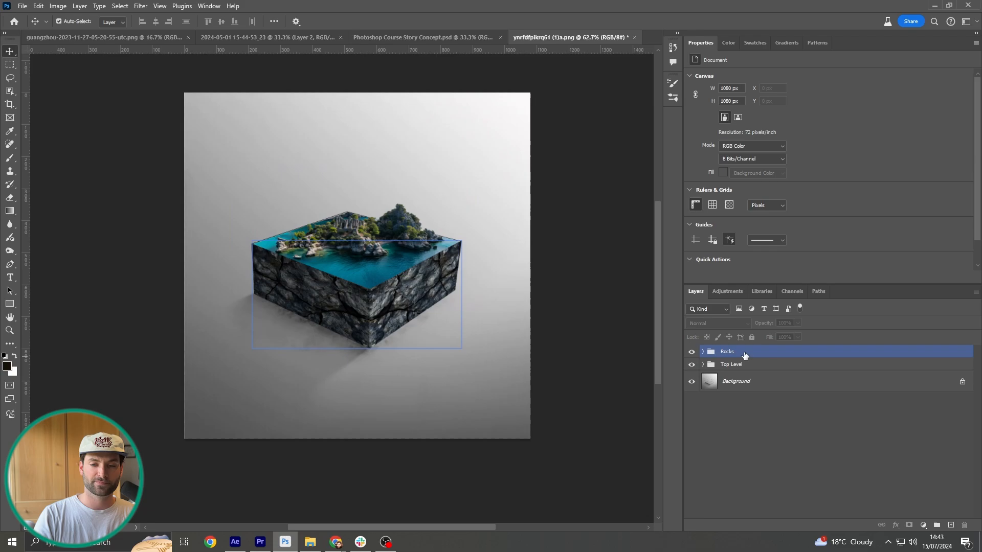
click(910, 526)
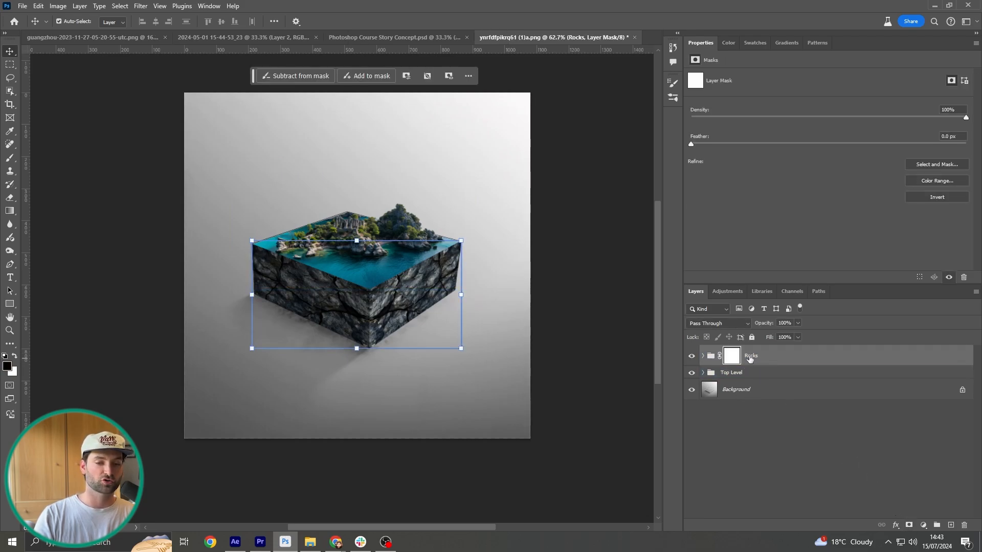
key(ctrl+i)
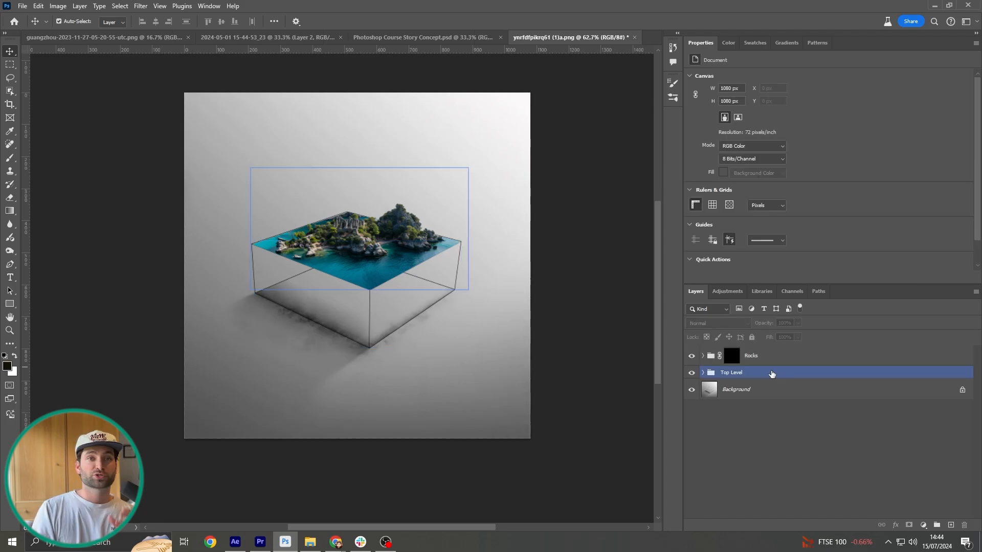
Select the Top Level group and set the Pen tool to Shape mode.
click(745, 375)
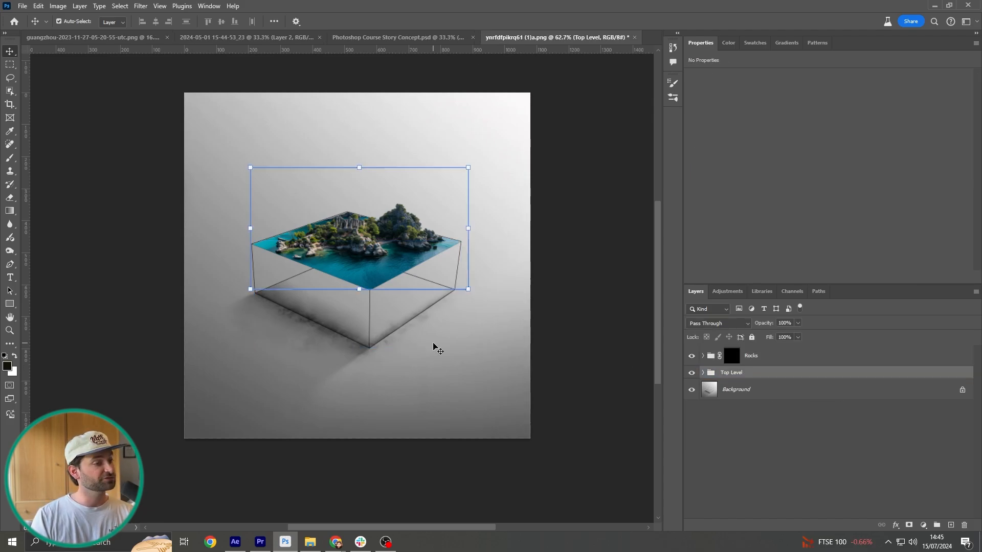
click(8, 267)
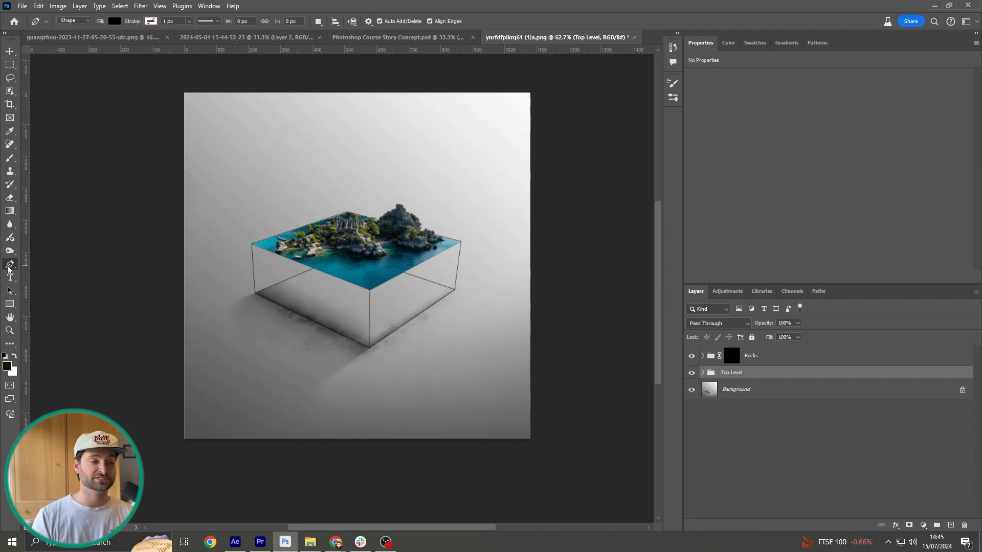
click(85, 22)
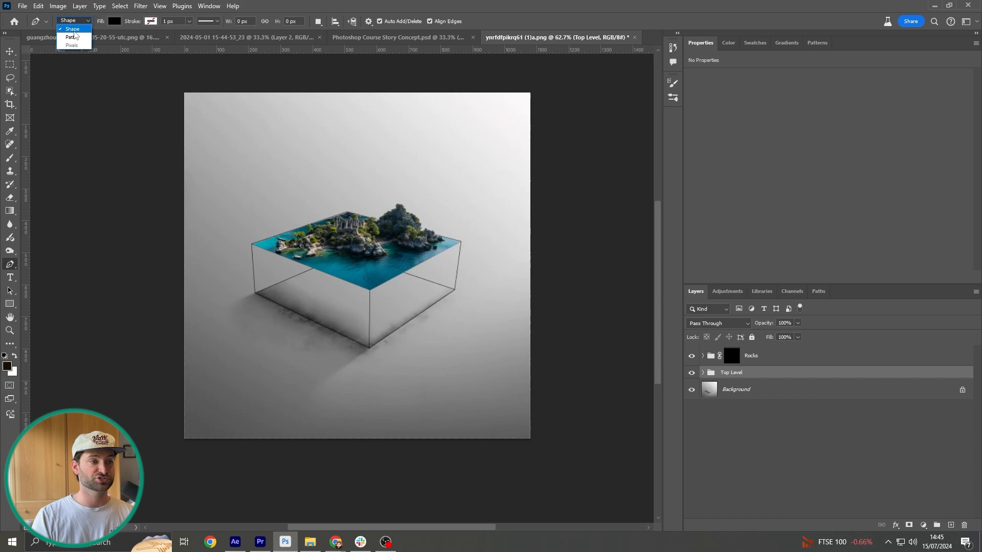
click(74, 30)
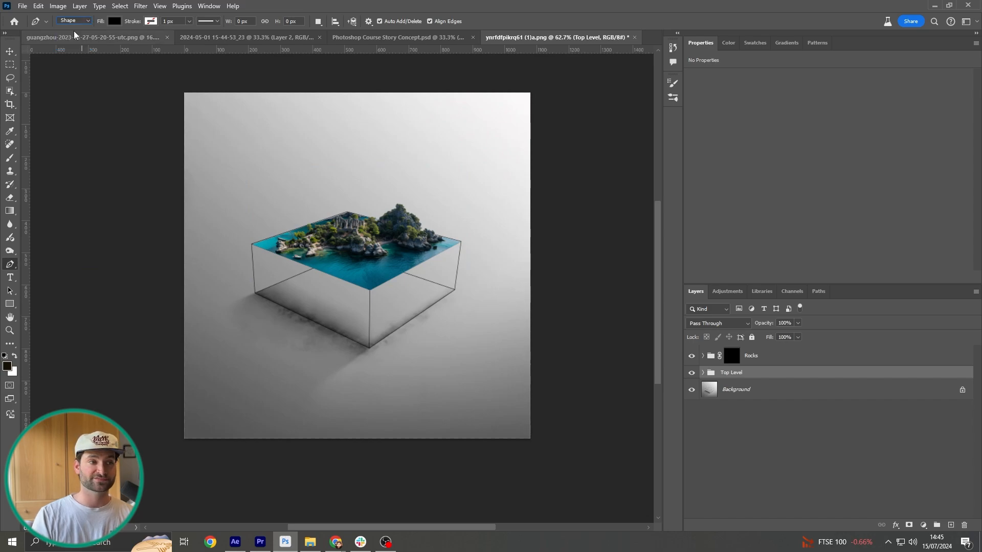
Set the Pen tool's fill to dark teal 015464, based on a colour sampled from the sea, with no stroke.
click(115, 22)
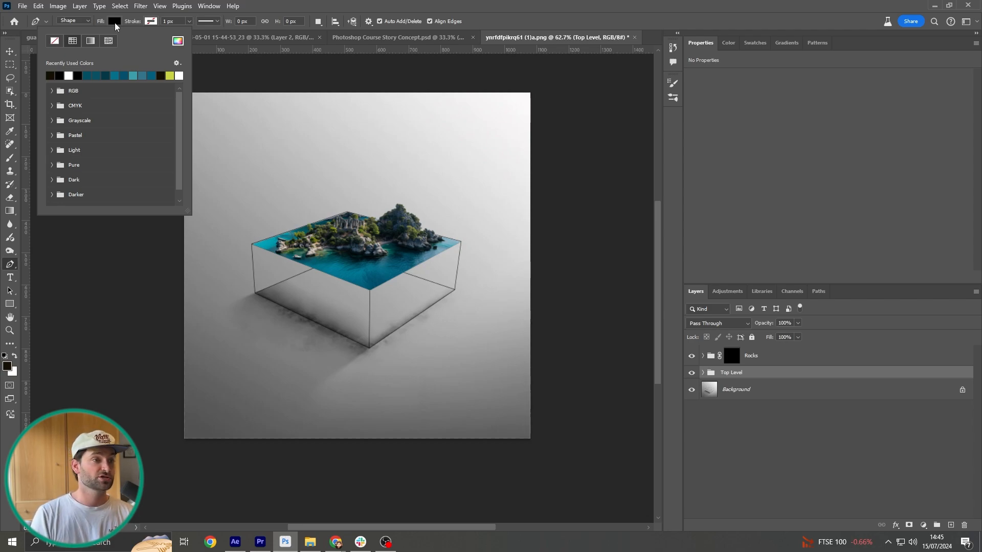
click(178, 41)
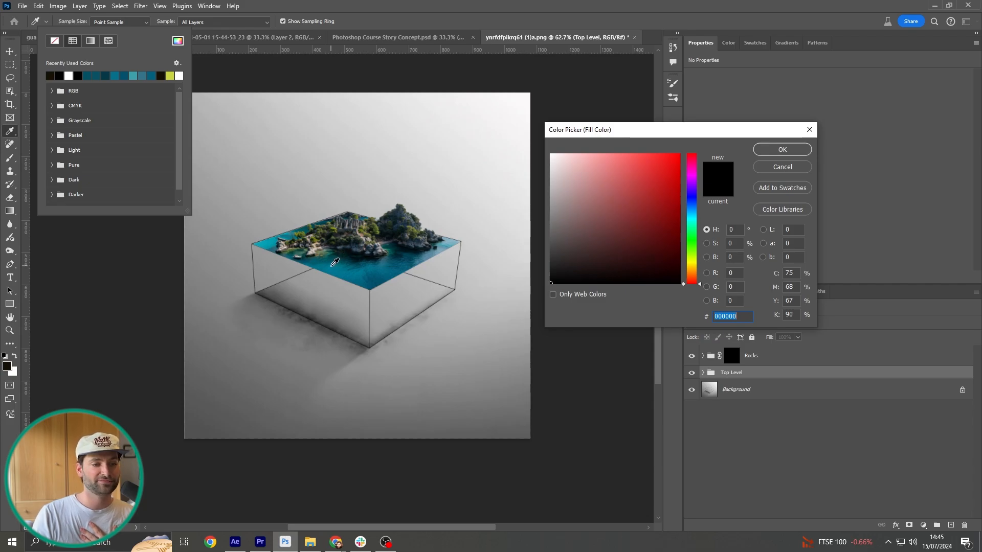
click(329, 262)
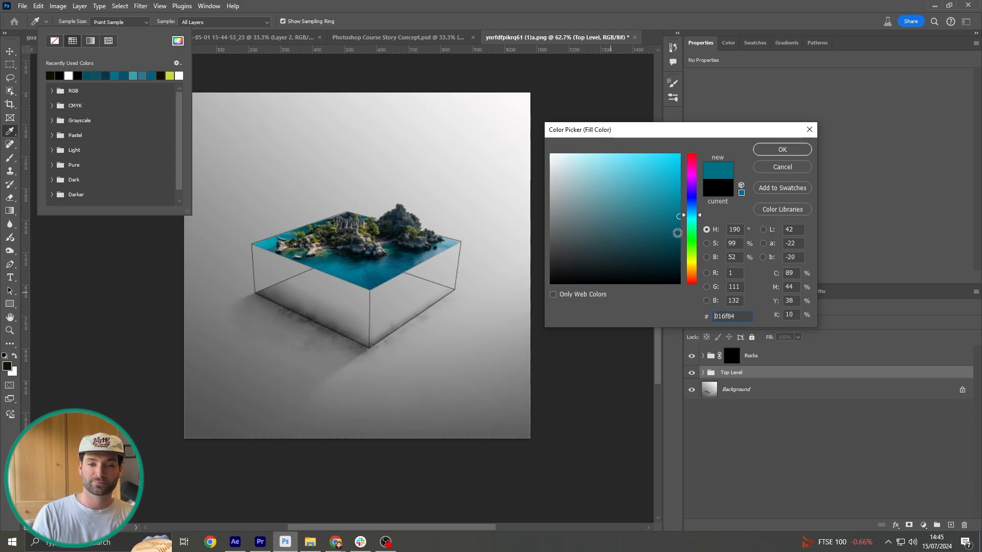
click(678, 233)
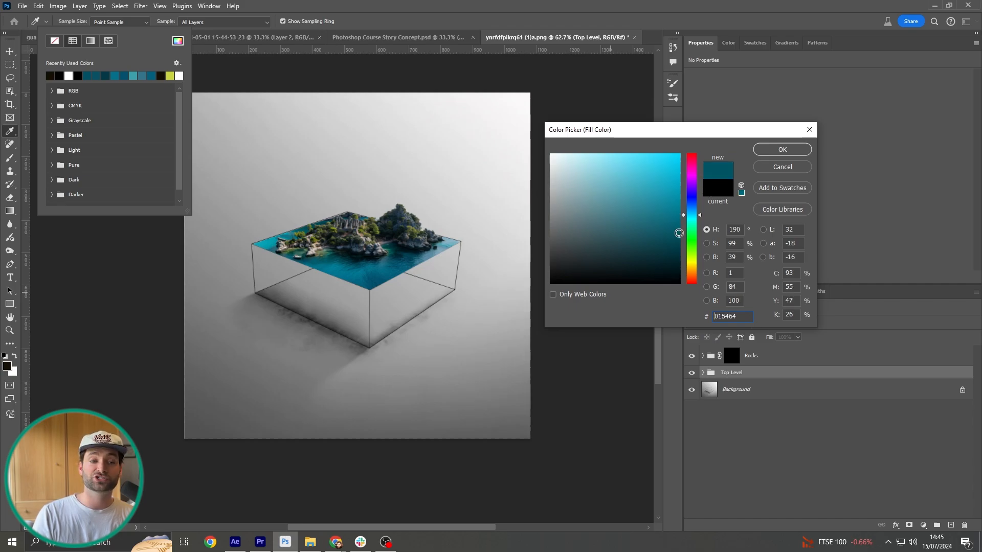
click(774, 155)
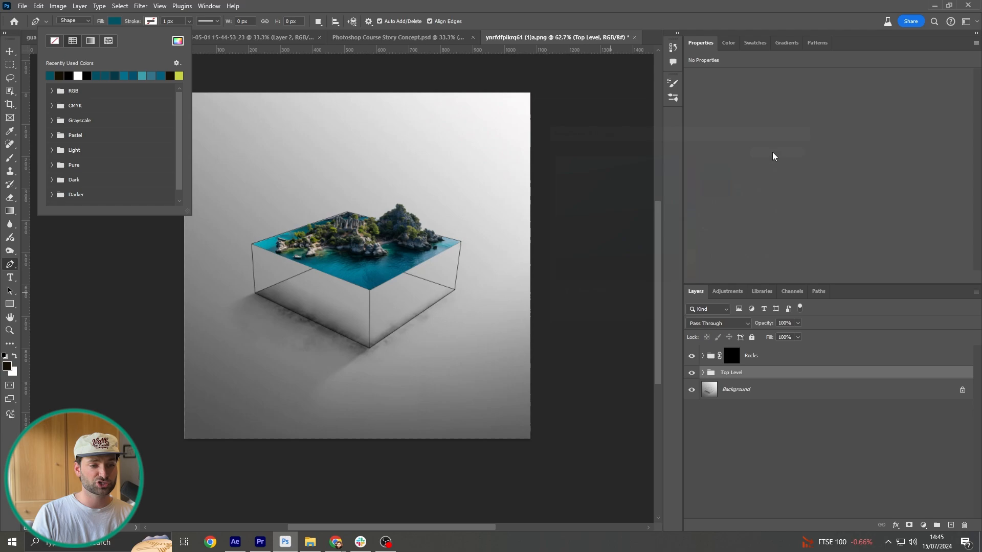
click(153, 22)
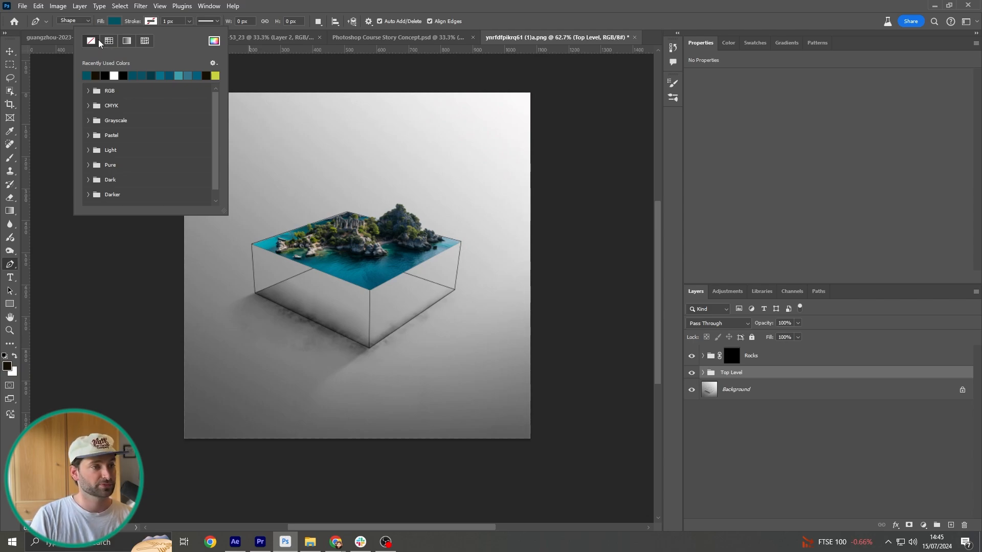
click(9, 51)
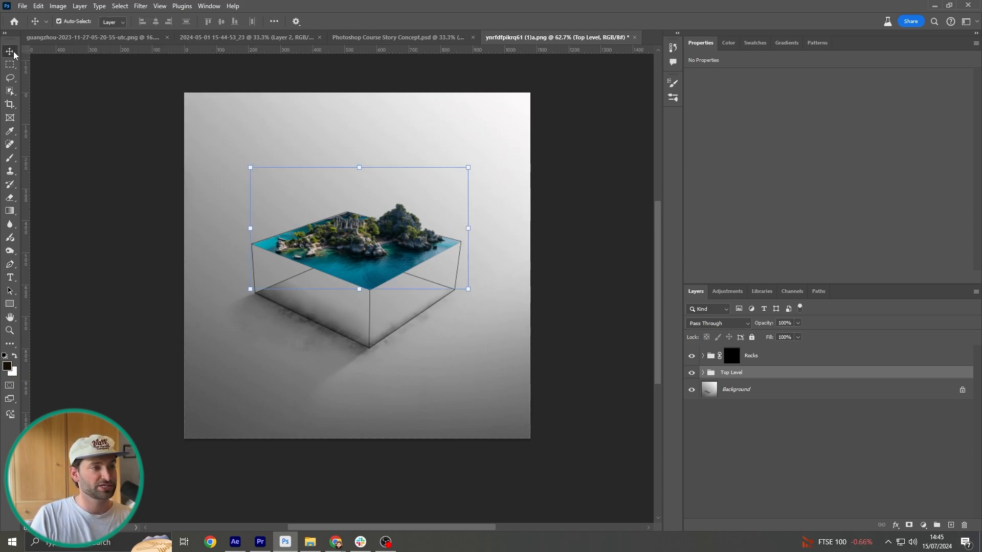
click(9, 265)
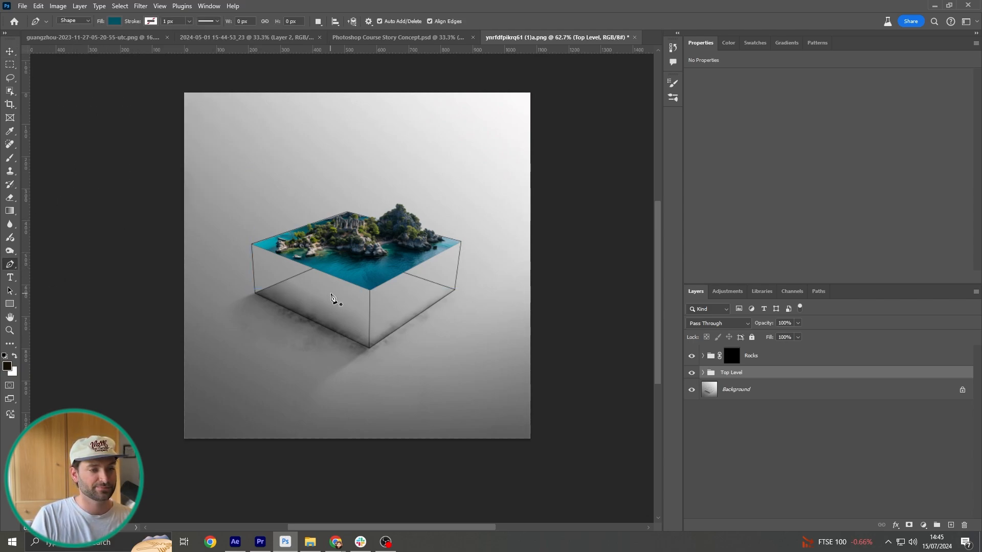
Draw a four-cornered teal shape covering the box's front-left face, with its points on the wireframe corners.
scroll(372, 291, up, 6)
drag(374, 322, 388, 277)
click(382, 238)
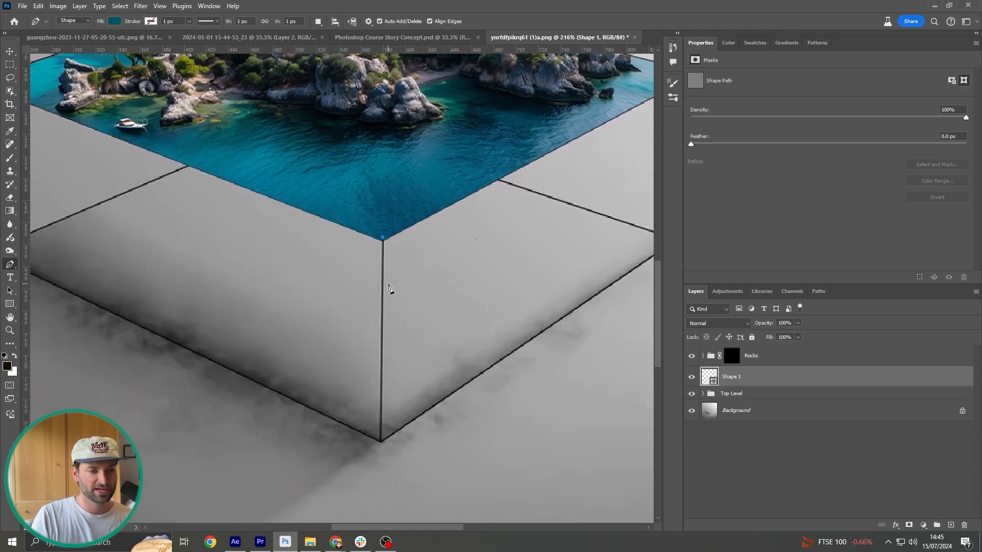
click(381, 441)
drag(290, 303, 494, 351)
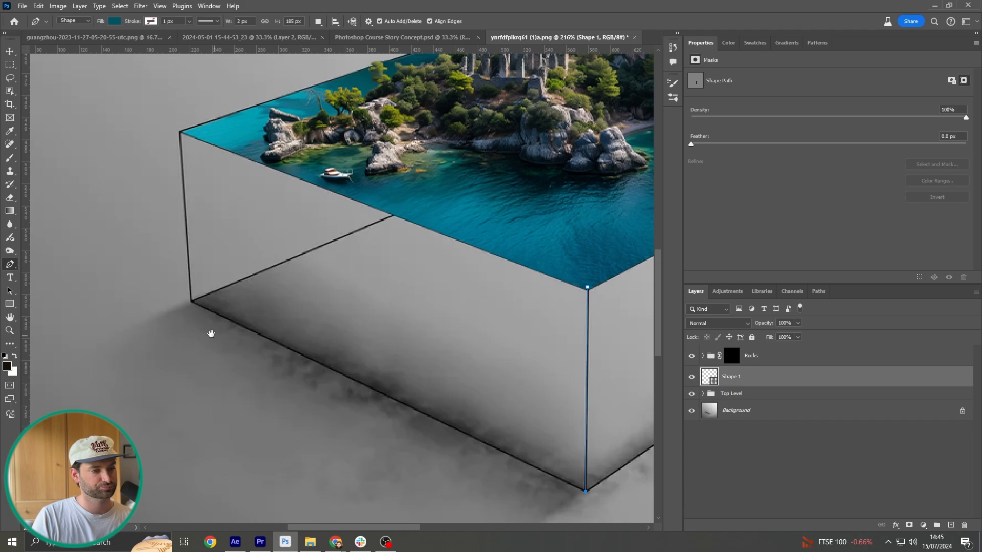
click(191, 301)
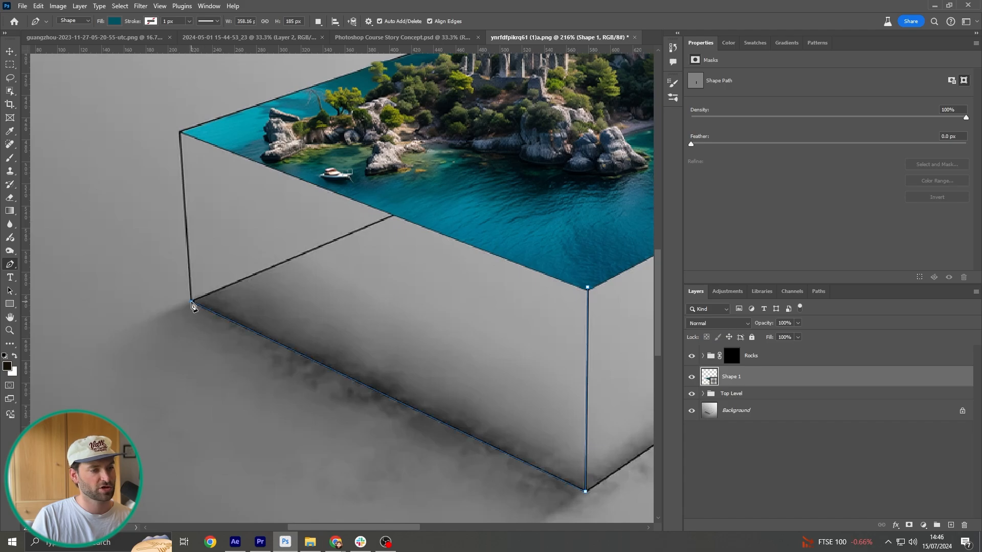
click(180, 133)
scroll(438, 281, down, 5)
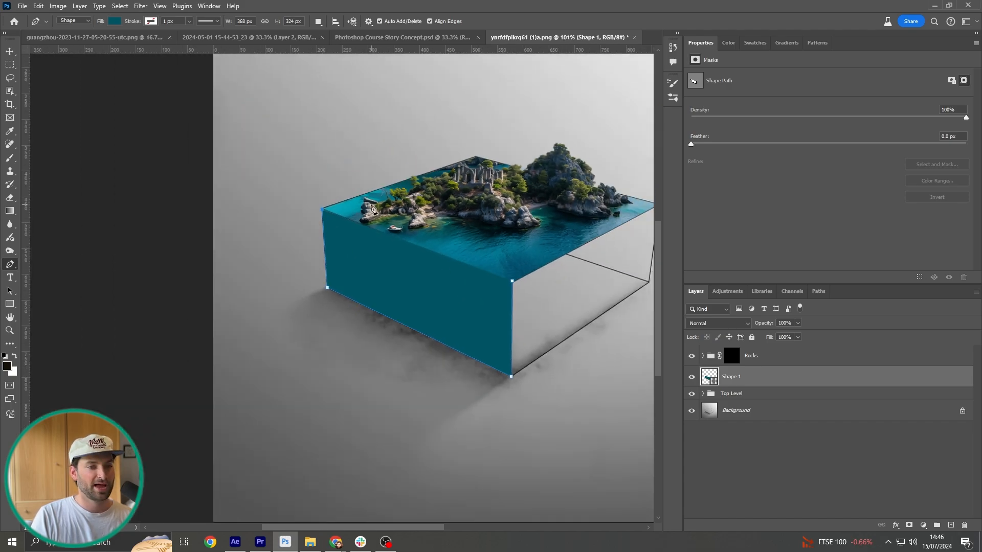
click(10, 51)
click(251, 133)
scroll(428, 251, down, 4)
click(439, 291)
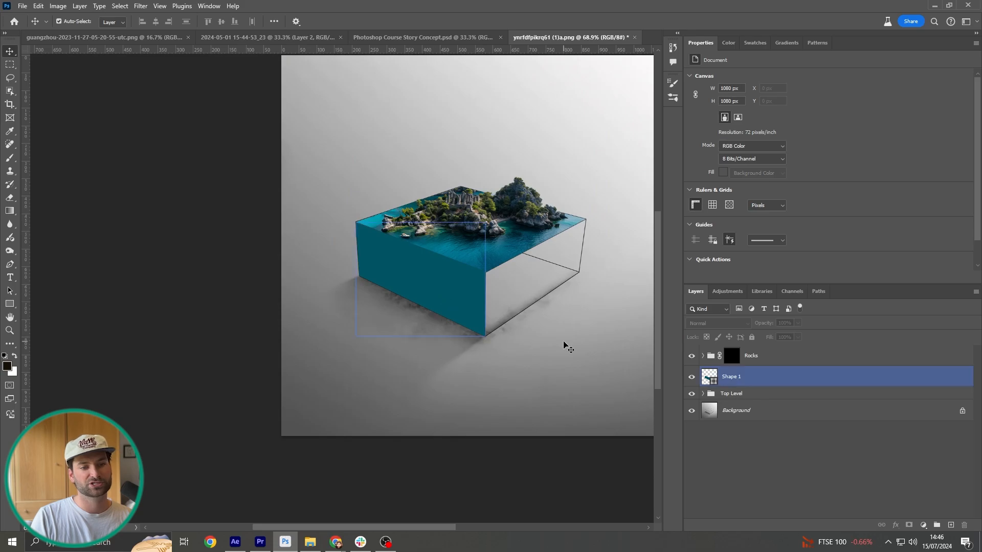
click(564, 343)
click(458, 326)
click(563, 327)
Add an Exposure adjustment layer clipped to Shape 1 with exposure -1.12, and invert its mask to black.
click(745, 379)
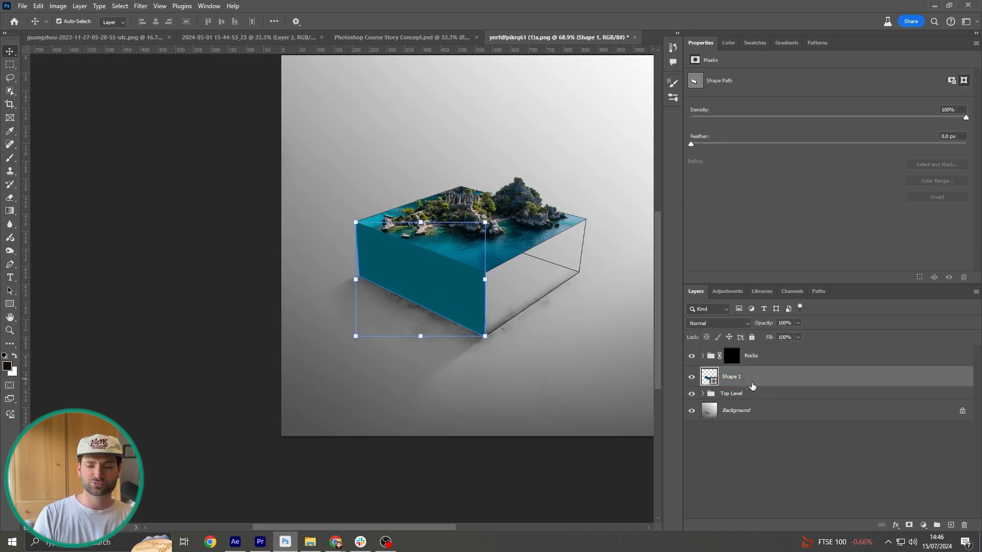
click(924, 526)
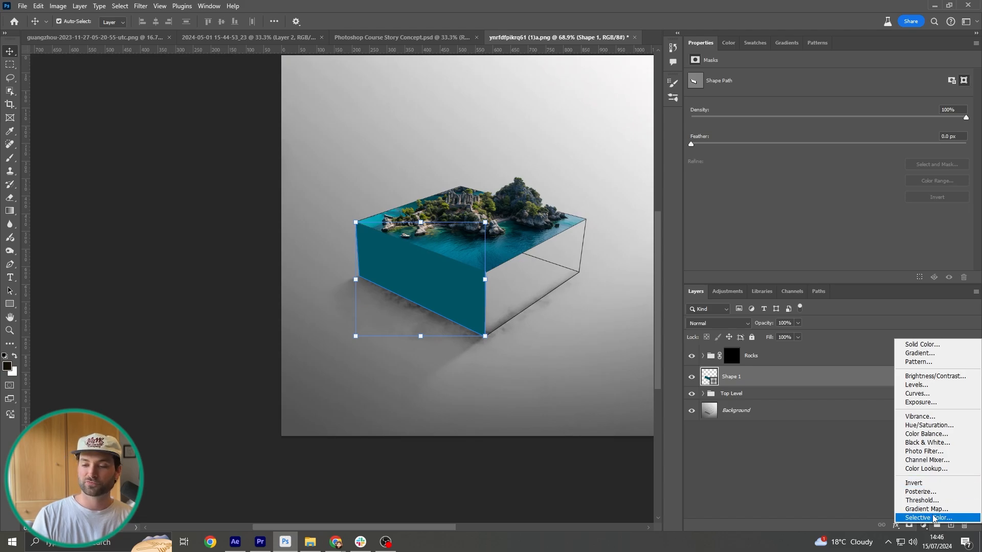
click(921, 403)
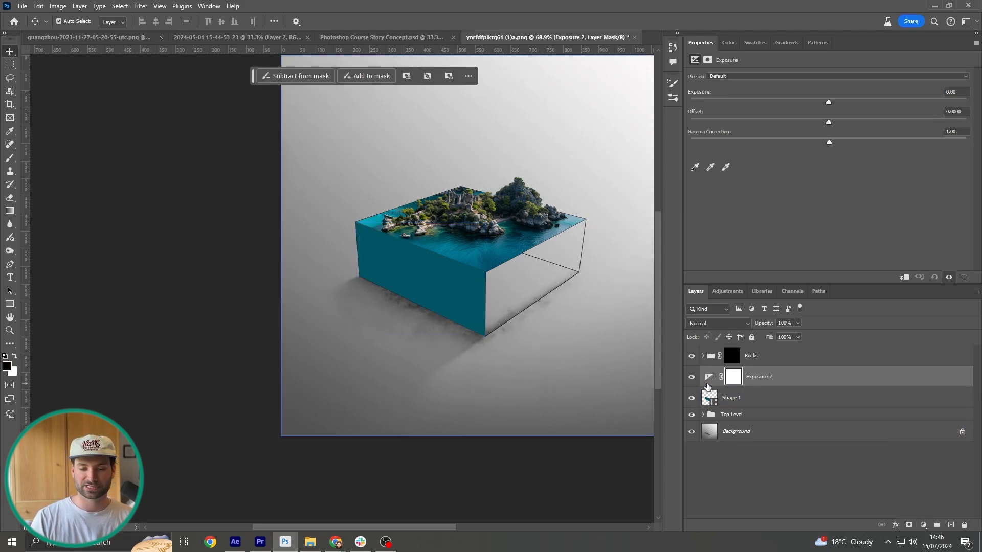
alt+click(708, 388)
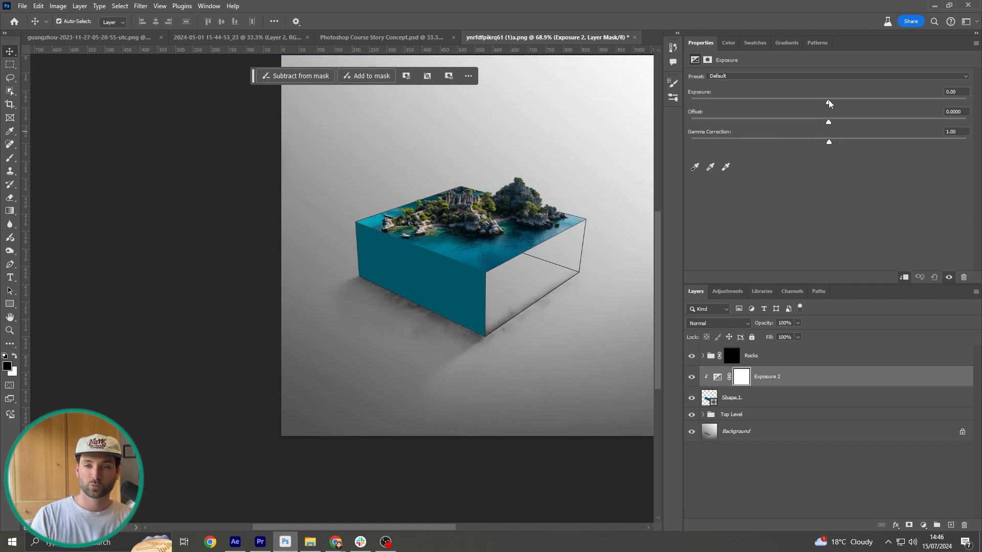
drag(829, 103, 807, 106)
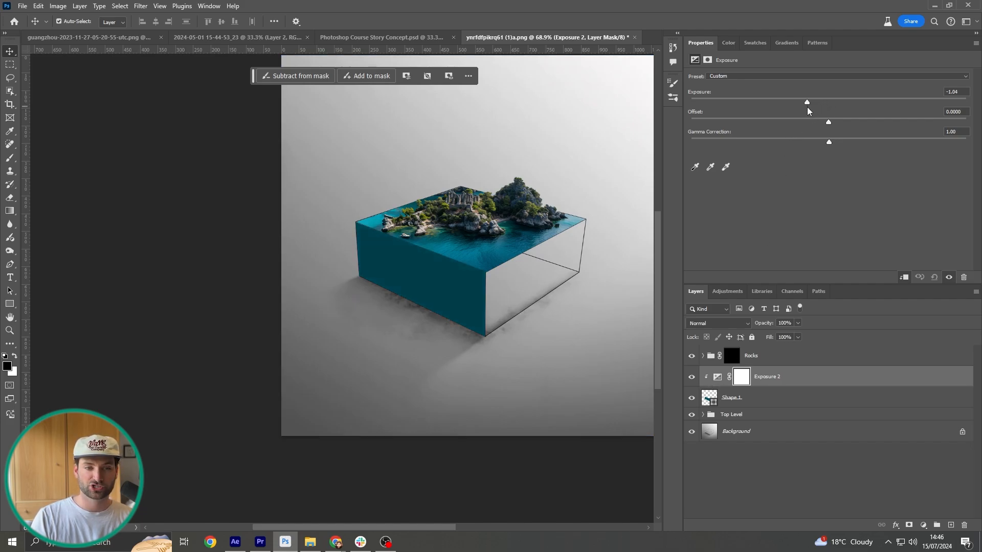
key(ctrl+i)
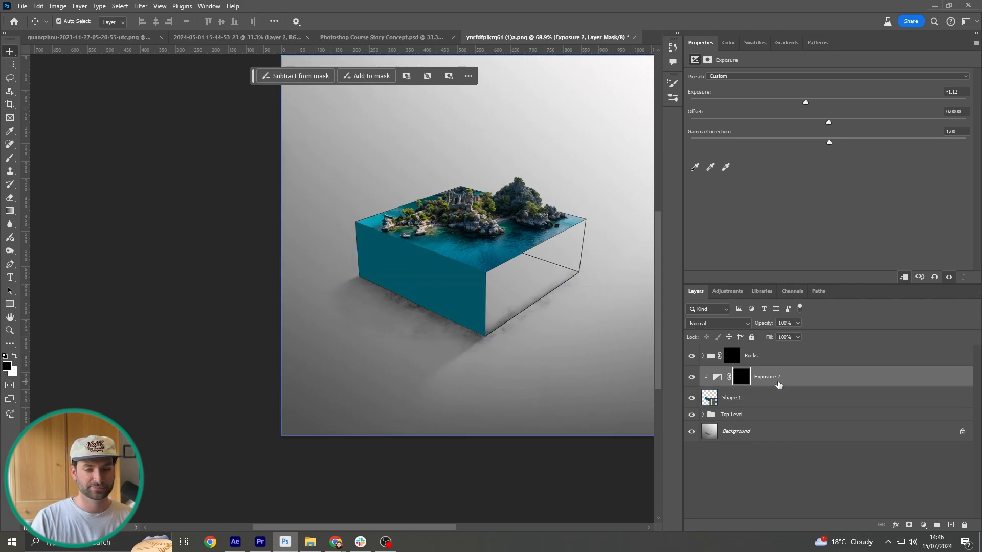
Set up a soft 129 px Brush with 19% flow for painting on the Exposure 2 mask.
click(742, 377)
key(b)
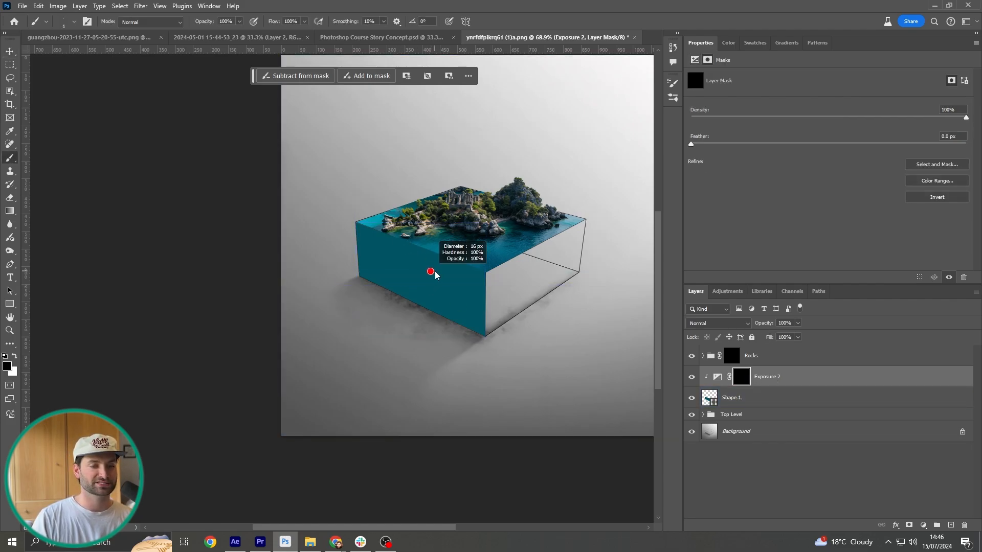
drag(445, 275, 451, 273)
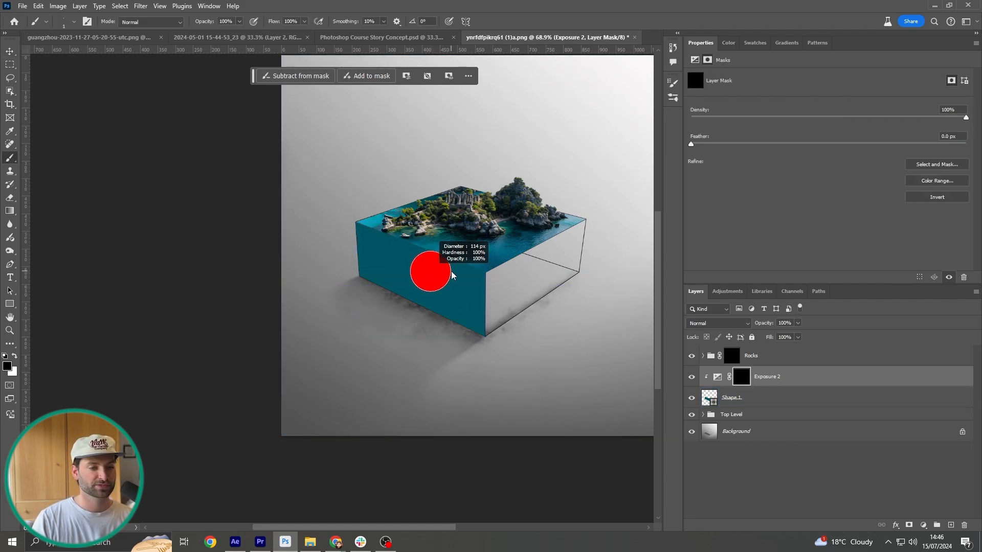
click(305, 22)
drag(296, 35, 272, 44)
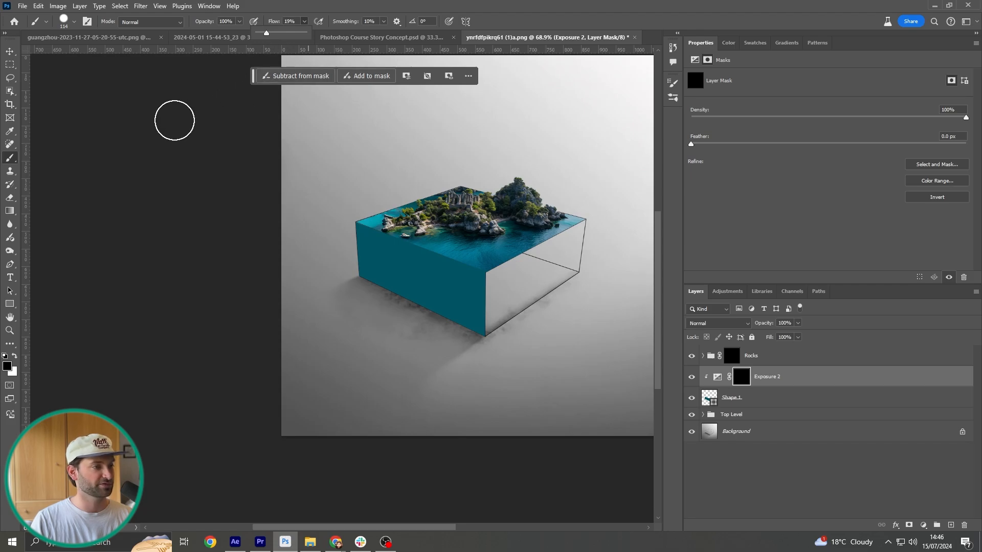
alt+right_click(473, 243)
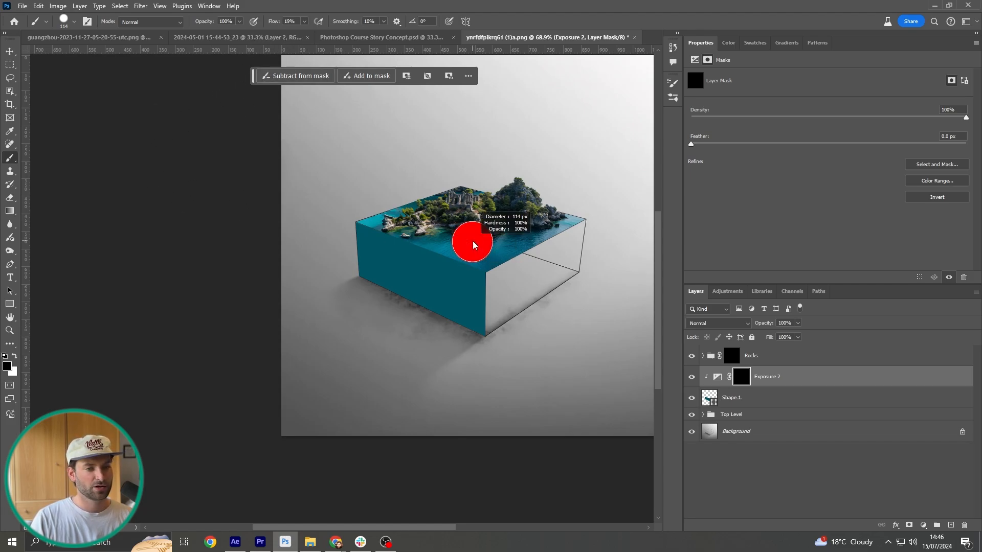
drag(472, 243, 489, 4)
Paint white on the Exposure 2 mask along the upper edge of the box's front-left face to darken it.
key(x)
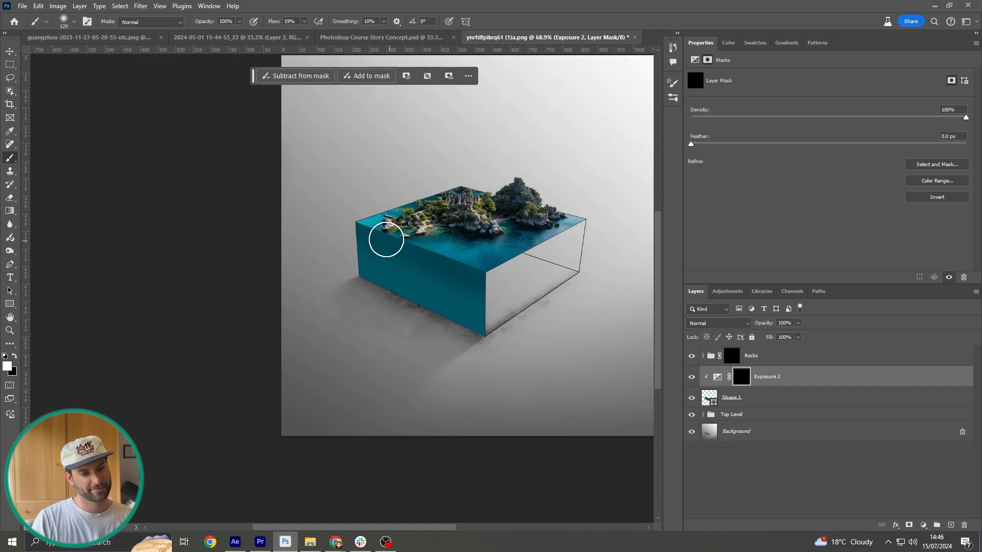
drag(386, 240, 321, 212)
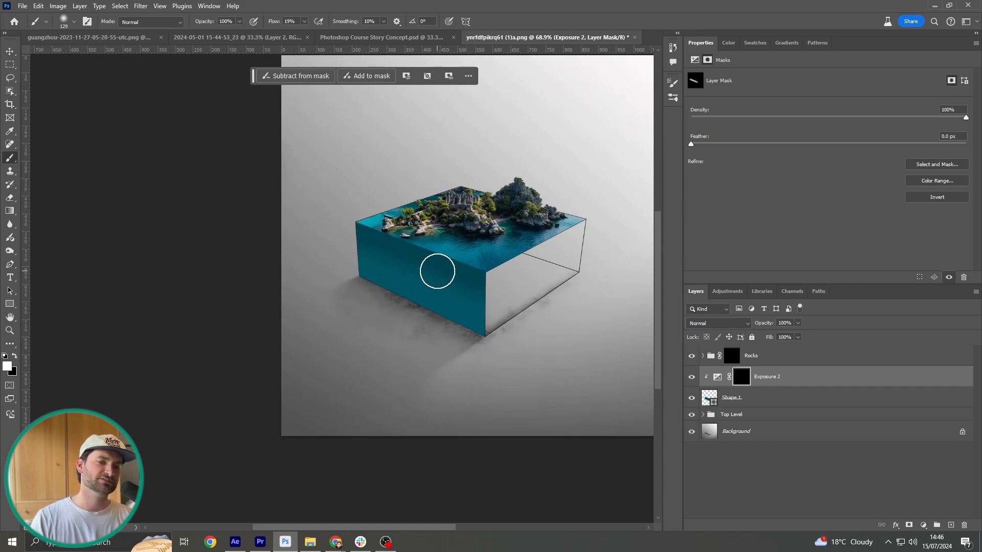
key(x)
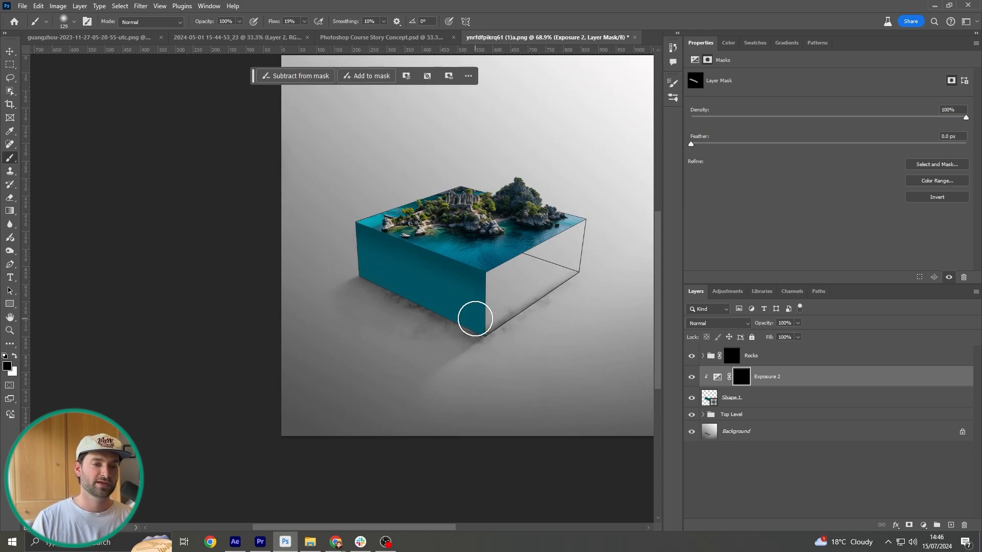
Lower the brush flow to 4%, blend the front-left face's shading with white on the mask, and compare it with the adjustment hidden.
click(239, 22)
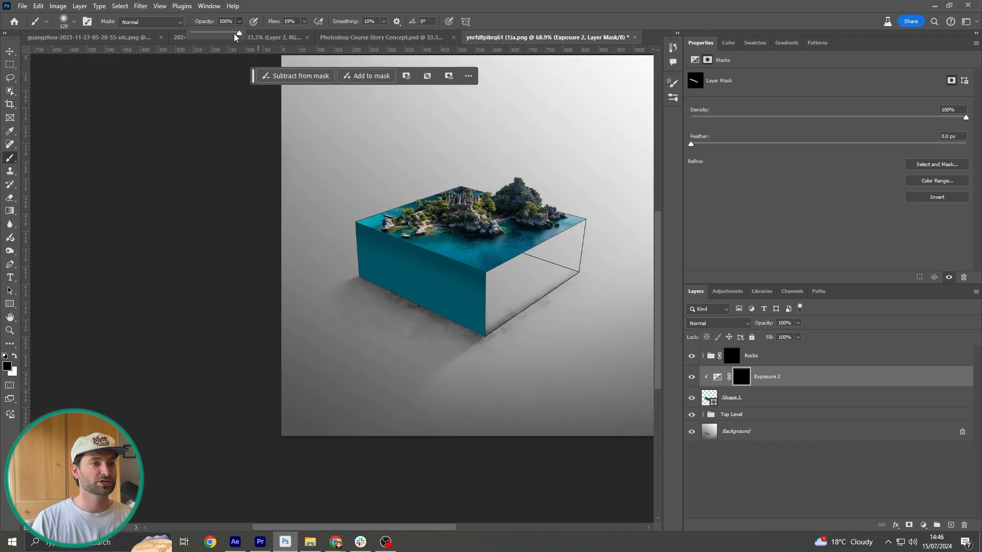
click(305, 22)
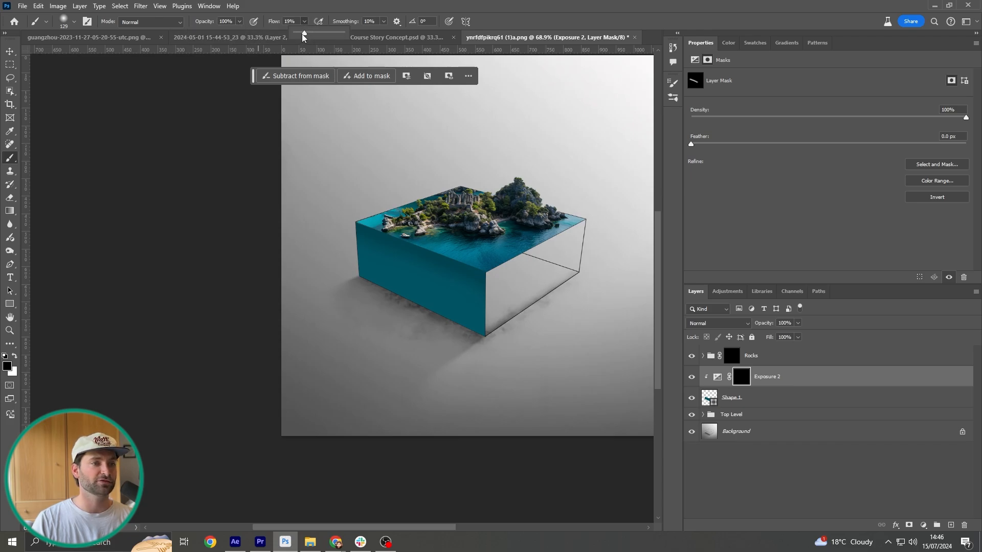
drag(298, 35, 297, 36)
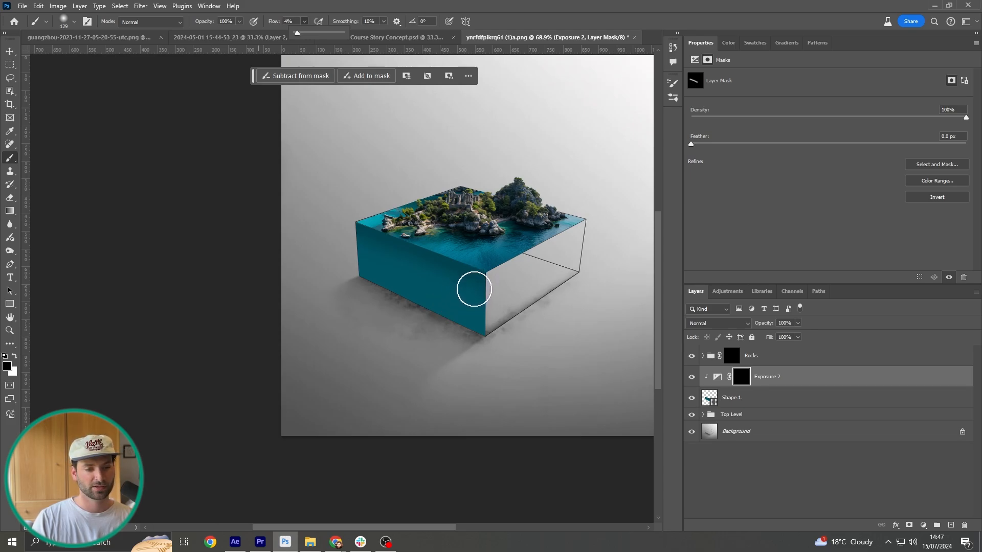
key(x)
mouse_move(474, 289)
mouse_down()
mouse_move(388, 256)
mouse_move(486, 297)
mouse_move(336, 237)
mouse_move(497, 300)
mouse_move(357, 239)
mouse_move(500, 302)
mouse_move(517, 324)
mouse_move(428, 279)
mouse_move(441, 289)
mouse_up()
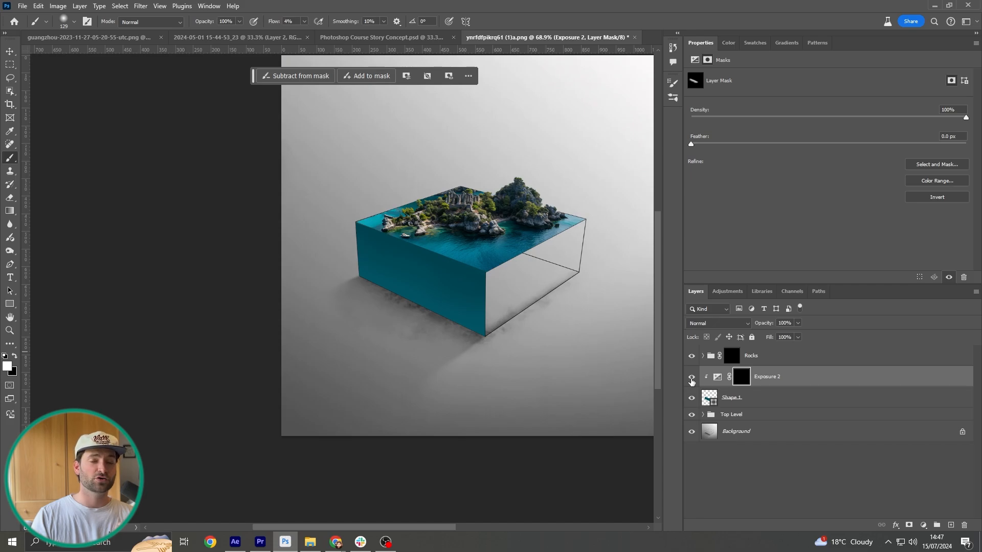
click(691, 380)
click(692, 380)
click(691, 379)
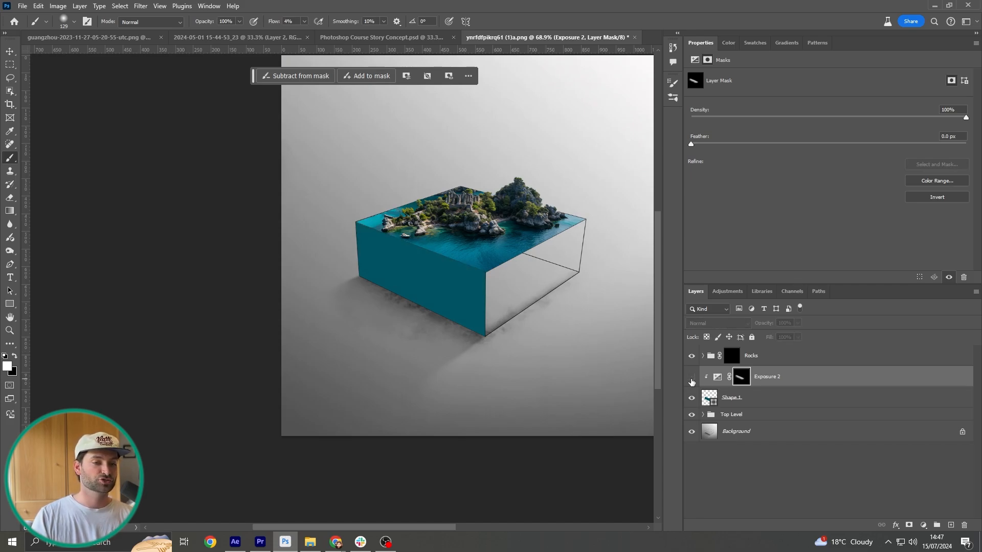
click(691, 380)
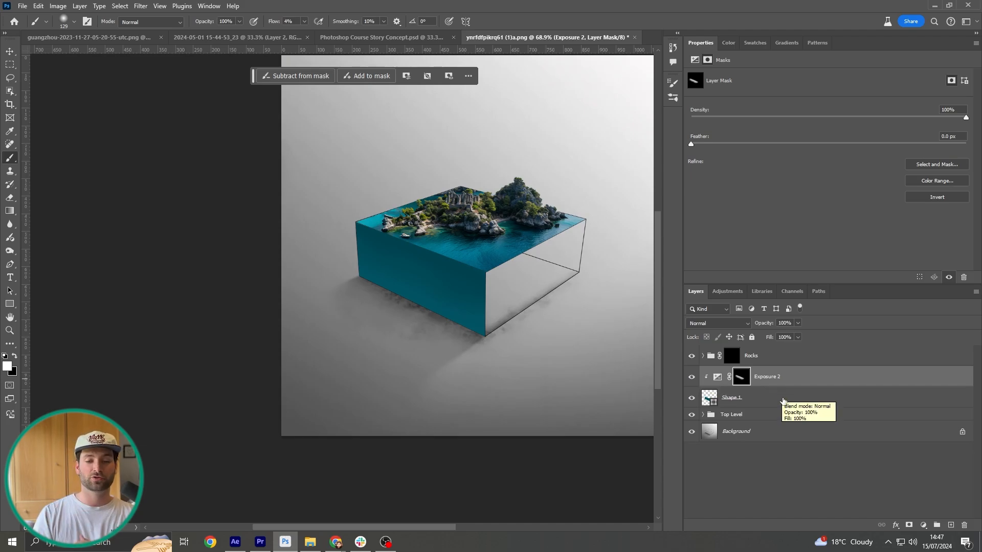
Duplicate Shape 1, flip the lower of the two shapes horizontally, and move it over to the box's front-right face.
click(767, 402)
key(ctrl+j)
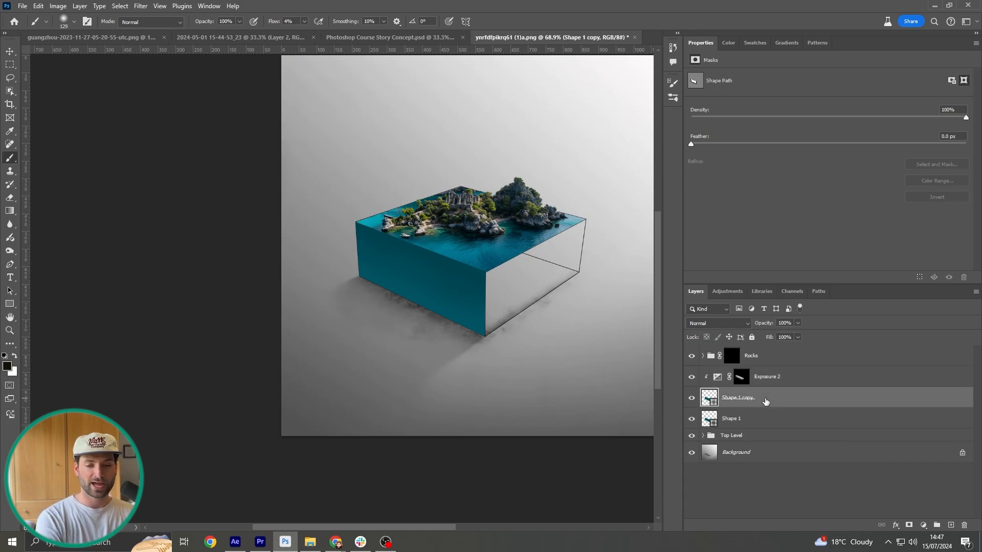
click(753, 424)
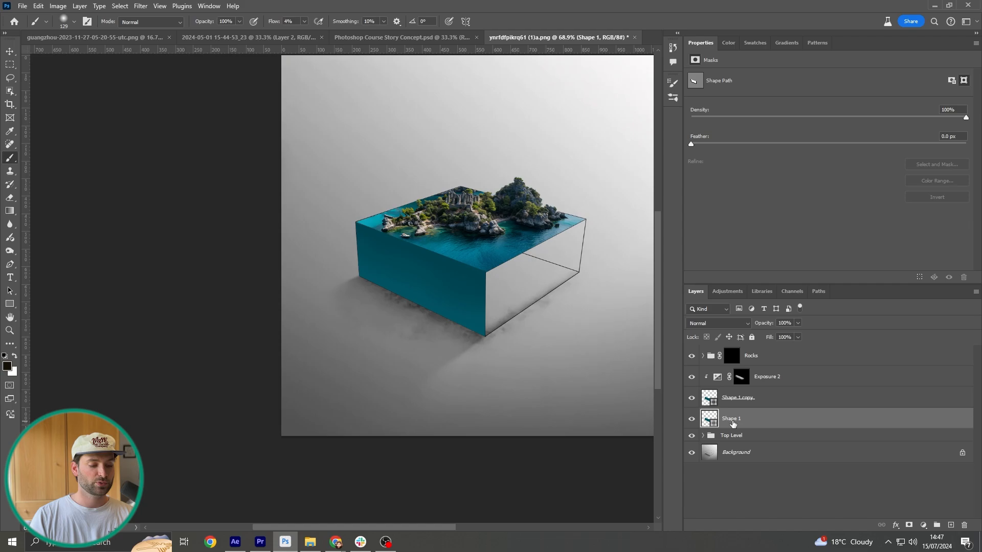
key(ctrl+t)
right_click(407, 270)
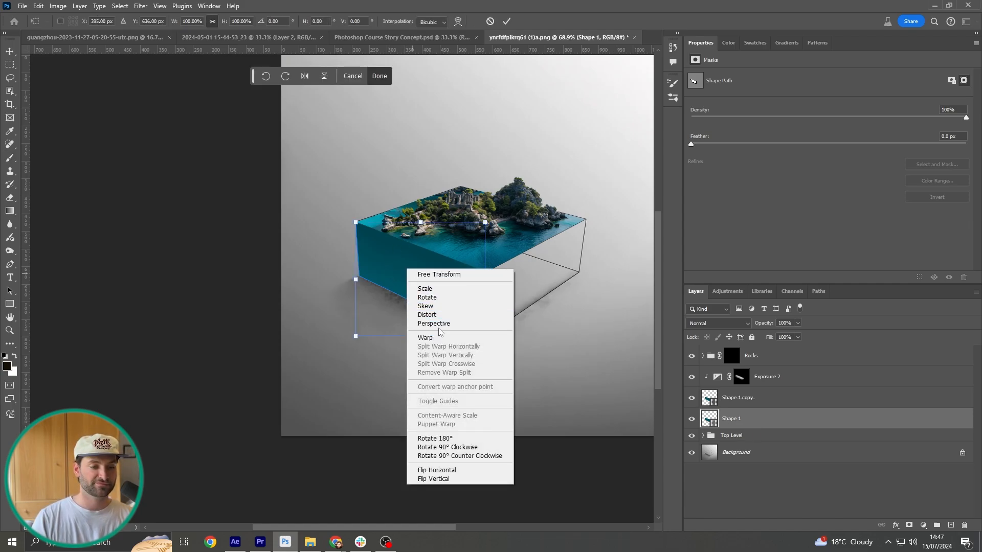
click(460, 469)
drag(432, 278, 543, 296)
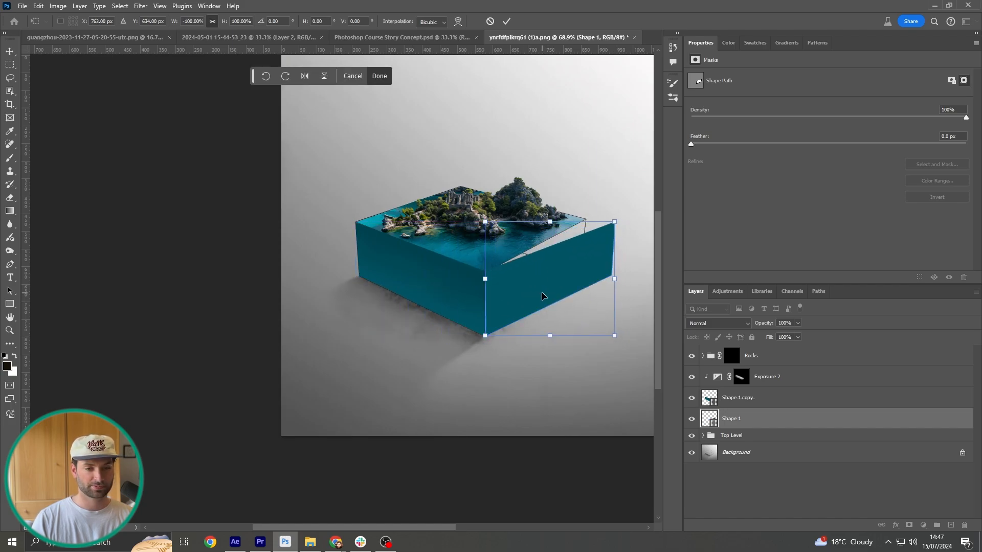
Distort the flipped teal shape so its corners match the wireframe of the front-right face, and apply the transform.
right_click(554, 273)
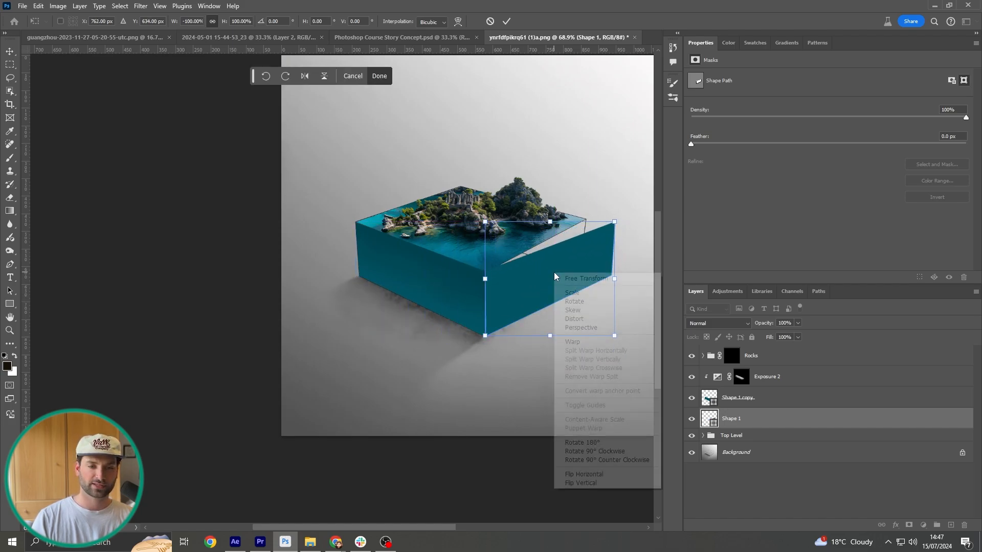
click(574, 319)
drag(614, 222, 585, 219)
drag(614, 336, 579, 333)
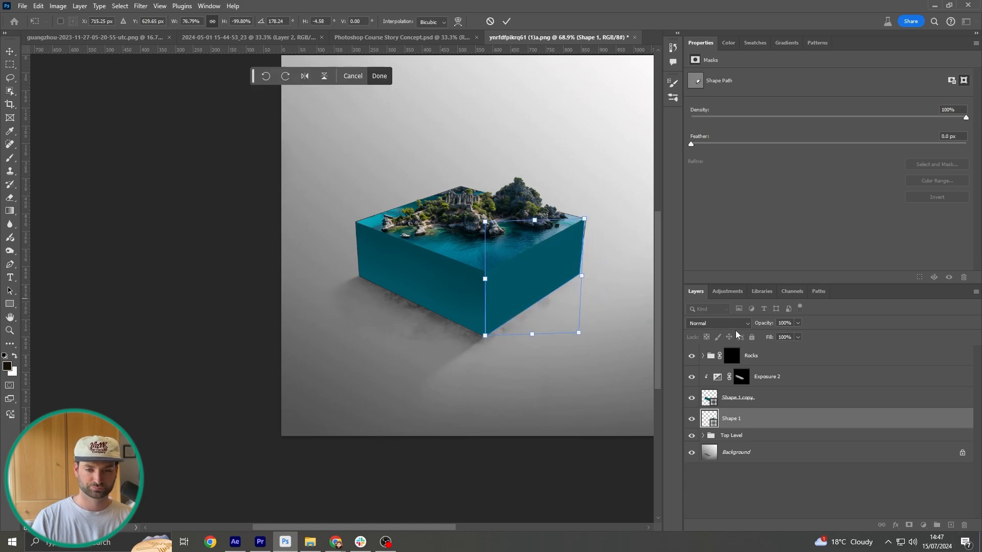
drag(764, 324, 752, 323)
scroll(623, 258, up, 9)
drag(534, 164, 534, 166)
drag(517, 434, 511, 419)
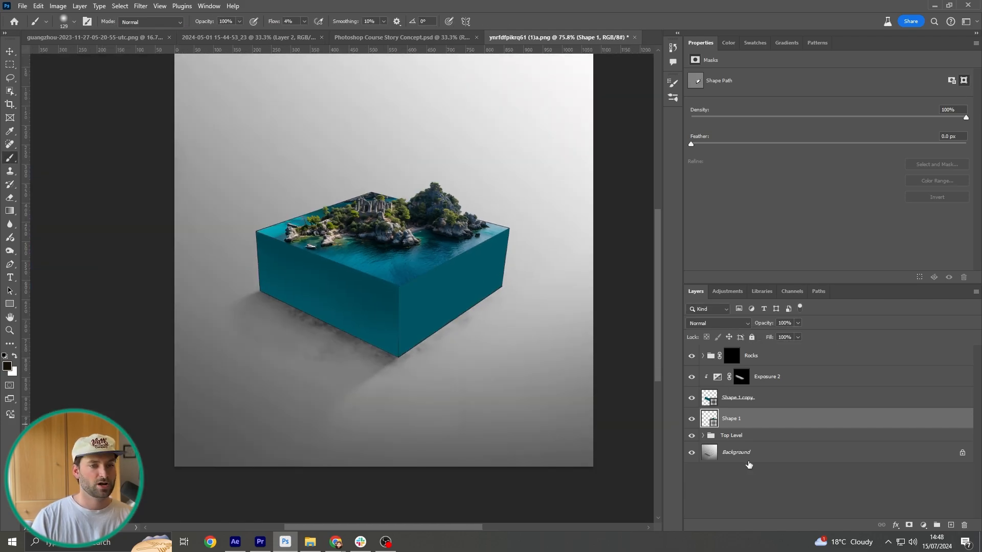
Add an Exposure adjustment layer clipped to the front-right shape with exposure -0.89, and invert its mask to black.
click(924, 526)
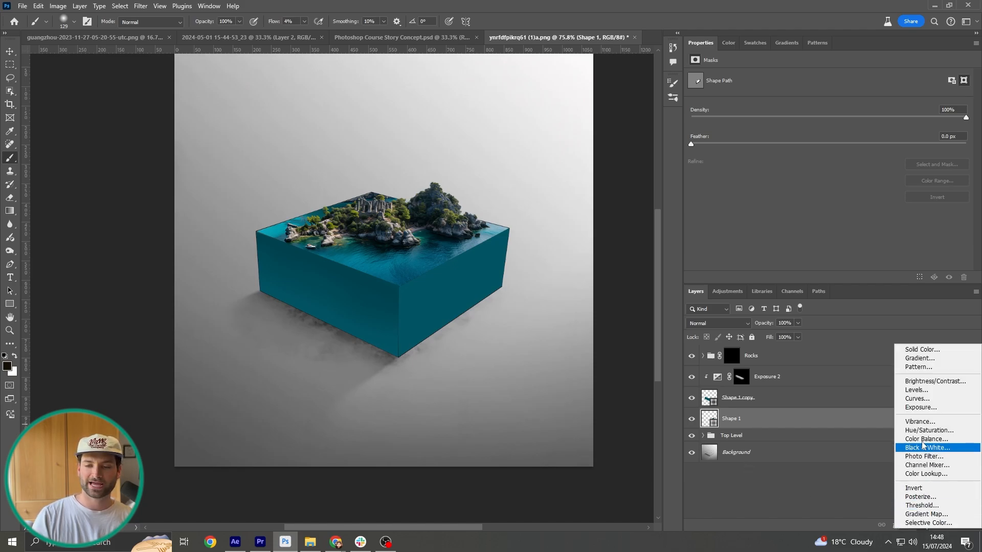
click(921, 408)
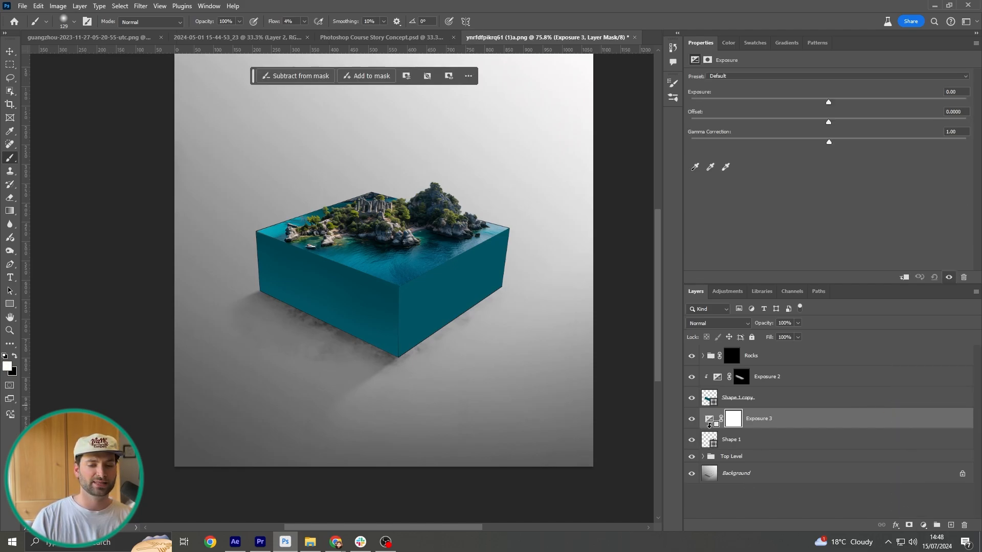
alt+click(712, 428)
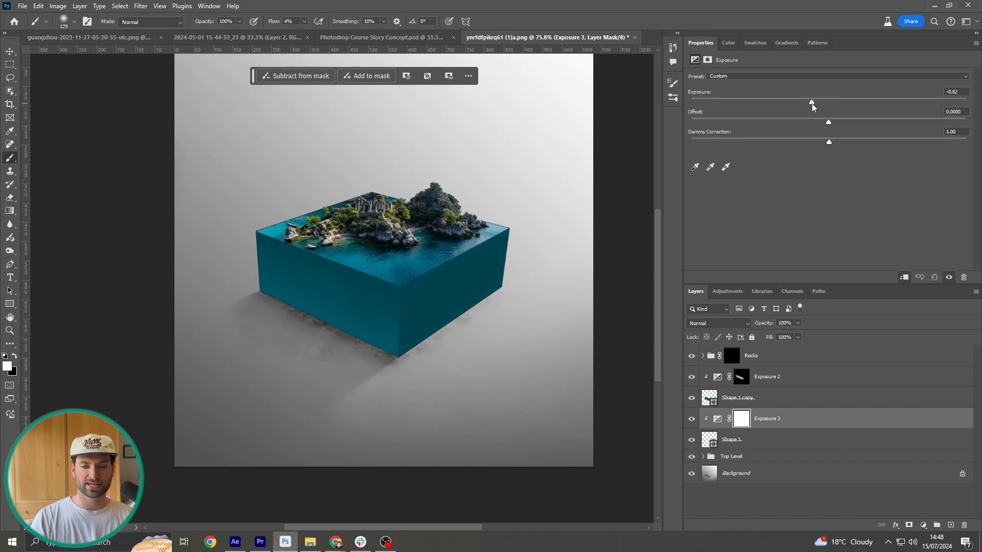
key(ctrl+i)
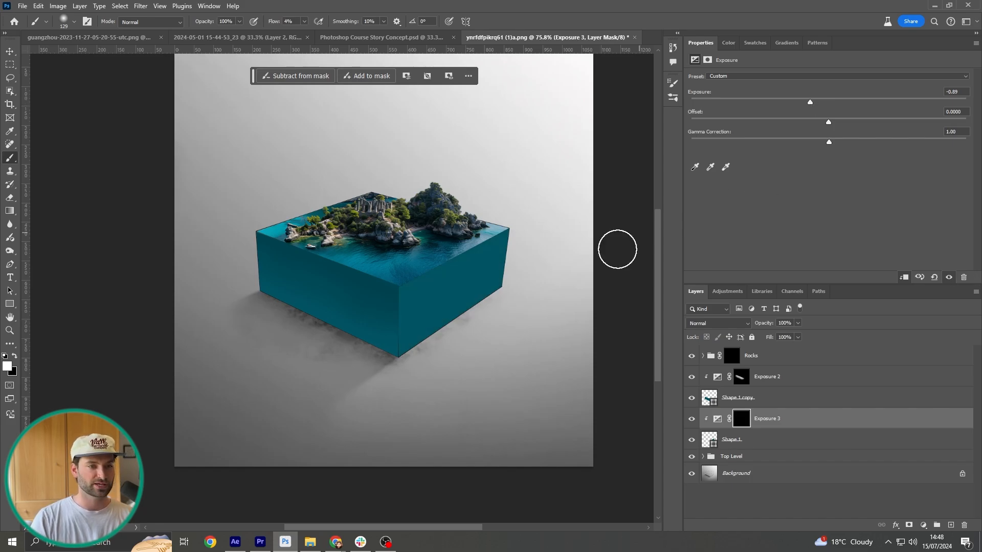
Paint white on the Exposure 3 mask along the front-right face's upper edge, using 19% brush flow, reduced to 5% for blending.
click(304, 21)
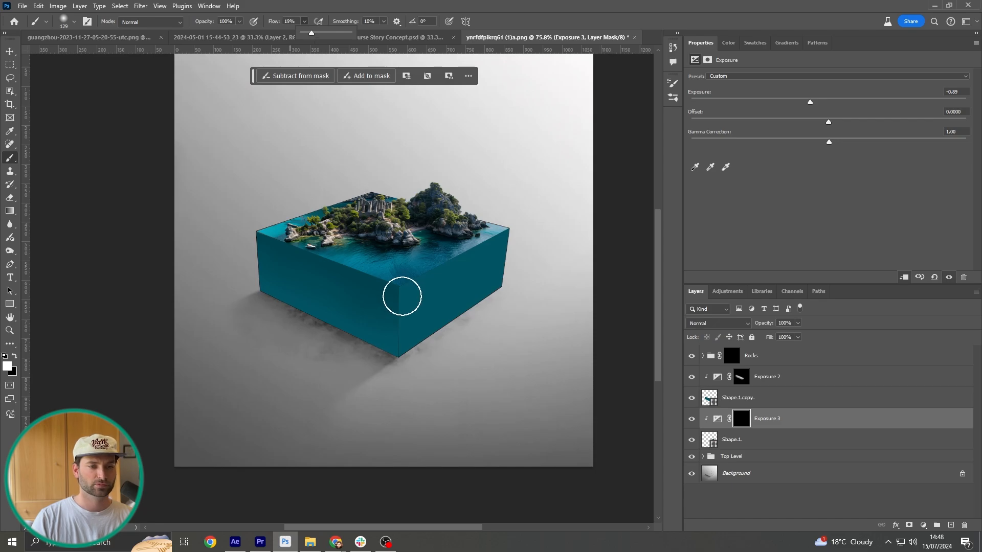
drag(402, 297, 436, 266)
drag(304, 22, 298, 36)
scroll(468, 284, down, 3)
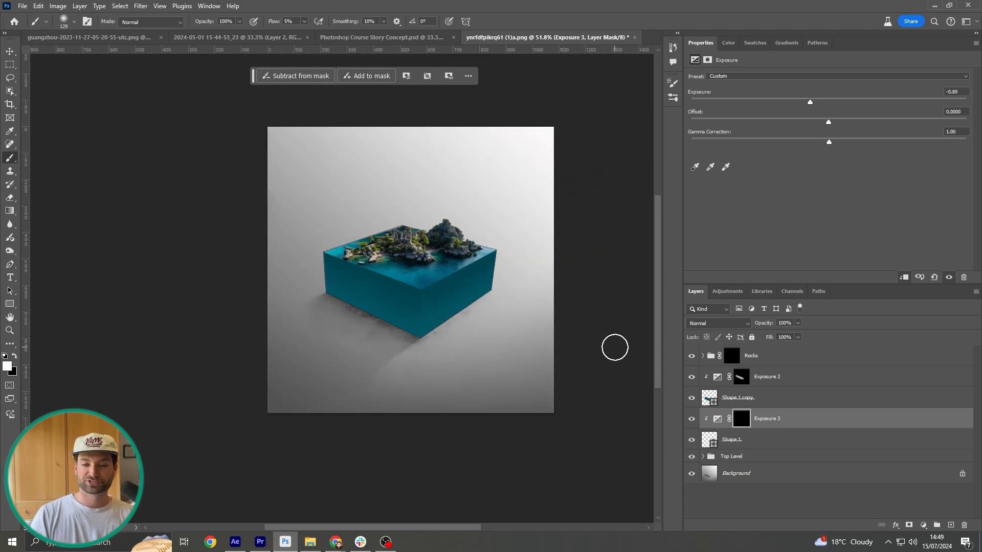
Group both teal shape layers together with their two clipped Exposure adjustment layers.
click(795, 384)
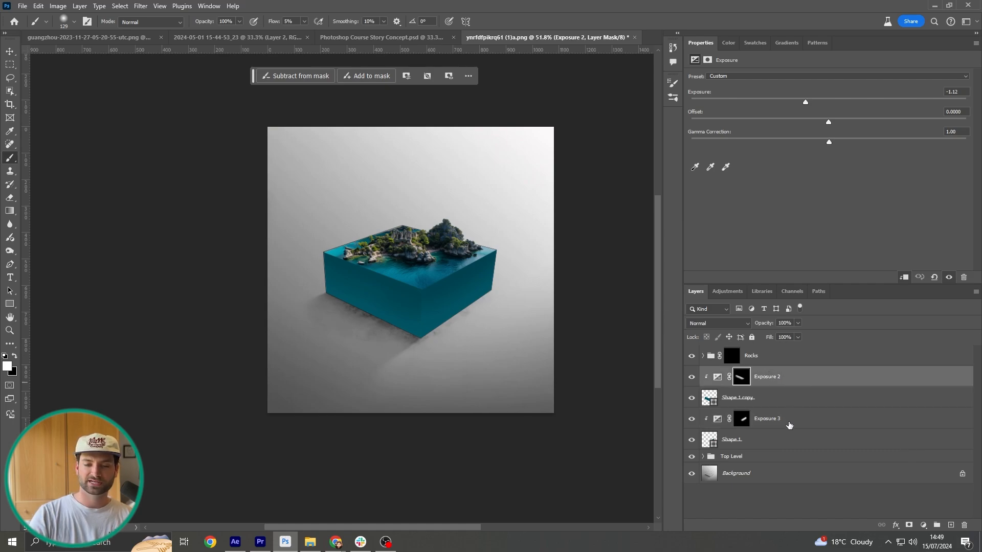
shift+click(776, 441)
key(ctrl+g)
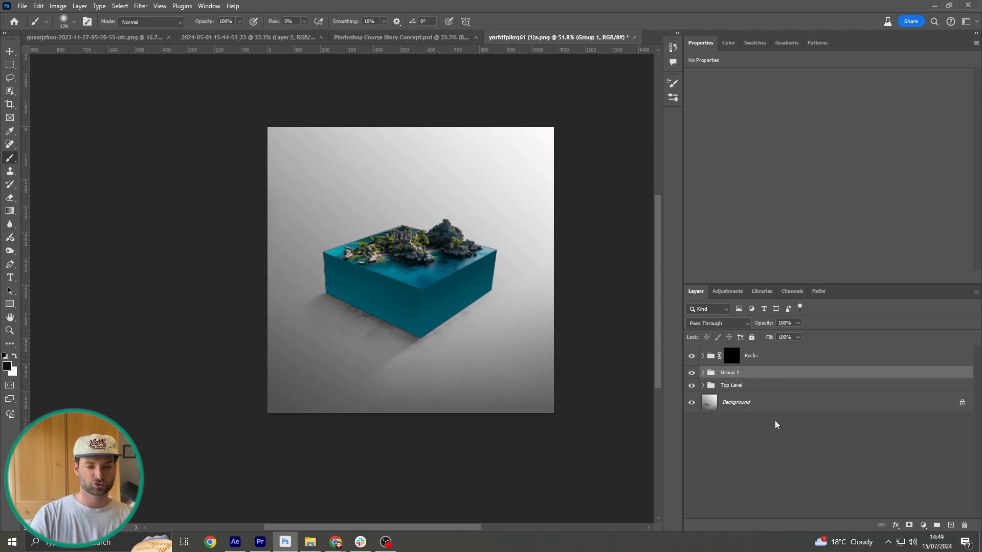
Rename the group holding both teal shapes and their Exposure layers as Water.
double_click(728, 374)
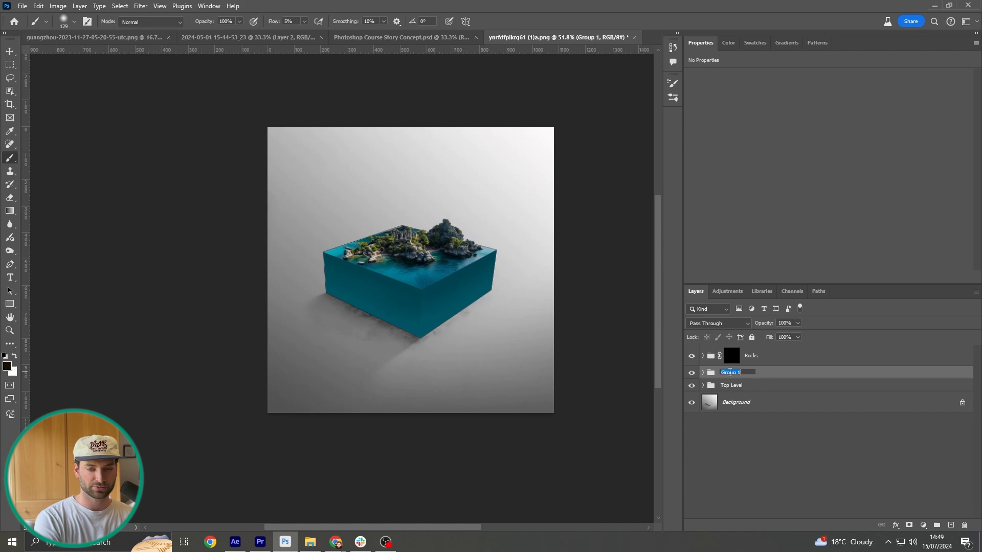
text(Water)
key(Return)
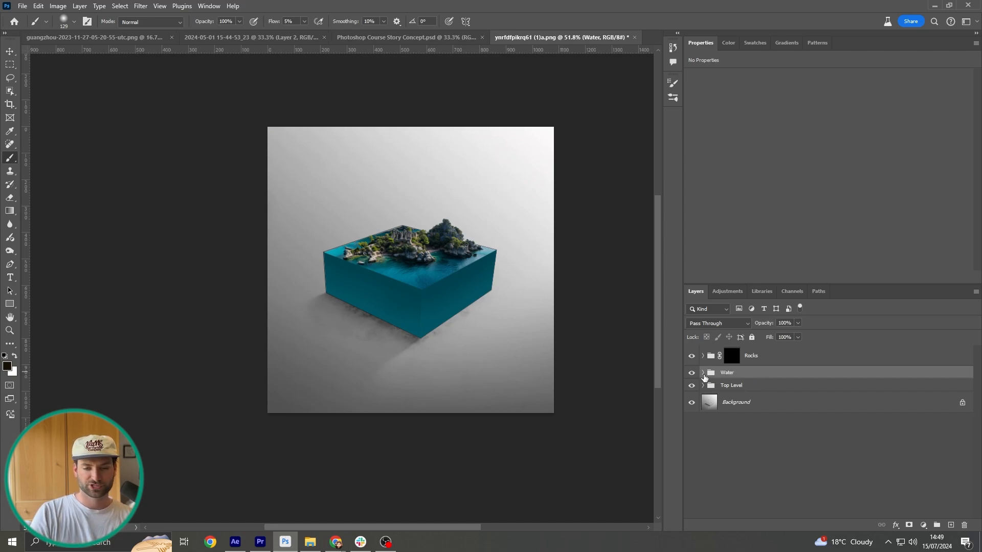
Inside the Water group, group Shape 1 copy with its clipped Exposure 2 layer and name that group Left.
click(703, 373)
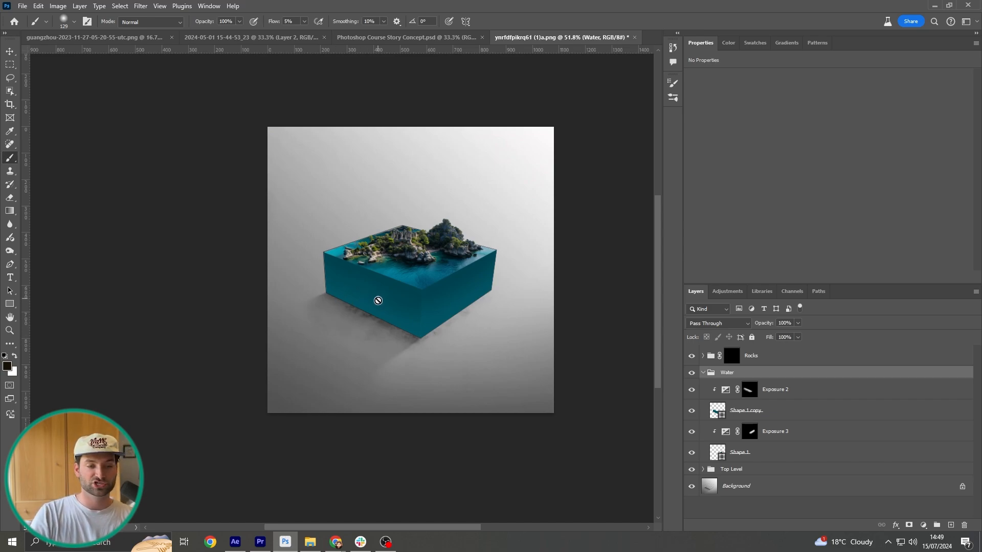
click(768, 416)
click(692, 412)
click(692, 412)
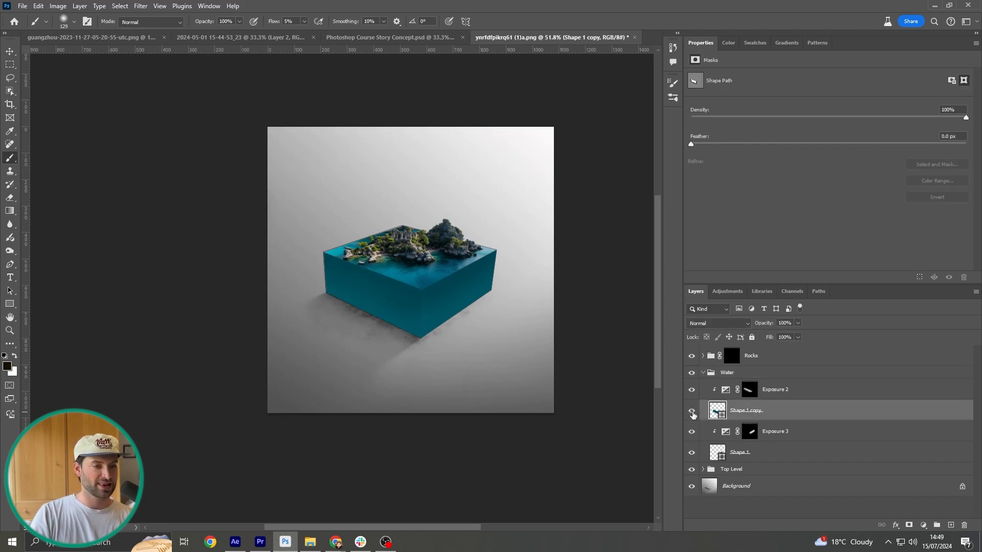
shift+click(777, 432)
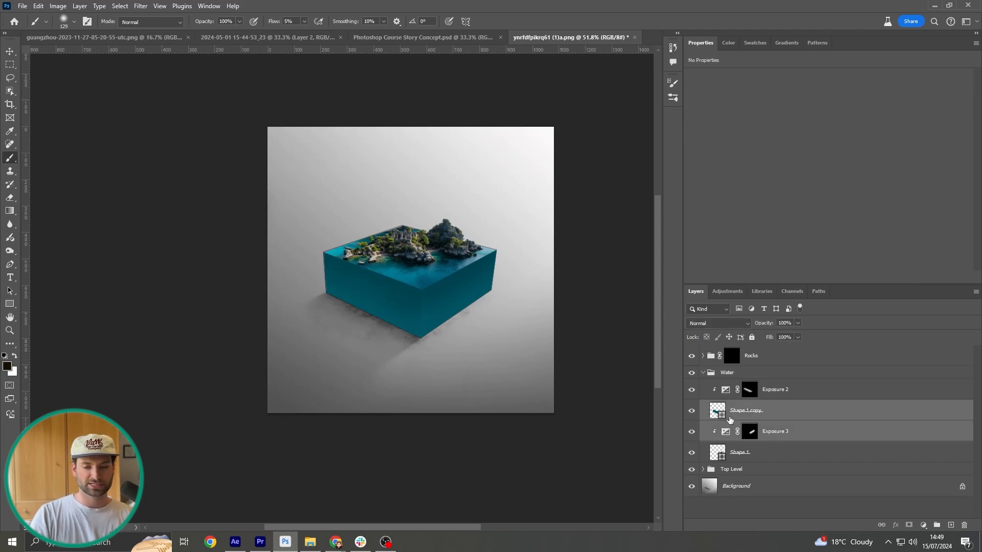
click(783, 416)
shift+click(773, 393)
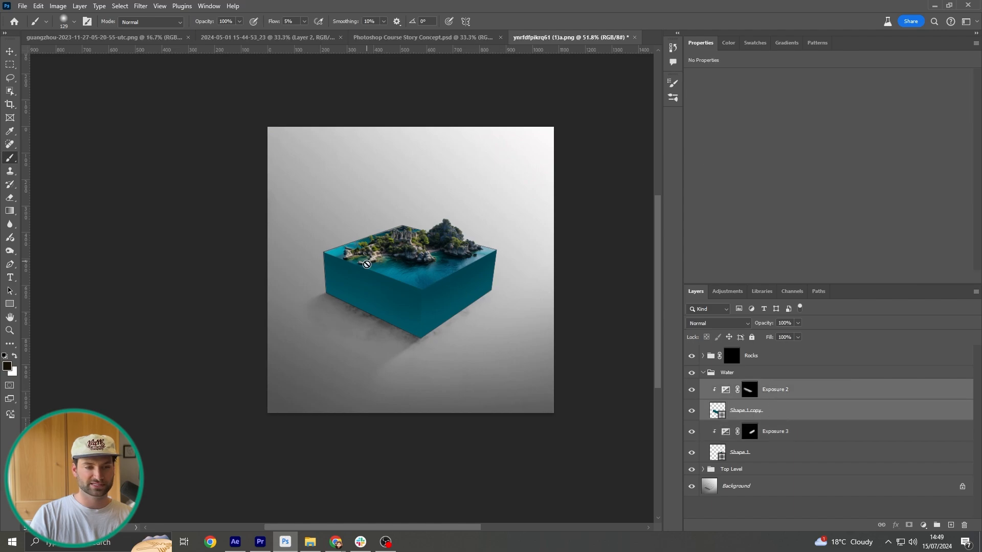
key(ctrl+g)
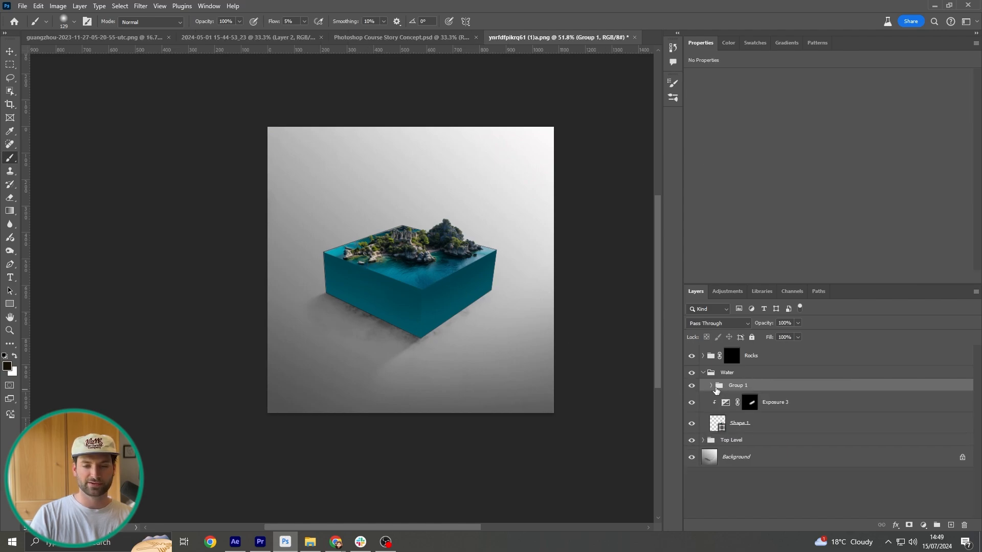
double_click(738, 385)
text(Left)
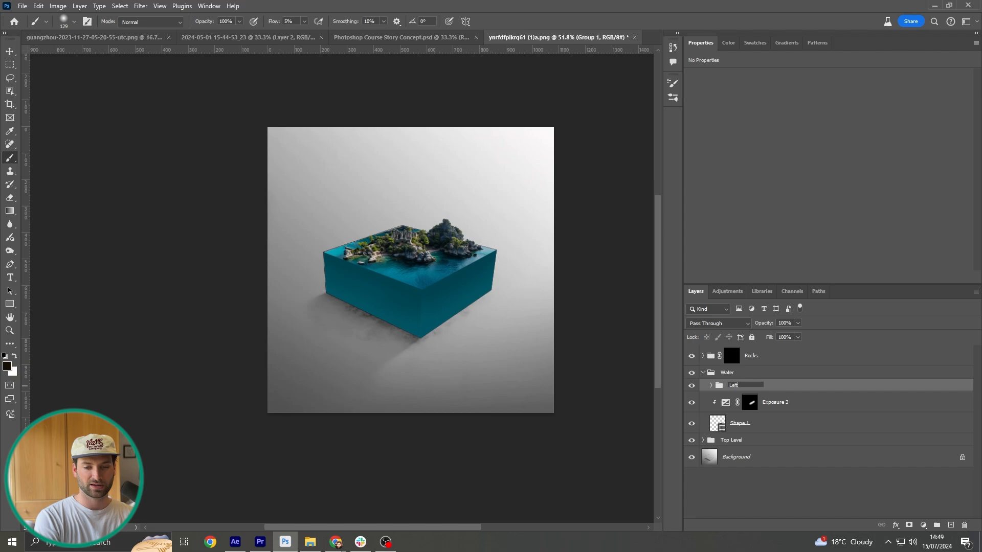
key(Return)
Group Shape 1 with its clipped Exposure 3 layer inside the Water group and name that group Right.
click(775, 403)
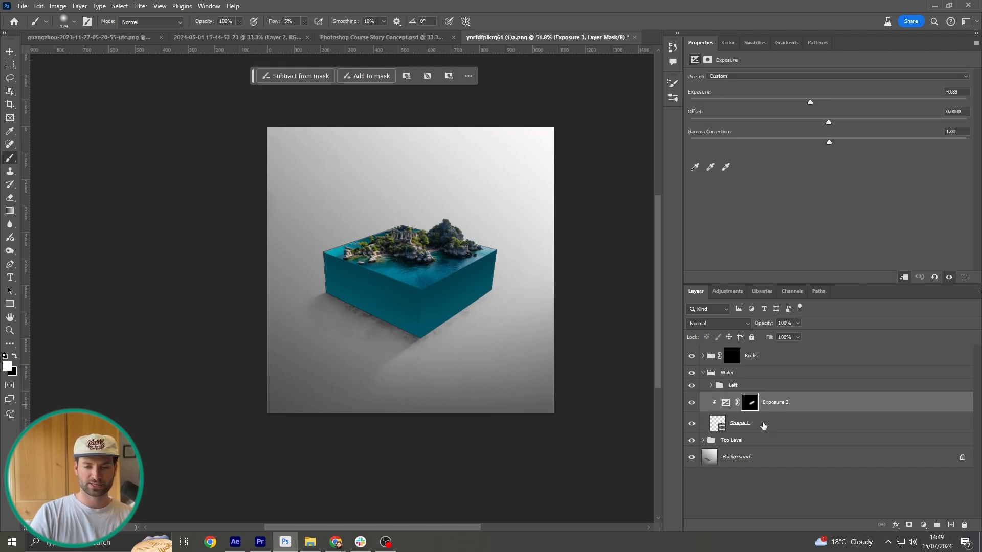
shift+click(741, 423)
key(ctrl+g)
double_click(738, 399)
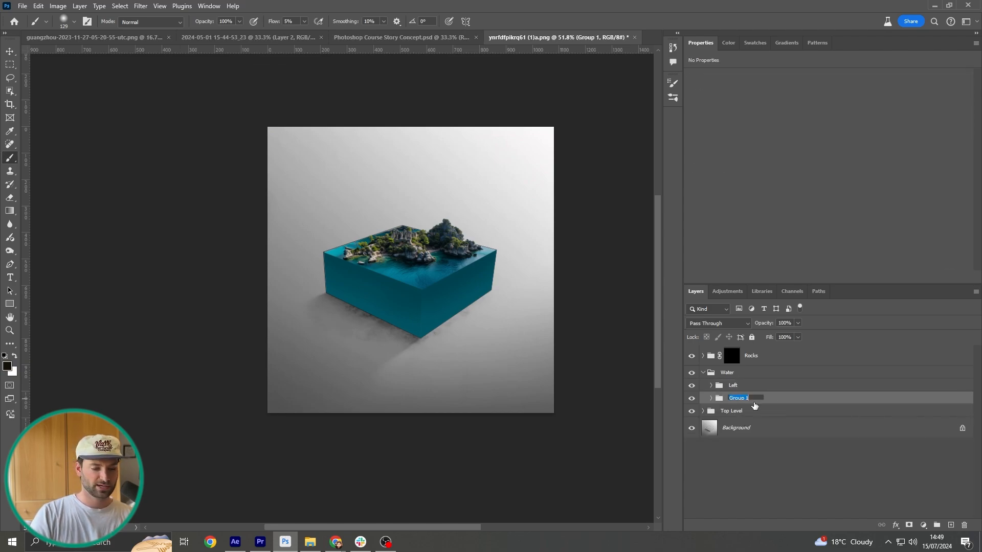
text(Right)
key(Return)
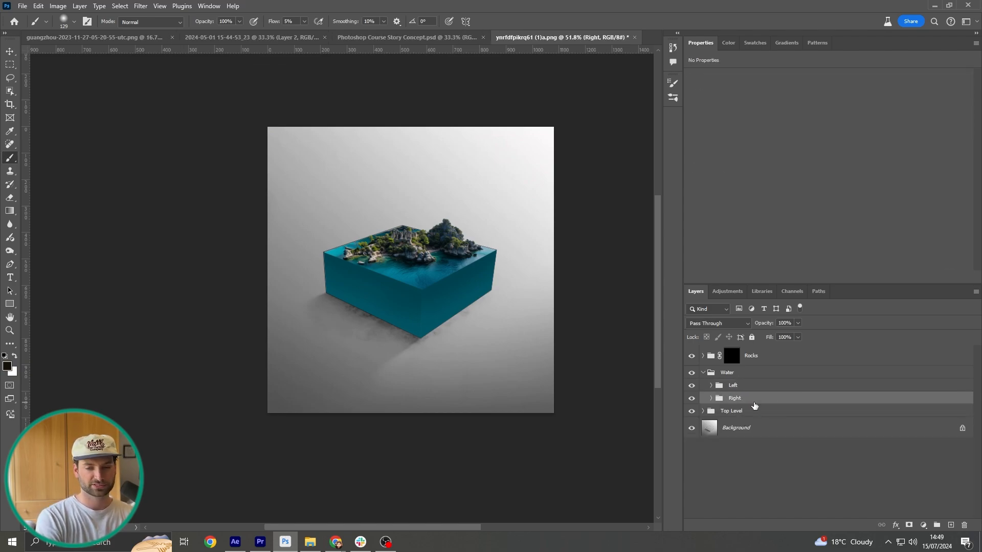
Hide and show the Left and Right groups in turn to check which box face each one covers.
click(704, 373)
click(702, 374)
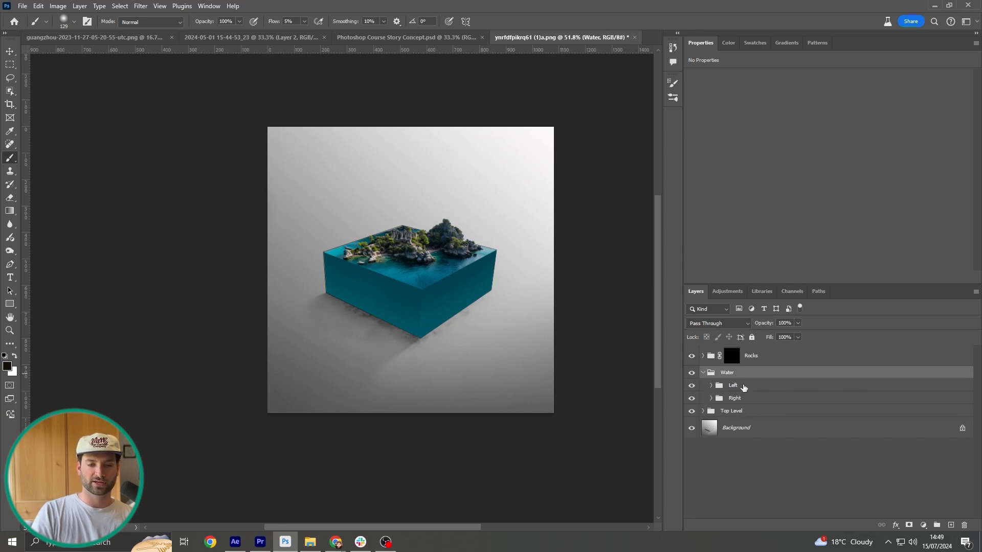
click(714, 387)
click(692, 386)
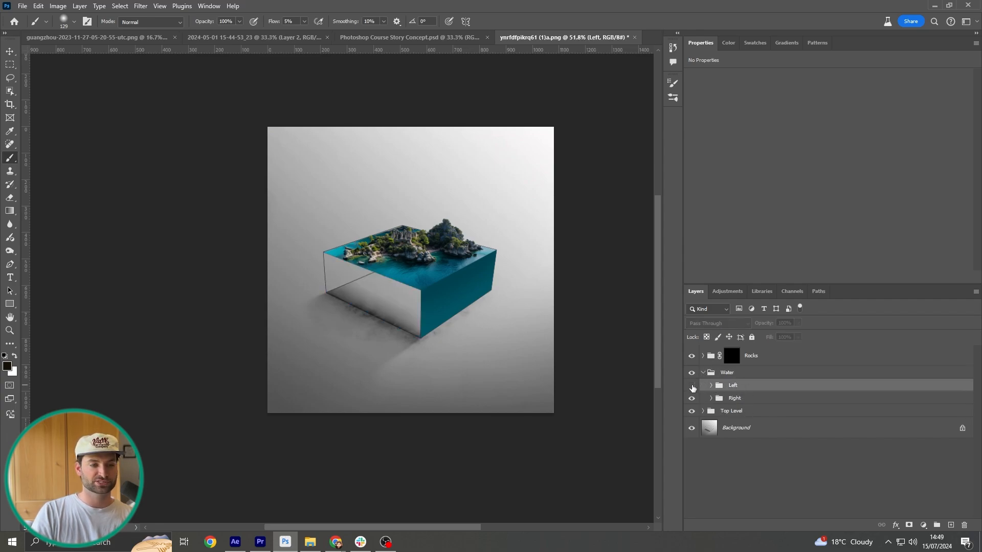
click(692, 386)
click(691, 398)
click(691, 398)
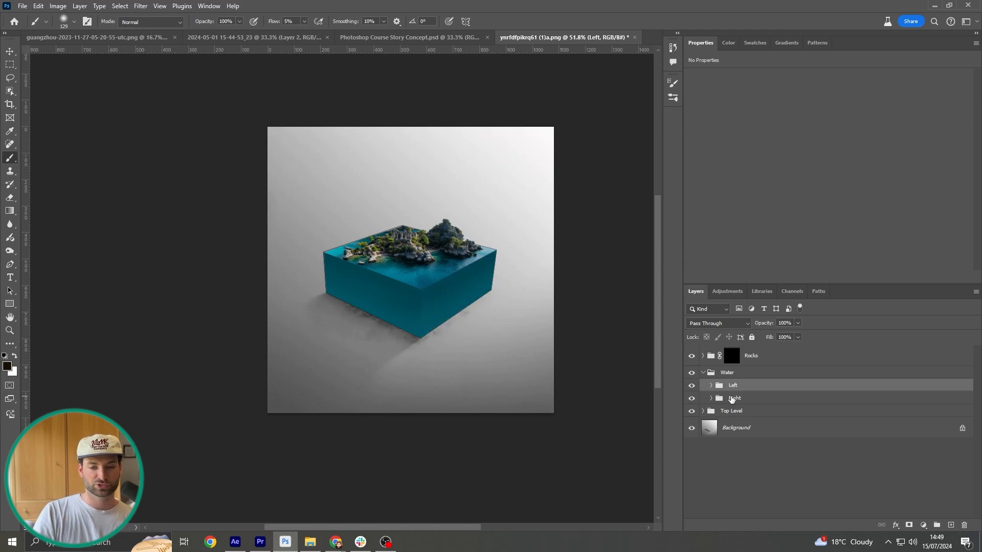
Add another Exposure adjustment layer in the Left group, clipped to the stack below, with exposure -0.57.
click(711, 387)
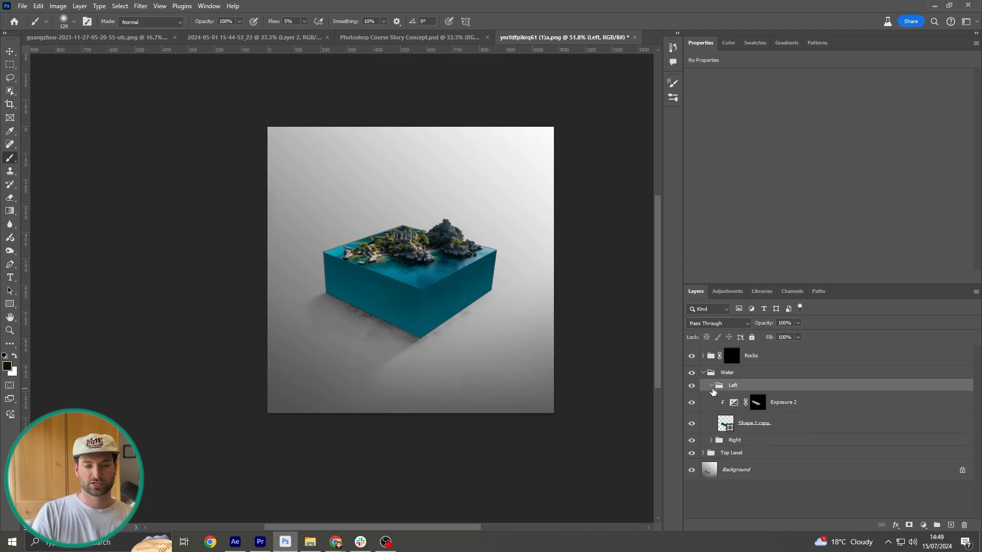
click(767, 429)
click(800, 406)
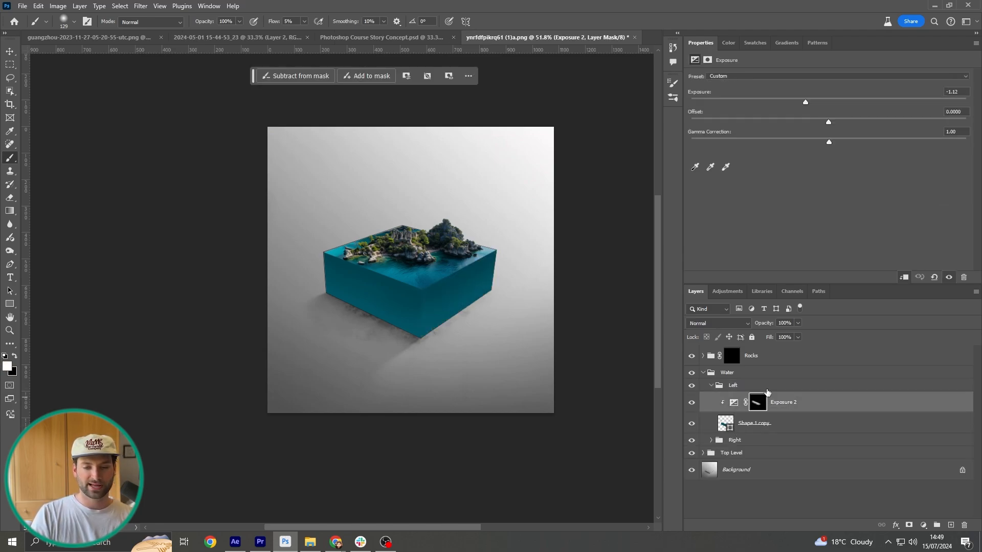
click(762, 387)
click(923, 525)
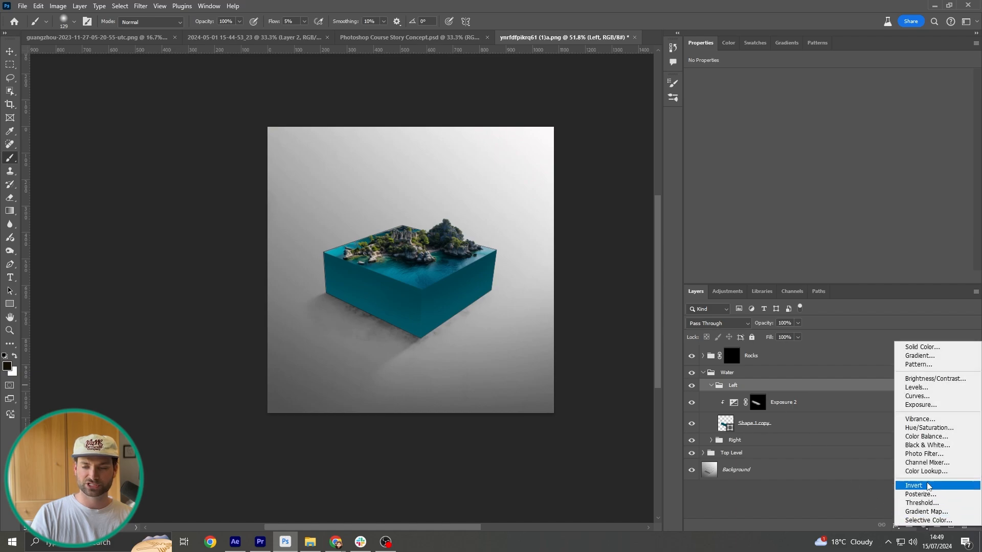
click(930, 405)
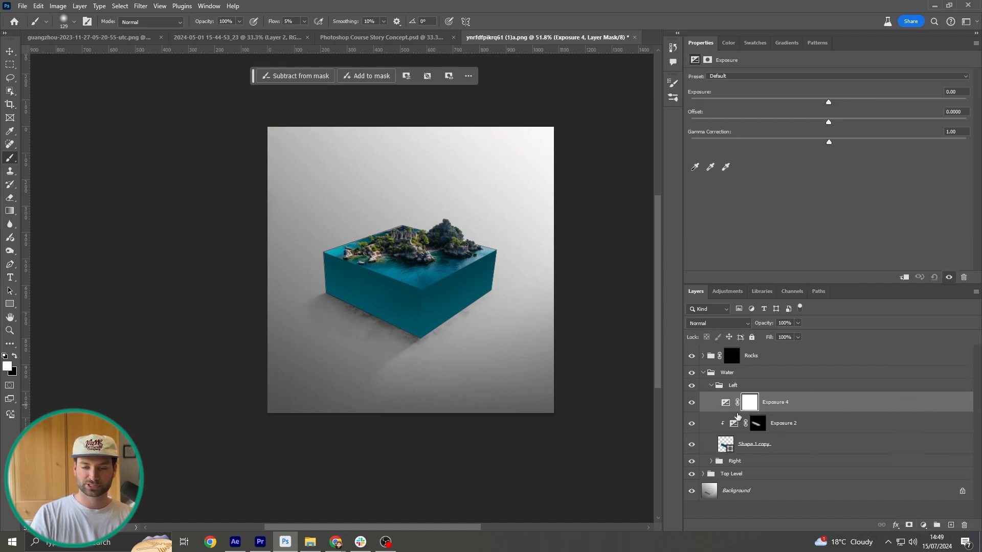
drag(827, 100, 814, 100)
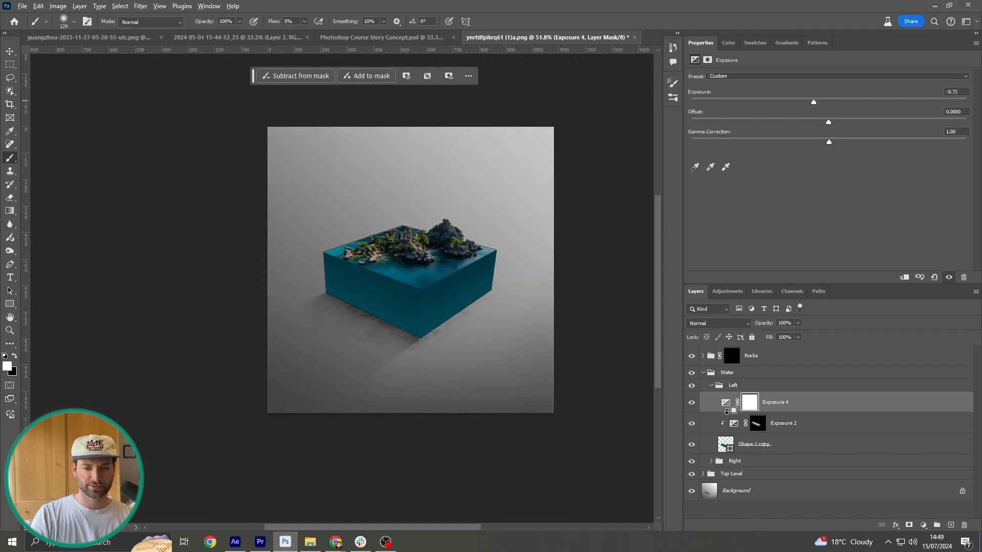
alt+click(726, 412)
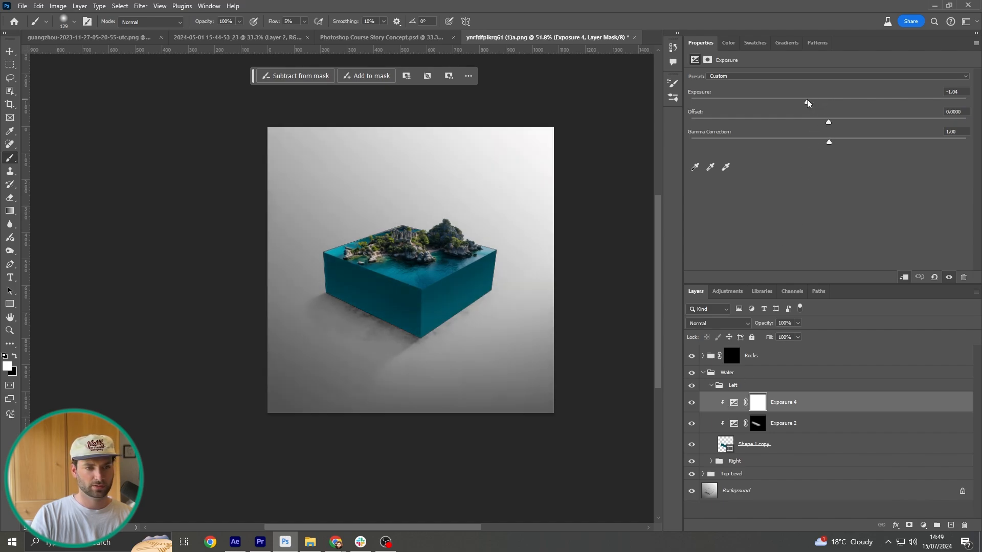
drag(806, 100, 809, 101)
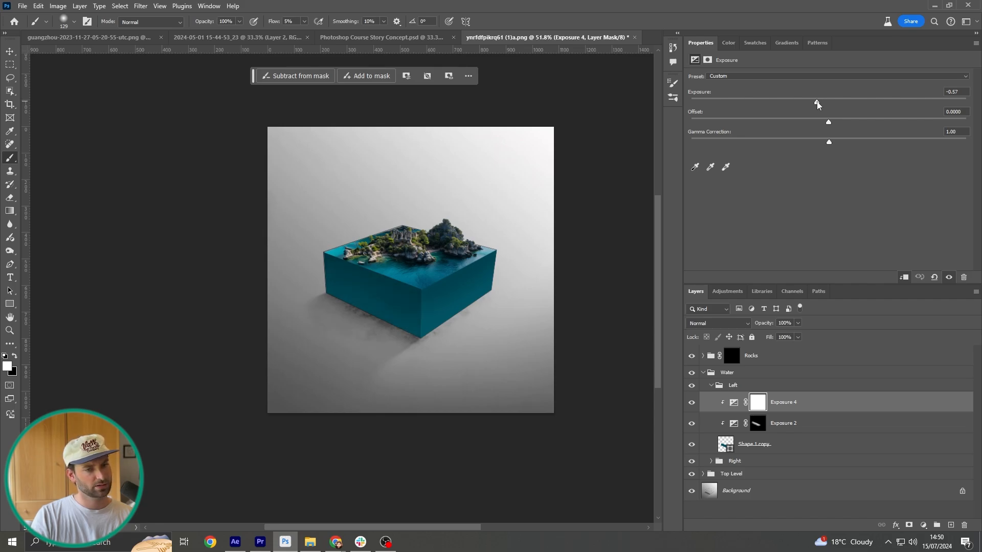
click(711, 385)
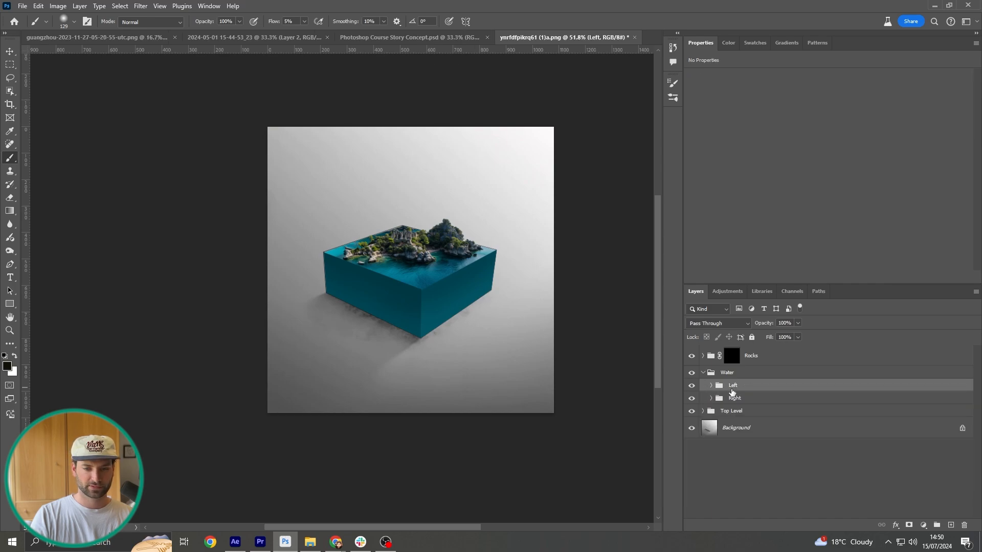
Add a clipped Exposure adjustment layer above Exposure 3 in the Right group with exposure +0.47, and collapse the groups.
click(733, 398)
click(711, 398)
click(815, 416)
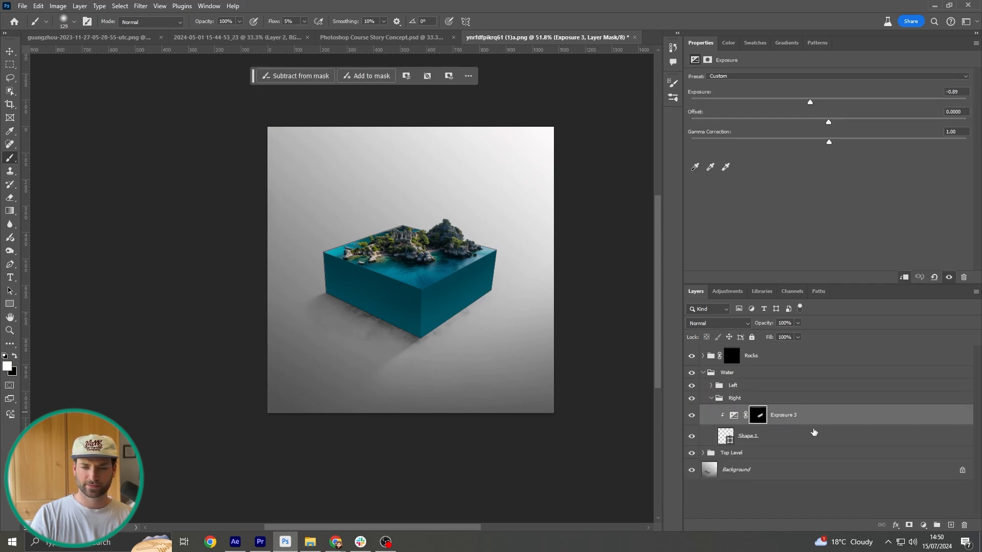
click(923, 525)
click(931, 408)
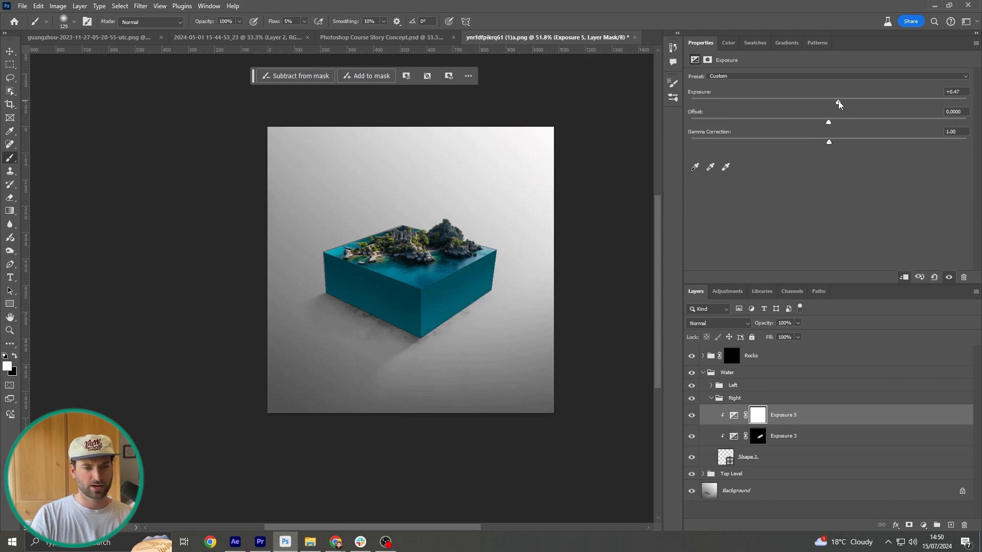
click(712, 399)
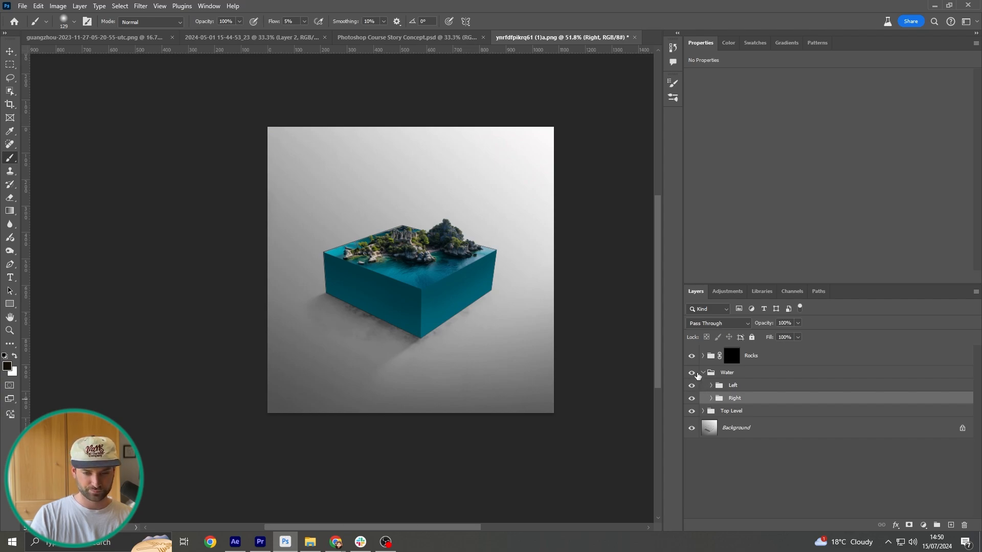
click(703, 373)
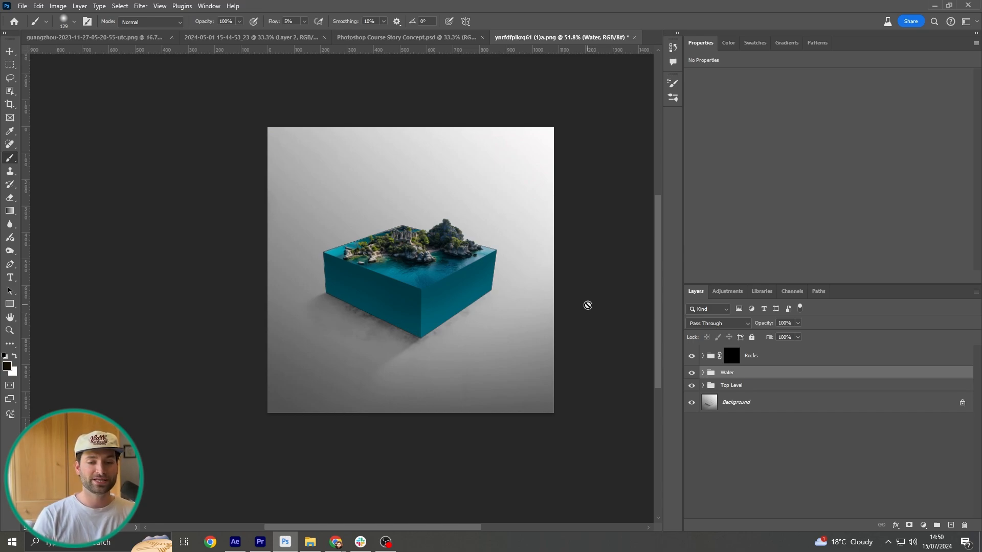
Target the Rocks group's mask and set the brush to 140 px diameter, 100% hardness and 100% flow.
click(739, 363)
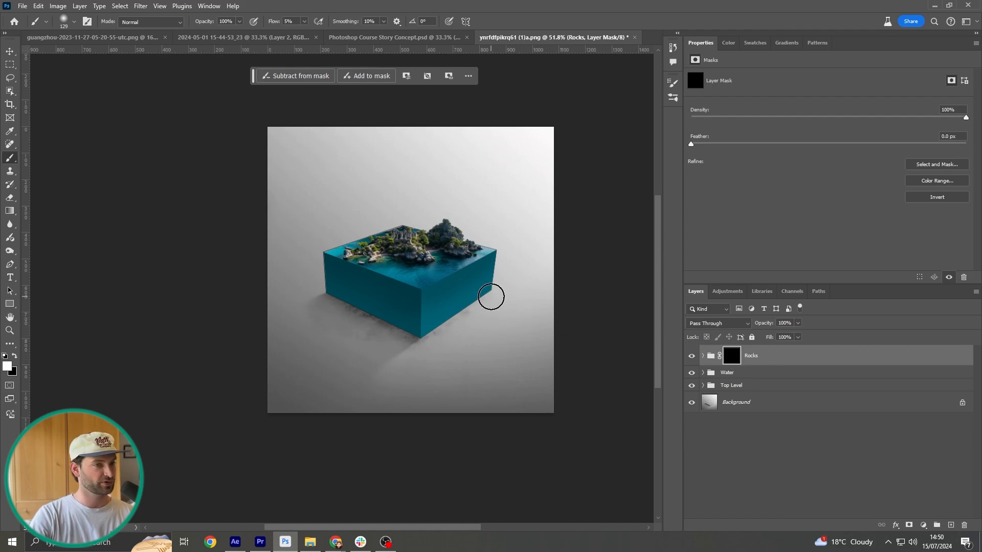
alt+right_click(472, 213)
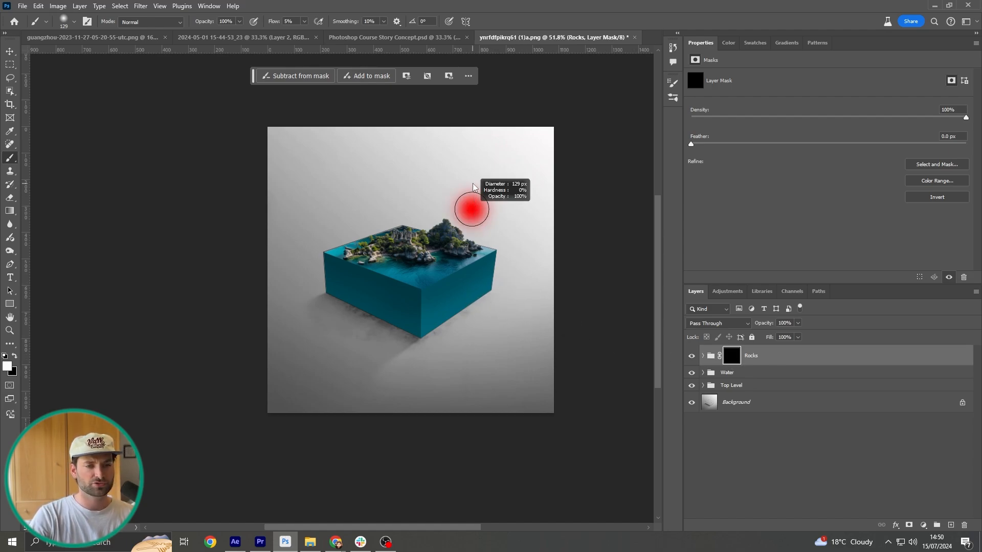
drag(473, 187, 488, 430)
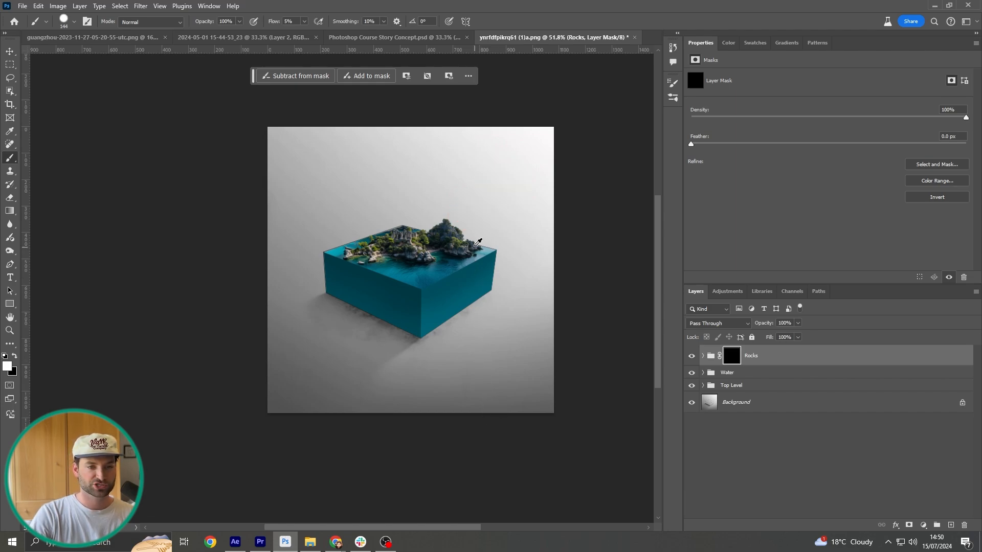
drag(471, 213, 471, 237)
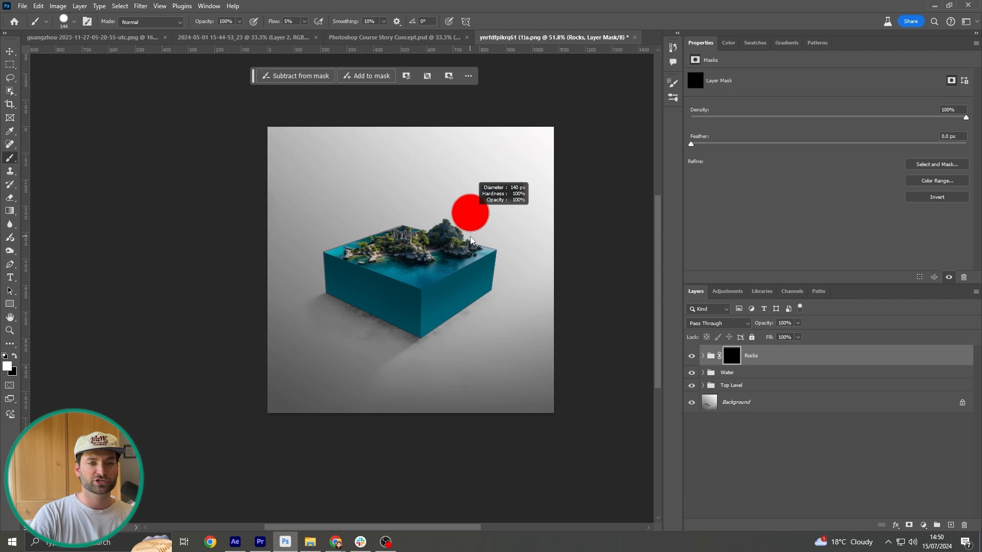
drag(470, 240, 471, 241)
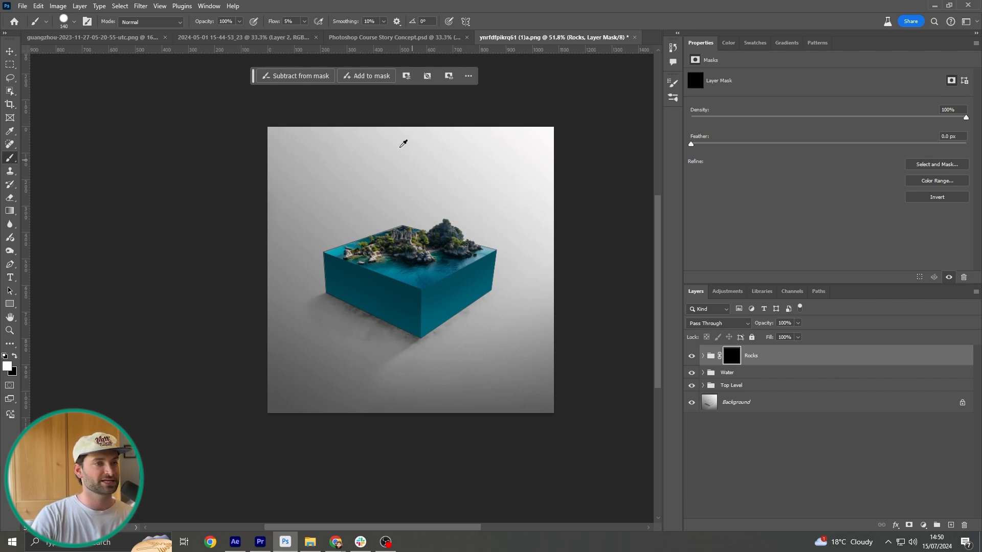
click(304, 22)
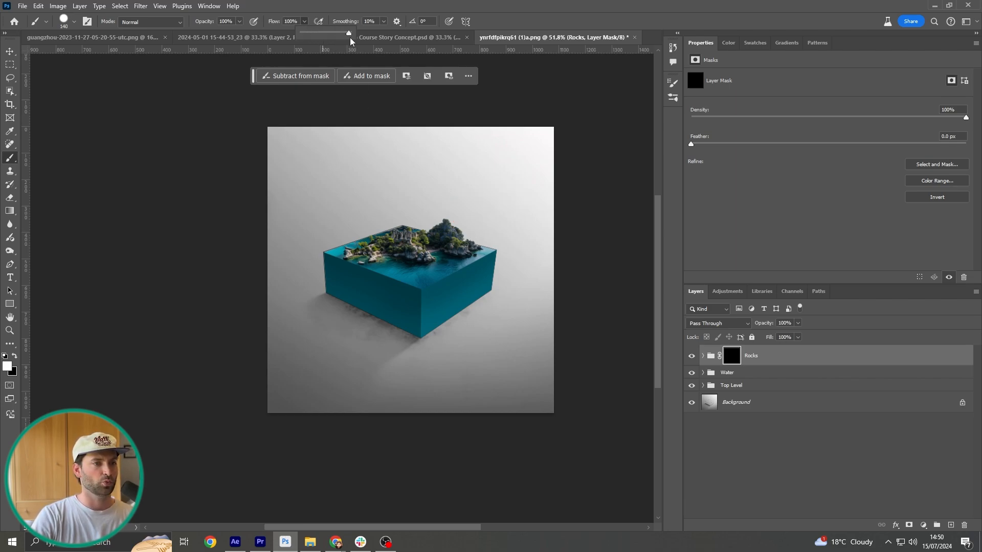
Reduce the brush to 54 px and paint white on the Rocks mask to reveal rock along the right face's base and around the front corner.
scroll(481, 297, up, 3)
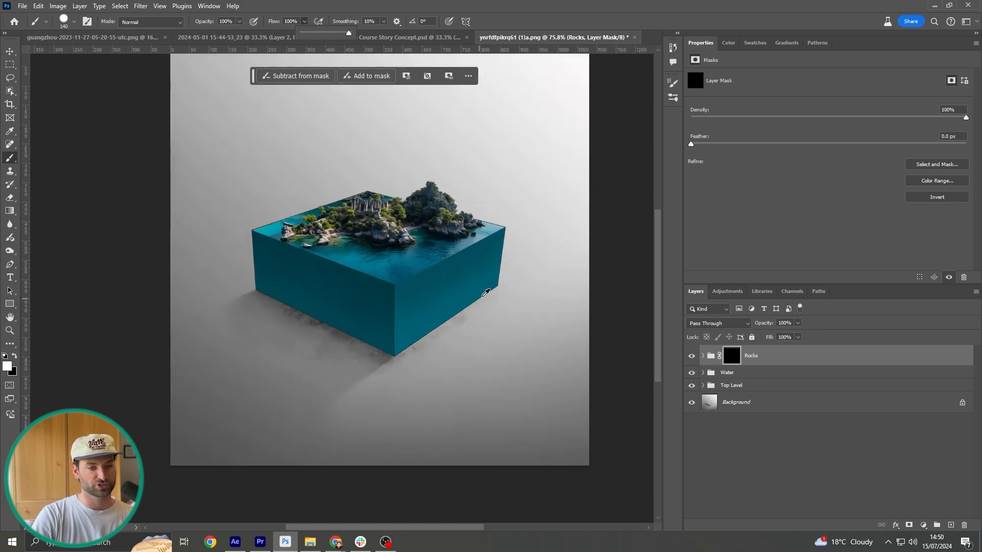
drag(515, 288, 486, 291)
scroll(498, 287, up, 2)
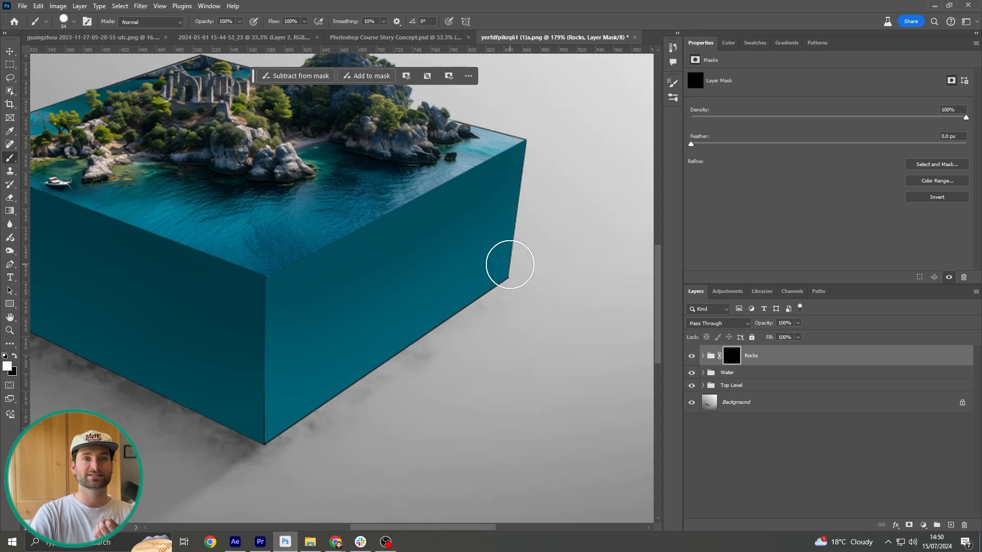
mouse_move(510, 264)
mouse_down()
mouse_move(375, 365)
mouse_move(257, 412)
mouse_move(288, 441)
mouse_move(234, 427)
mouse_move(275, 424)
mouse_move(222, 400)
mouse_move(250, 404)
mouse_move(125, 352)
mouse_move(229, 421)
mouse_up()
key(space)
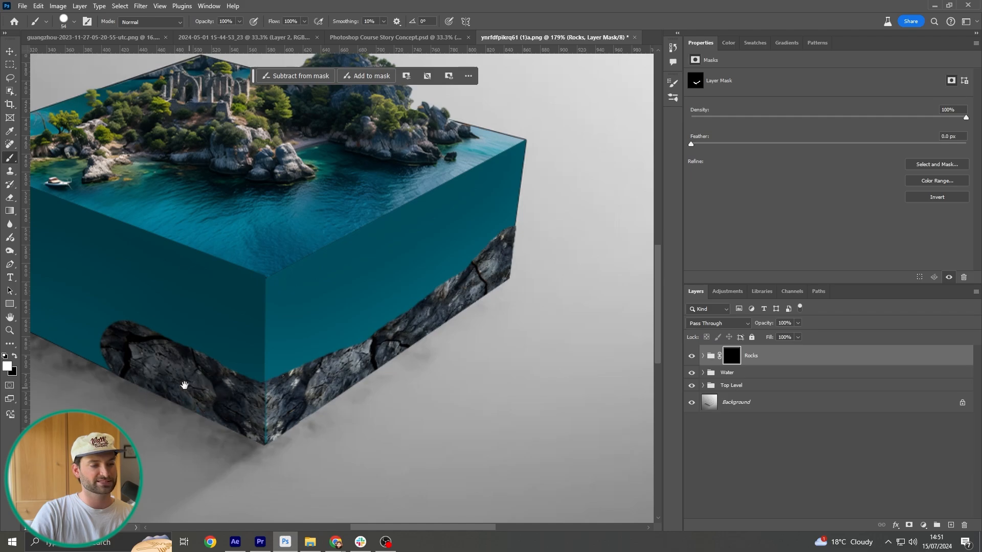
Continue the rock band across the left face, raise its wavy upper edge on both faces, and swap the foreground color to black.
drag(172, 375, 387, 388)
mouse_move(338, 364)
mouse_down()
mouse_move(149, 279)
mouse_move(144, 237)
mouse_move(172, 264)
mouse_move(188, 269)
mouse_move(151, 241)
mouse_move(202, 262)
mouse_move(215, 286)
mouse_move(226, 273)
mouse_move(297, 323)
mouse_move(356, 329)
mouse_move(487, 385)
mouse_move(506, 365)
mouse_move(472, 377)
mouse_move(521, 377)
mouse_move(532, 366)
mouse_move(394, 359)
mouse_move(474, 324)
mouse_move(629, 220)
mouse_up()
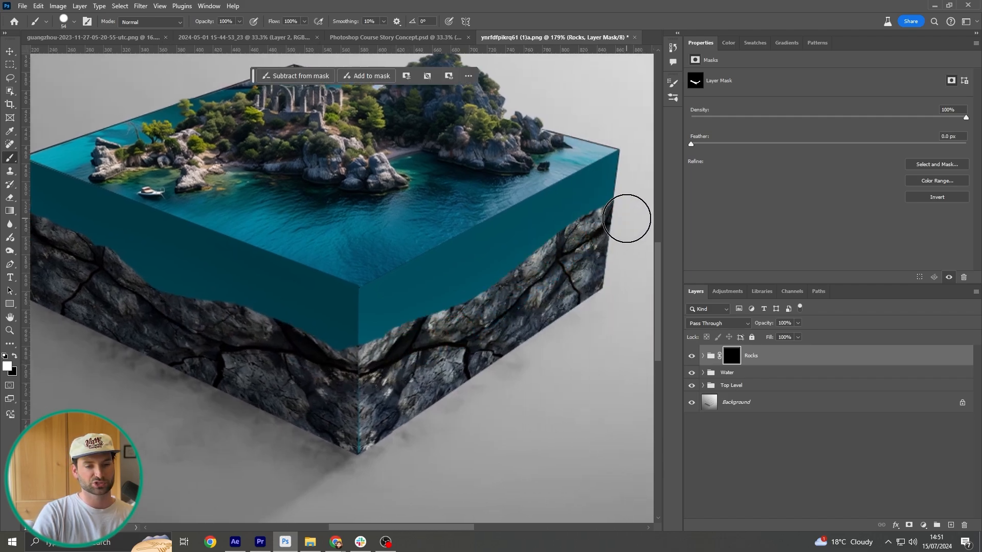
mouse_move(431, 349)
mouse_down()
mouse_move(508, 318)
mouse_move(499, 324)
mouse_up()
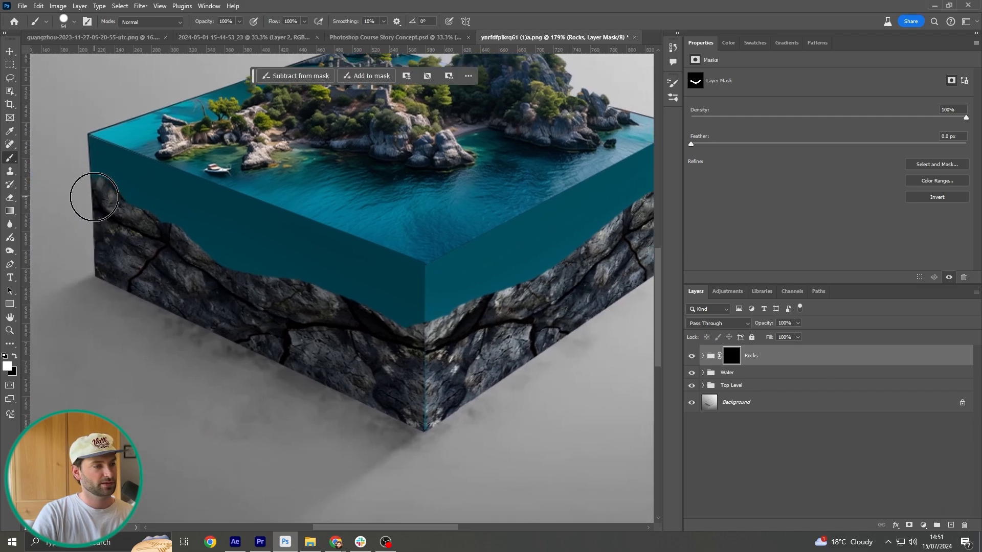
mouse_move(78, 187)
mouse_down()
mouse_move(106, 226)
mouse_move(174, 254)
mouse_move(194, 274)
mouse_move(221, 288)
mouse_move(297, 295)
mouse_move(371, 342)
mouse_up()
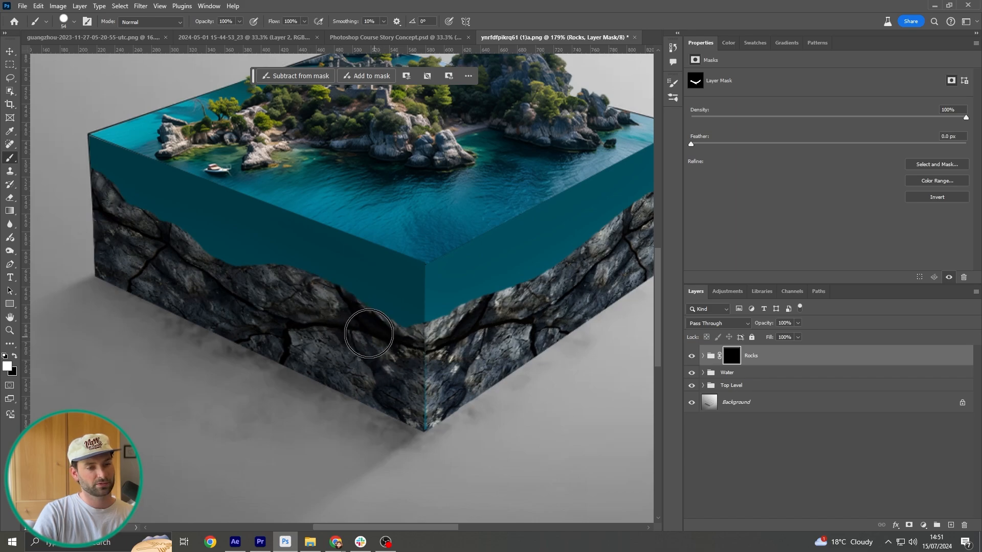
drag(437, 364, 303, 372)
drag(342, 327, 497, 233)
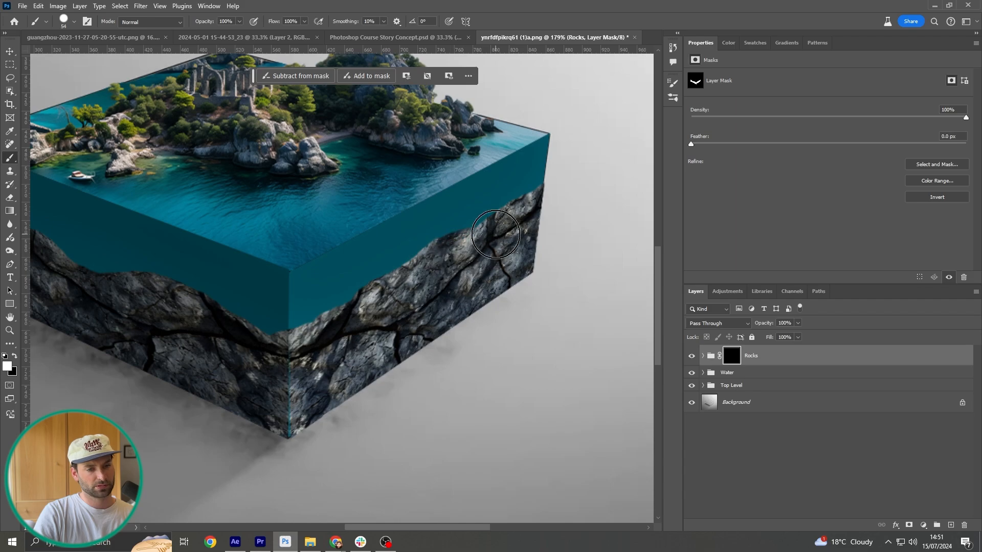
key(x)
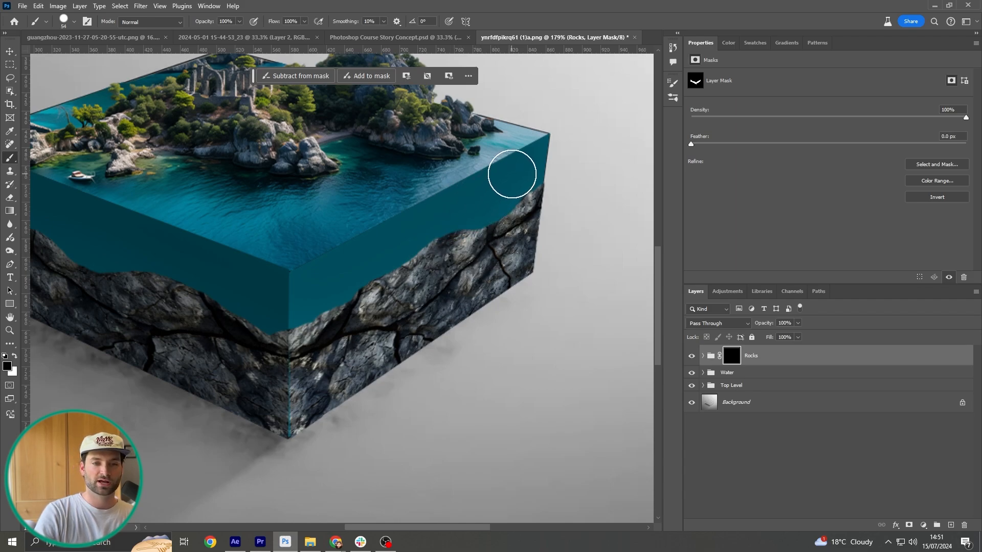
scroll(469, 189, down, 6)
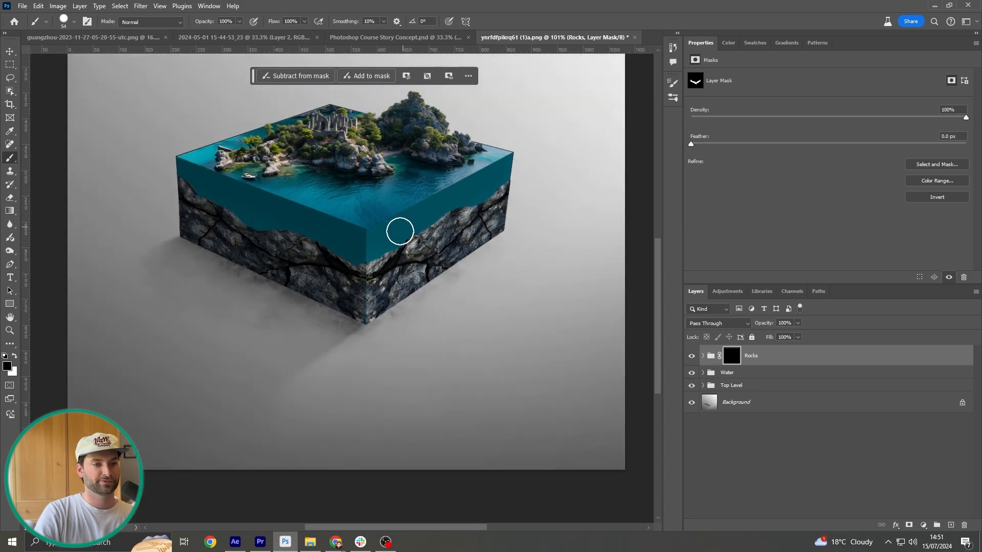
drag(365, 270, 372, 337)
scroll(373, 329, down, 2)
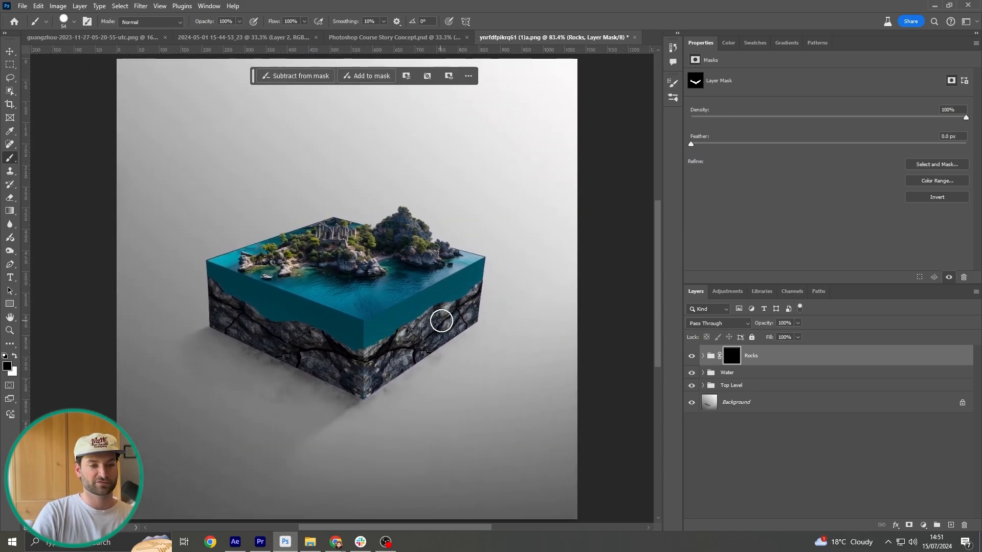
drag(449, 314, 444, 321)
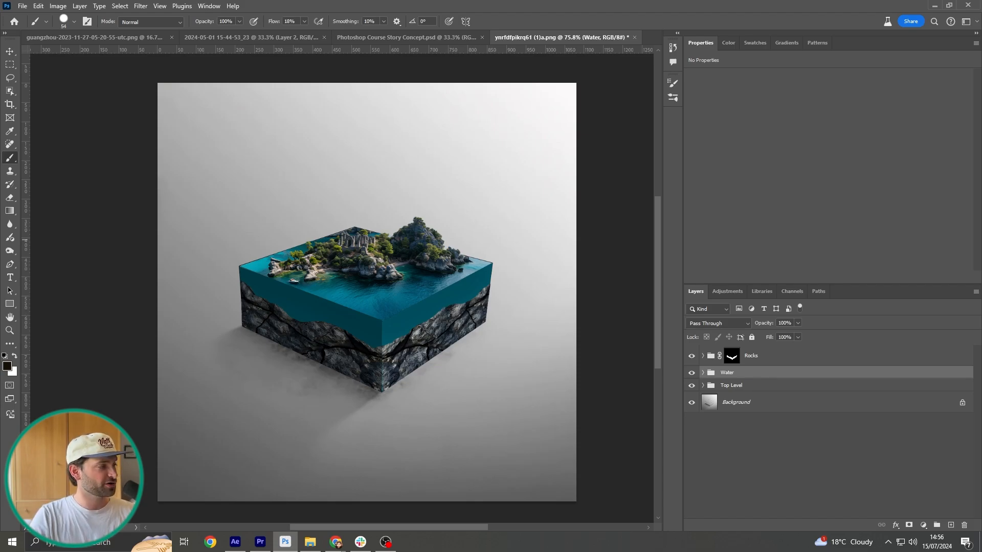
Place the reef image as a layer above the Water group, scaled to 14.10% and positioned over the box's left face.
drag(0, 384, 371, 338)
mouse_move(399, 228)
mouse_down()
mouse_move(399, 133)
mouse_move(396, 220)
mouse_up()
drag(576, 172, 335, 317)
drag(291, 365, 354, 374)
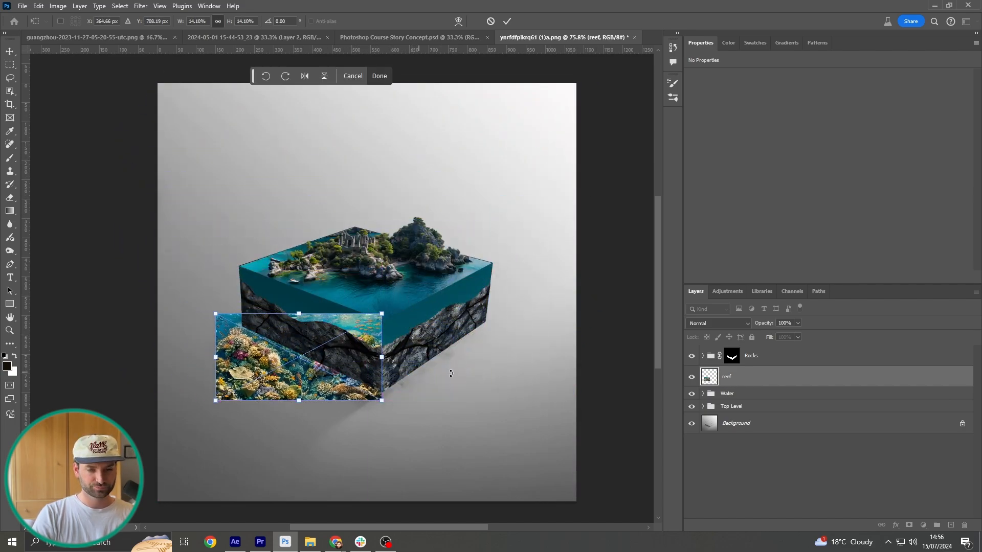
click(758, 360)
click(741, 383)
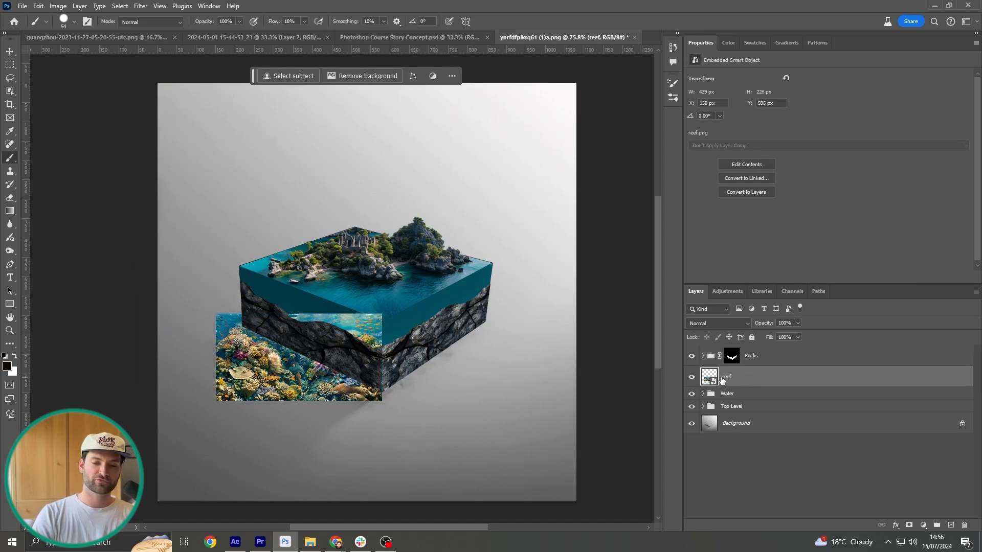
Distort the reef layer so its four corners match the corners of the box's left face.
key(ctrl+t)
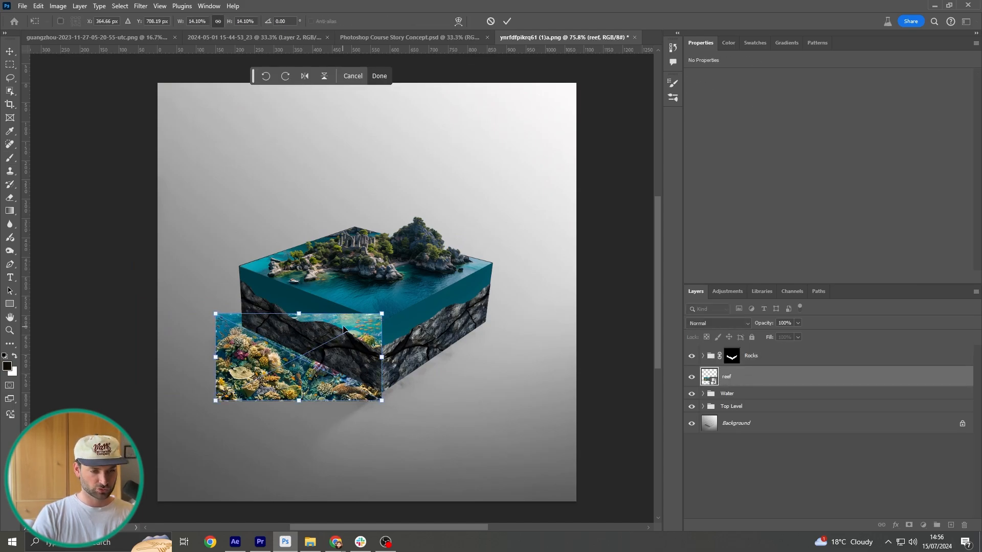
right_click(346, 325)
click(384, 387)
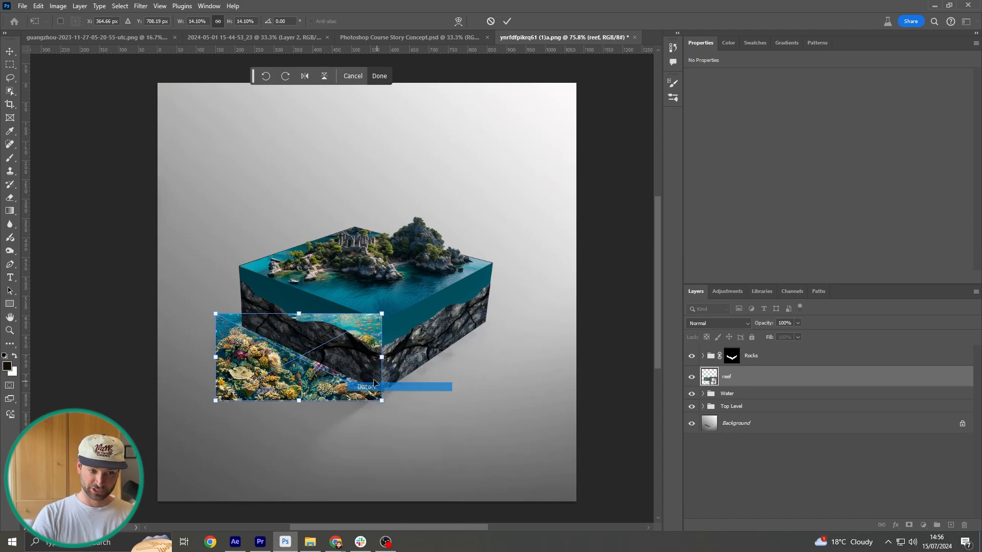
drag(215, 313, 240, 267)
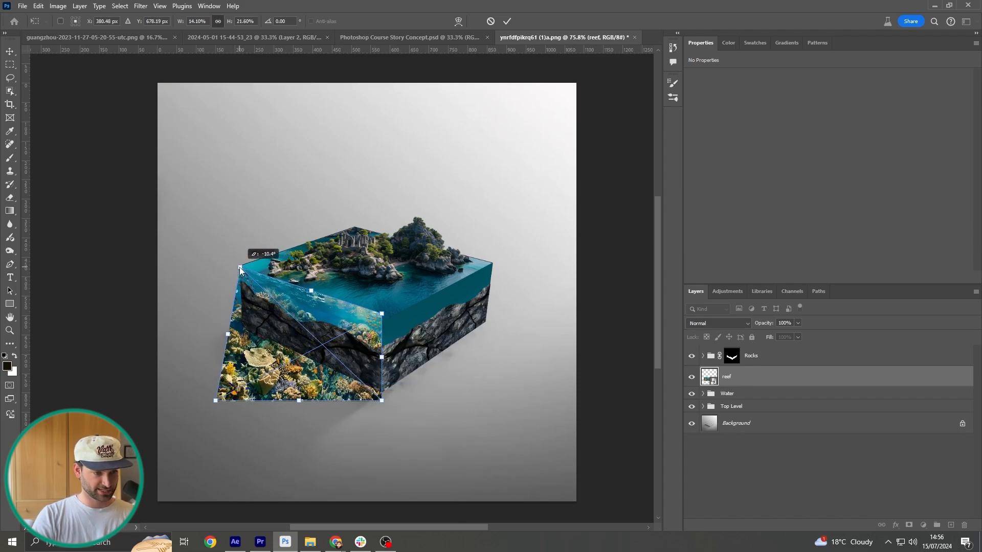
drag(216, 400, 241, 327)
drag(381, 400, 380, 391)
click(507, 22)
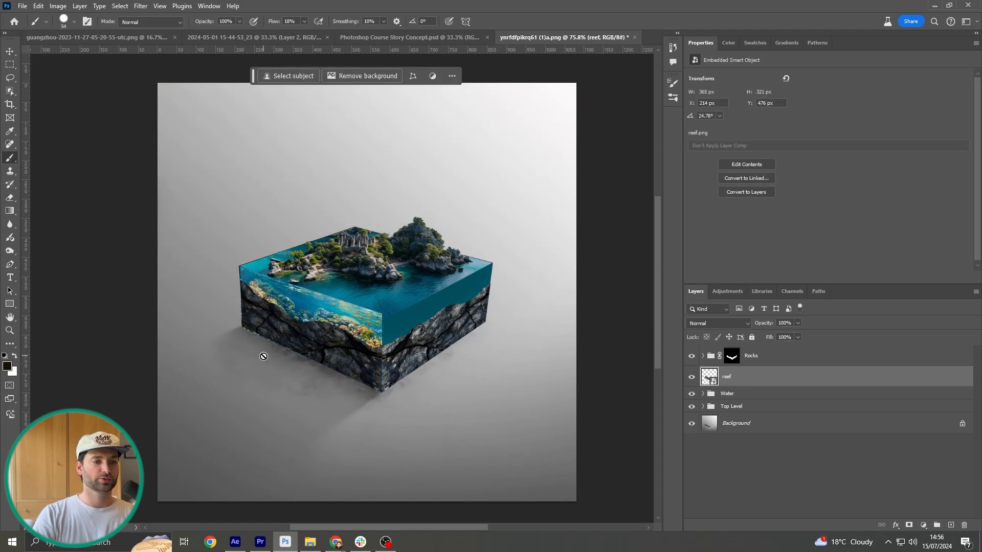
Enlarge the reef layer to 466 × 380 px so it extends beyond the edges of the left face.
key(ctrl+t)
drag(310, 291, 314, 281)
key(Return)
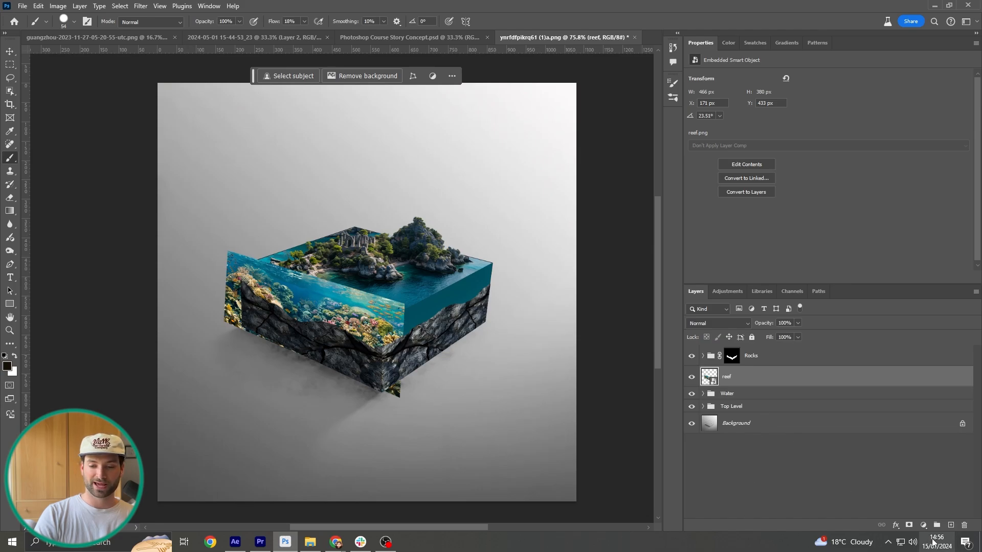
Add a layer mask to the reef layer and draw a black-to-white linear gradient from the left face's upper edge down past the rocks.
click(910, 527)
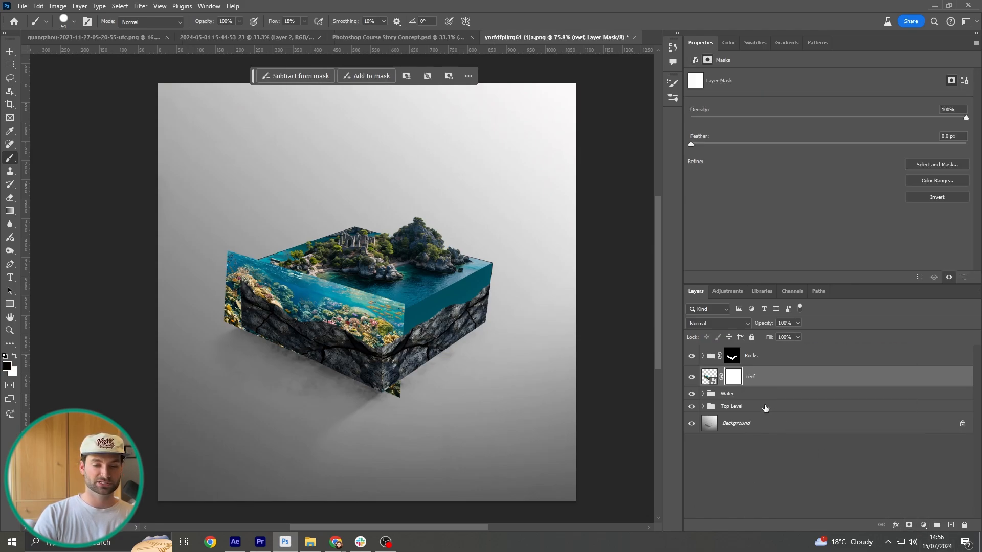
click(10, 211)
click(162, 22)
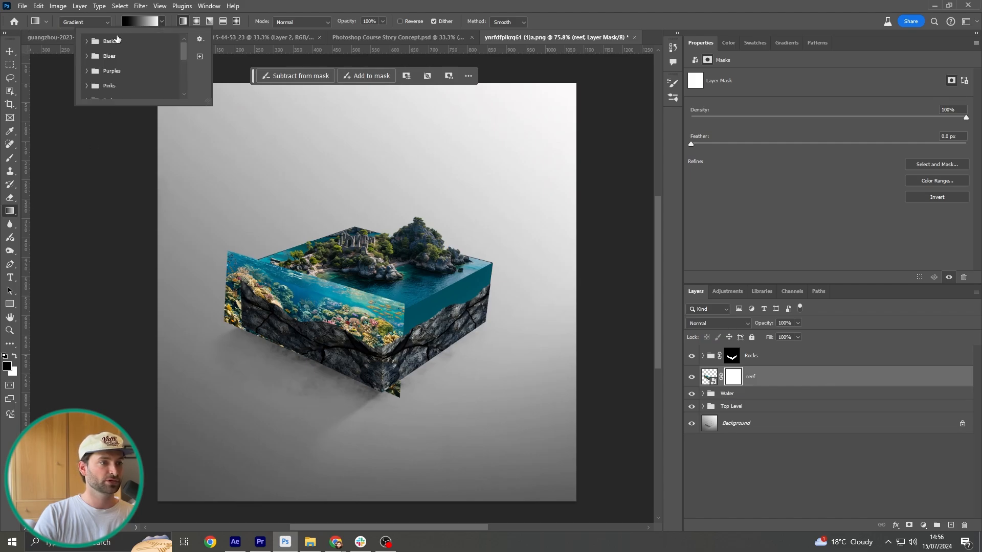
click(86, 42)
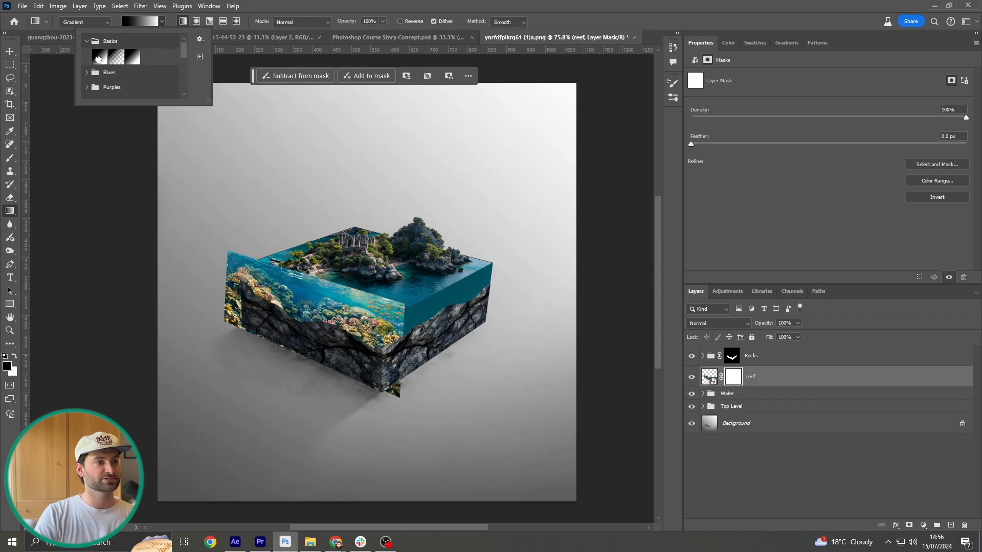
click(334, 272)
drag(337, 271, 291, 357)
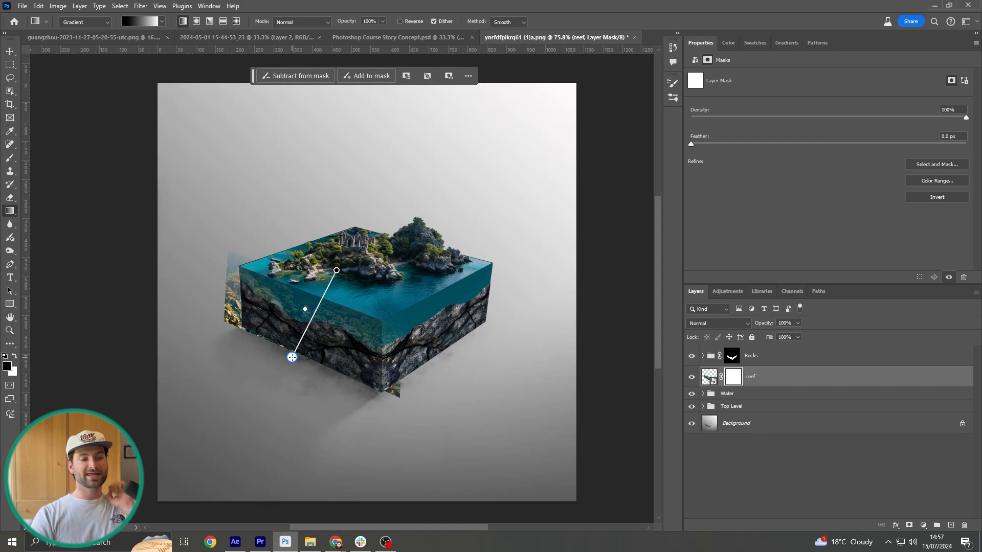
drag(292, 357, 292, 358)
Paint black on the reef mask to hide the reef parts spilling past the box's left edge and below its base.
click(763, 381)
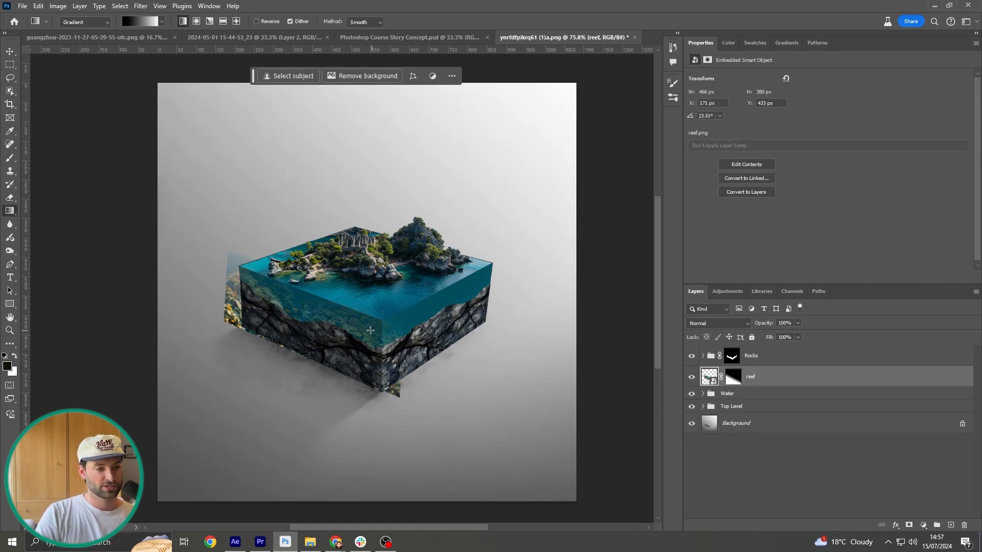
key(b)
click(732, 375)
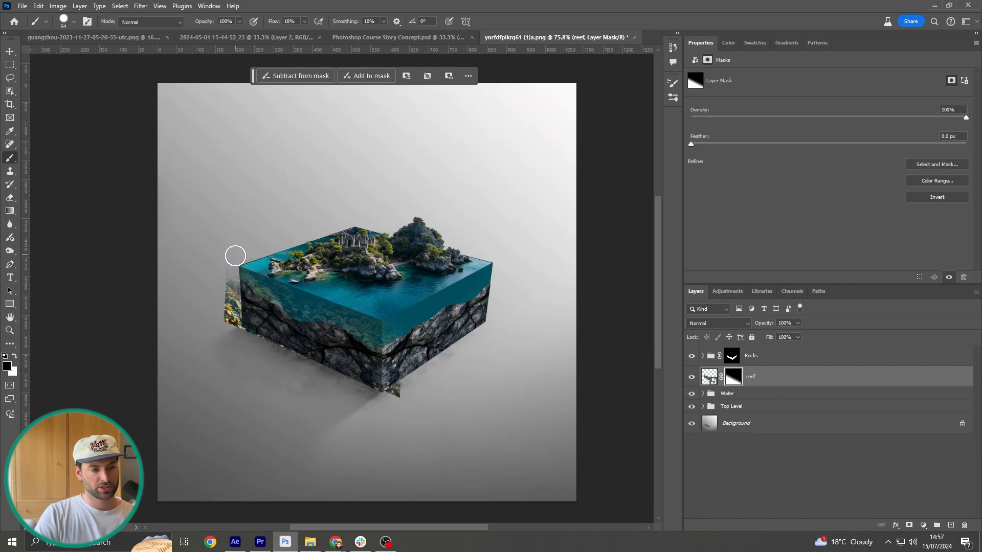
mouse_move(230, 286)
mouse_down()
mouse_move(238, 287)
mouse_move(232, 334)
mouse_up()
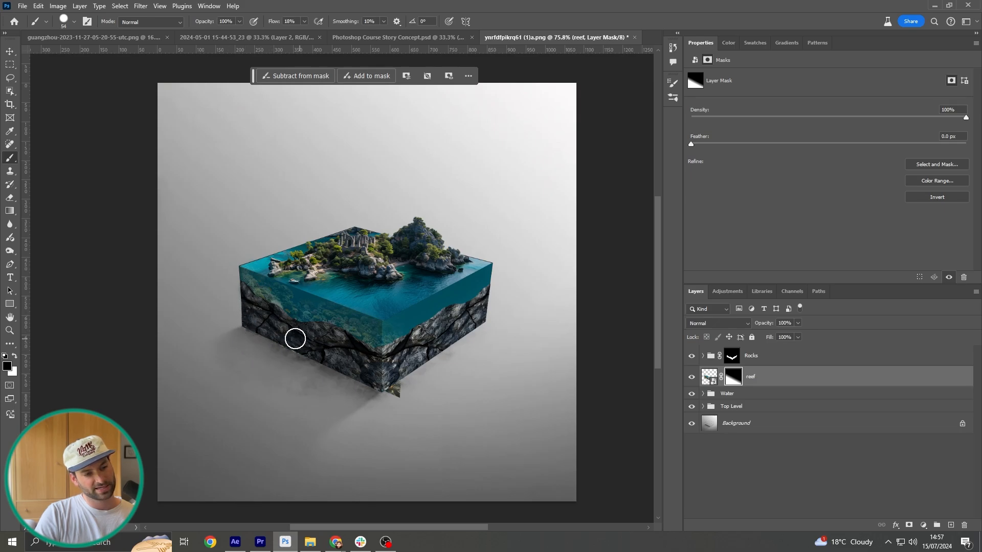
mouse_move(302, 358)
mouse_down()
mouse_move(409, 389)
mouse_move(385, 403)
mouse_up()
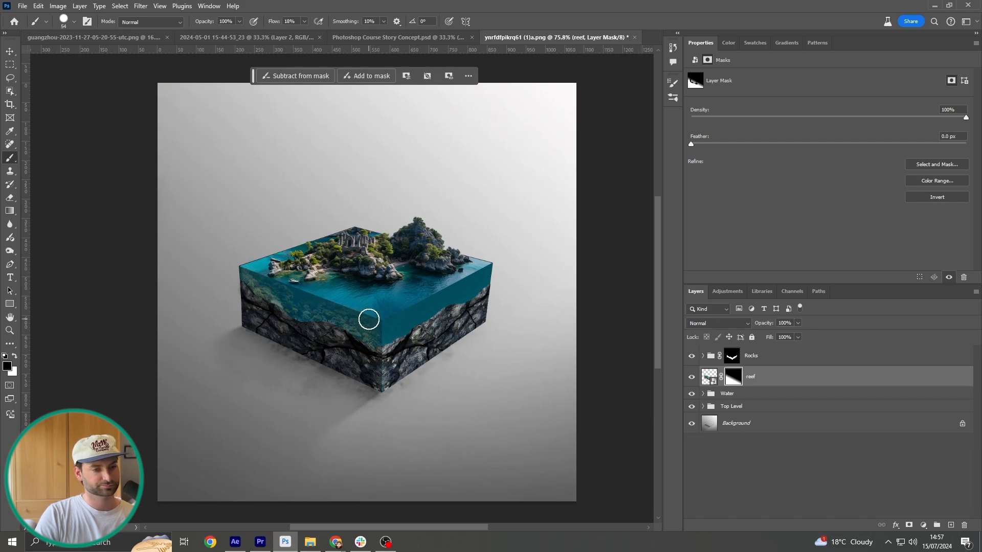
Set the brush flow to 3% and paint white on the reef mask to strengthen the coral just above the rocks.
scroll(364, 316, up, 3)
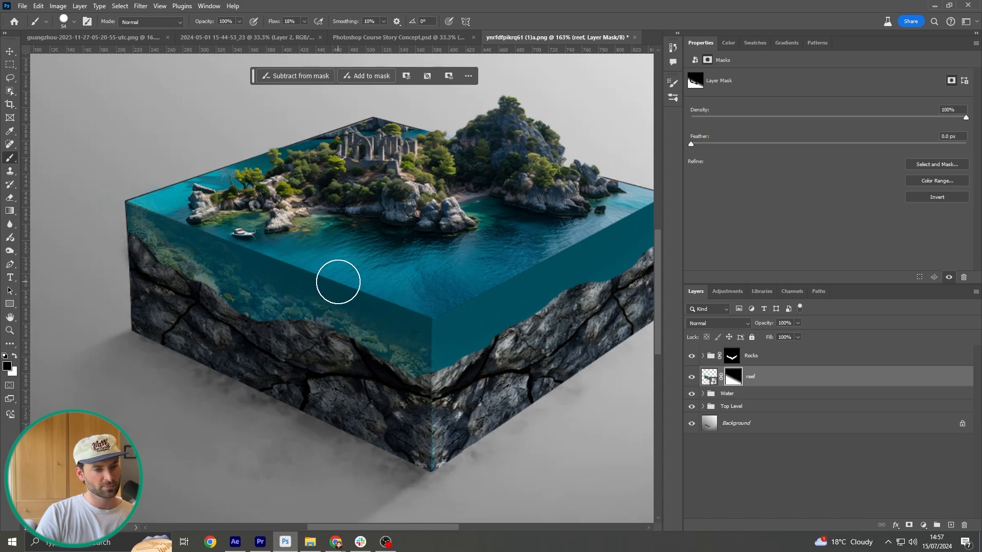
click(305, 21)
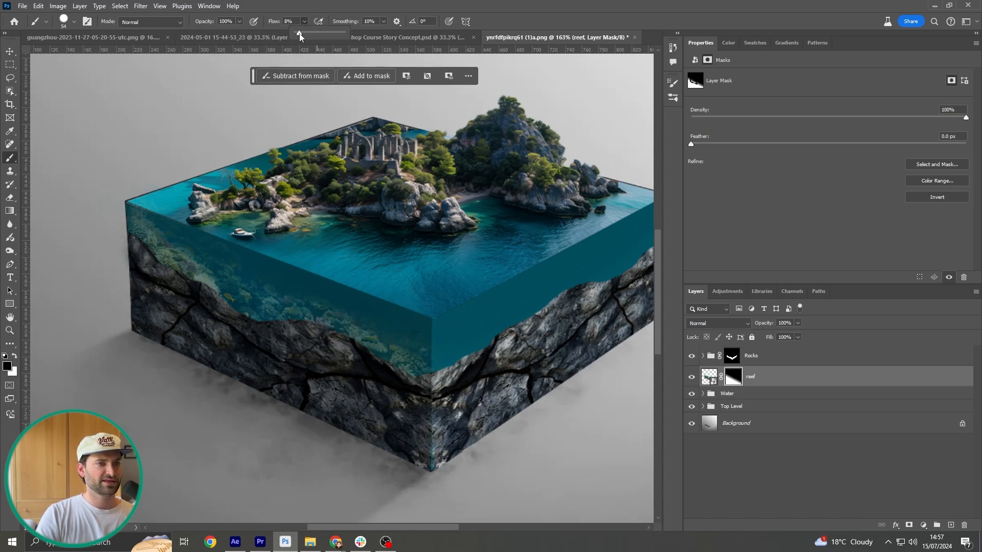
key(x)
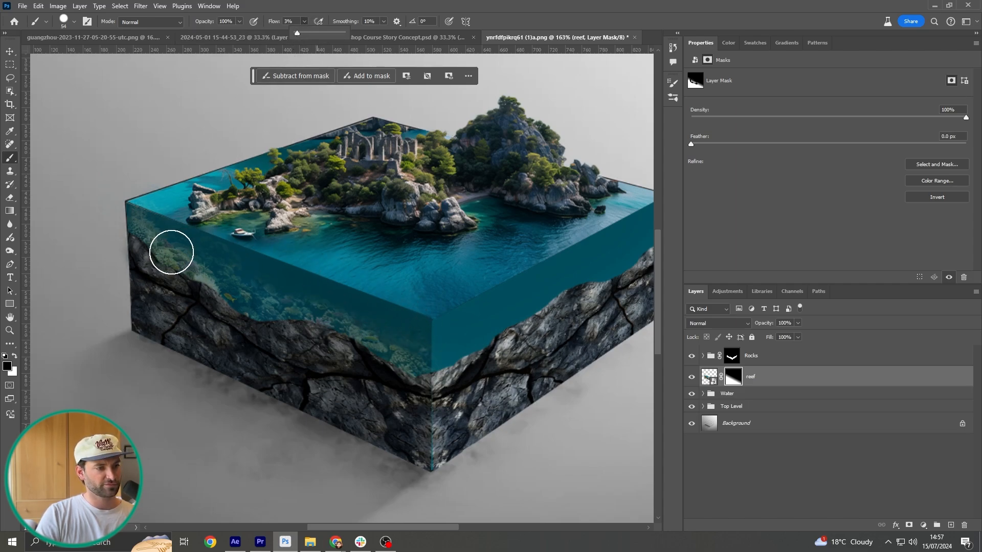
mouse_move(174, 258)
mouse_down()
mouse_move(158, 244)
mouse_move(259, 304)
mouse_move(227, 292)
mouse_move(370, 341)
mouse_move(305, 317)
mouse_move(402, 365)
mouse_move(373, 351)
mouse_move(388, 351)
mouse_move(365, 331)
mouse_up()
Paint black at 3% flow on the reef mask to soften the coral across the left face toward the front corner.
key(x)
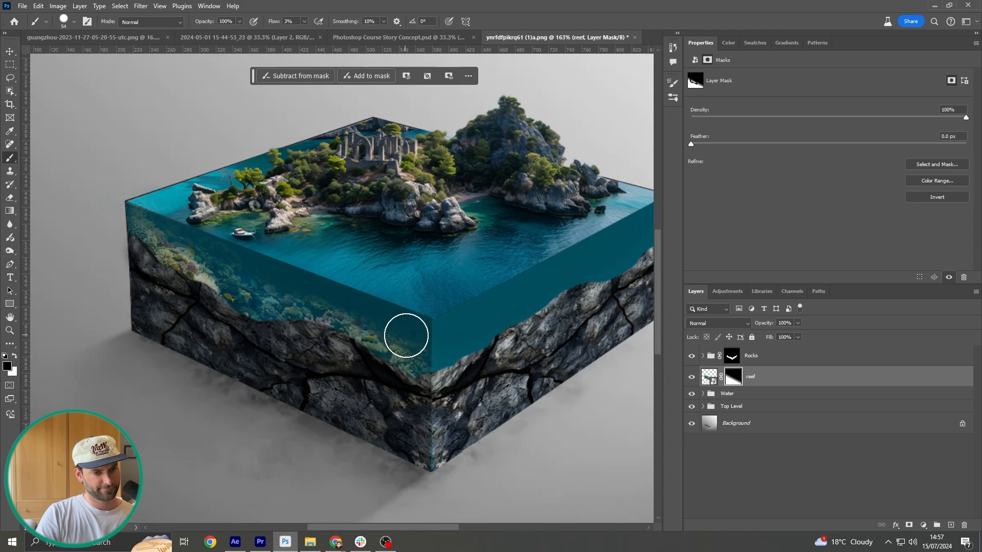
mouse_move(244, 271)
mouse_down()
mouse_move(286, 297)
mouse_move(158, 226)
mouse_move(184, 228)
mouse_move(239, 268)
mouse_move(360, 300)
mouse_move(266, 279)
mouse_move(386, 312)
mouse_move(373, 318)
mouse_move(410, 340)
mouse_up()
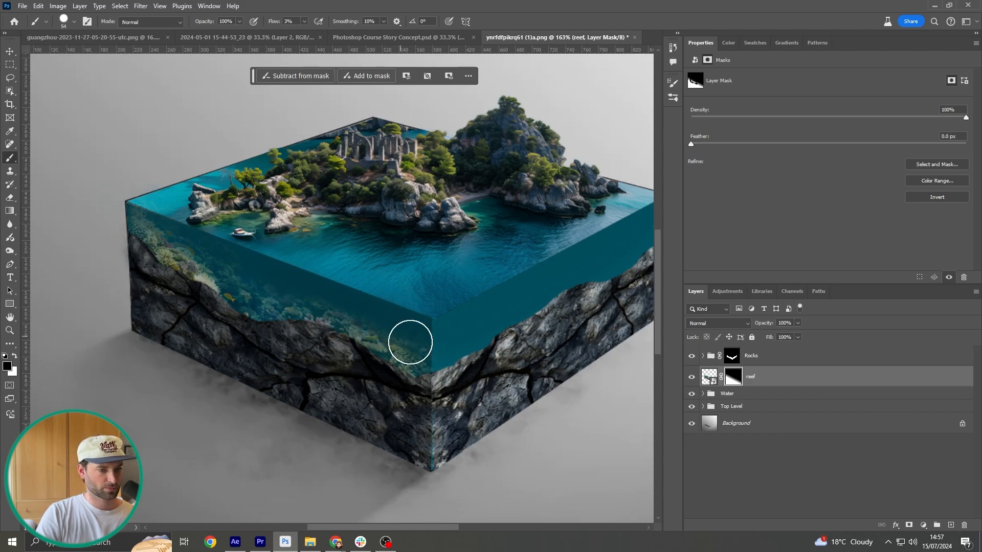
scroll(411, 332, down, 5)
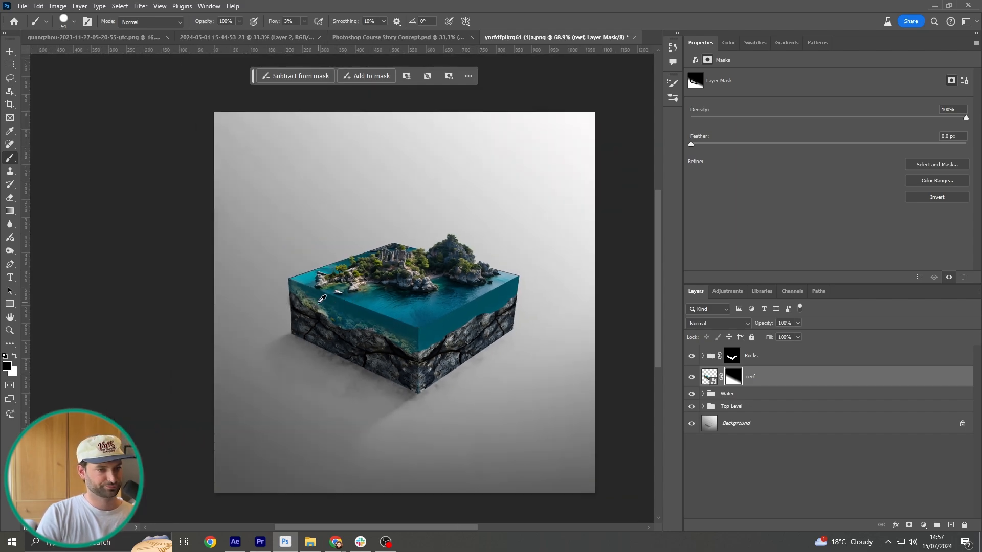
scroll(322, 300, up, 2)
Add a Color Balance adjustment clipped to the reef layer, with midtones at Cyan-Red -19, Magenta-Green -11 and Yellow-Blue -11.
click(775, 387)
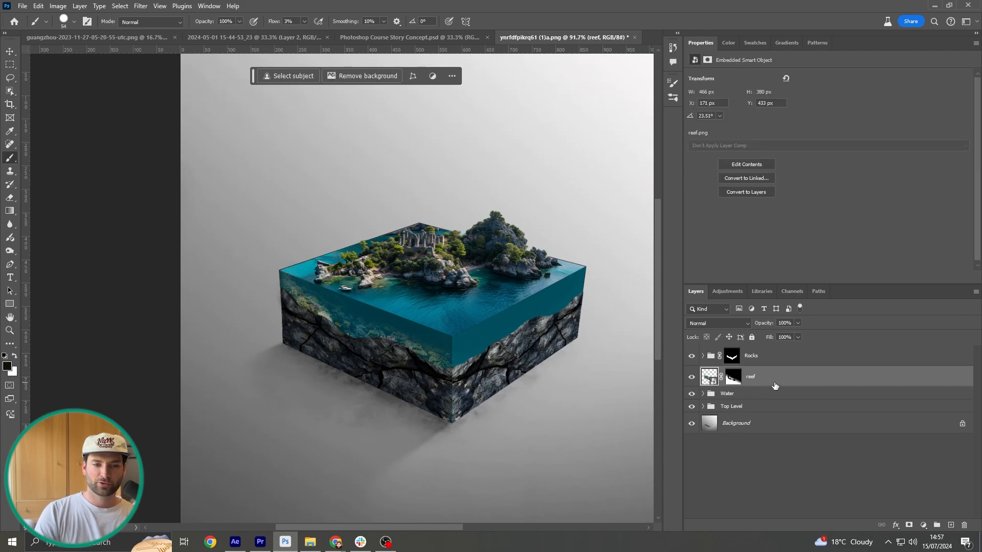
click(923, 527)
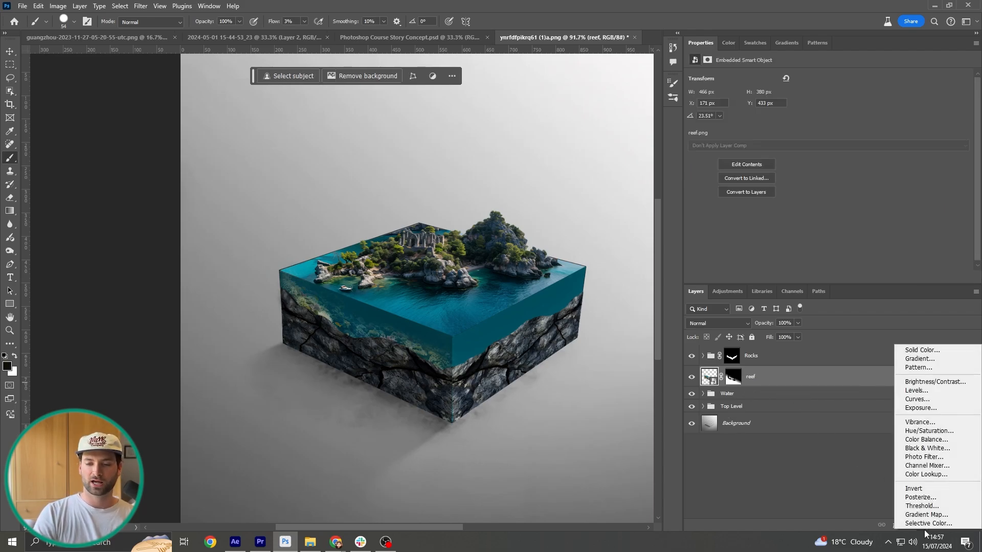
click(927, 441)
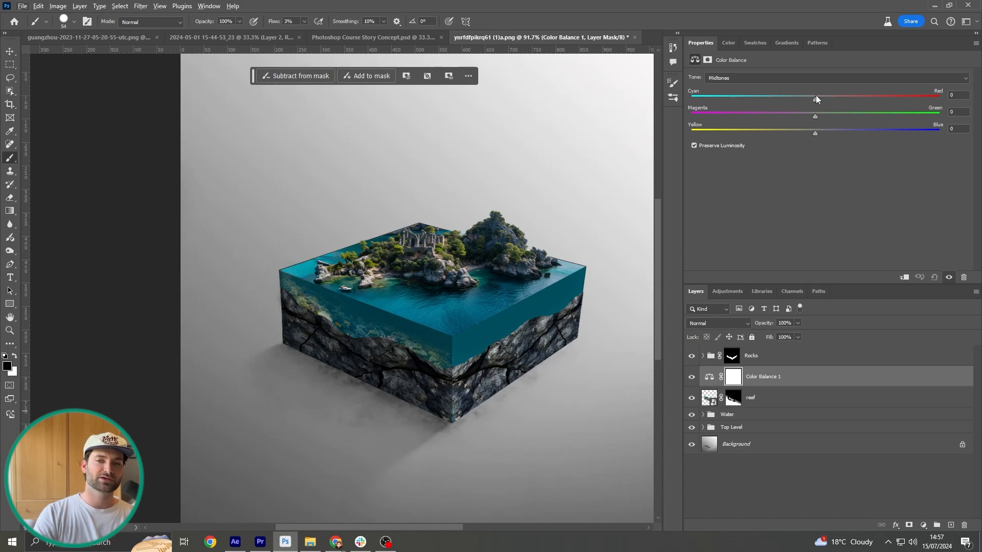
drag(763, 97, 821, 114)
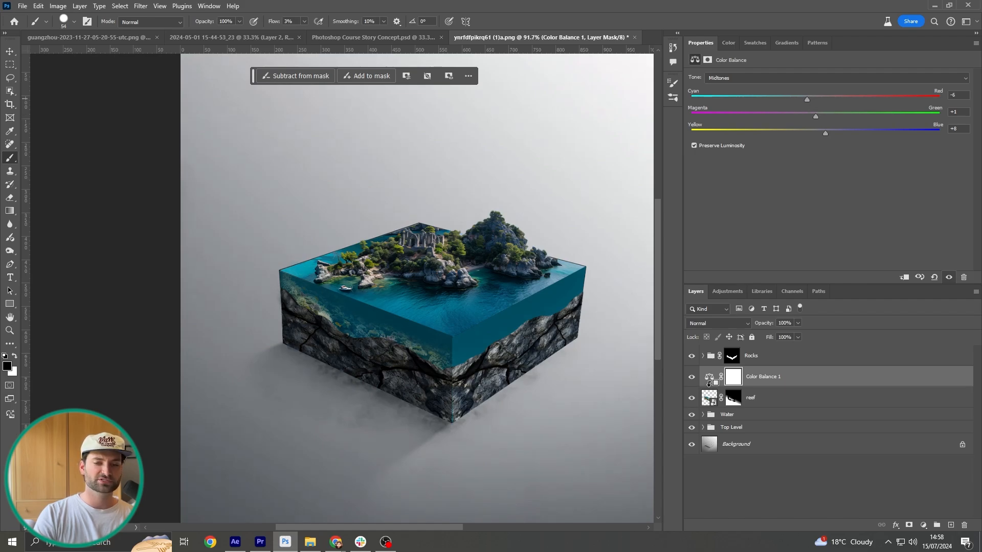
alt+click(709, 382)
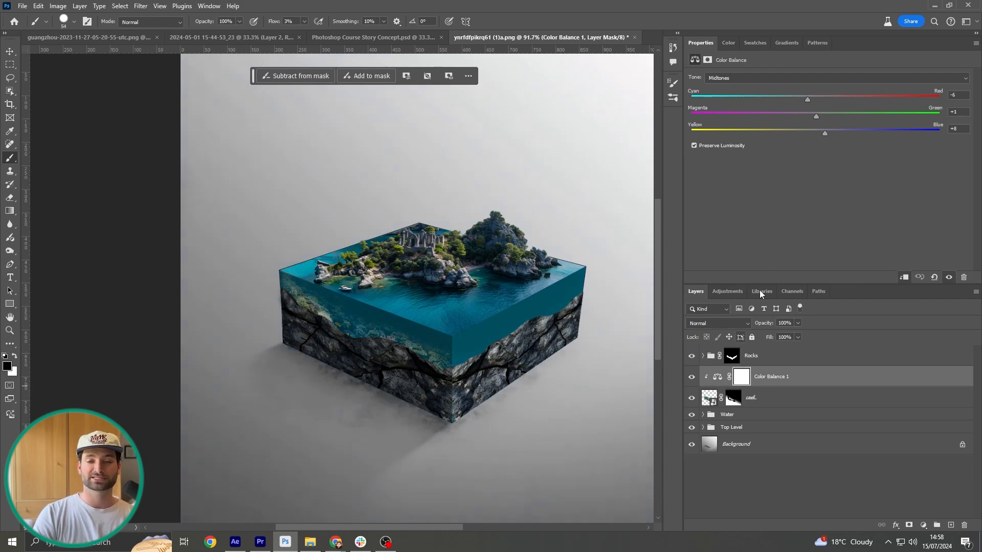
drag(797, 99, 768, 118)
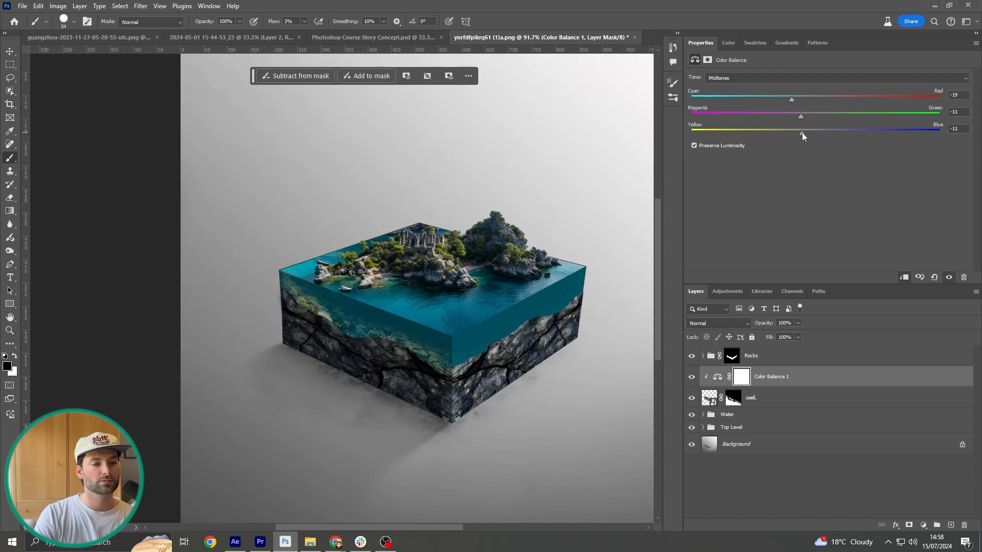
Add an Exposure adjustment clipped to the reef above the Color Balance, set its Offset to +0.0428, and compare the result with it hidden.
click(781, 384)
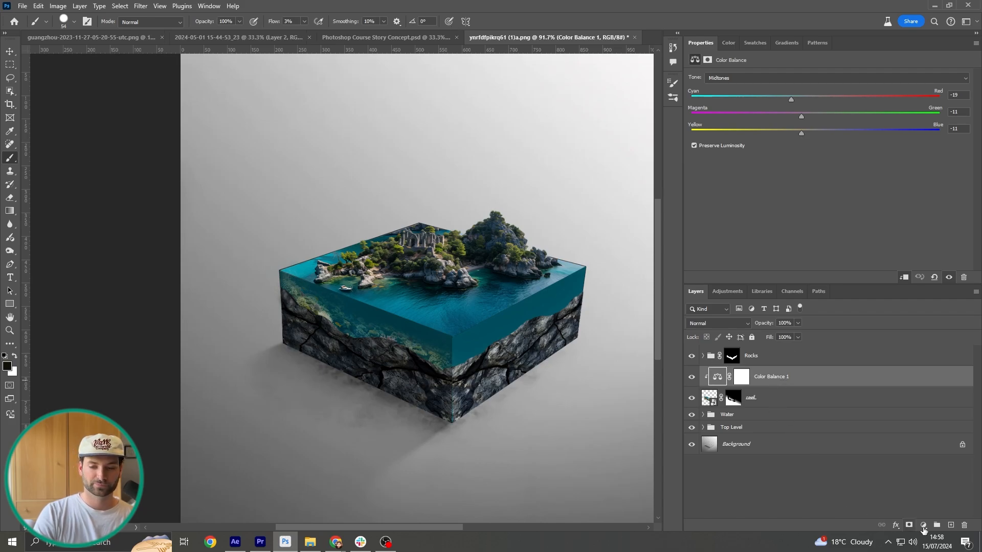
click(923, 526)
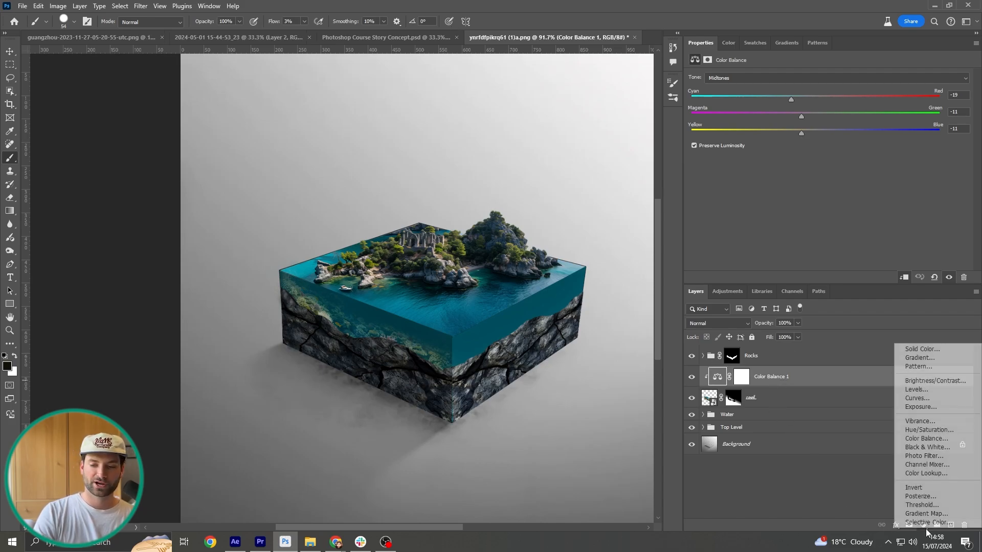
click(917, 407)
alt+click(711, 387)
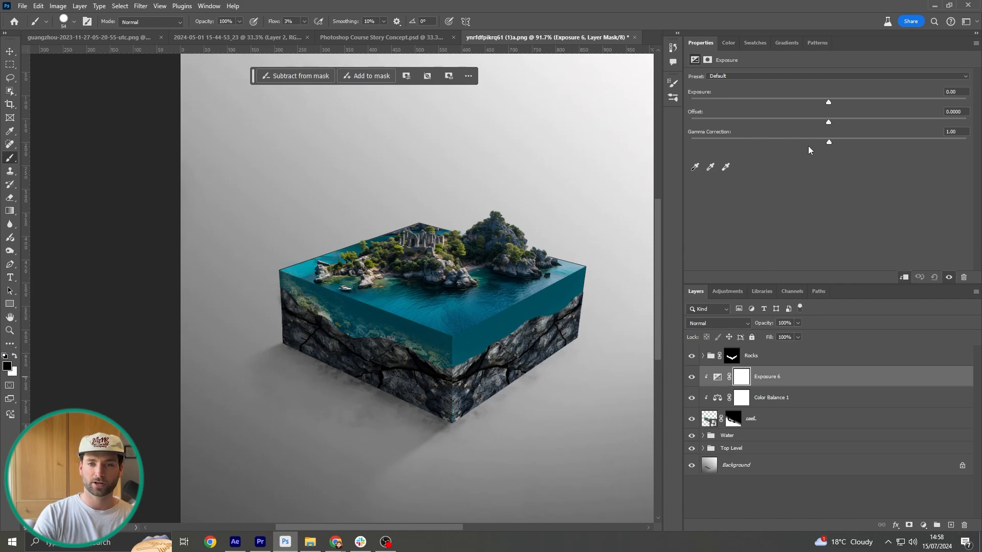
drag(831, 122, 839, 125)
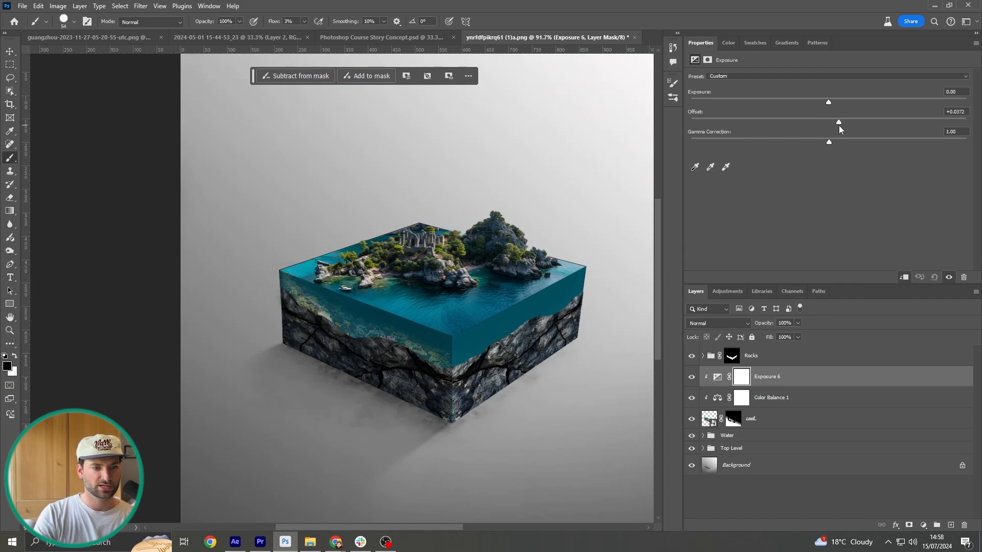
click(691, 379)
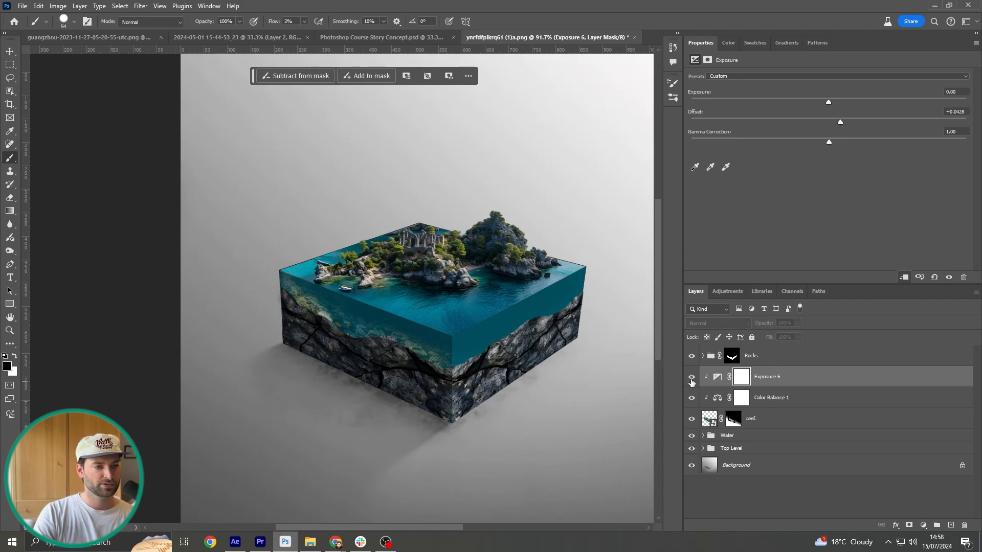
click(691, 378)
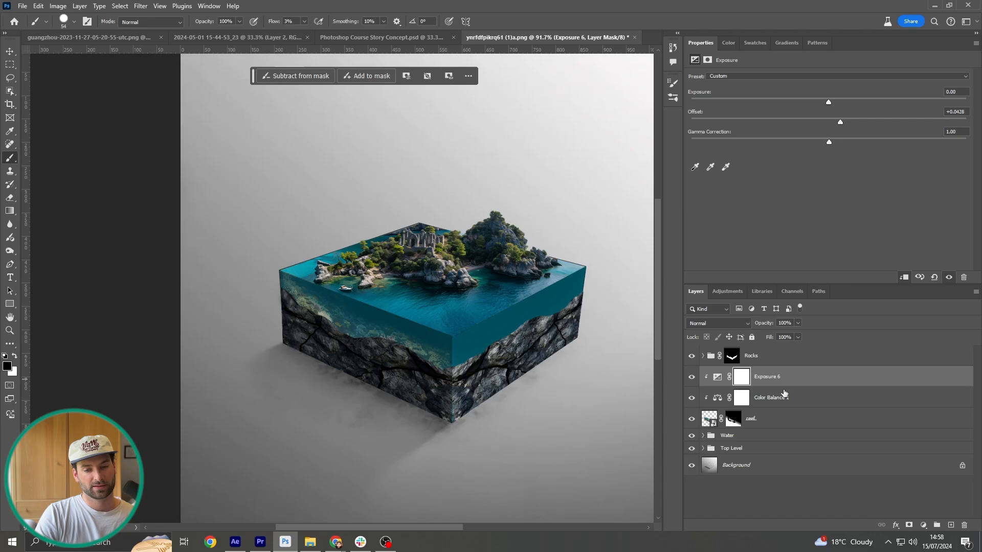
Invert the Exposure mask to black and paint white at 18% brush flow over the coral along the left face's rocks to lighten it.
key(ctrl+i)
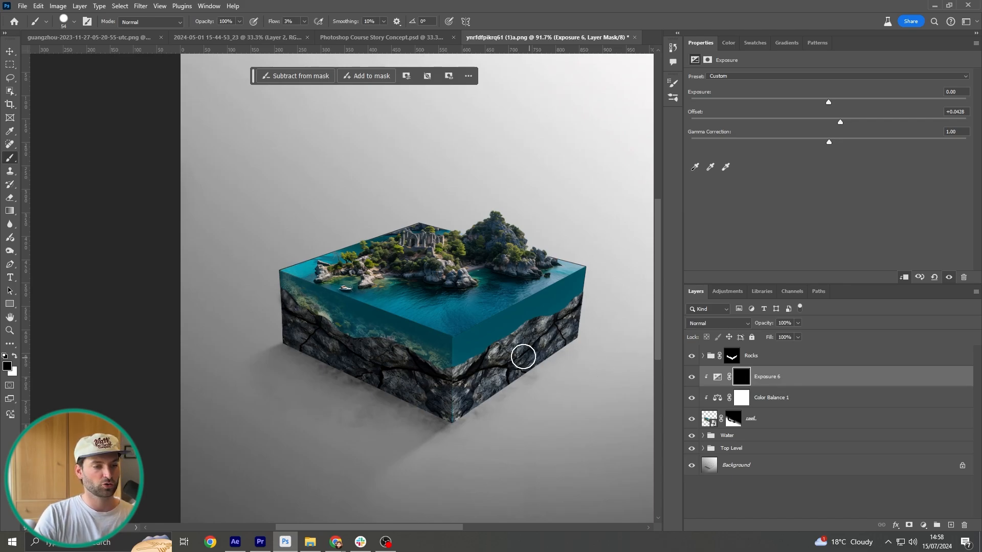
scroll(318, 292, up, 3)
scroll(315, 297, up, 3)
drag(375, 322, 355, 323)
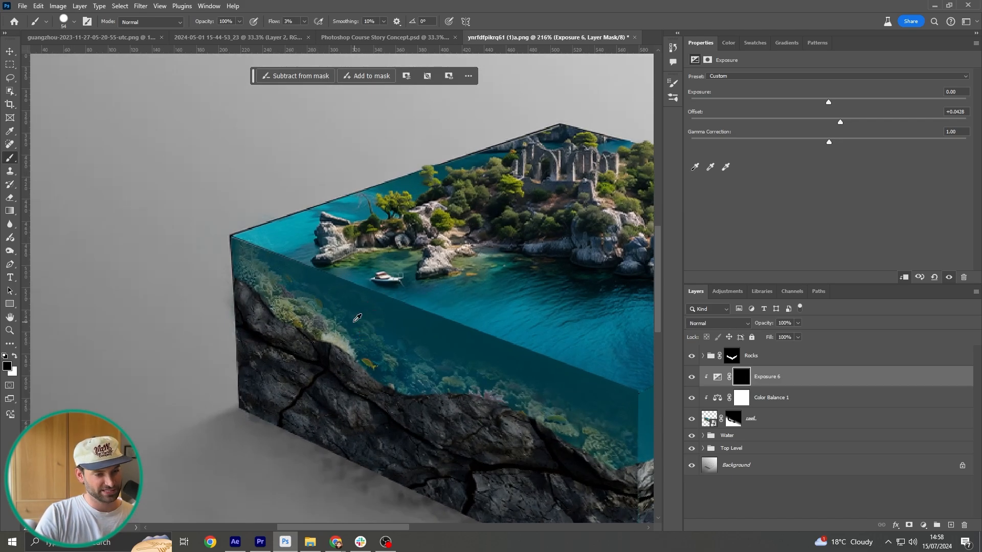
key(x)
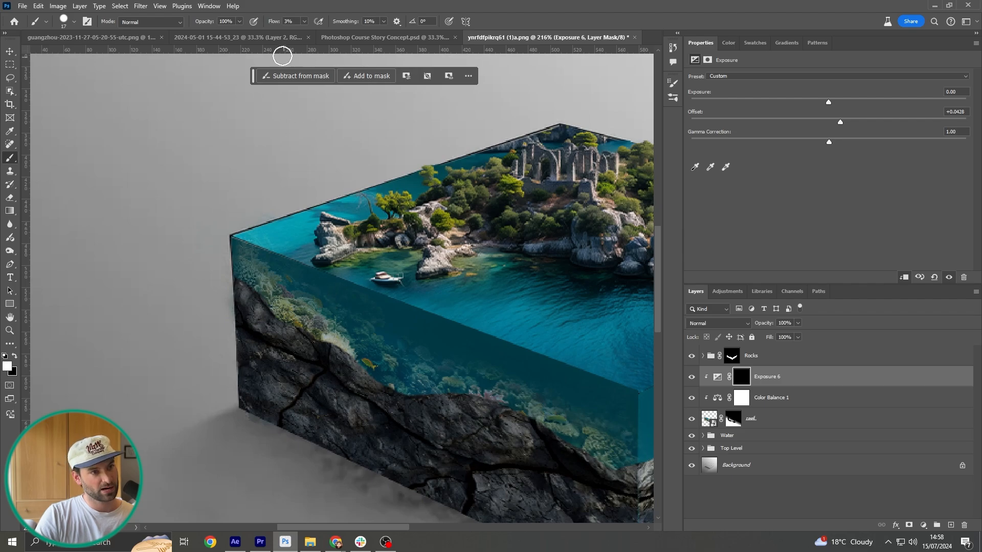
click(304, 21)
drag(303, 33, 309, 36)
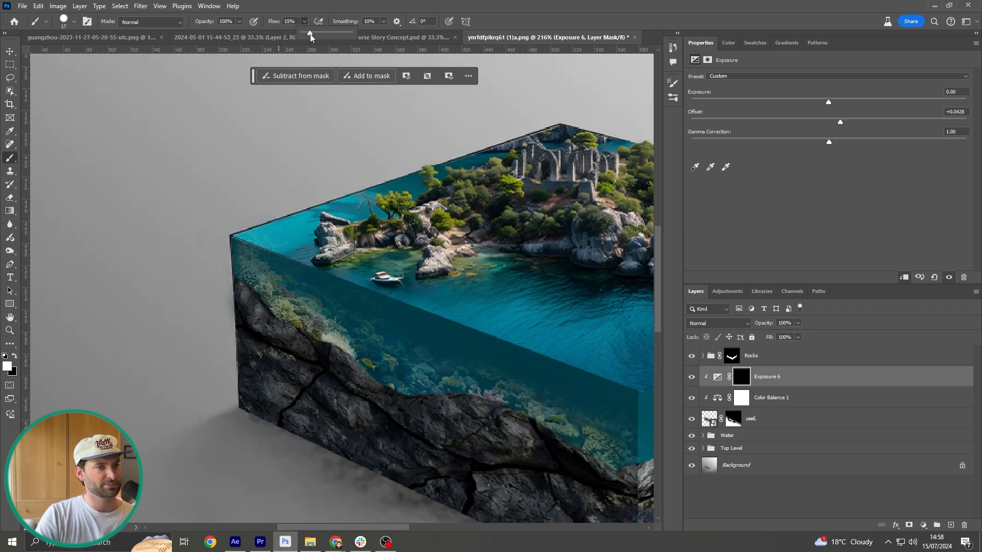
click(321, 291)
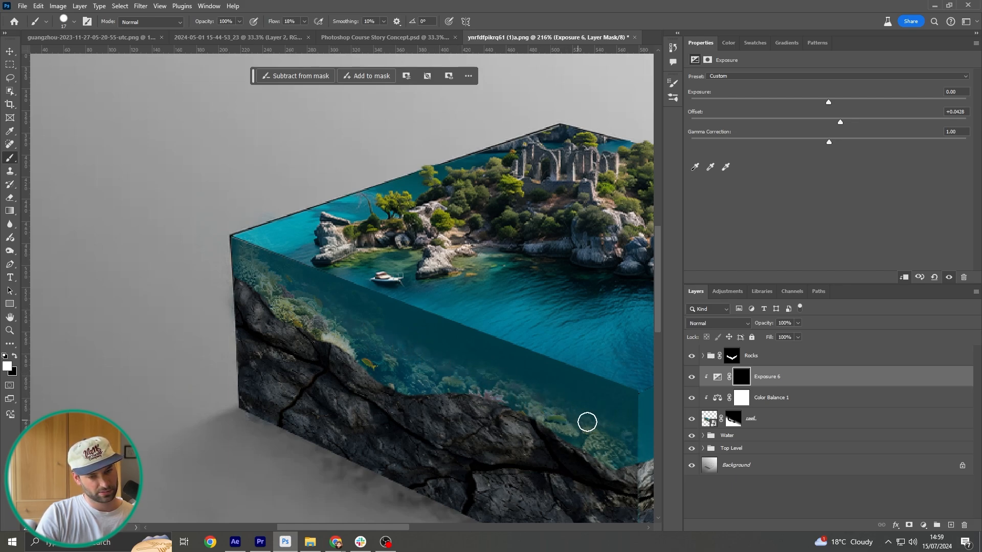
drag(637, 448, 481, 382)
click(694, 378)
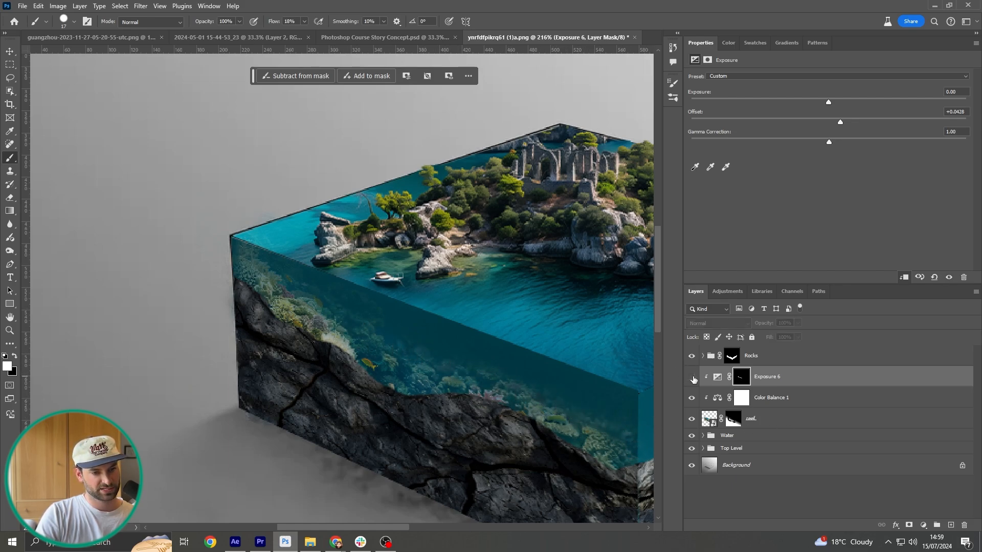
click(693, 378)
Paint black at 5% flow with a larger 115 px brush on the reef mask to fade the coral across the left face.
scroll(502, 364, down, 10)
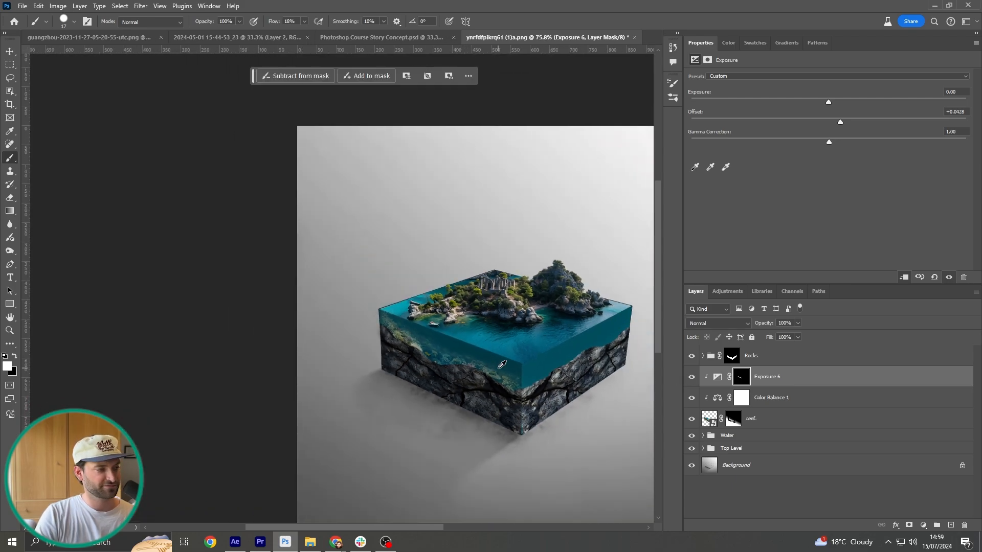
scroll(502, 364, down, 3)
drag(575, 375, 455, 353)
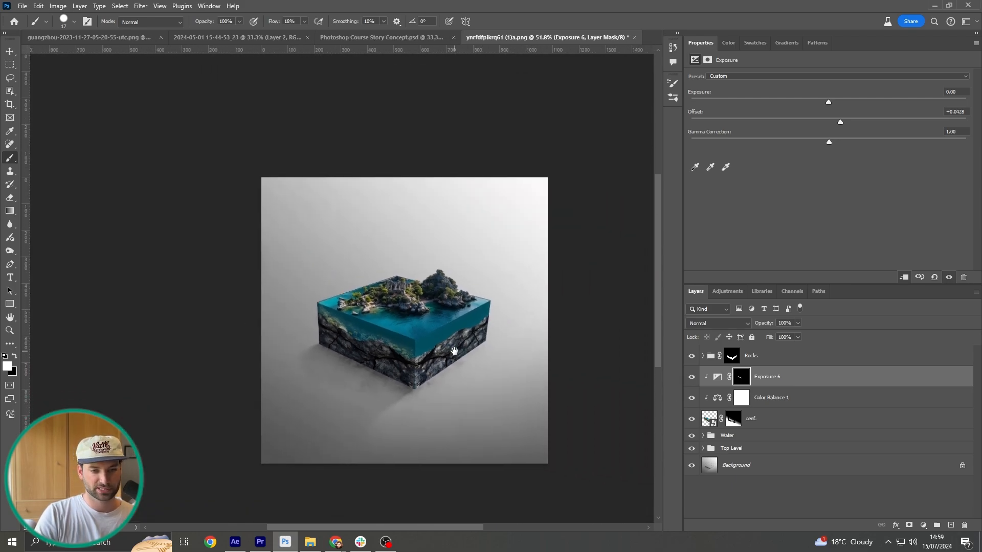
scroll(475, 353, up, 4)
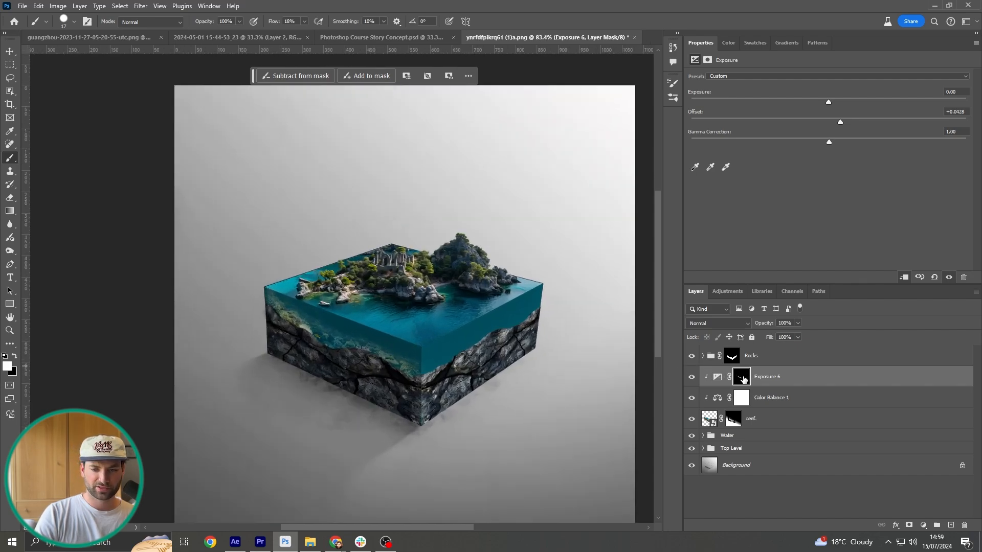
click(733, 419)
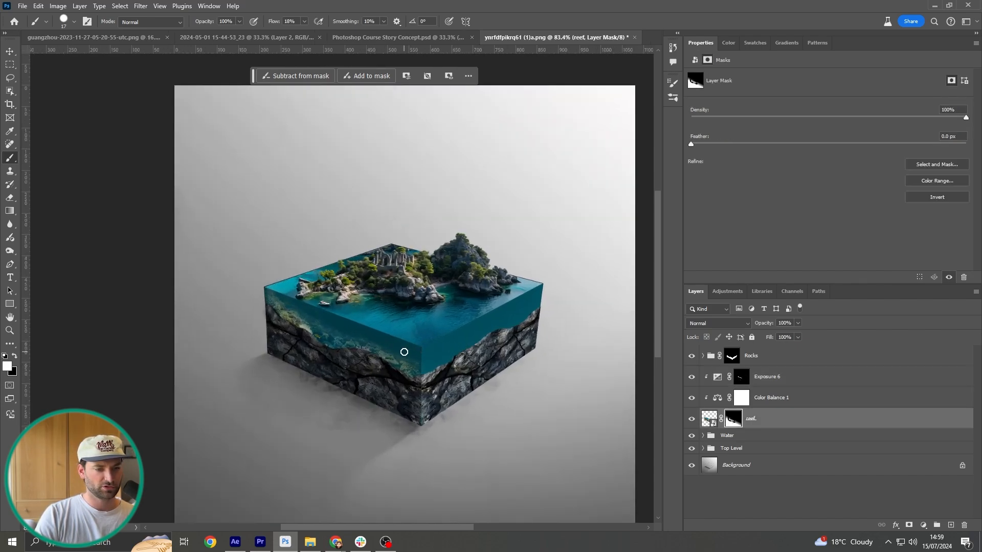
scroll(384, 340, up, 2)
mouse_move(375, 333)
mouse_down()
mouse_move(394, 335)
mouse_move(428, 302)
mouse_move(403, 145)
mouse_move(414, 62)
mouse_up()
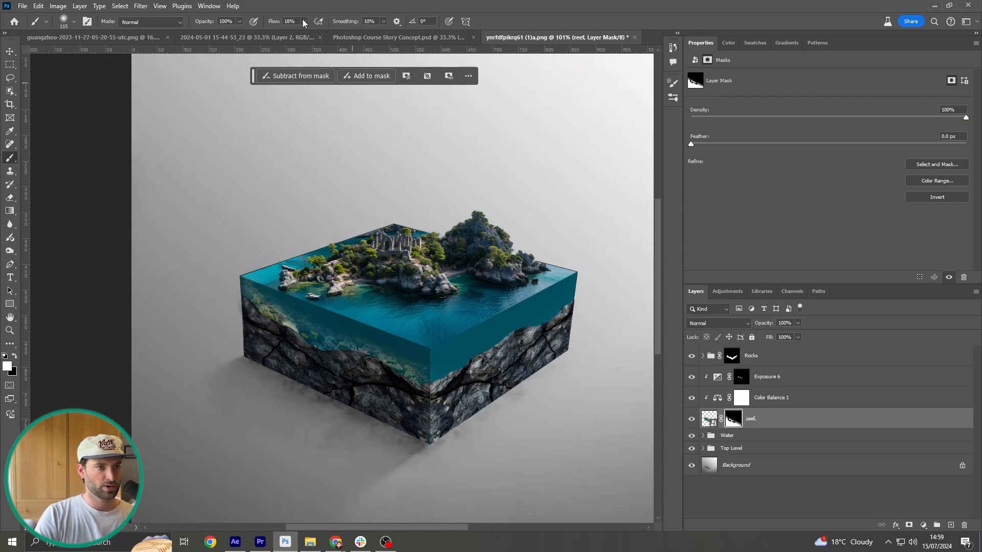
drag(304, 22, 297, 35)
key(x)
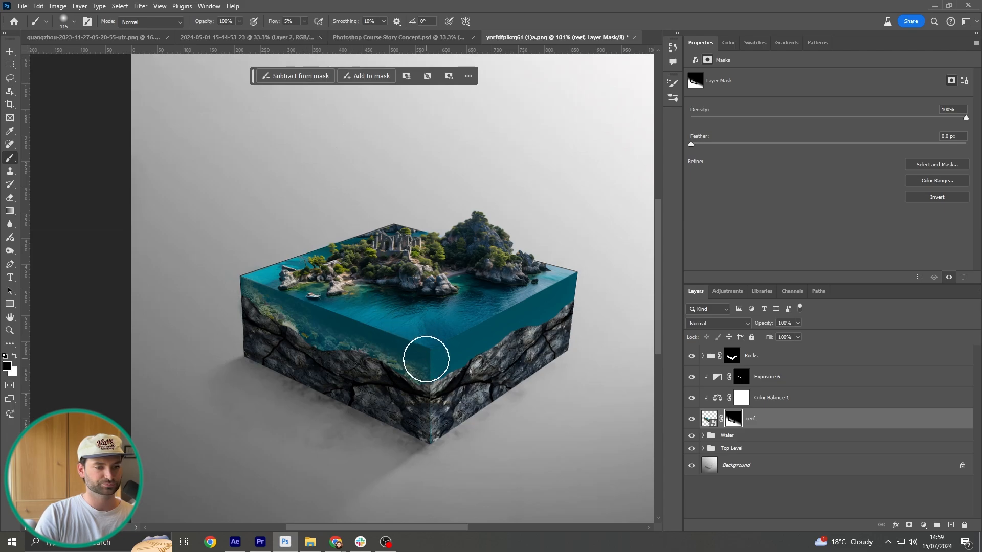
mouse_move(426, 360)
mouse_down()
mouse_move(370, 332)
mouse_move(320, 328)
mouse_move(410, 356)
mouse_move(224, 286)
mouse_up()
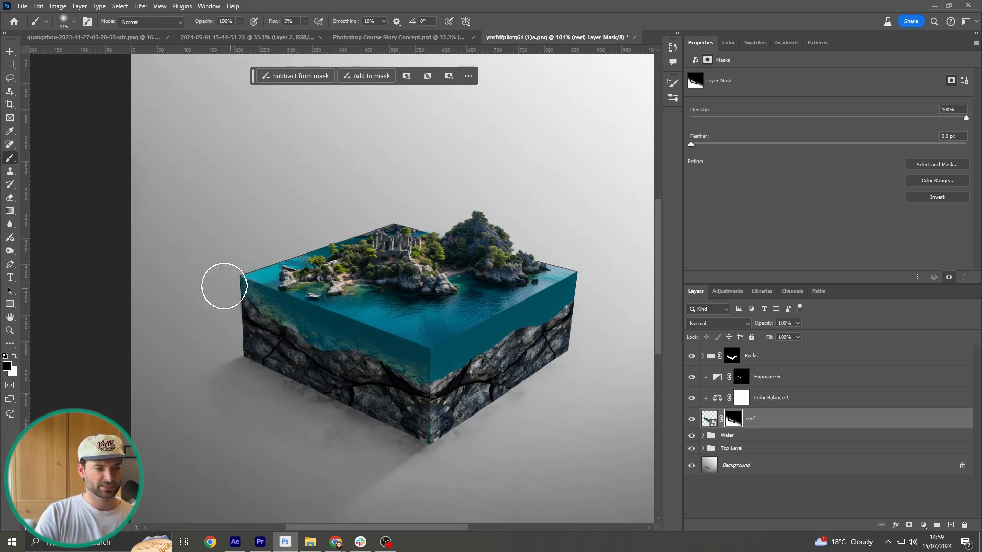
Place the coral reef image over the right face, rotated about -29°, and mask it with a black-to-white gradient running down toward the rocks.
scroll(491, 378, down, 2)
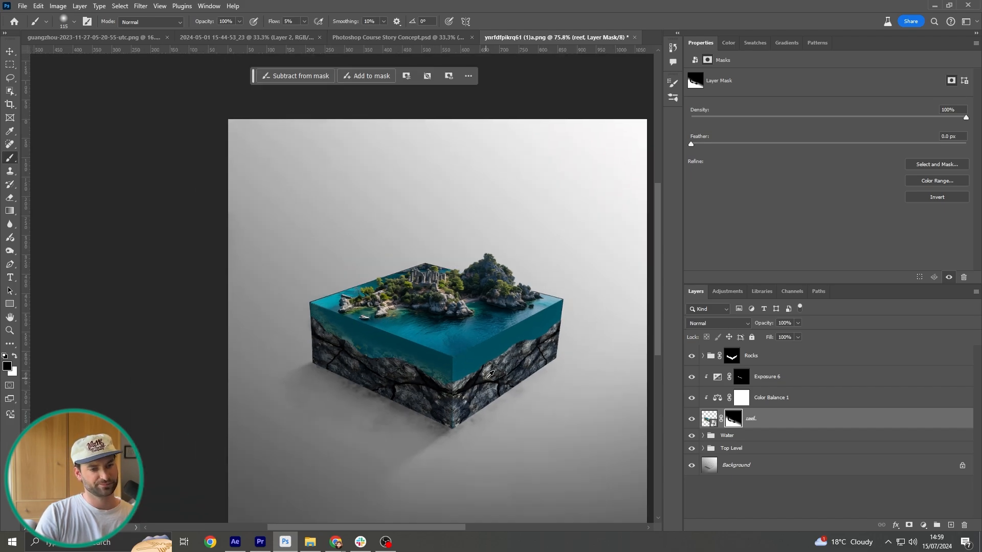
scroll(490, 375, up, 3)
drag(373, 377, 368, 362)
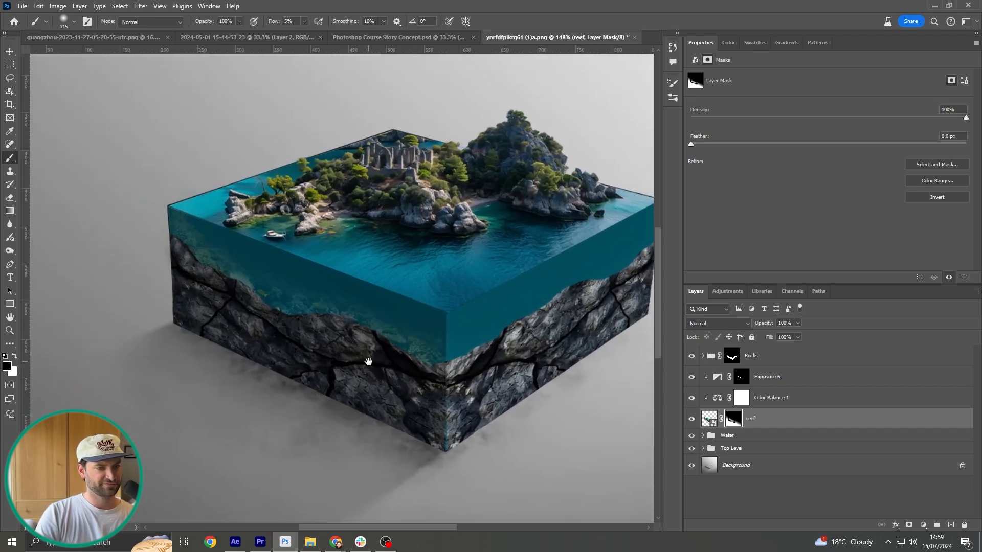
scroll(368, 361, down, 3)
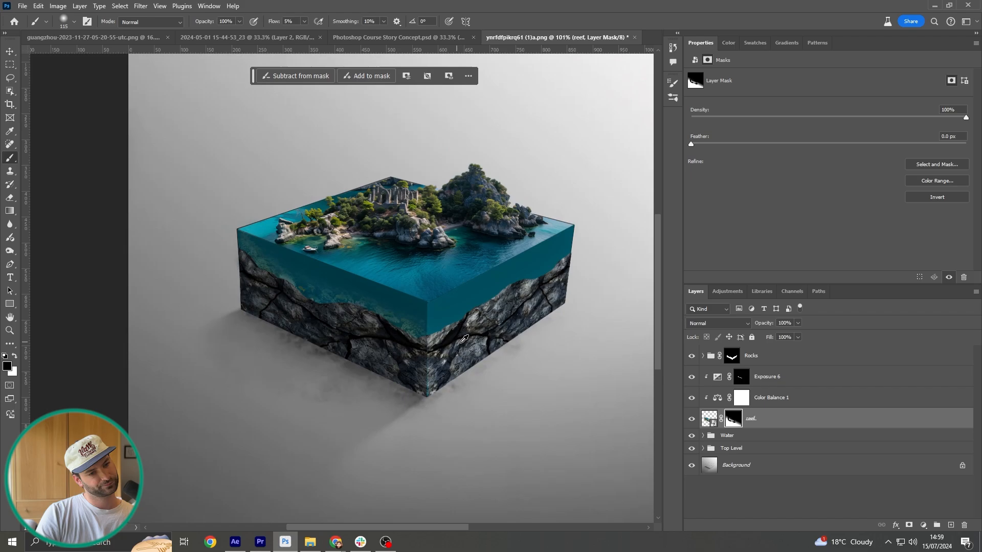
scroll(465, 339, down, 4)
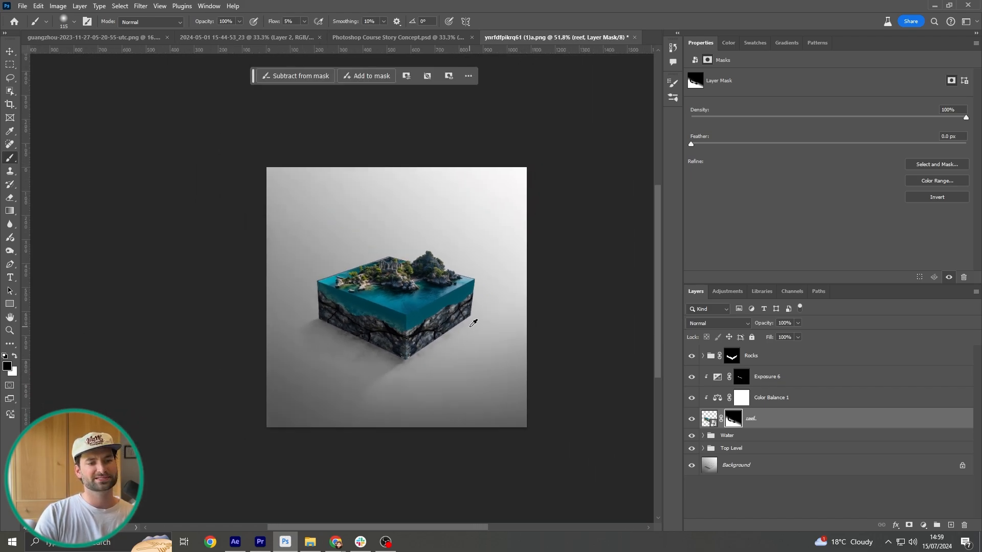
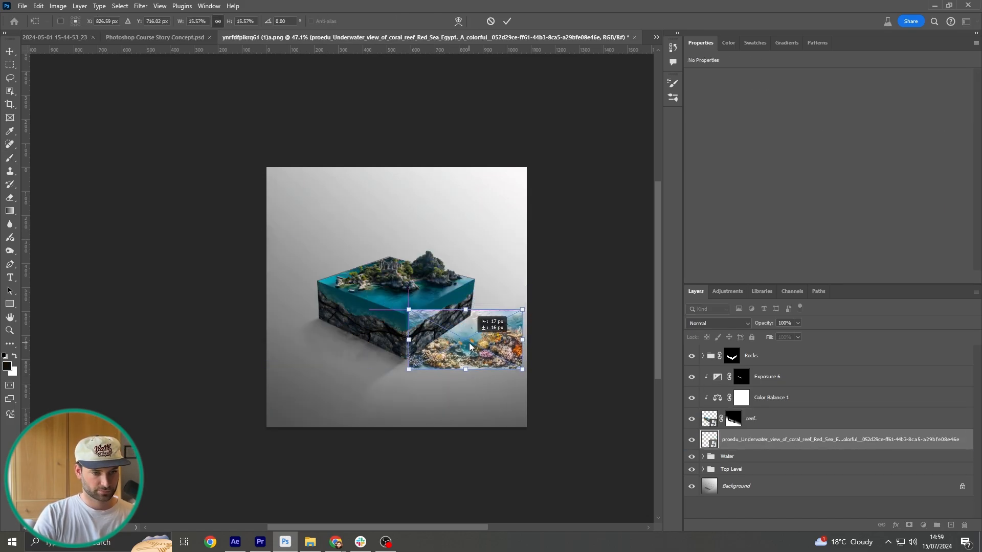
drag(475, 299, 473, 280)
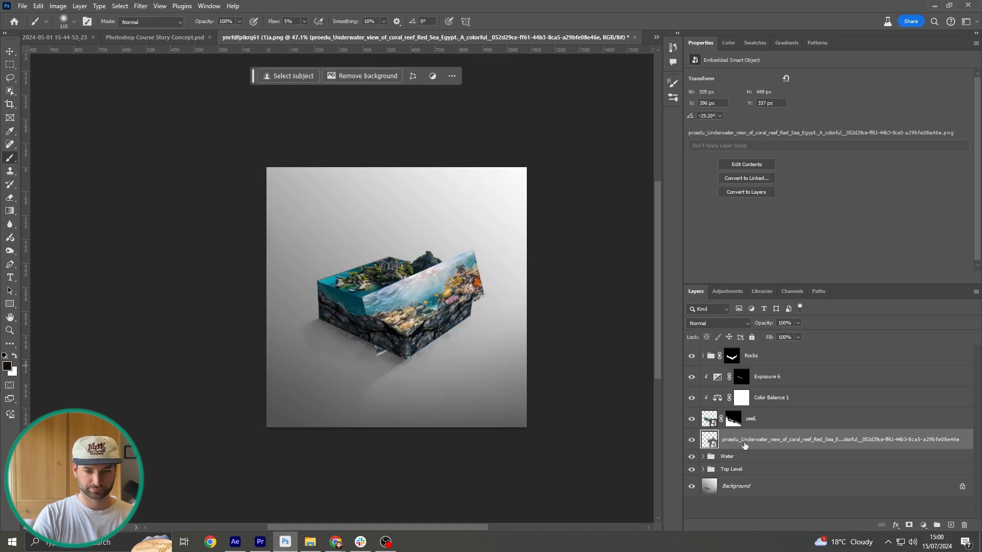
click(909, 526)
key(g)
drag(412, 268, 452, 327)
Raise the brush flow to 14% and paint black on the new reef's mask to hide coral over the water surface and past the right edge.
key(b)
drag(463, 261, 475, 273)
drag(274, 21, 279, 22)
drag(476, 279, 487, 287)
scroll(464, 302, up, 10)
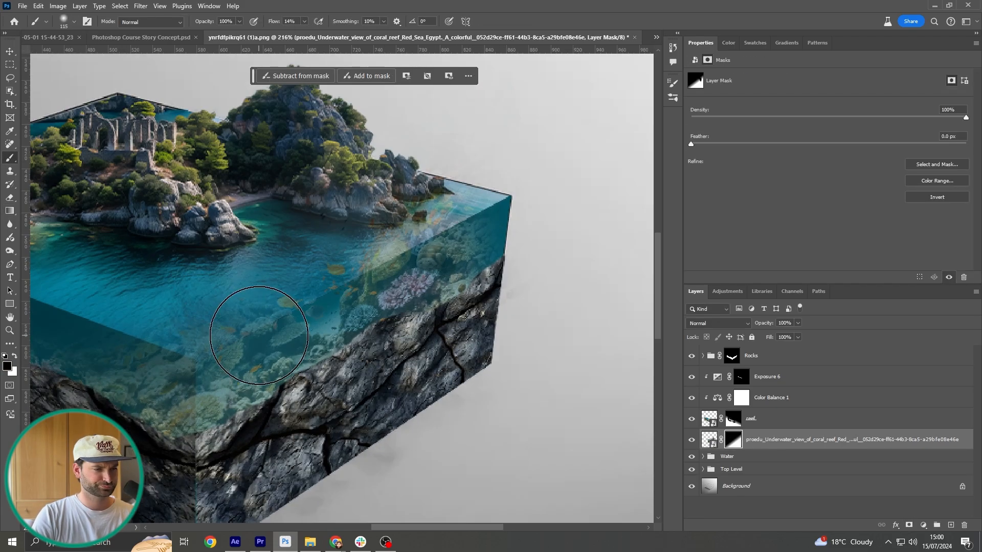
mouse_move(258, 327)
mouse_down()
mouse_move(335, 213)
mouse_move(473, 178)
mouse_up()
scroll(484, 256, down, 7)
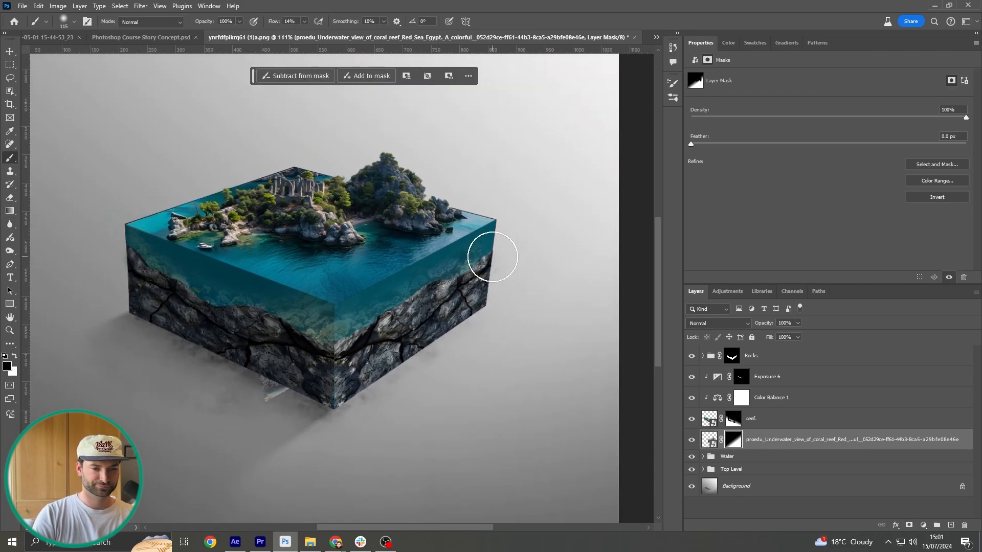
Paint white at 14% flow on the new reef's mask to strengthen the coral just above the rocks on the right face.
key(x)
mouse_move(494, 259)
mouse_down()
mouse_move(361, 322)
mouse_move(336, 317)
mouse_move(386, 320)
mouse_up()
scroll(315, 316, down, 1)
scroll(379, 320, up, 3)
scroll(386, 320, down, 4)
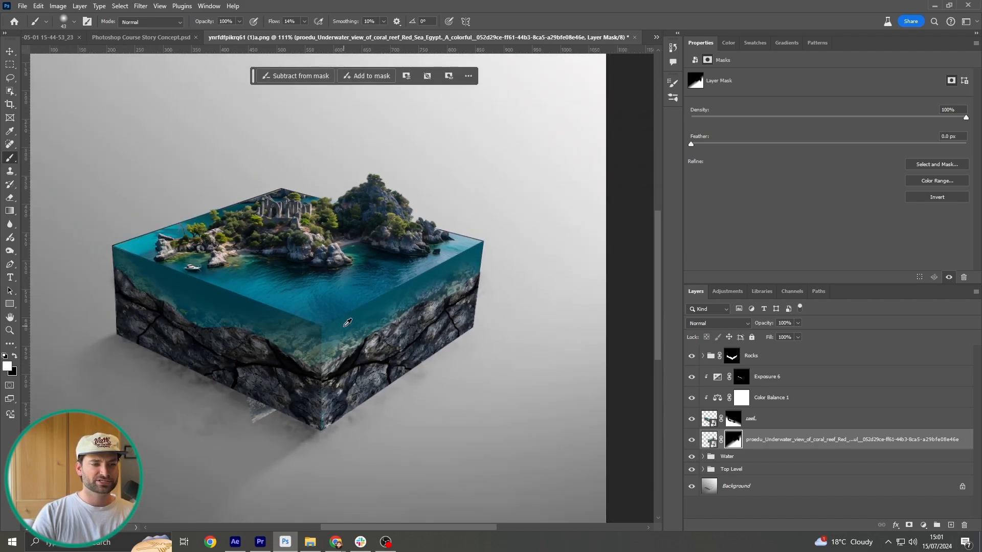
drag(309, 307, 335, 321)
scroll(335, 321, up, 6)
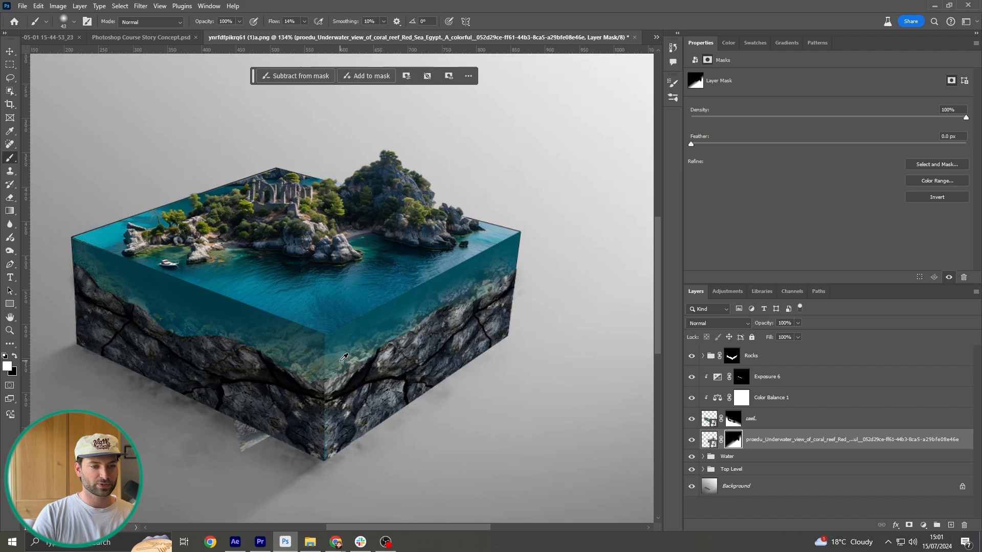
Group both coral reef layers with Color Balance 1 and Exposure 6, and name the group Reef.
drag(341, 400, 338, 377)
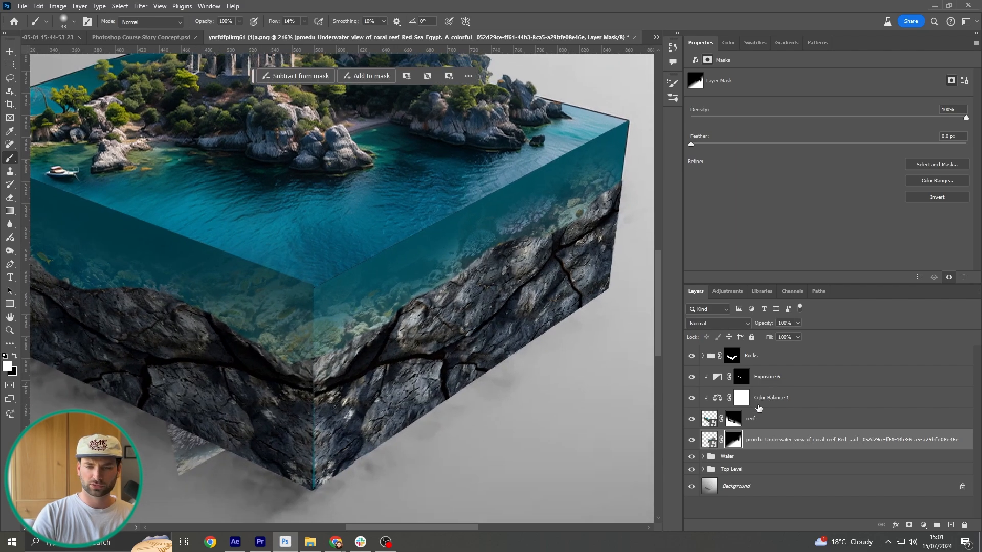
click(770, 440)
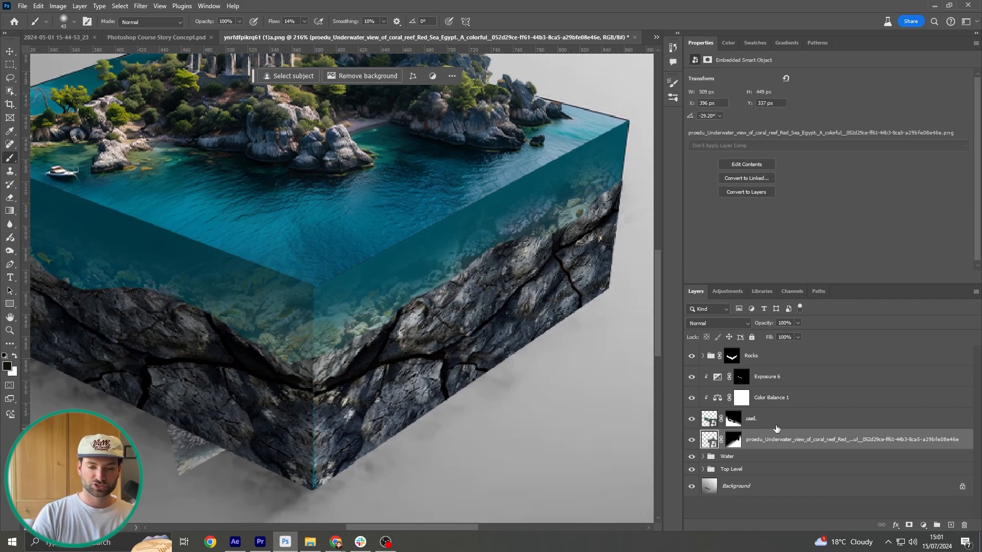
shift+click(785, 384)
key(ctrl+g)
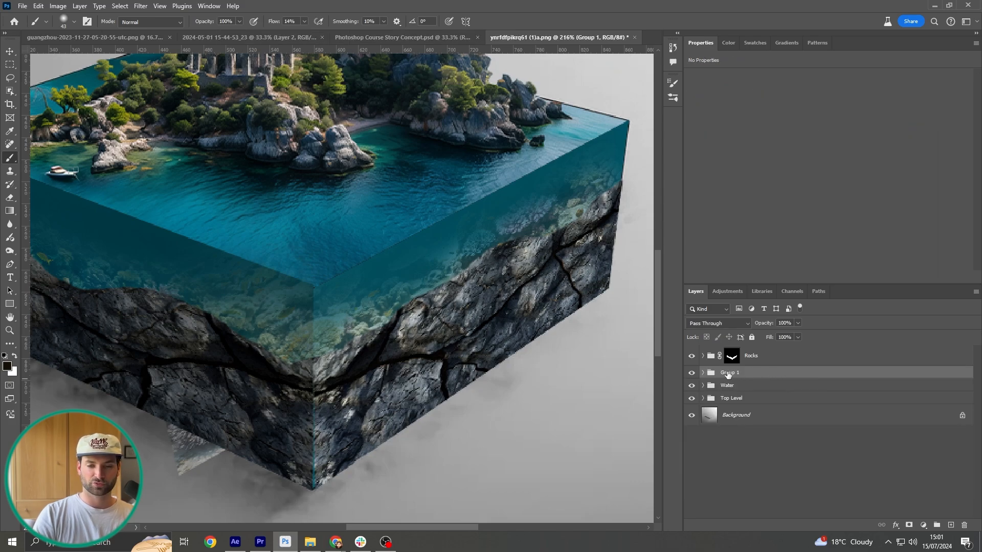
double_click(726, 372)
text(Reef)
key(Return)
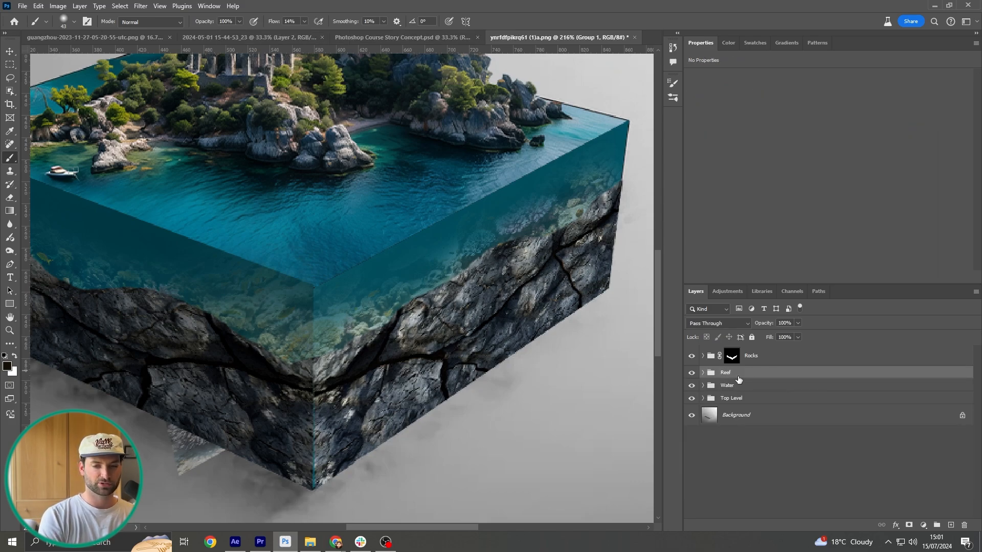
scroll(473, 338, down, 3)
scroll(473, 338, down, 2)
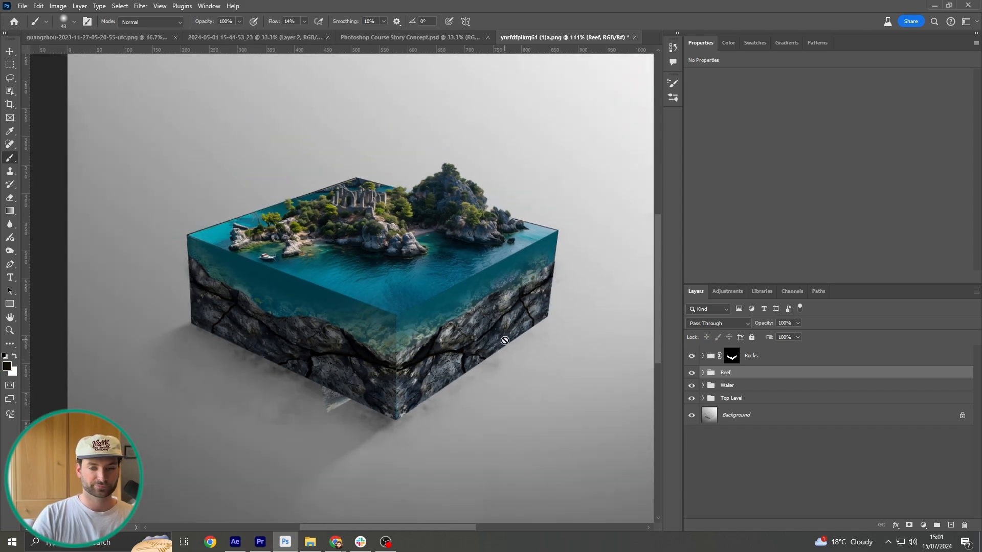
click(693, 373)
click(693, 373)
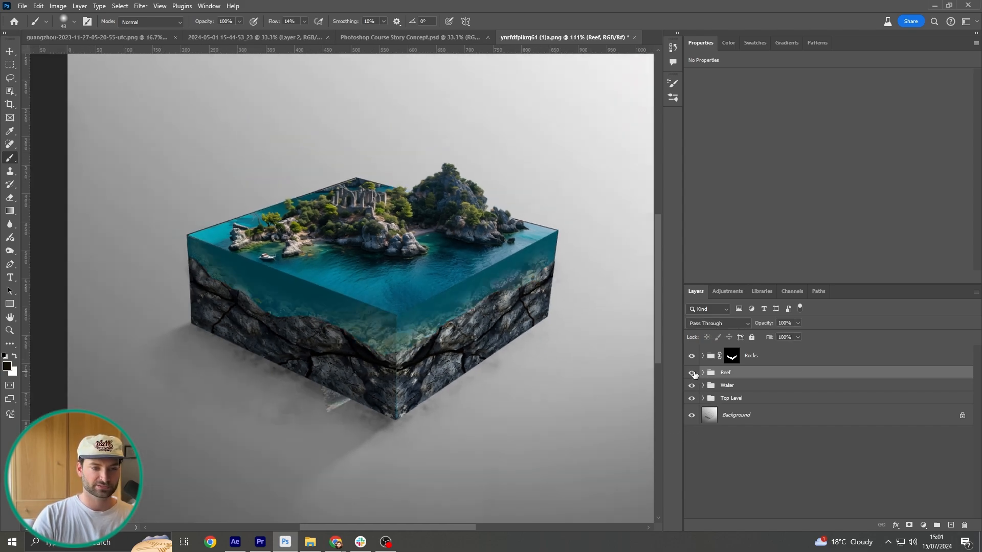
Paint black at 14% flow on the lower coral layer's mask inside the Reef group to erase the stray coral below the box.
click(703, 373)
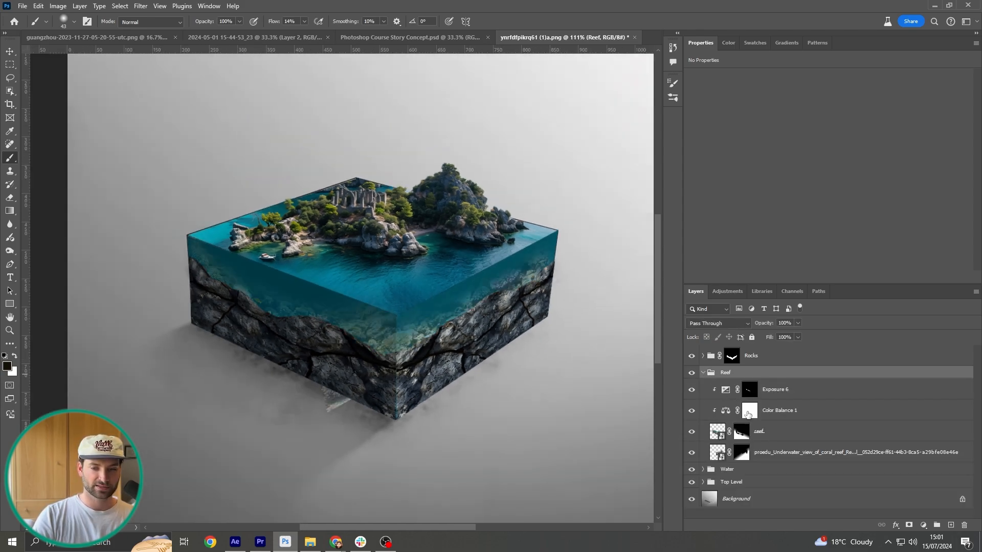
click(741, 435)
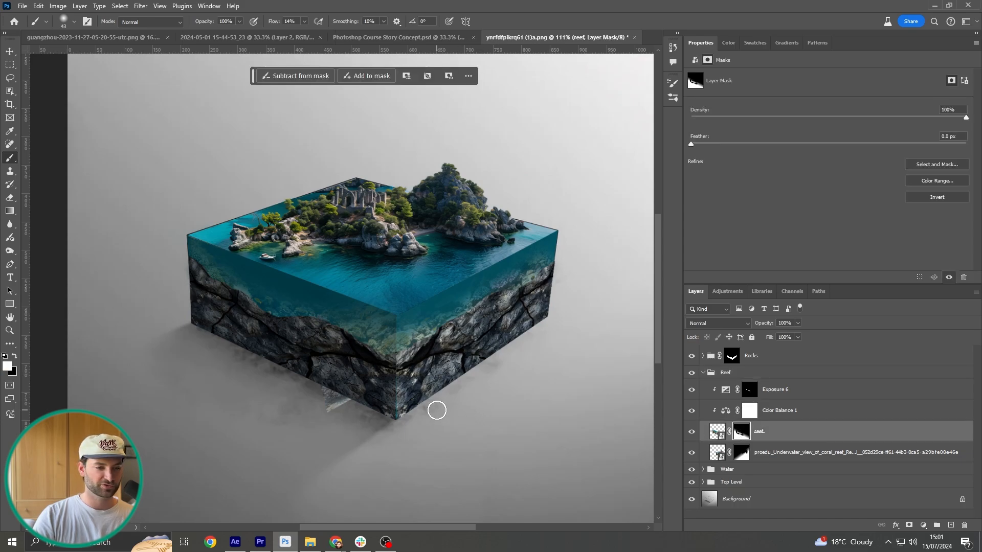
key(x)
click(742, 453)
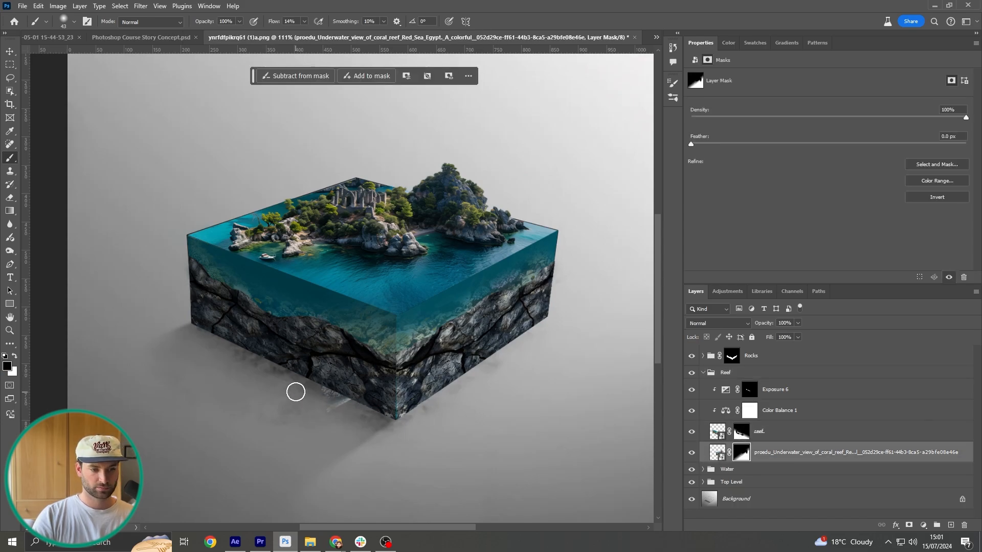
drag(296, 392, 286, 407)
scroll(259, 360, down, 2)
click(703, 374)
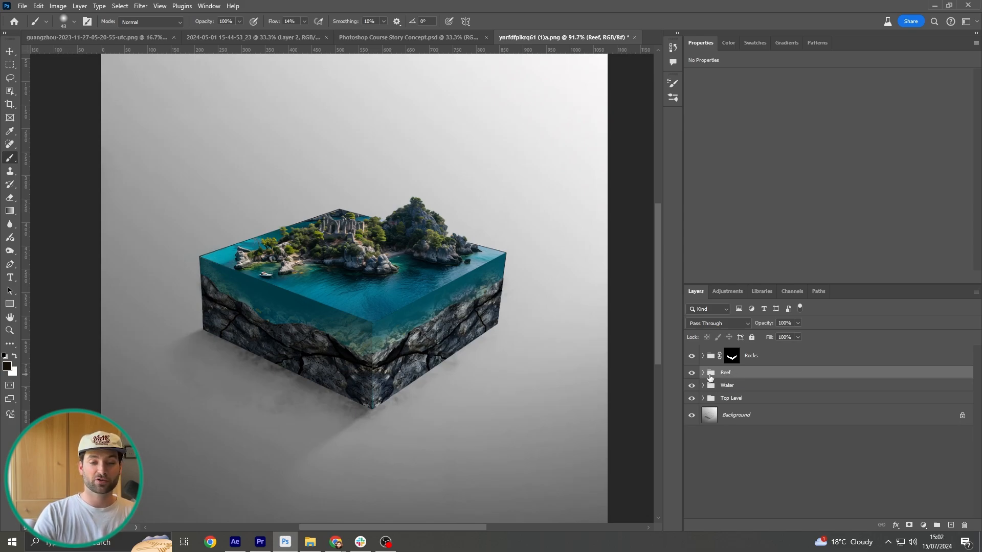
Toggle the Reef, Water, Top Level and Rocks groups off and on to compare their contributions to the composite.
click(691, 373)
click(691, 373)
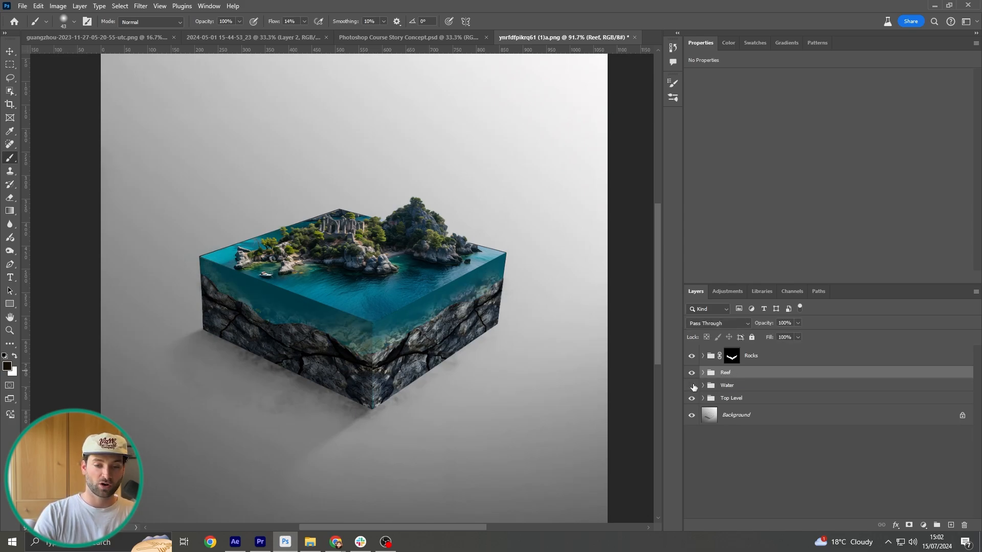
click(692, 386)
click(692, 386)
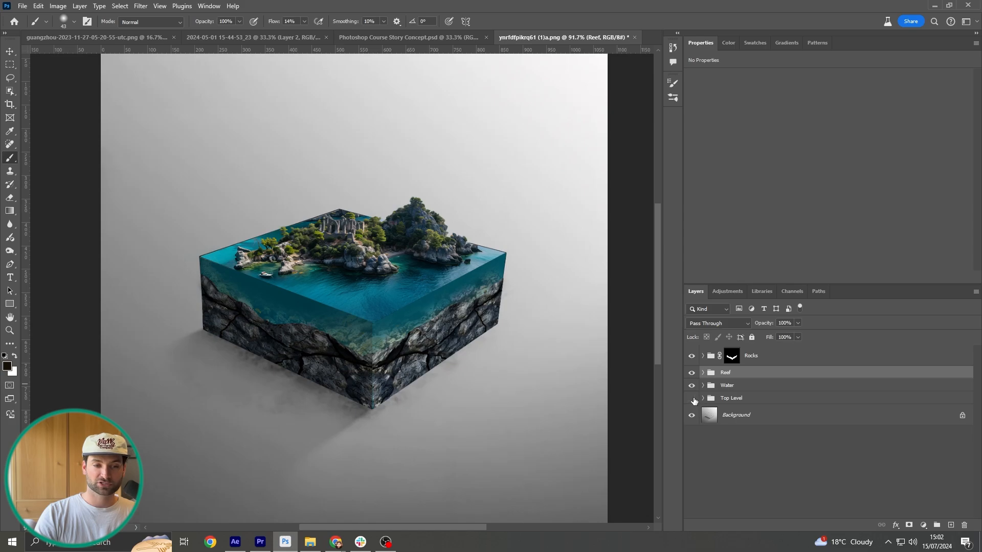
click(692, 399)
click(692, 399)
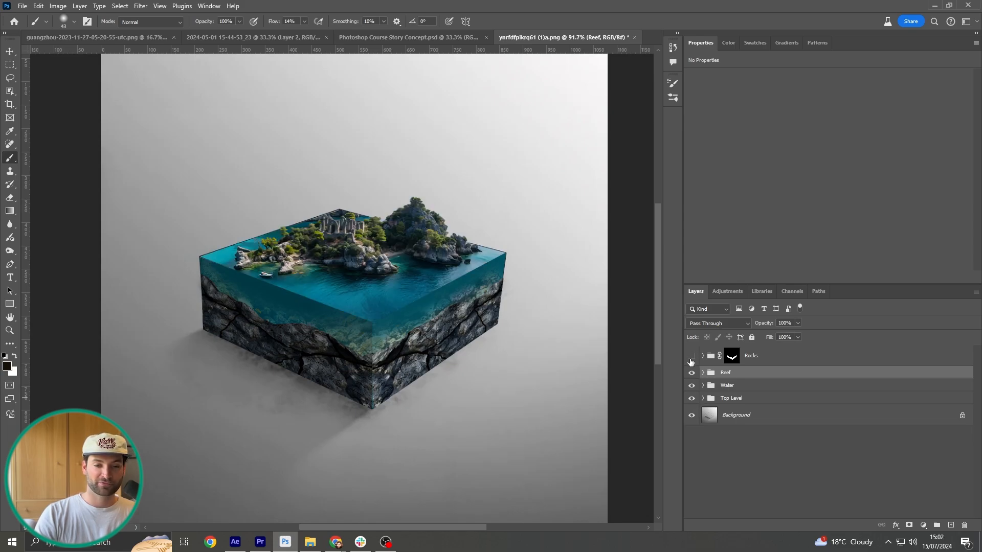
click(691, 360)
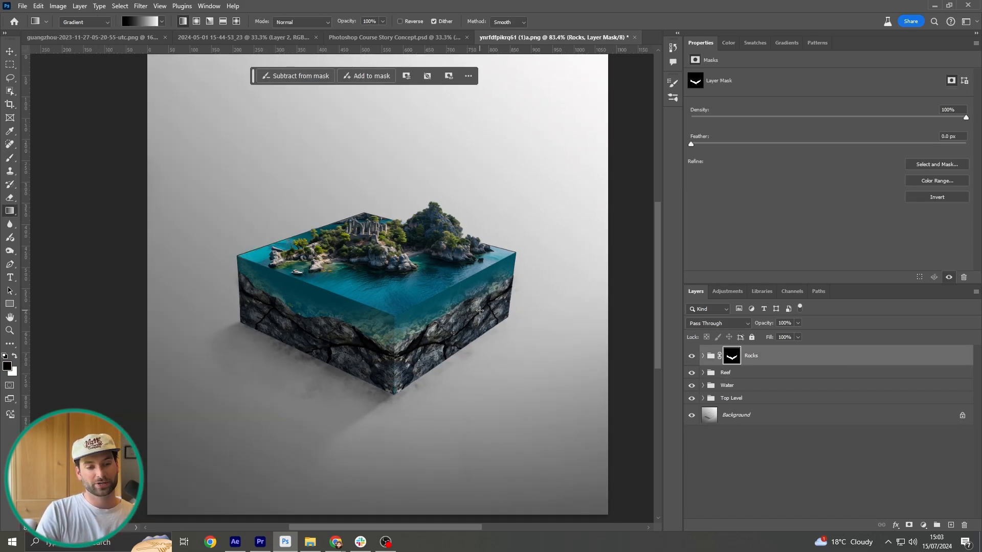
Add an Exposure adjustment clipped to the Rocks group, set its exposure to +1.59, and invert its mask to black.
click(924, 525)
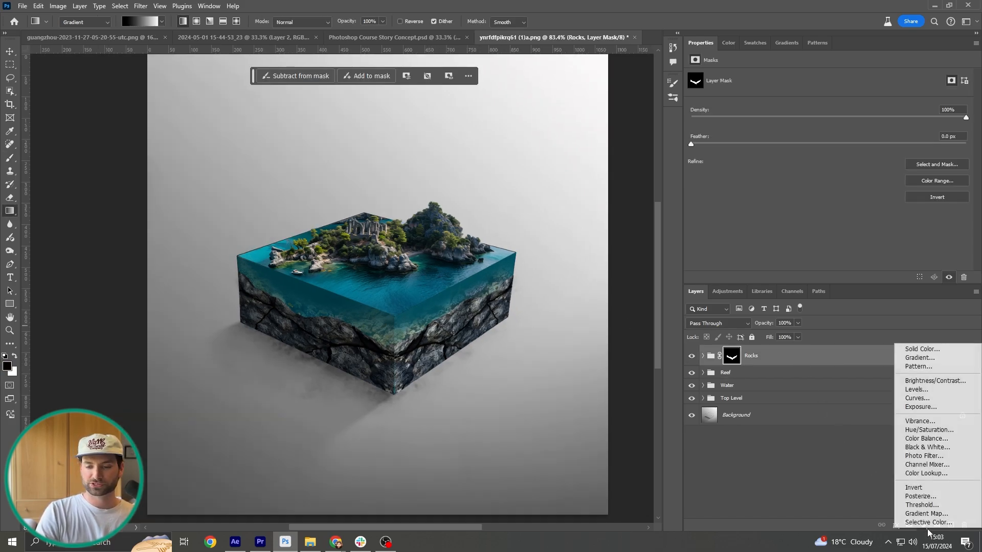
click(907, 407)
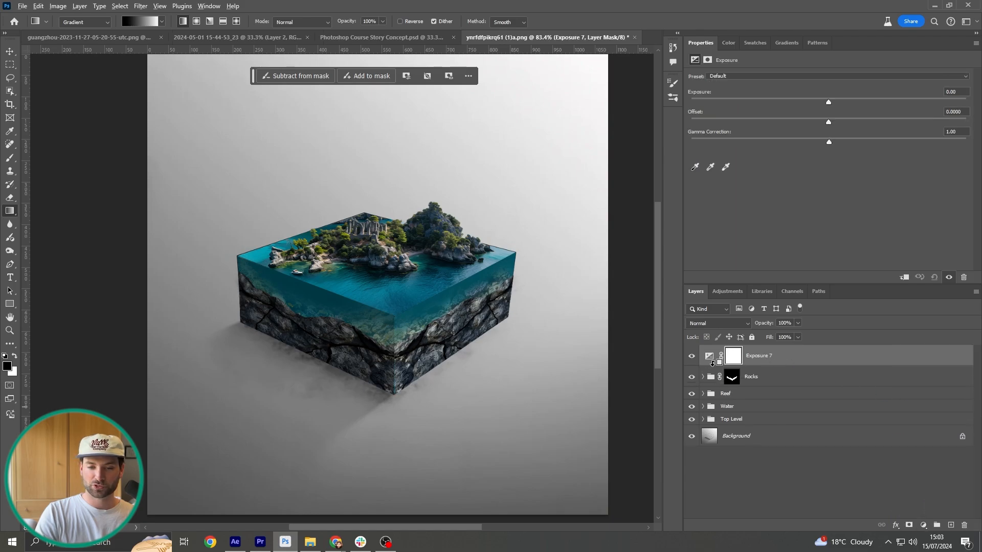
key(ctrl+alt+g)
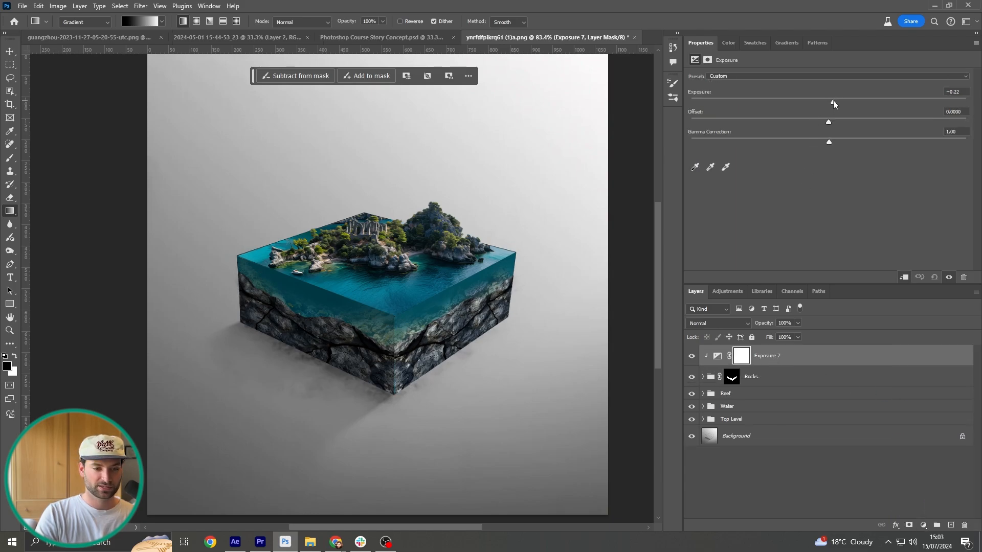
drag(834, 104, 852, 103)
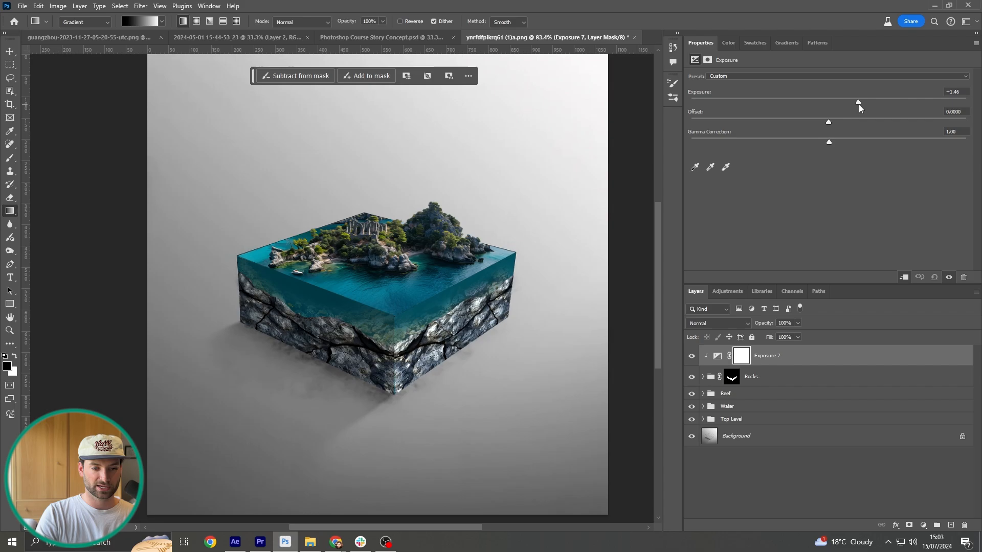
key(ctrl+i)
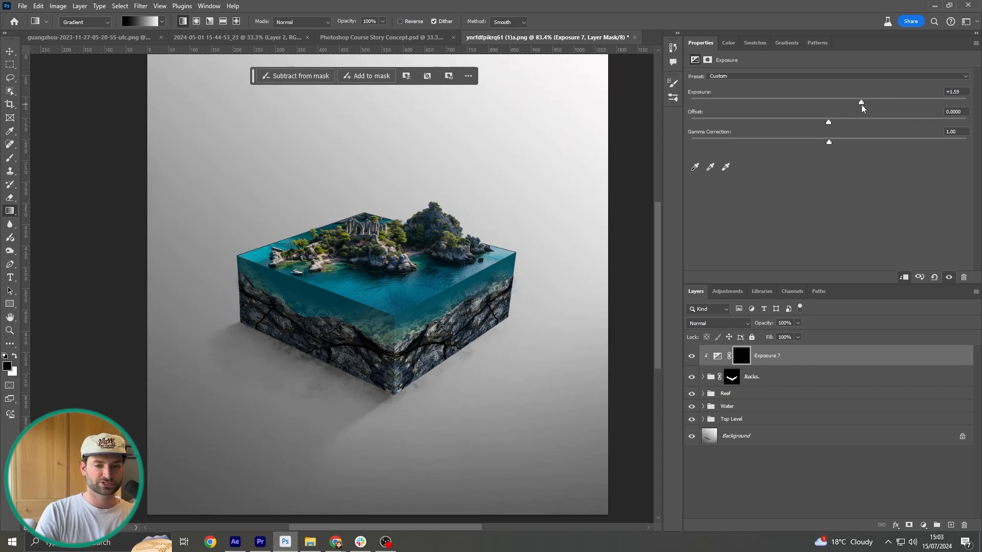
Paint white at 14% flow with a small brush on the exposure mask to highlight the upper rock edge on the right face.
key(b)
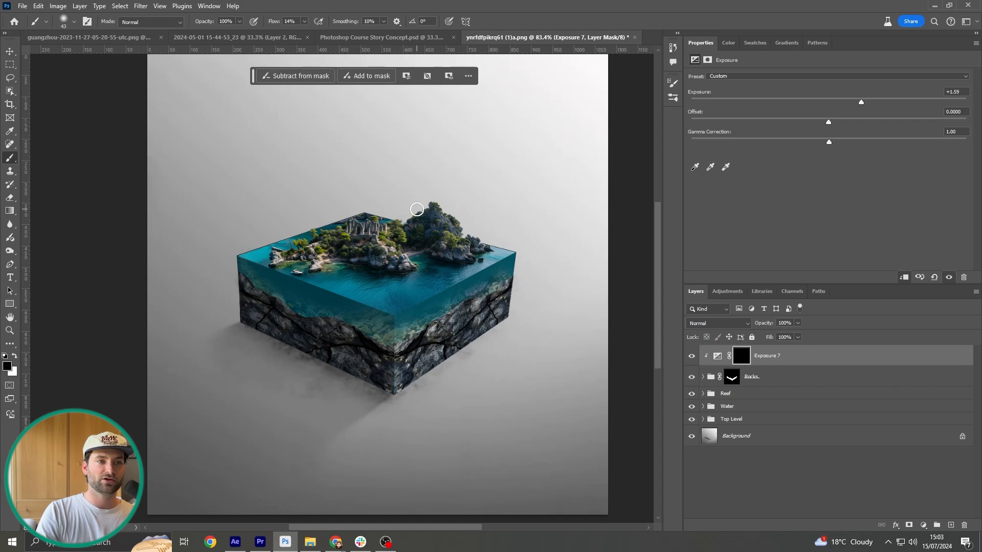
scroll(505, 284, up, 14)
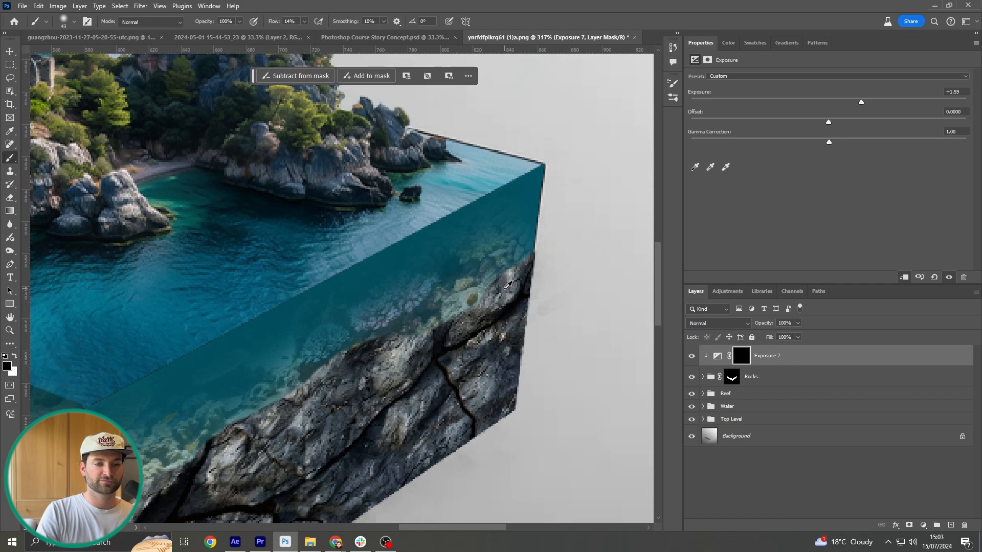
mouse_move(514, 271)
mouse_down()
mouse_move(519, 530)
mouse_move(543, 272)
mouse_move(465, 299)
mouse_up()
scroll(514, 251, up, 8)
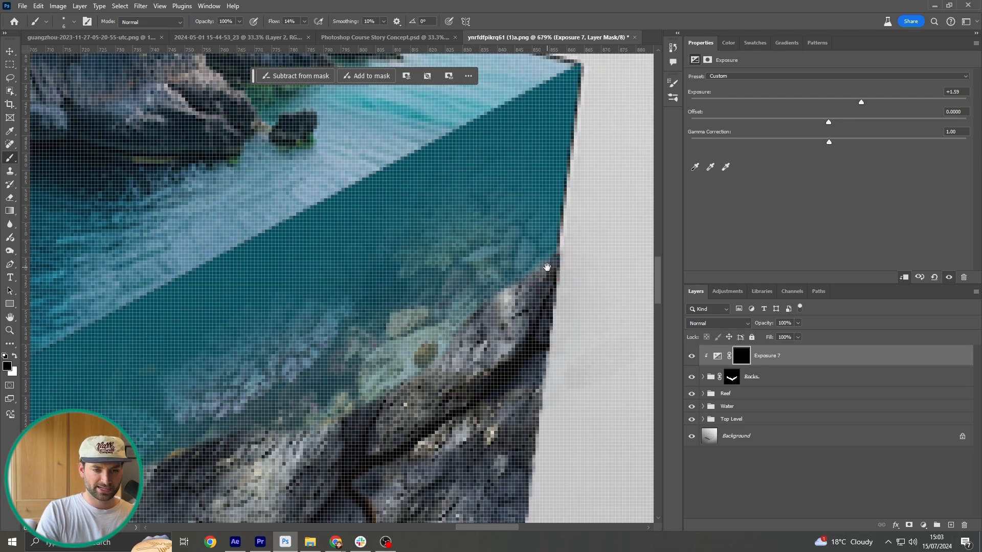
drag(547, 268, 534, 226)
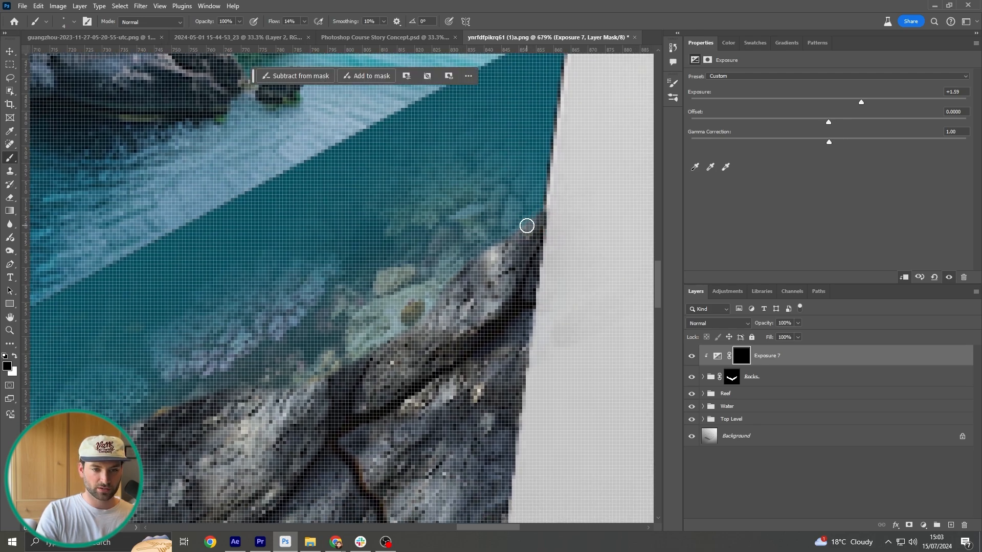
key(x)
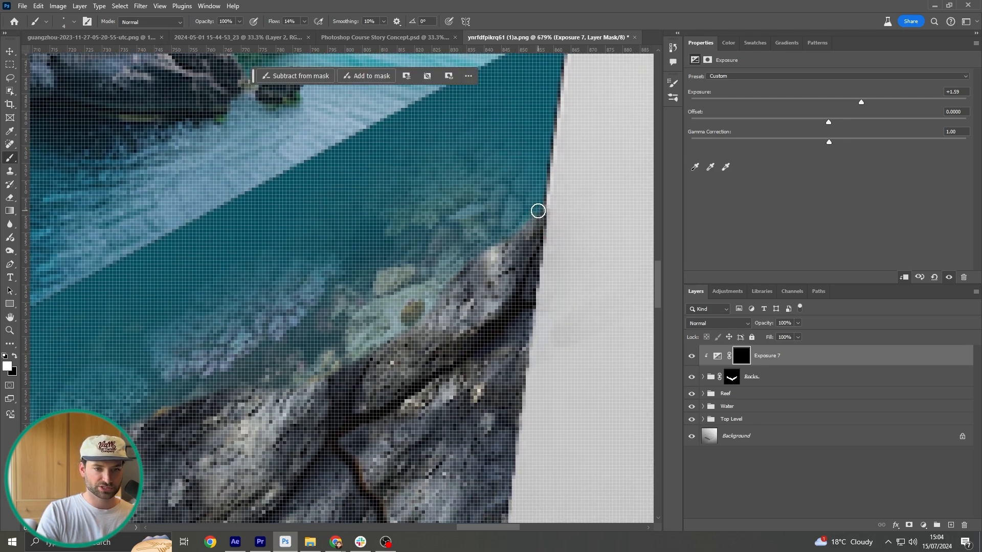
mouse_move(538, 210)
mouse_down()
mouse_move(391, 334)
mouse_move(281, 393)
mouse_up()
mouse_move(266, 393)
mouse_down()
mouse_move(480, 239)
mouse_move(353, 299)
mouse_up()
mouse_move(247, 343)
mouse_down()
mouse_move(452, 199)
mouse_move(330, 291)
mouse_up()
drag(307, 287, 493, 145)
drag(494, 144, 502, 145)
mouse_move(462, 185)
mouse_down()
mouse_move(287, 285)
mouse_move(565, 312)
mouse_up()
Paint white along the upper rock edge of the left face on the exposure mask to brighten it toward the front corner.
drag(431, 255, 82, 123)
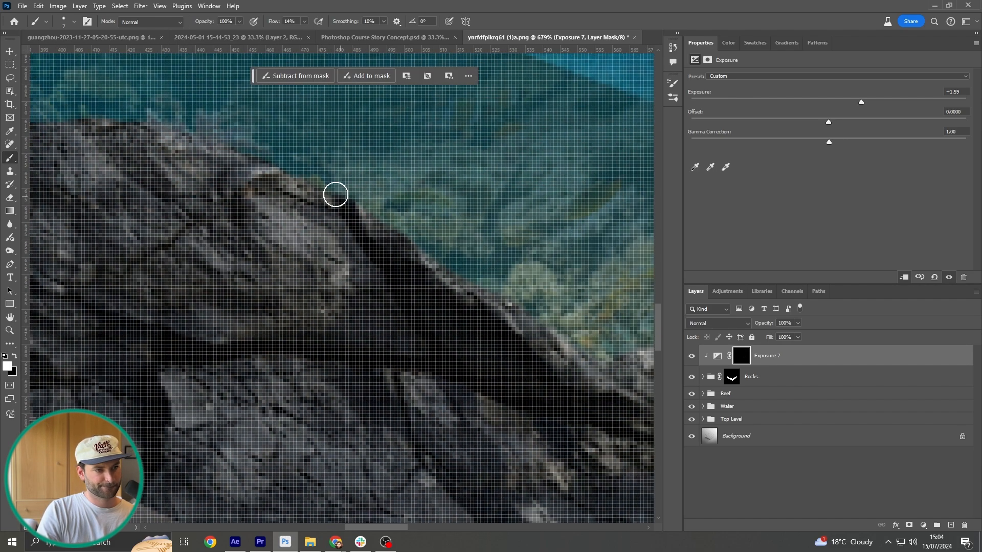
drag(335, 195, 588, 327)
drag(377, 281, 609, 414)
drag(609, 409, 159, 87)
key(ctrl+0)
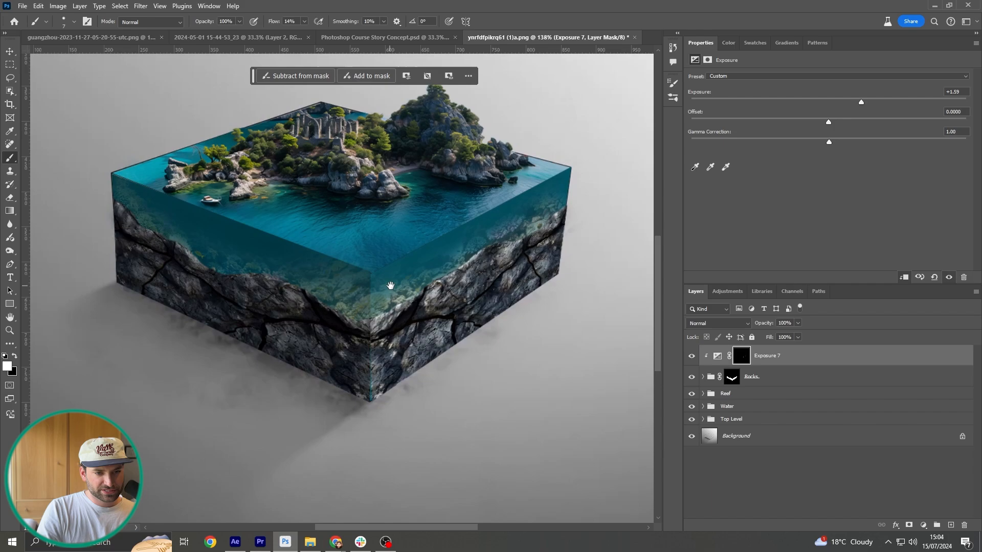
Open the Exposure 7 layer's Blending Options and split the Underlying Layer black slider under Blend If to 0 / 203.
click(896, 525)
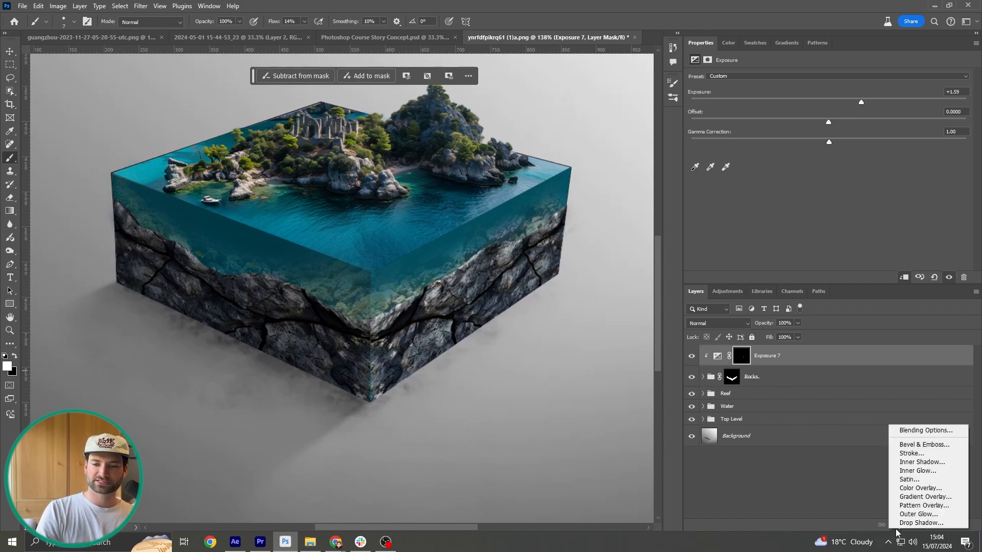
click(915, 434)
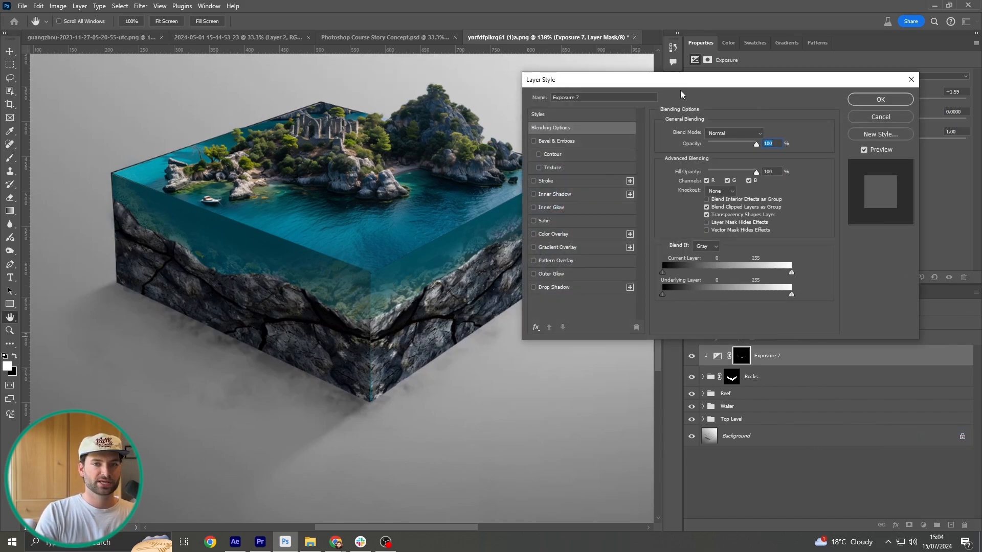
drag(679, 79, 654, 55)
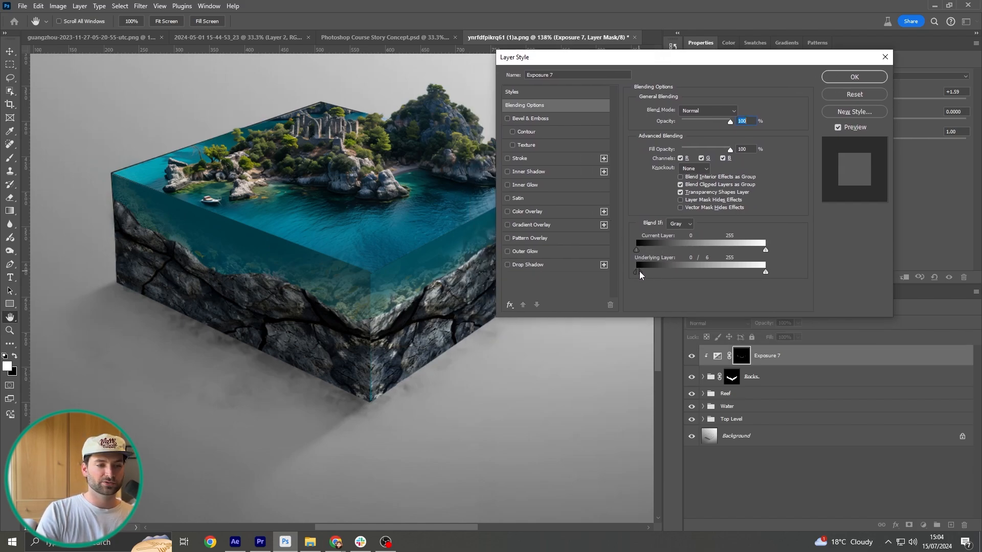
drag(665, 272, 686, 274)
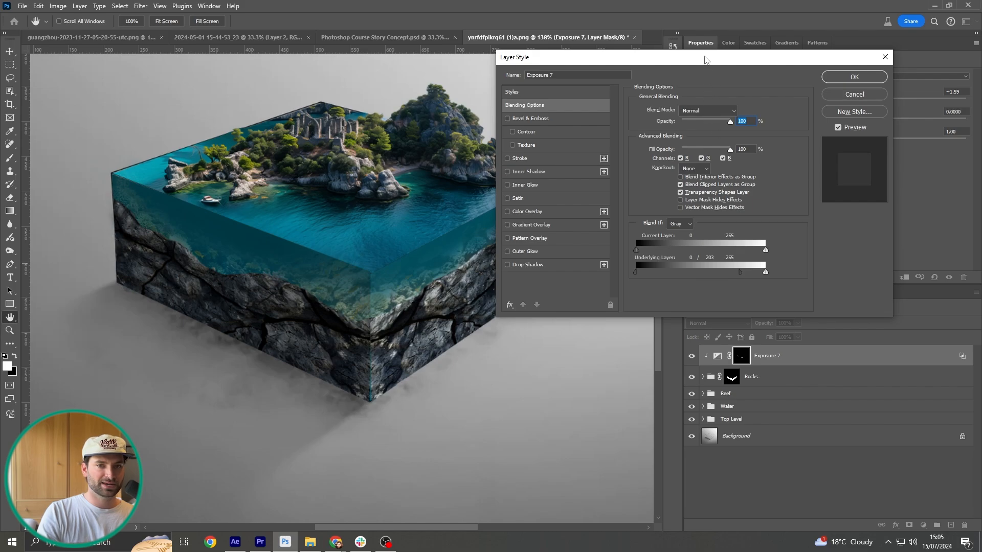
drag(706, 58, 746, 63)
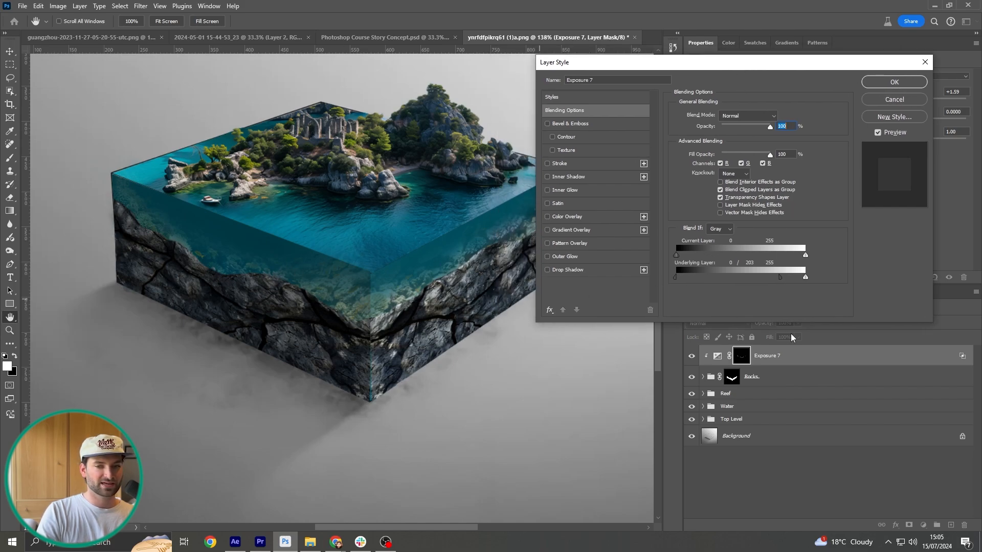
Try the Underlying Layer black slider unsplit at 101 and 52 to compare a hard shadow cutoff.
drag(781, 280, 769, 282)
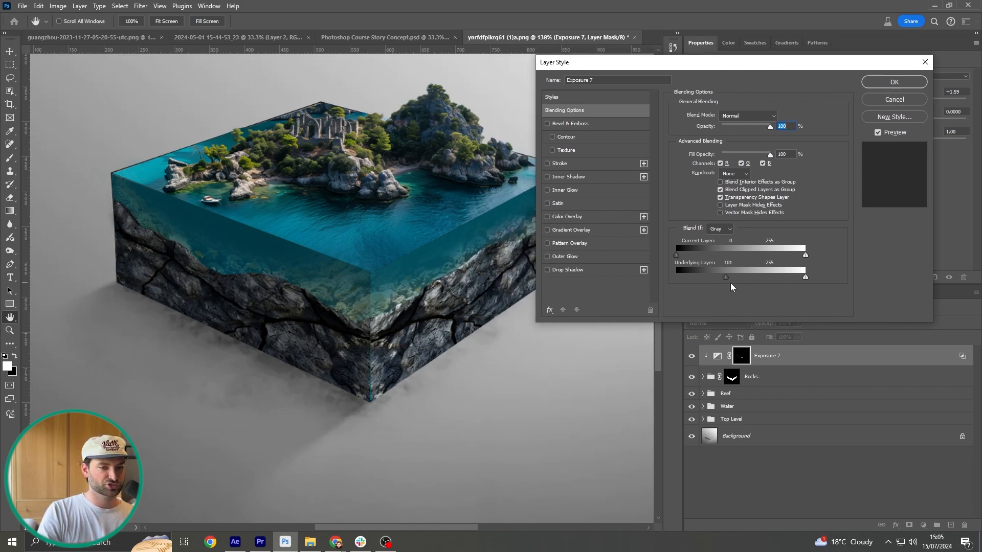
key(alt)
drag(678, 282, 704, 298)
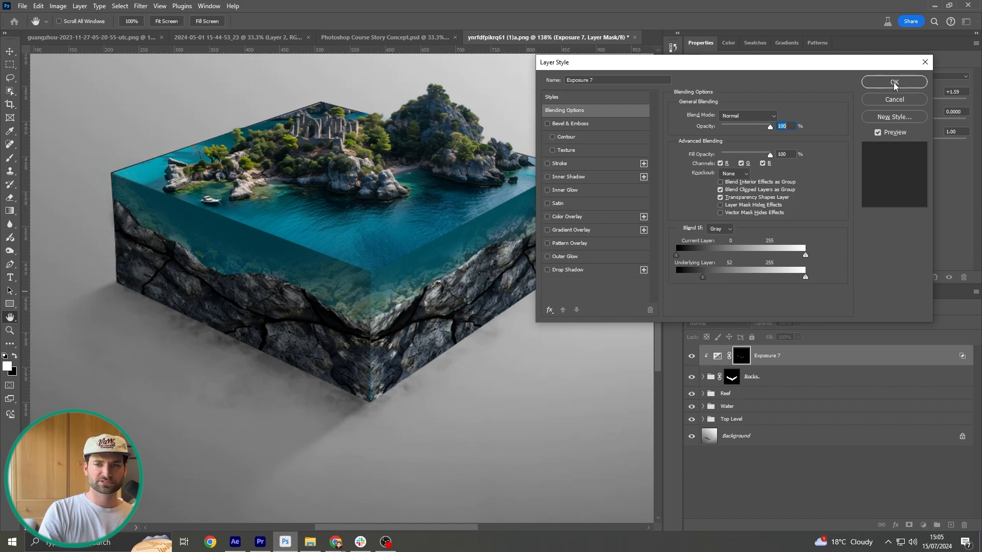
Split the Underlying Layer black slider to about 0 / 185 and apply the blending options to the rocks' exposure layer.
drag(703, 277, 773, 275)
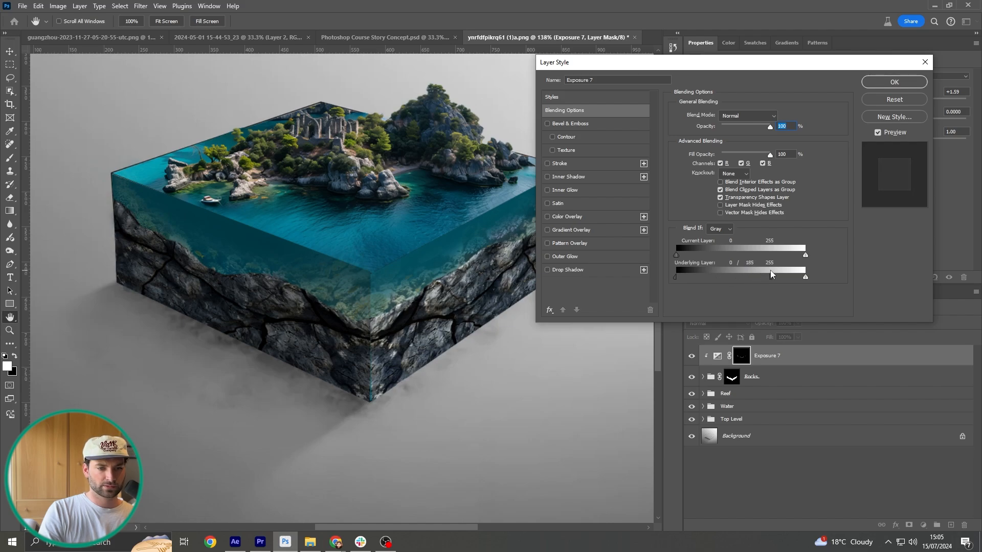
click(894, 82)
scroll(579, 347, down, 5)
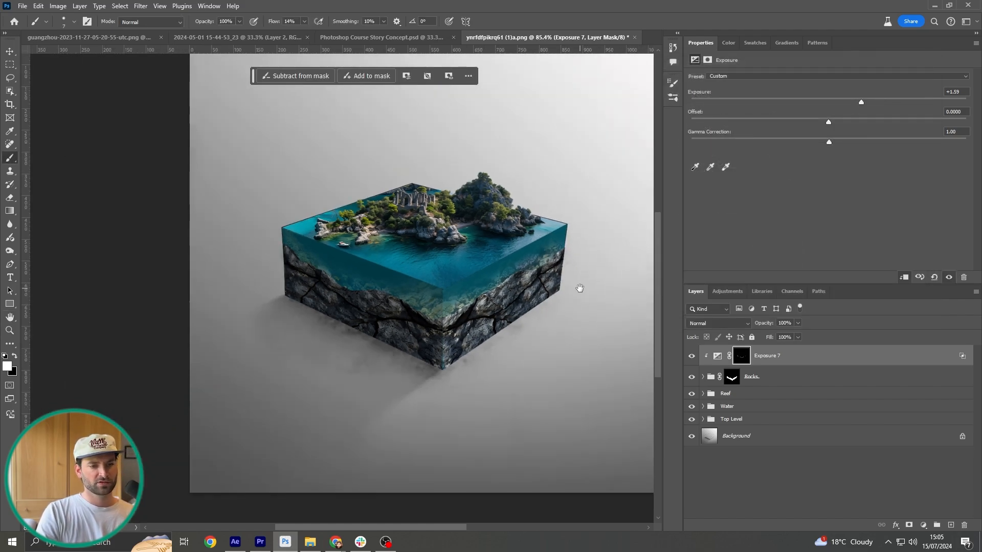
Toggle the Exposure 7 layer's visibility to compare the rocks with and without the exposure adjustment.
click(693, 358)
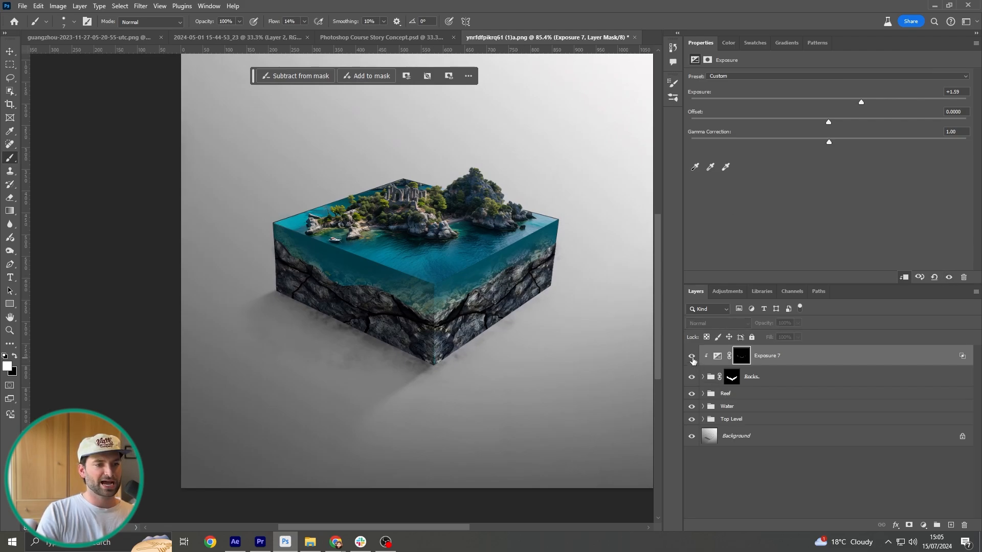
click(692, 357)
click(692, 357)
click(692, 358)
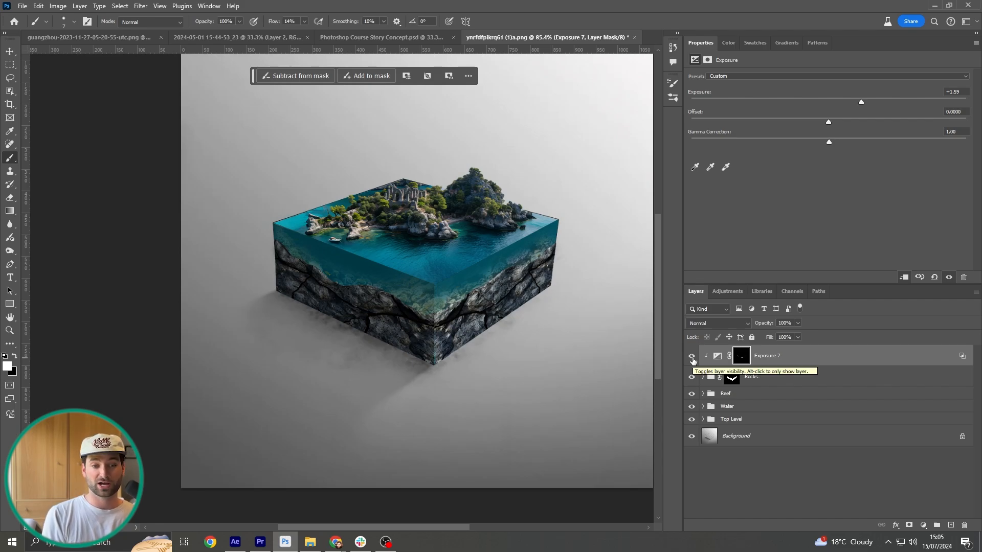
scroll(421, 285, up, 1)
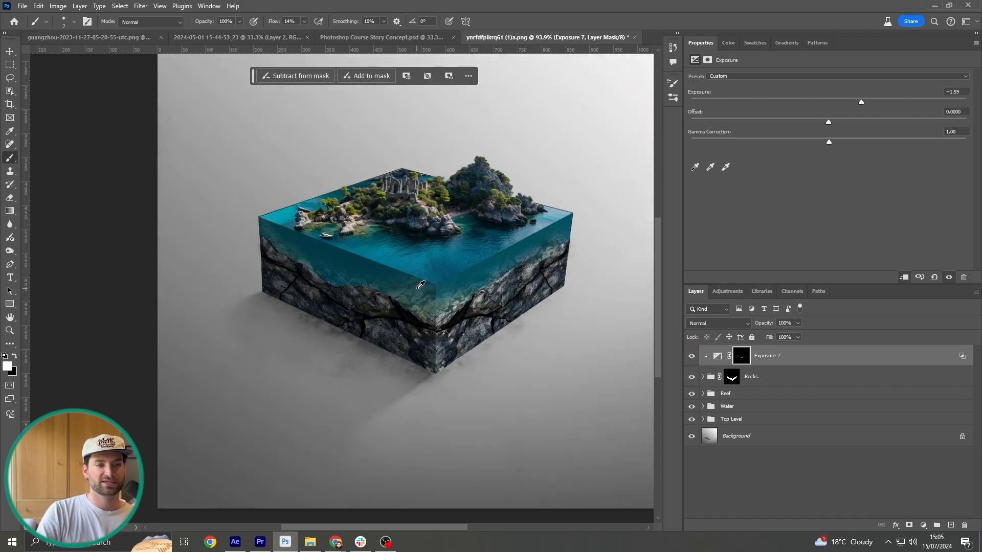
scroll(410, 220, up, 1)
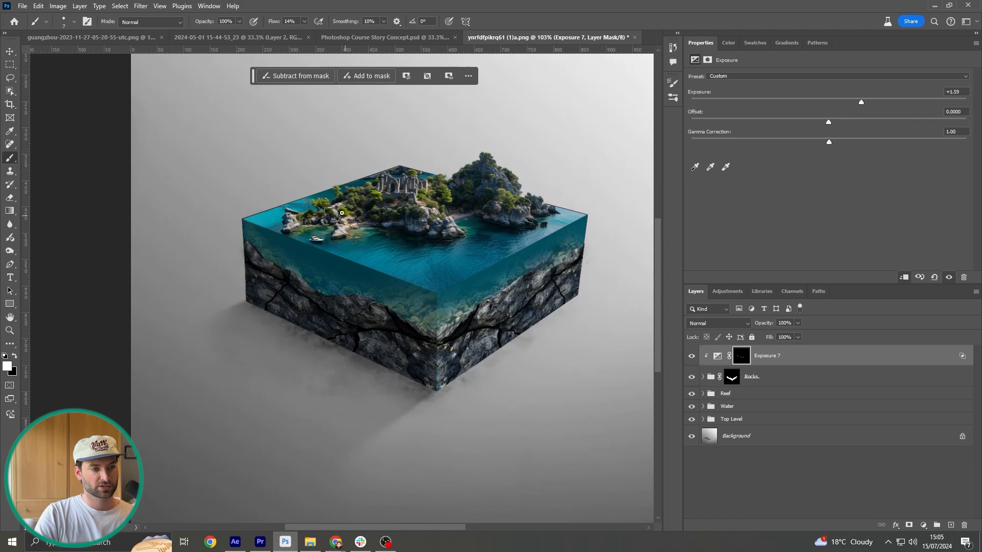
Create a new layer above Exposure 7 and set up a fine white brush with 100% flow.
click(780, 363)
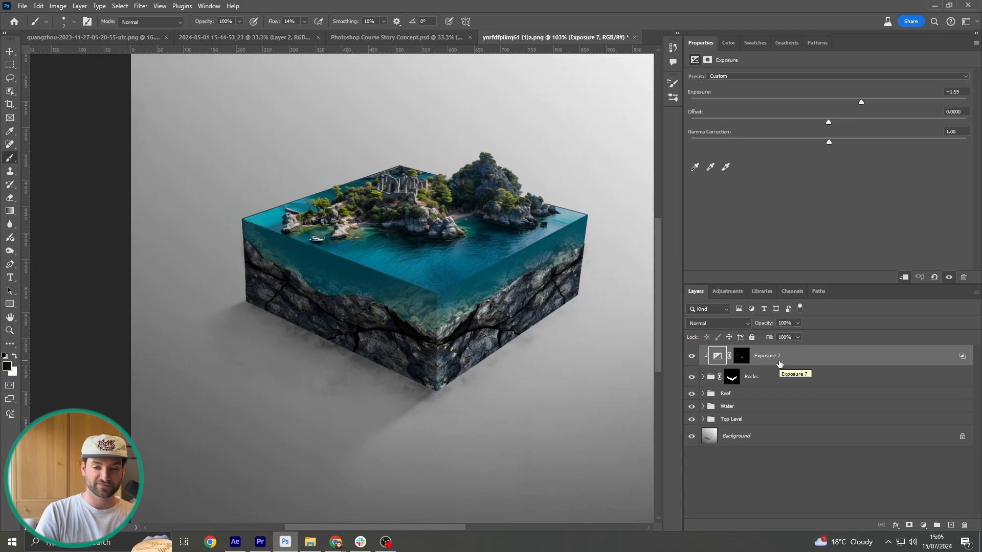
click(951, 525)
key(x)
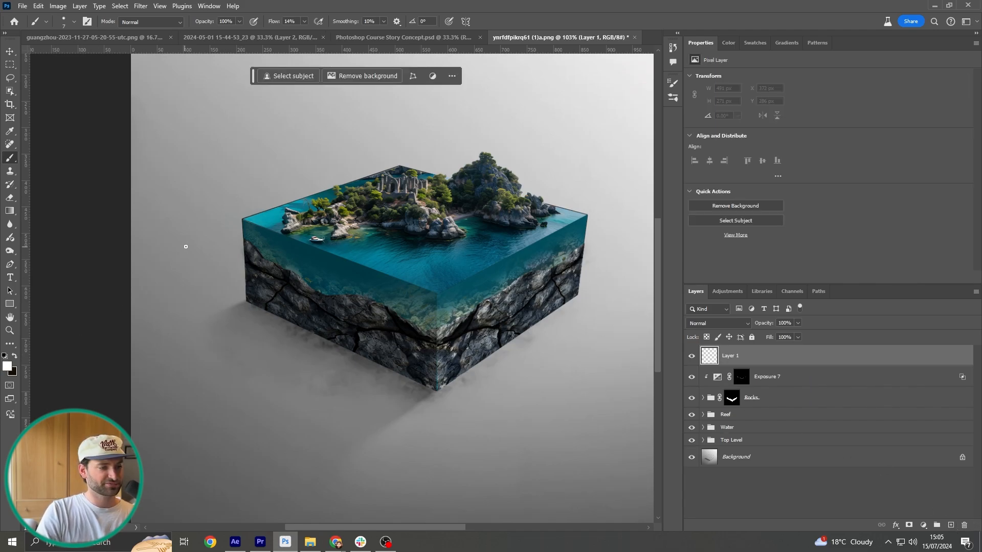
scroll(242, 232, up, 5)
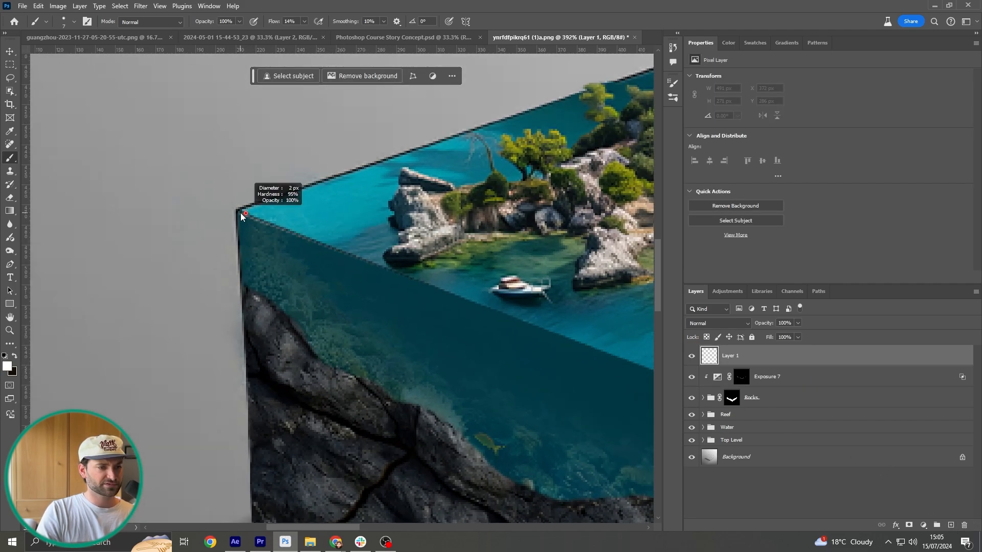
drag(242, 214, 241, 213)
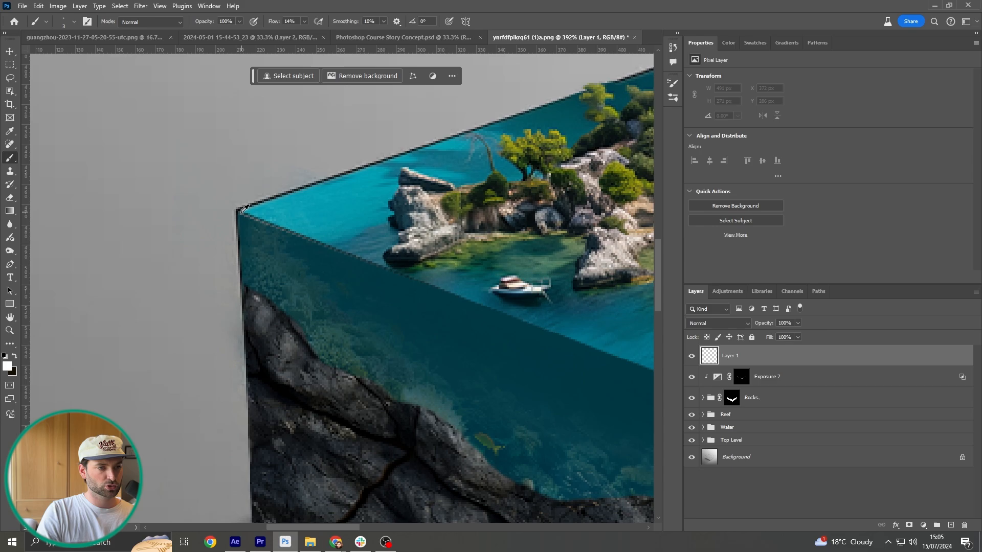
click(304, 21)
click(343, 33)
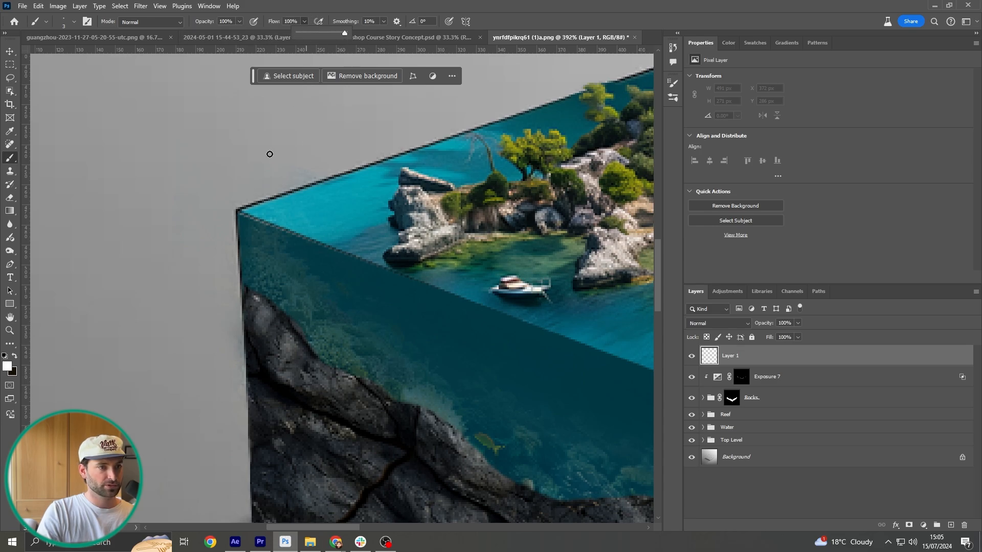
Paint straight white lines along the two front upper edges of the box, joining the left, front and right corners.
click(239, 212)
drag(342, 249, 138, 180)
mouse_move(571, 327)
mouse_down()
mouse_move(416, 281)
mouse_move(197, 188)
mouse_up()
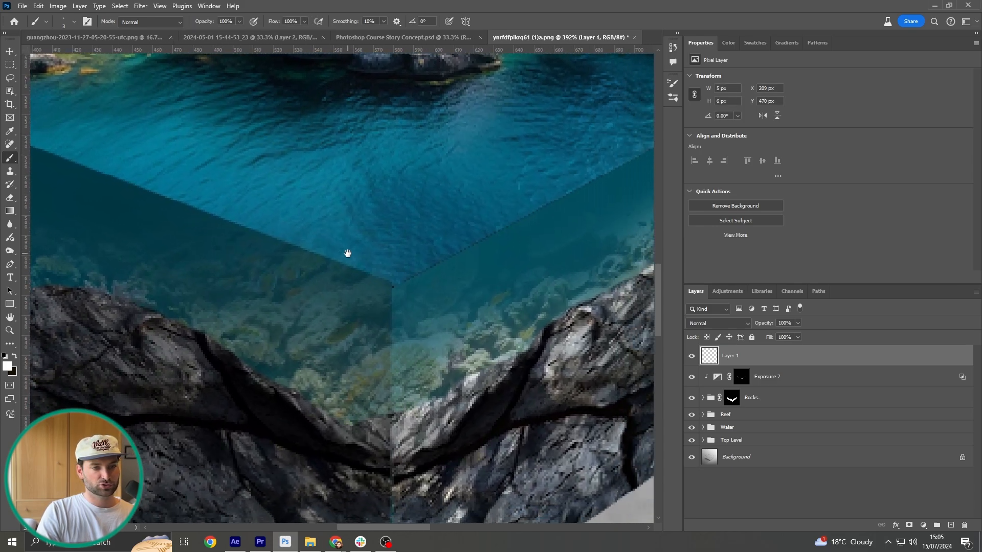
drag(347, 253, 335, 247)
shift+click(381, 278)
drag(421, 250, 208, 313)
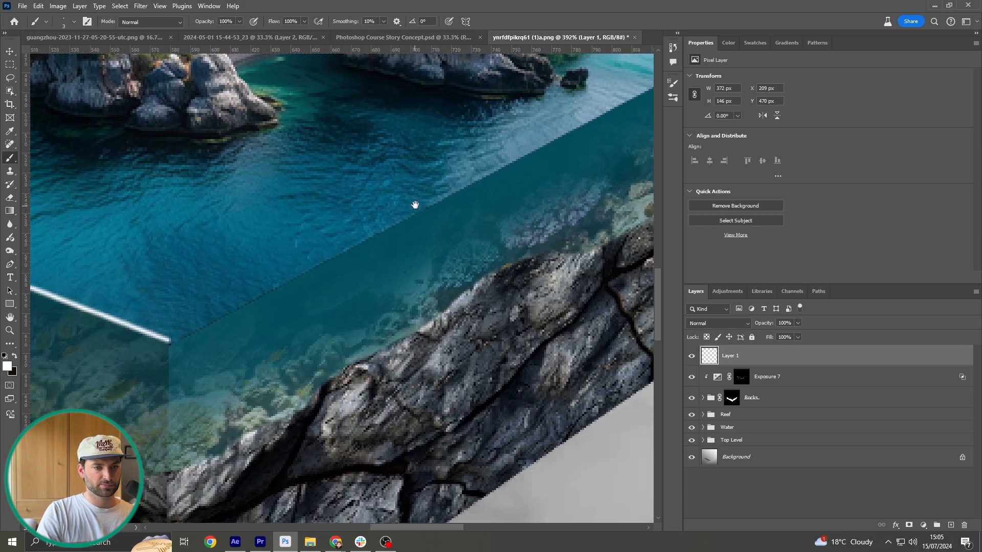
drag(442, 189, 278, 263)
shift+click(575, 117)
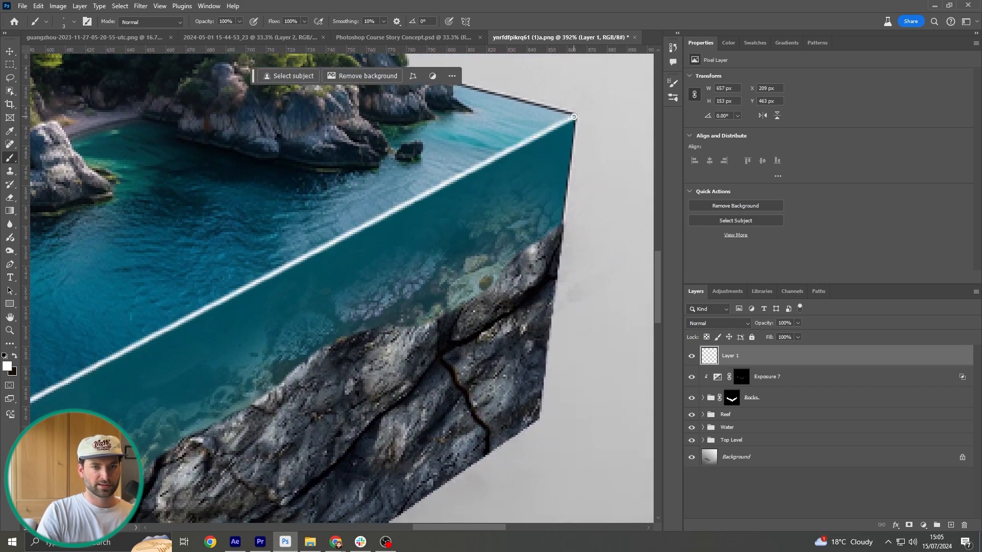
Paint a straight white line down the box's vertical front edge, from the upper front corner to the bottom corner.
drag(124, 309, 347, 153)
drag(236, 250, 353, 152)
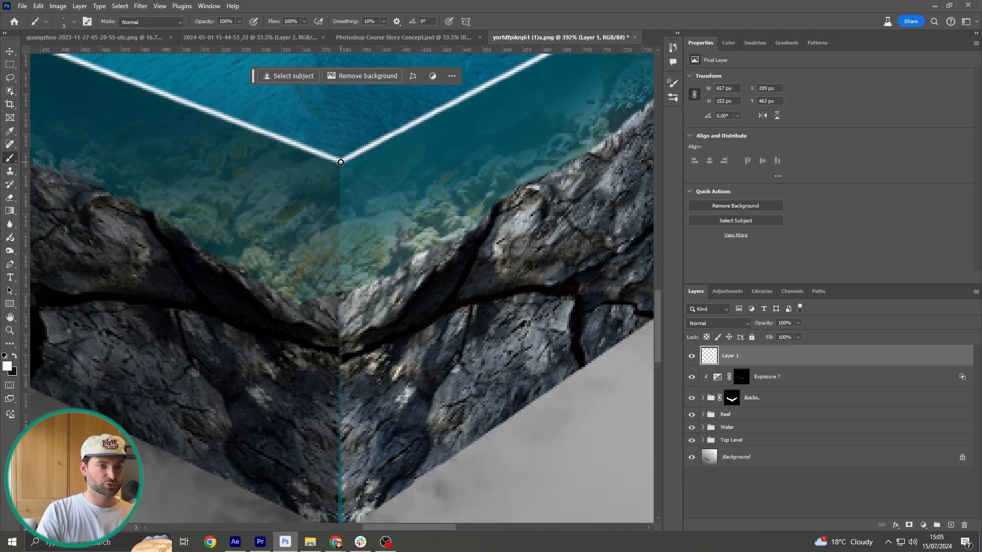
scroll(340, 161, down, 5)
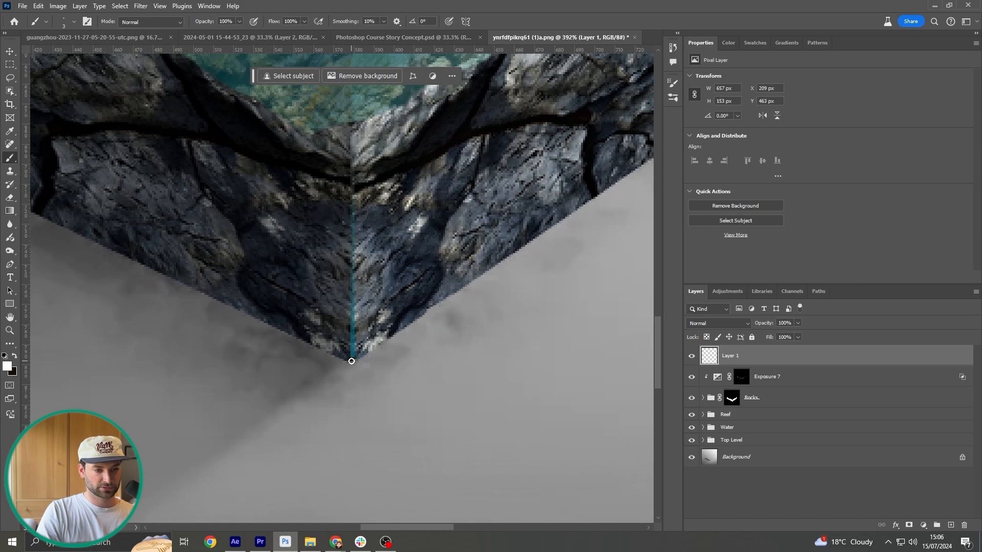
shift+click(352, 361)
scroll(350, 277, down, 6)
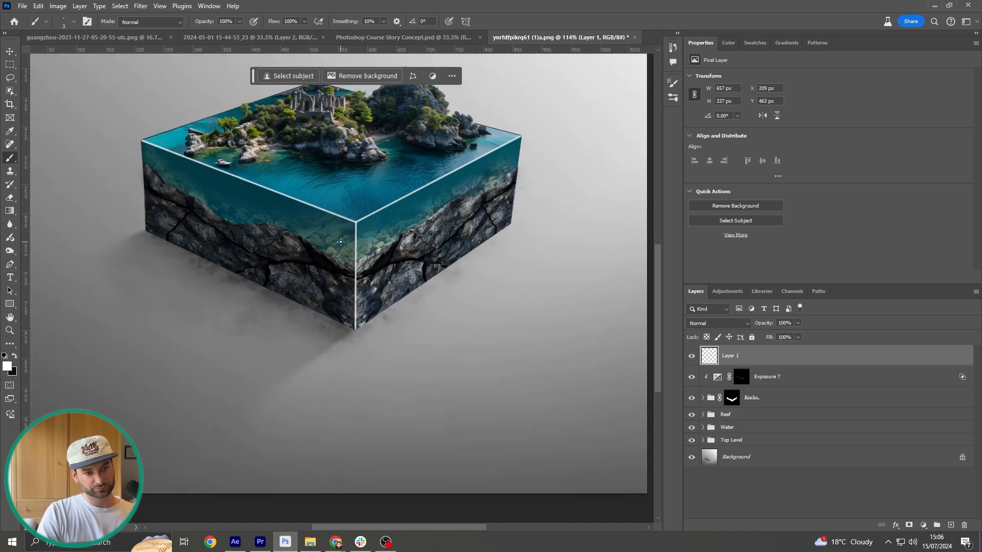
Set the edge-line layer's blend mode to Soft Light and its opacity to 42%, and deselect it to view the composite.
click(748, 323)
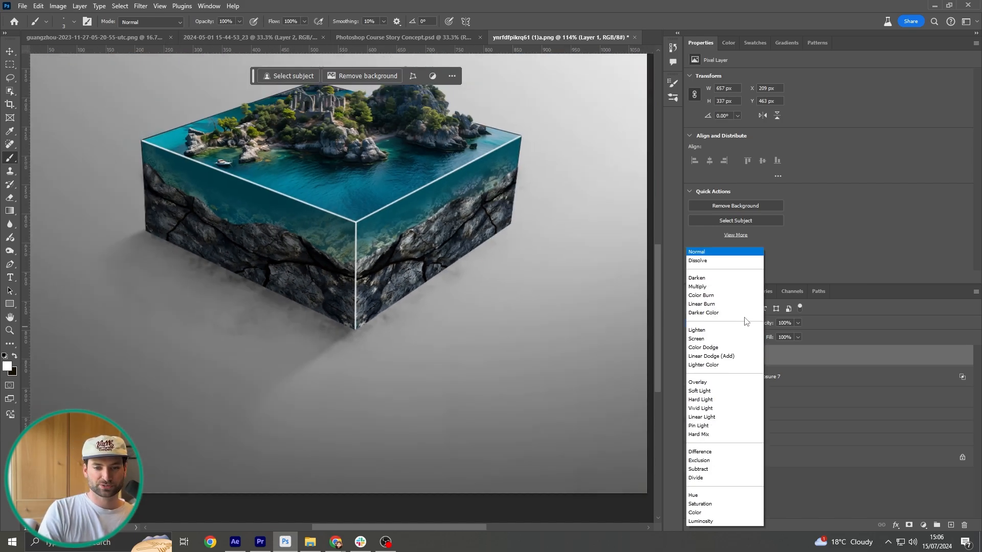
click(729, 391)
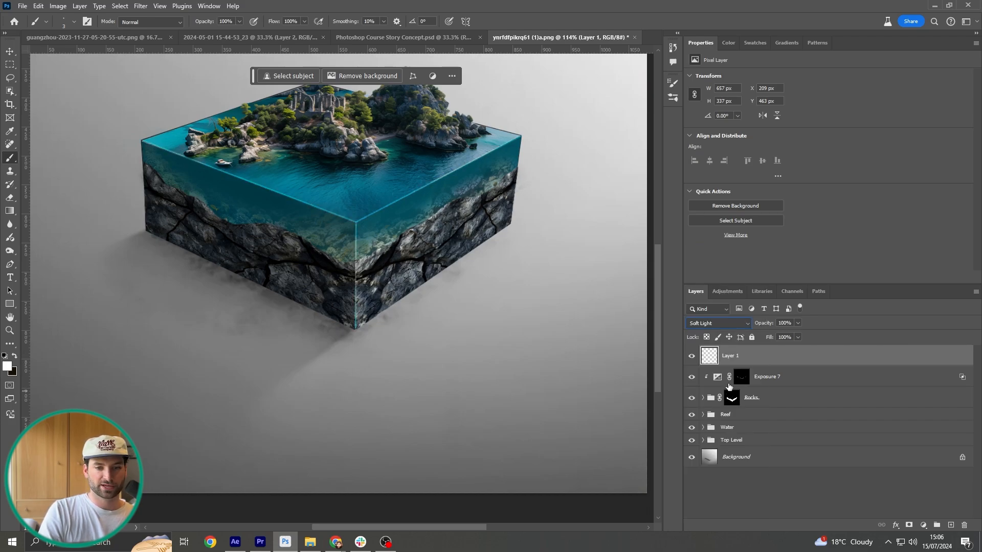
click(798, 323)
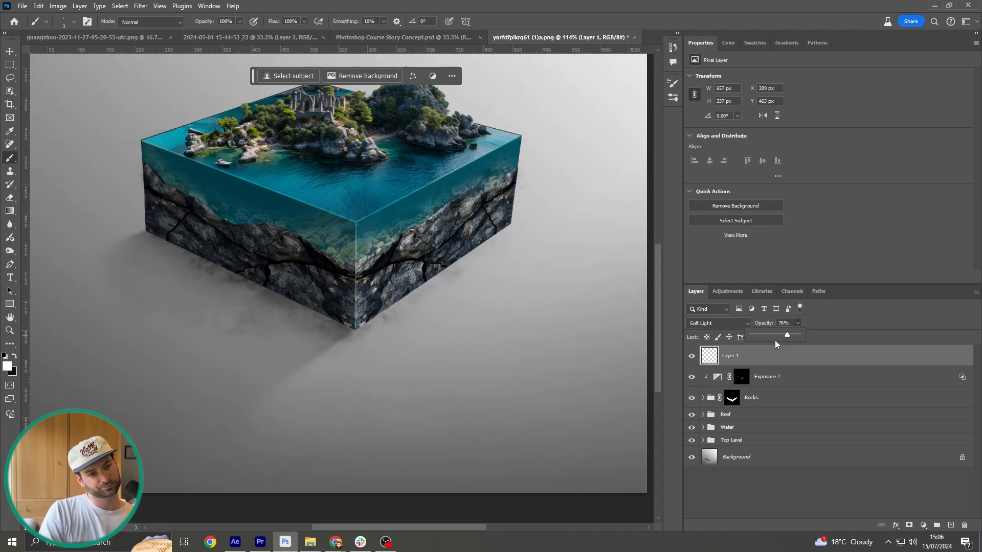
drag(767, 336, 766, 333)
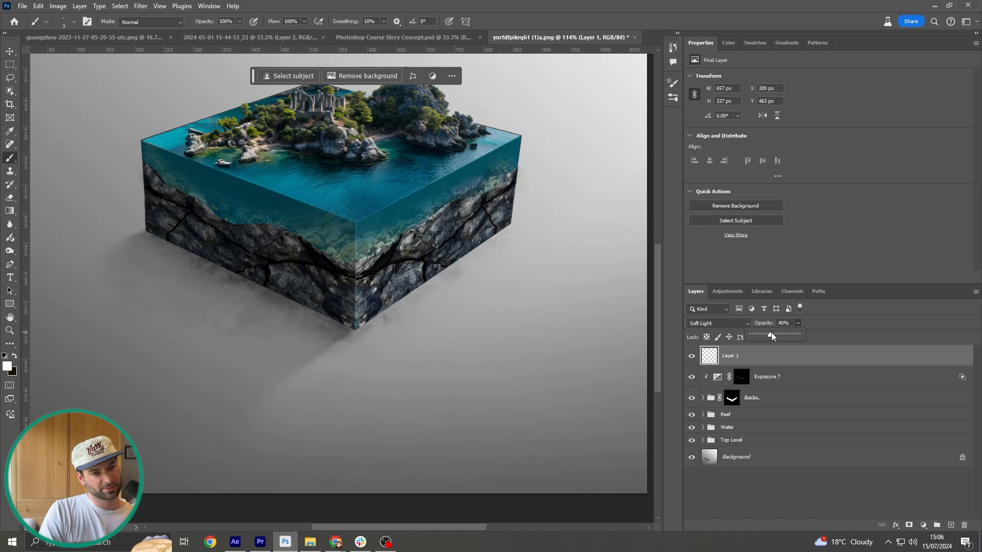
click(11, 53)
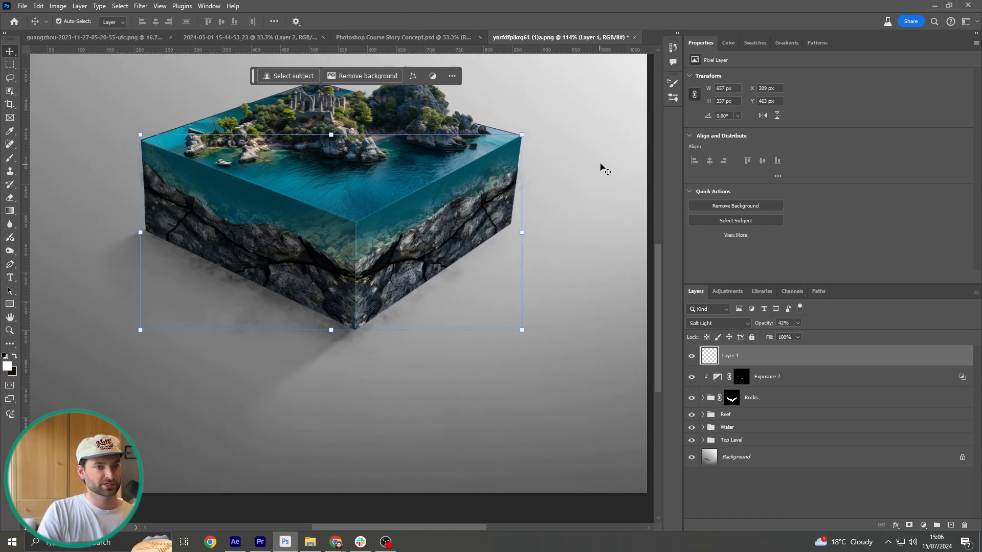
click(602, 164)
scroll(592, 144, down, 3)
drag(580, 123, 570, 168)
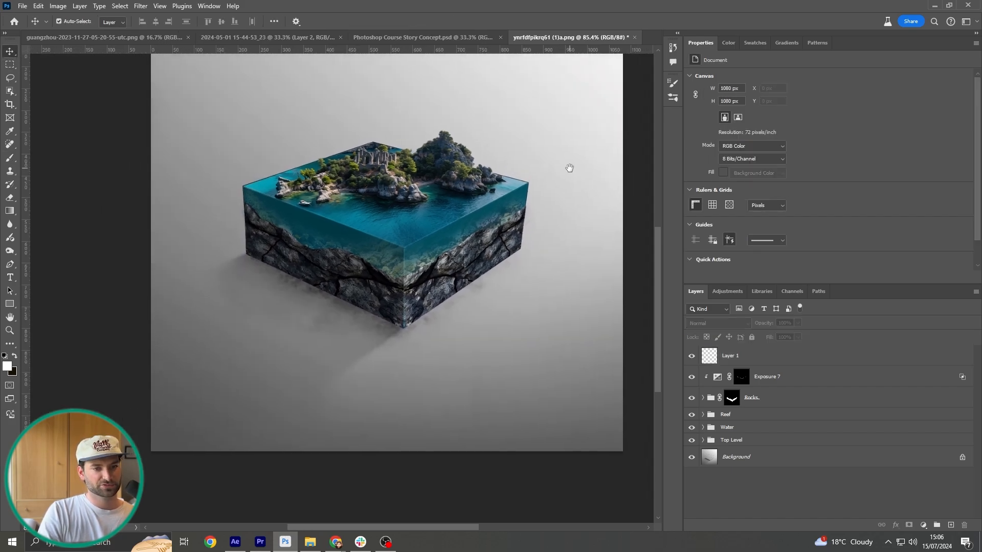
Add a layer mask to Layer 1 and set up a 106 px brush with 6% flow.
click(726, 357)
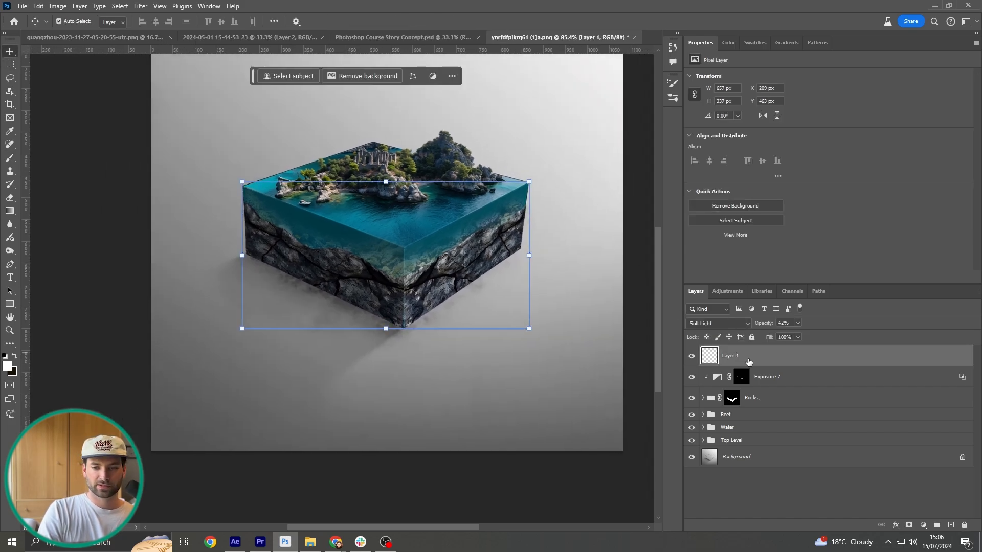
click(909, 525)
key(b)
mouse_move(414, 226)
mouse_down()
mouse_move(429, 227)
mouse_move(425, 259)
mouse_up()
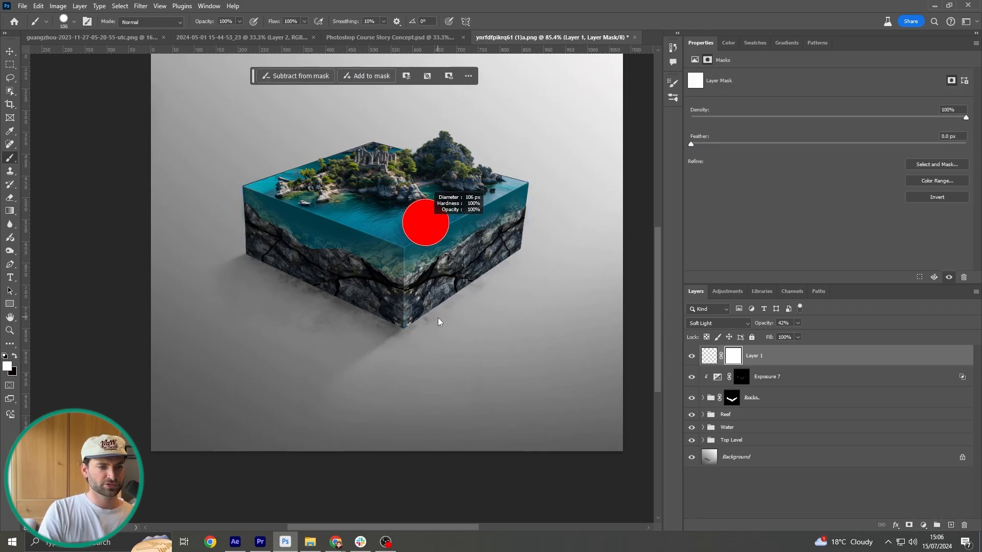
click(304, 22)
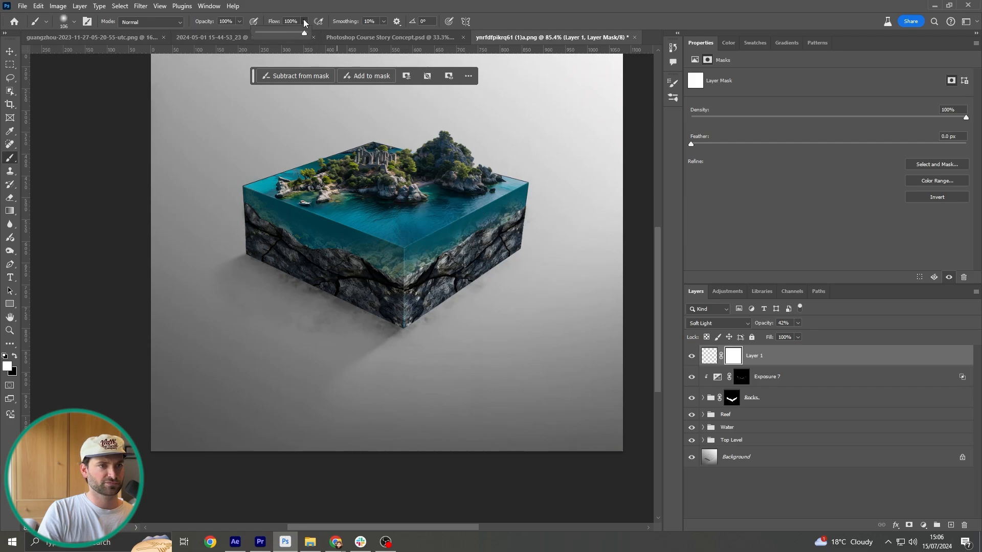
drag(262, 41, 260, 42)
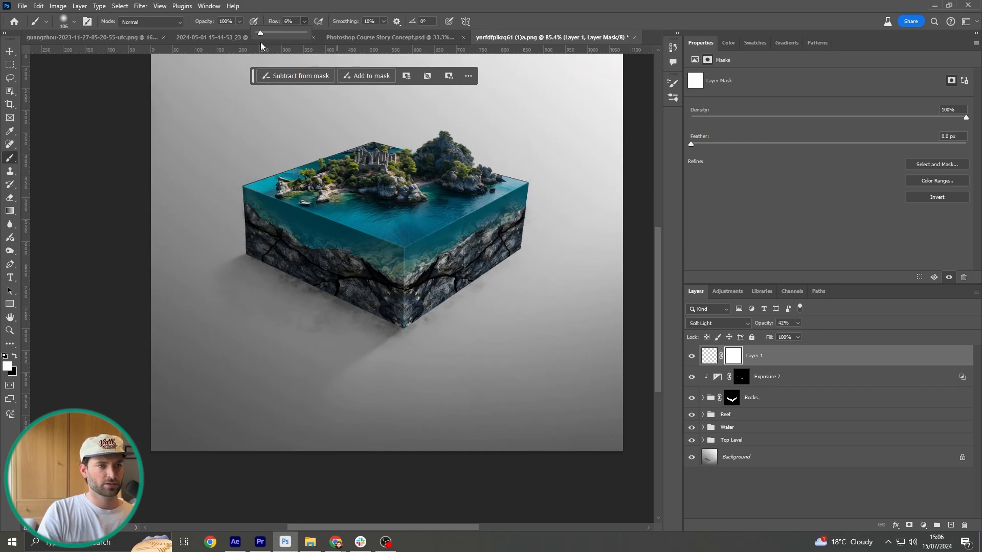
Paint black on Layer 1's mask along the box's front edges to soften and fade the white highlight lines.
click(404, 243)
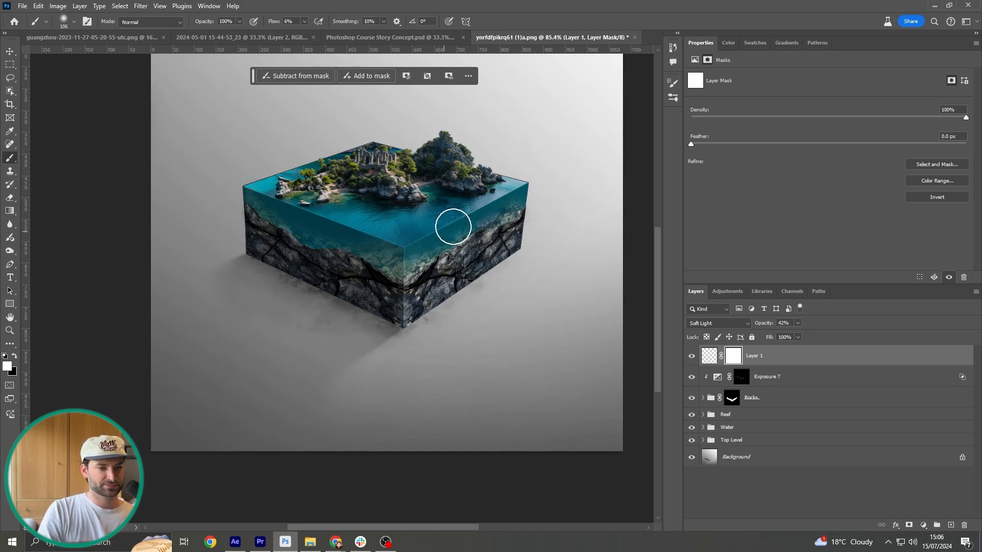
key(x)
mouse_move(440, 227)
mouse_down()
mouse_move(434, 233)
mouse_move(500, 202)
mouse_move(389, 279)
mouse_move(382, 352)
mouse_move(404, 355)
mouse_move(405, 248)
mouse_move(380, 226)
mouse_move(338, 236)
mouse_move(291, 203)
mouse_move(299, 210)
mouse_up()
scroll(519, 271, down, 1)
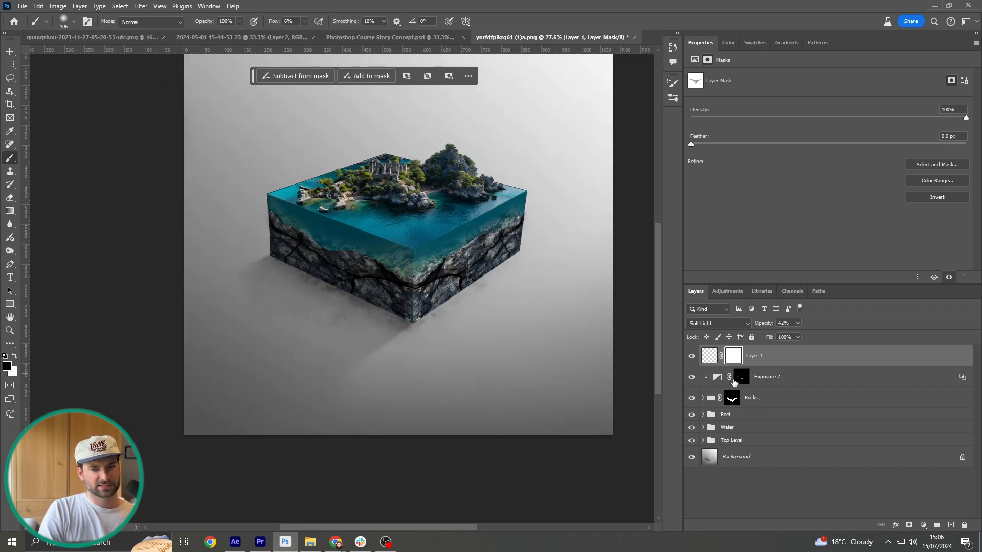
Toggle Layer 1's visibility repeatedly to compare the box with and without the edge highlights.
scroll(490, 257, up, 4)
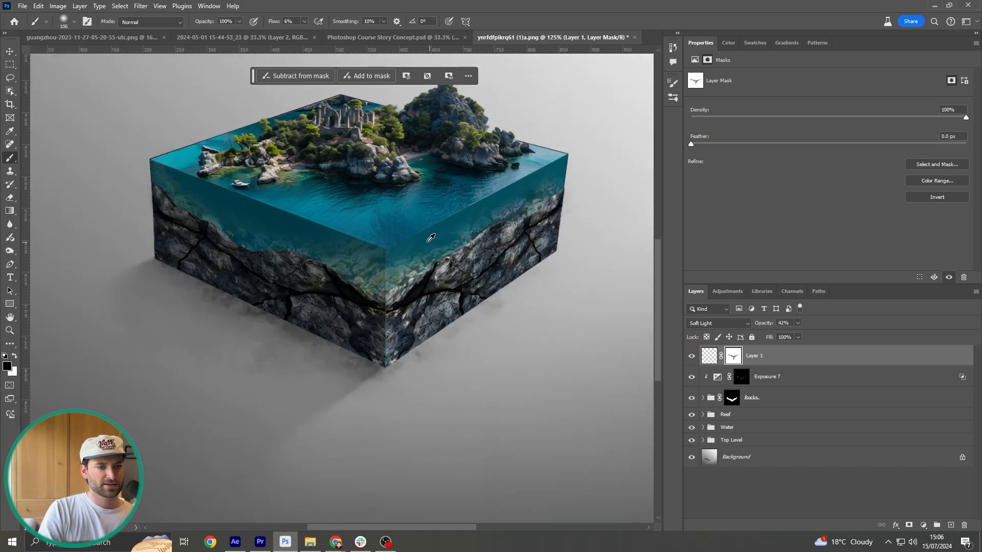
click(691, 357)
click(691, 356)
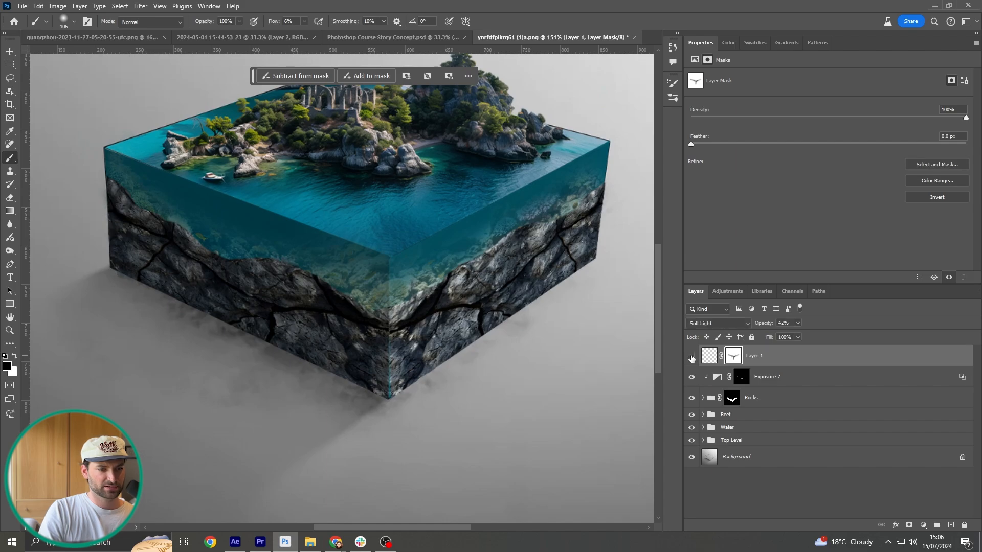
click(692, 356)
click(691, 357)
click(692, 357)
click(691, 356)
click(691, 357)
click(692, 356)
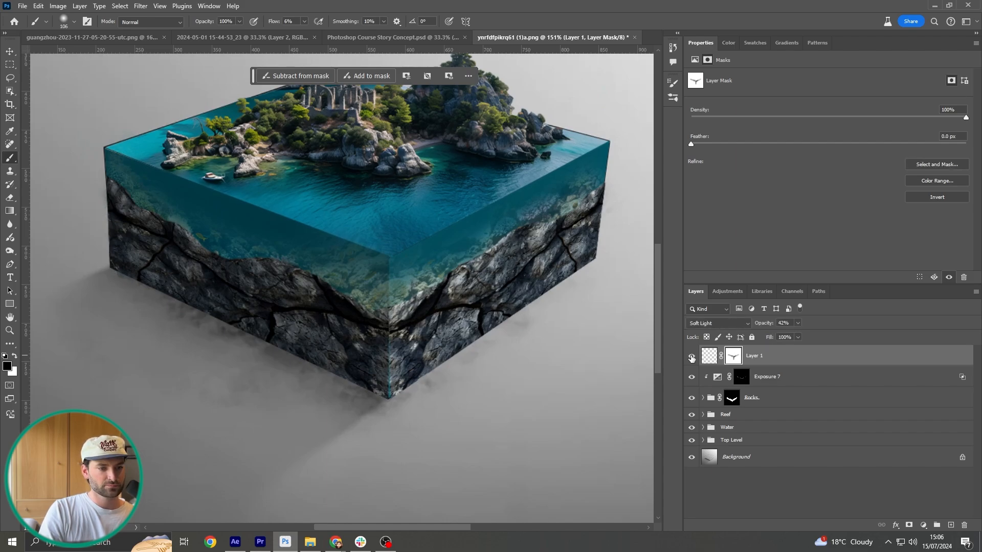
scroll(406, 313, down, 4)
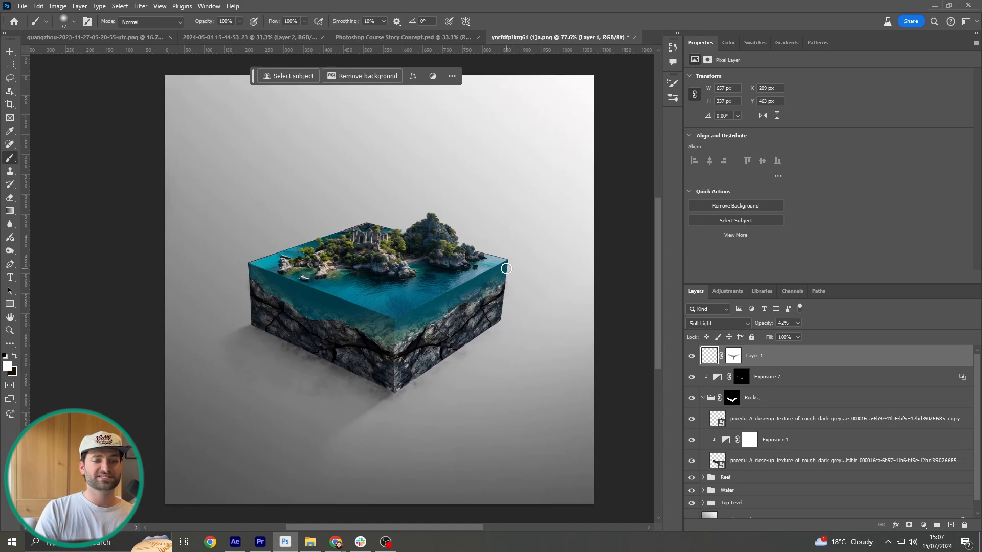
Add a new layer above Layer 1 and set the Pen tool's shape fill to the dark teal recent colour.
scroll(506, 269, up, 2)
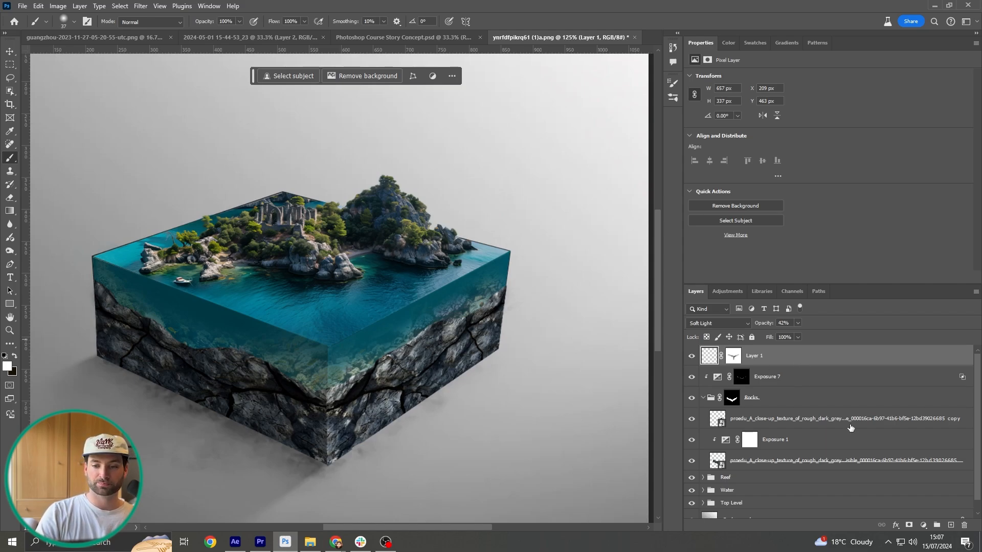
click(965, 525)
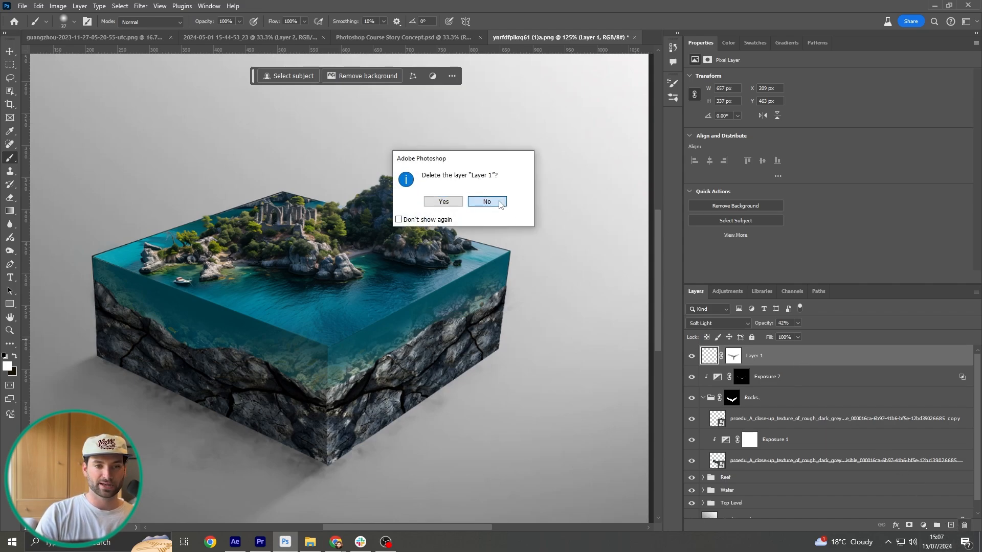
click(487, 202)
click(951, 525)
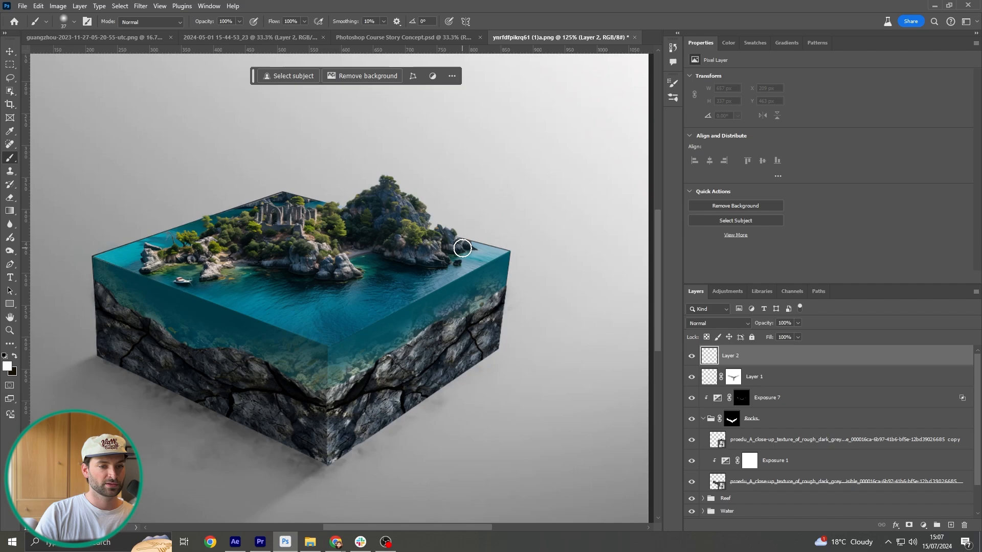
click(9, 266)
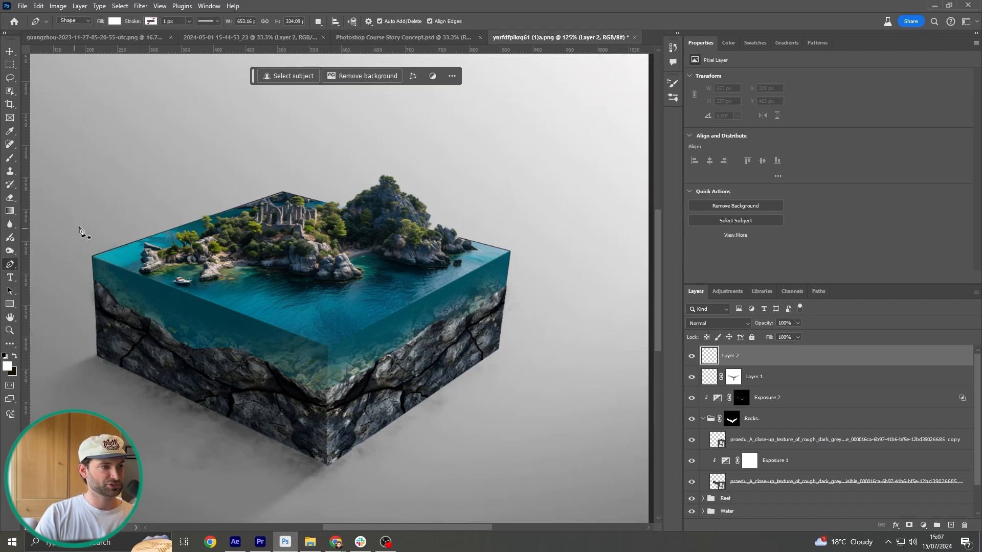
click(114, 22)
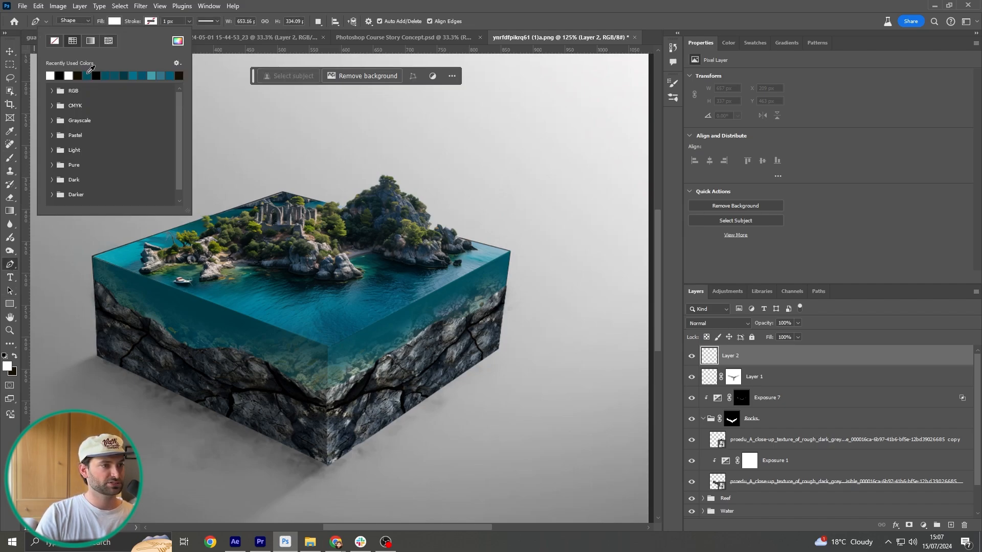
click(88, 76)
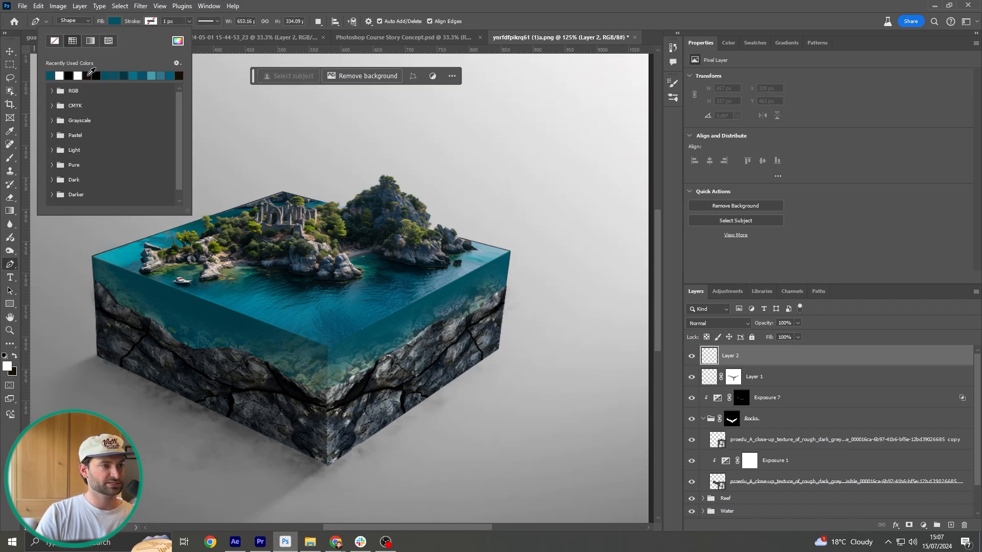
Draw a closed shape about 60 × 50 px with the Pen tool over the far-right corner of the box's water side.
click(511, 252)
click(511, 253)
click(507, 283)
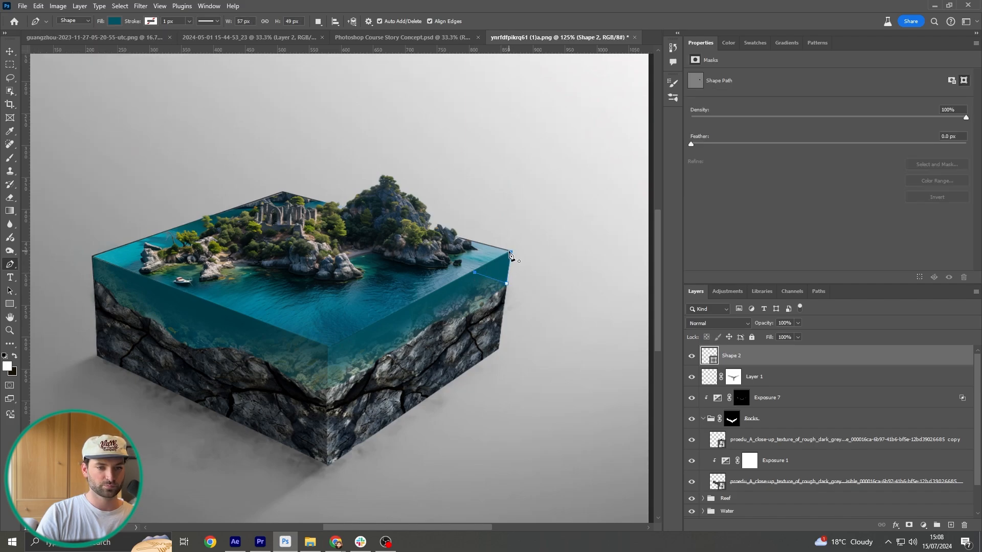
key(ctrl+z)
scroll(479, 273, up, 5)
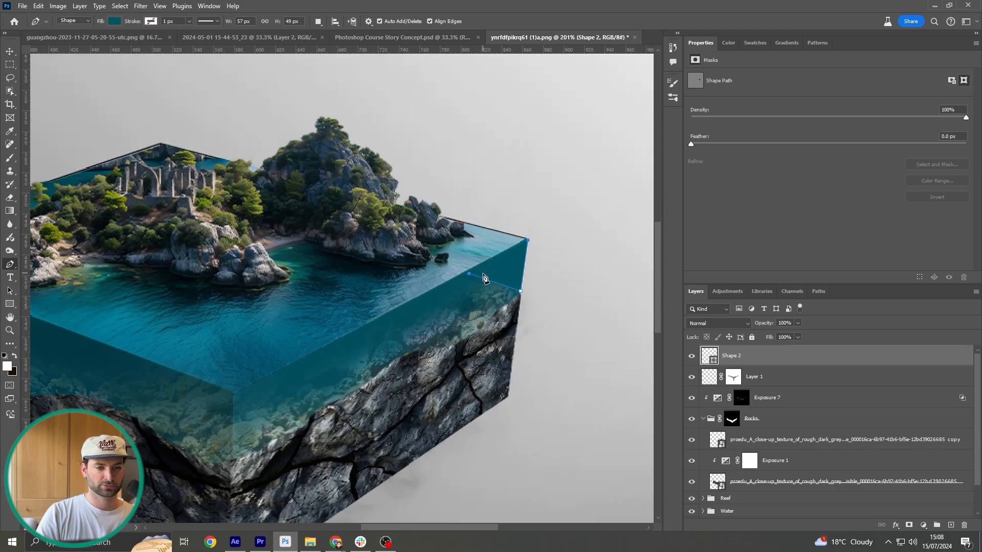
click(456, 267)
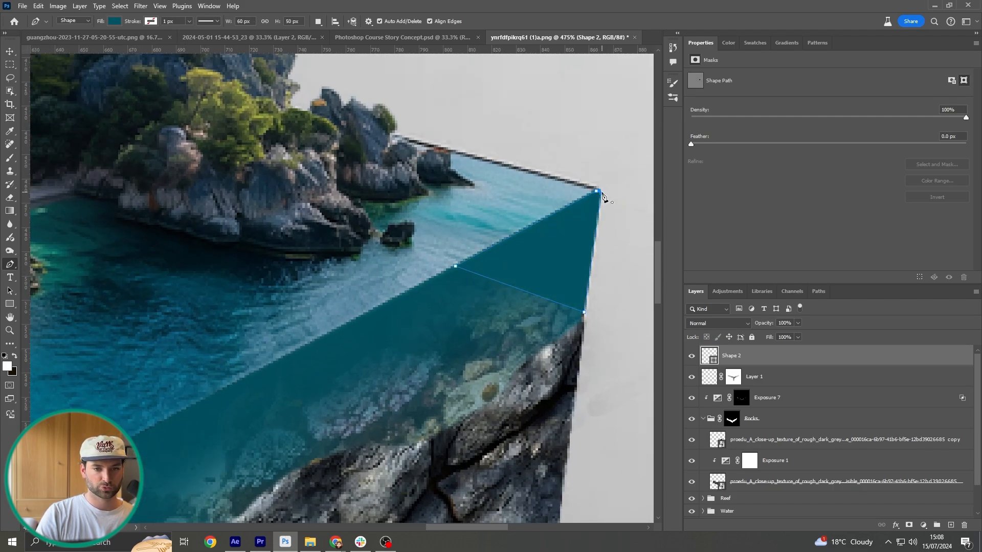
click(597, 190)
scroll(603, 197, down, 2)
Change the corner shape's fill to the light teal #4da1b3 sampled from the water surface.
click(115, 21)
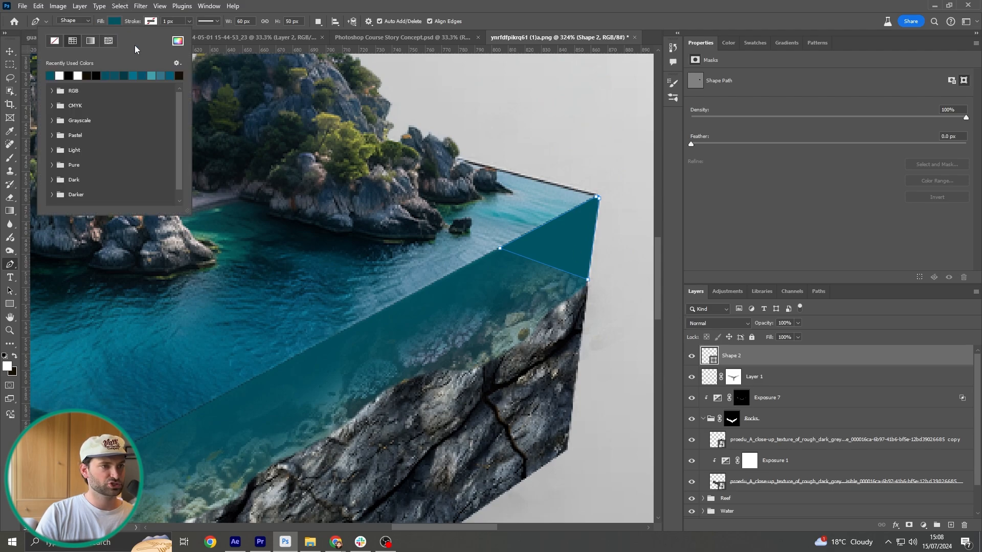
click(177, 40)
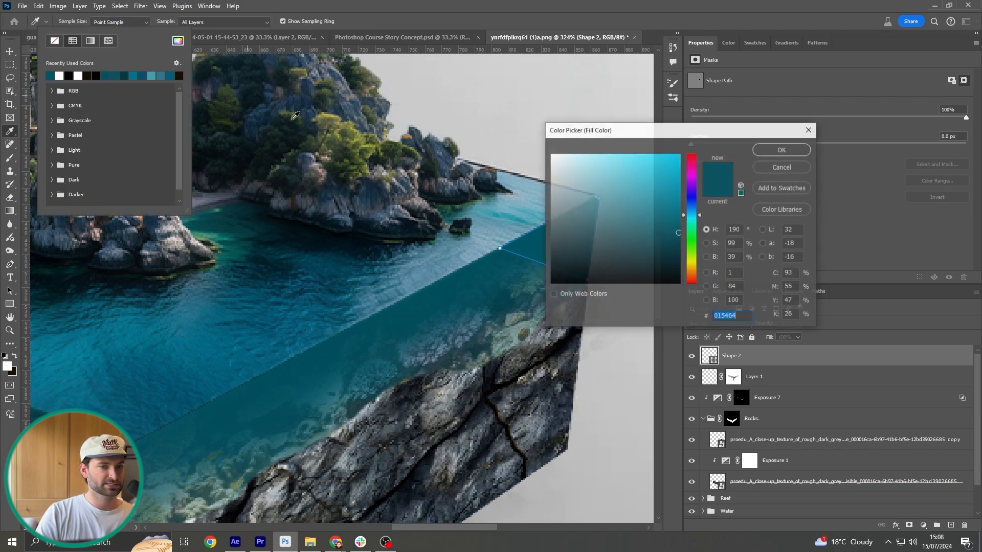
click(531, 210)
click(521, 210)
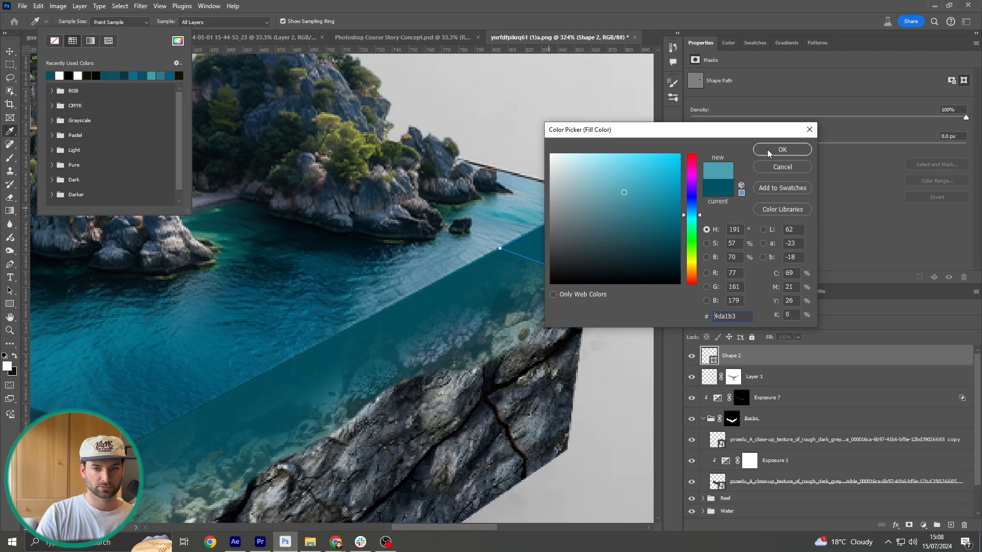
click(783, 149)
scroll(621, 261, down, 3)
Set Shape 2's blend mode to Overlay and deselect it to view the corner highlight.
click(770, 357)
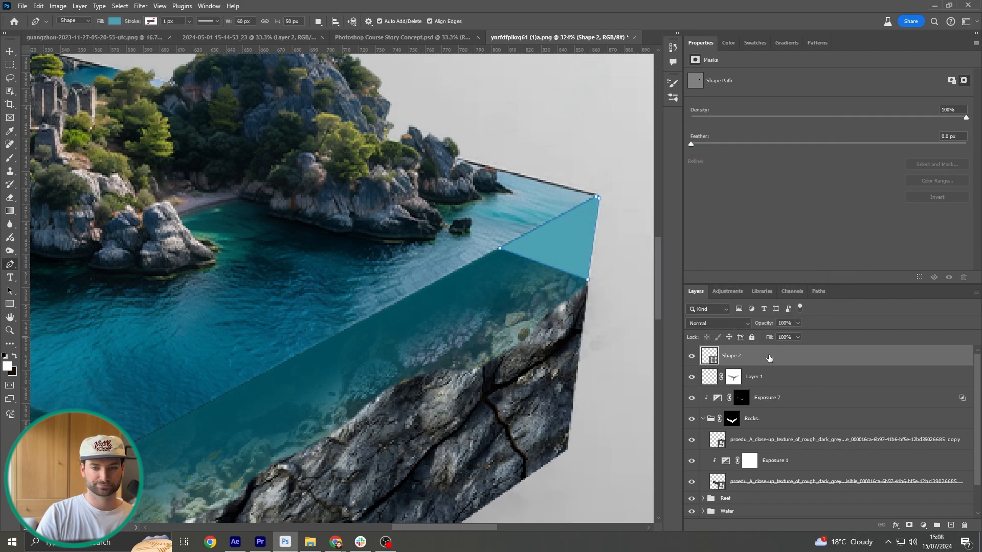
scroll(619, 263, down, 1)
click(726, 323)
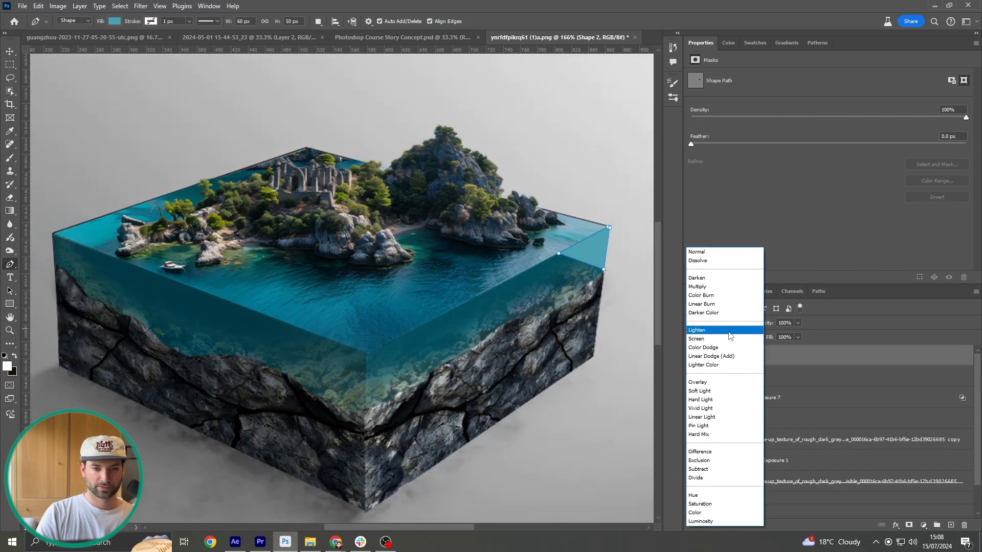
click(730, 387)
key(v)
click(520, 137)
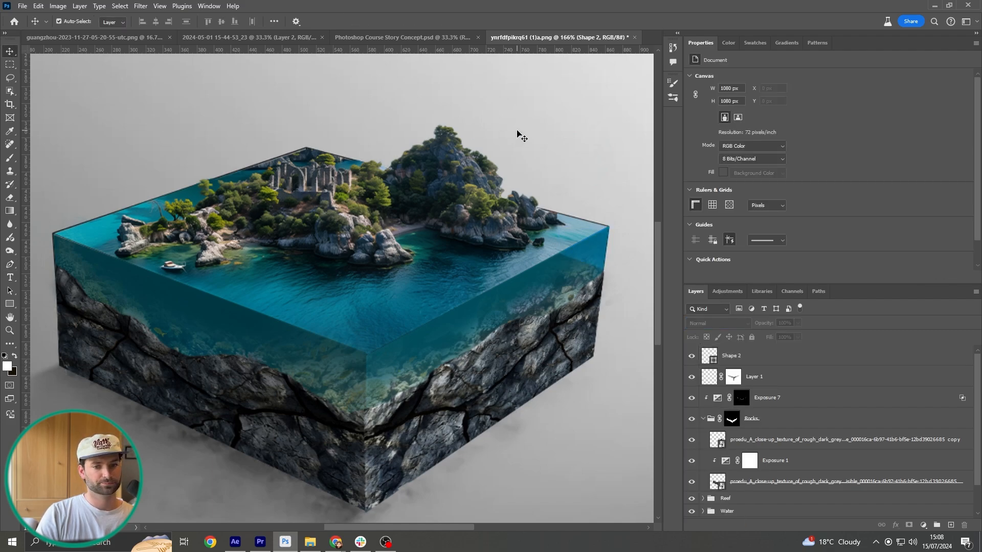
scroll(580, 151, down, 2)
Add a layer mask to Shape 2 and fade the highlight inward from the box's right corner with a black-to-white linear gradient.
click(742, 373)
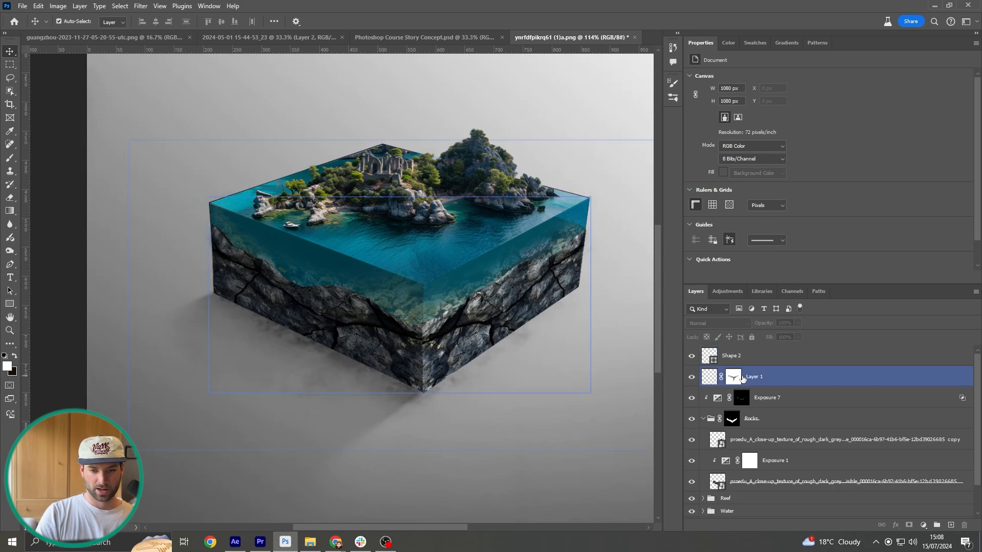
click(742, 361)
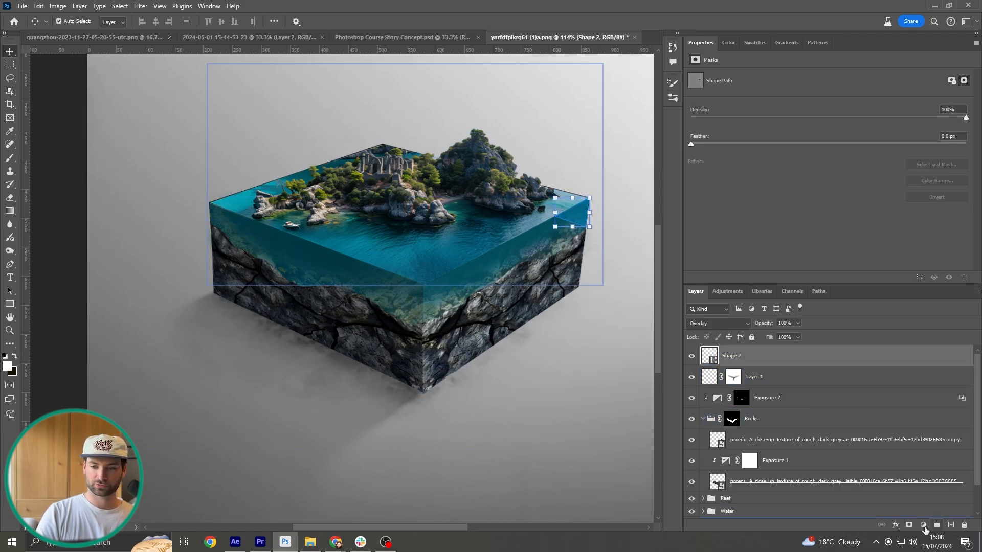
click(909, 525)
click(10, 210)
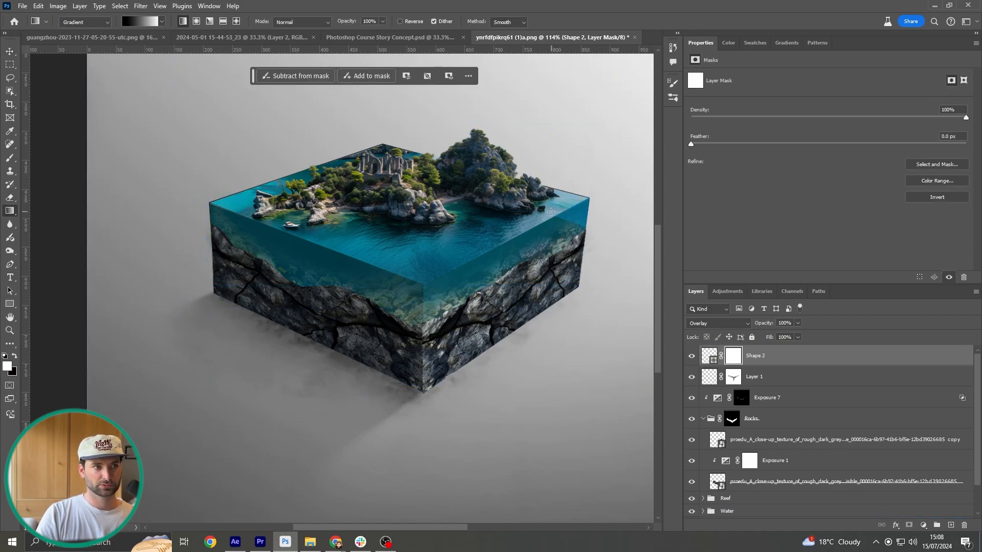
drag(551, 212, 591, 211)
scroll(592, 197, down, 2)
click(10, 51)
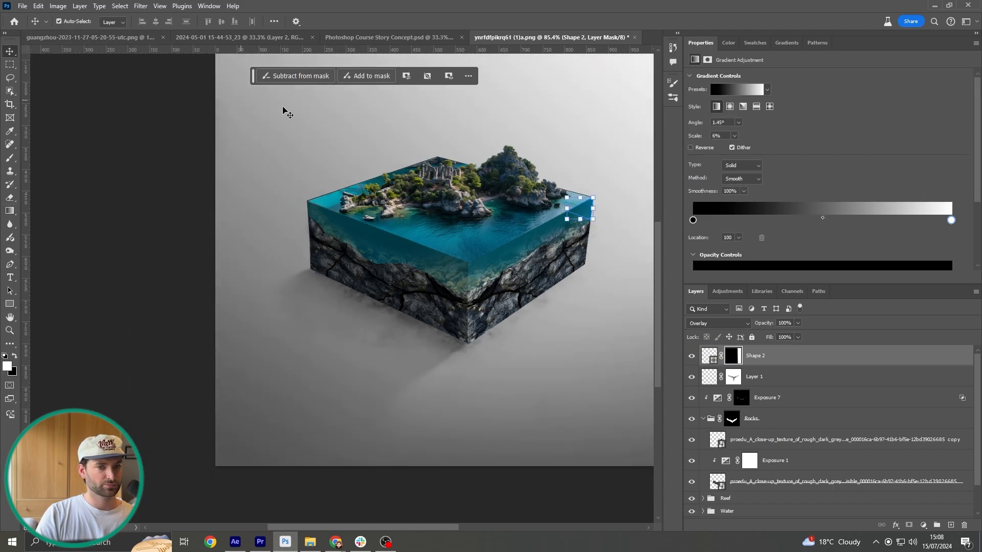
click(583, 115)
Toggle Shape 2's visibility to compare the box corner with and without the highlight.
scroll(592, 124, up, 2)
scroll(593, 148, right, 3)
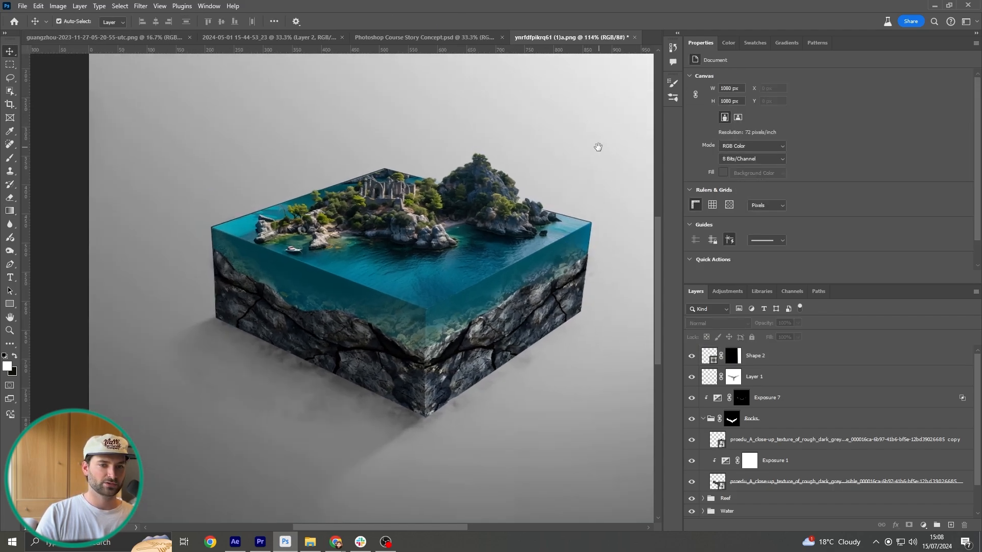
click(696, 360)
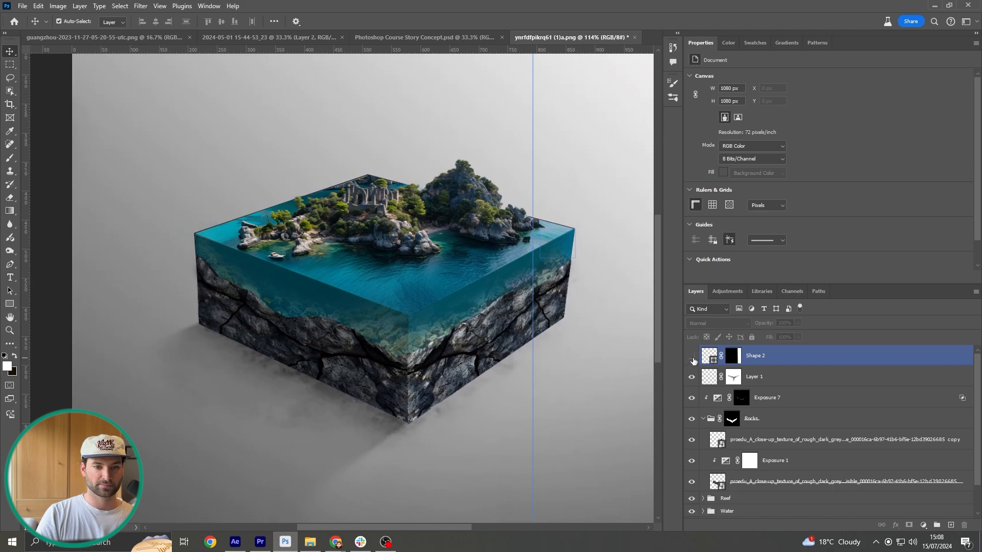
click(693, 360)
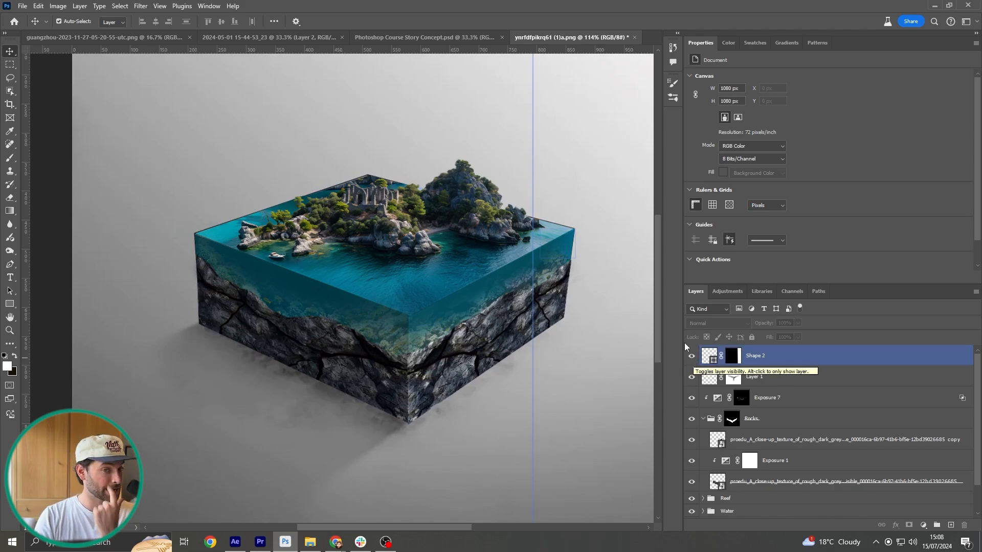
click(588, 143)
scroll(593, 148, down, 1)
scroll(594, 148, right, 2)
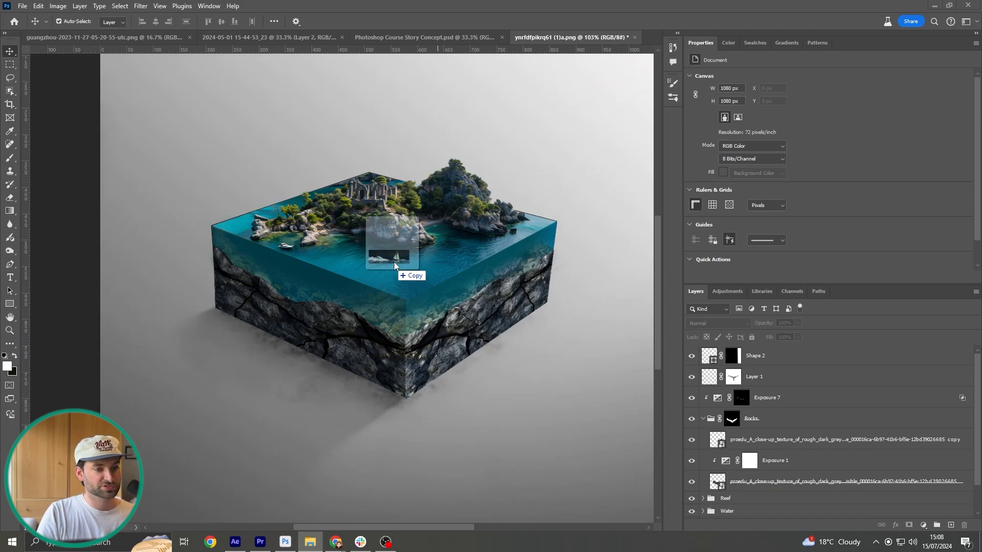
Place the sailboat image file into the composite and position it over the island box.
drag(394, 262, 399, 266)
drag(491, 277, 439, 215)
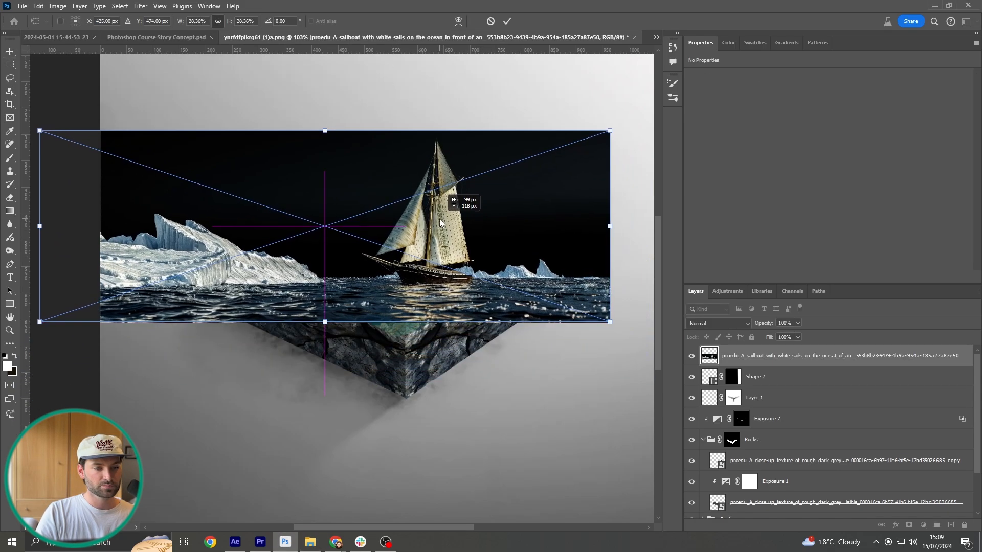
click(378, 76)
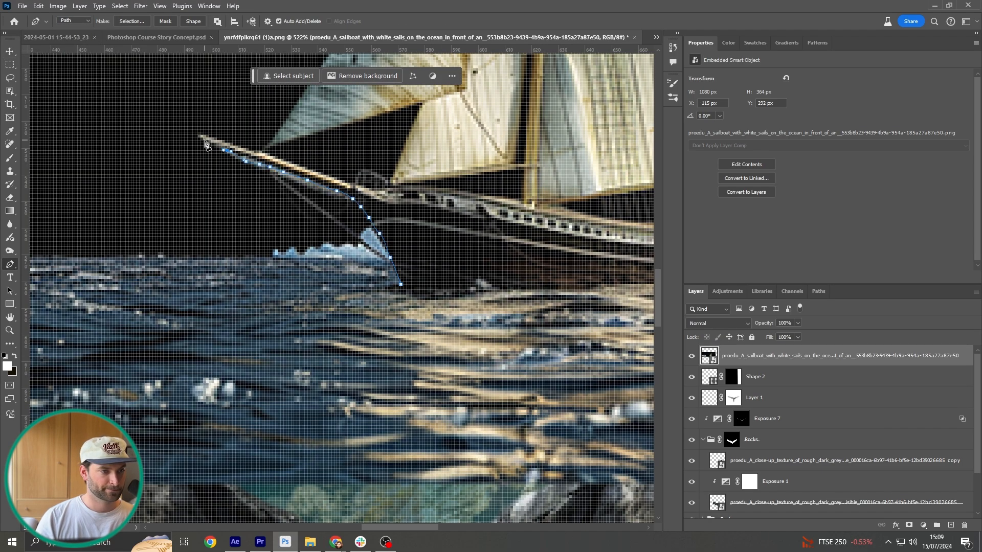
Trace a closed Pen path around the sailboat's sails, mast, bowsprit, stern and hull.
scroll(337, 207, up, 3)
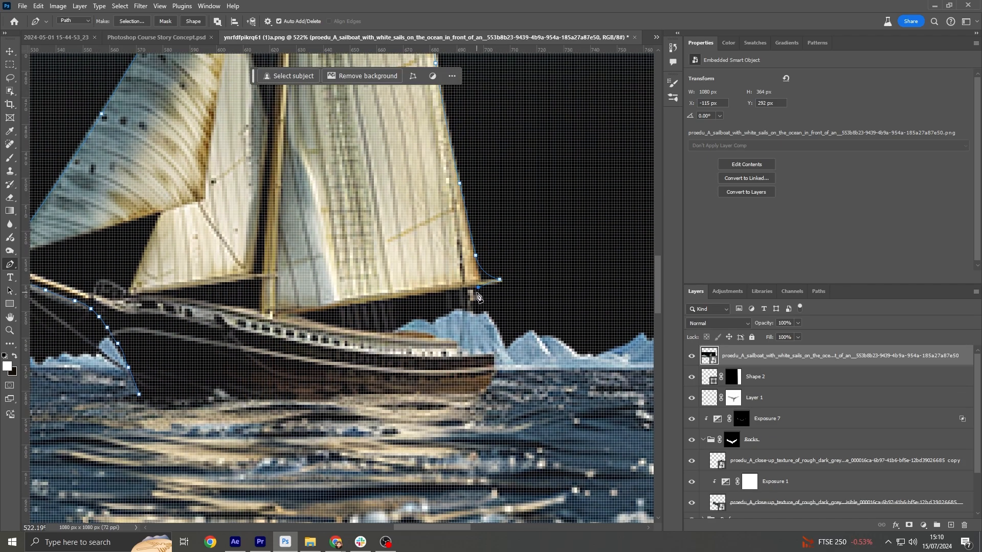
click(446, 290)
click(329, 309)
click(288, 314)
click(329, 325)
click(361, 333)
click(393, 336)
click(419, 333)
click(433, 335)
click(454, 341)
scroll(269, 342, down, 6)
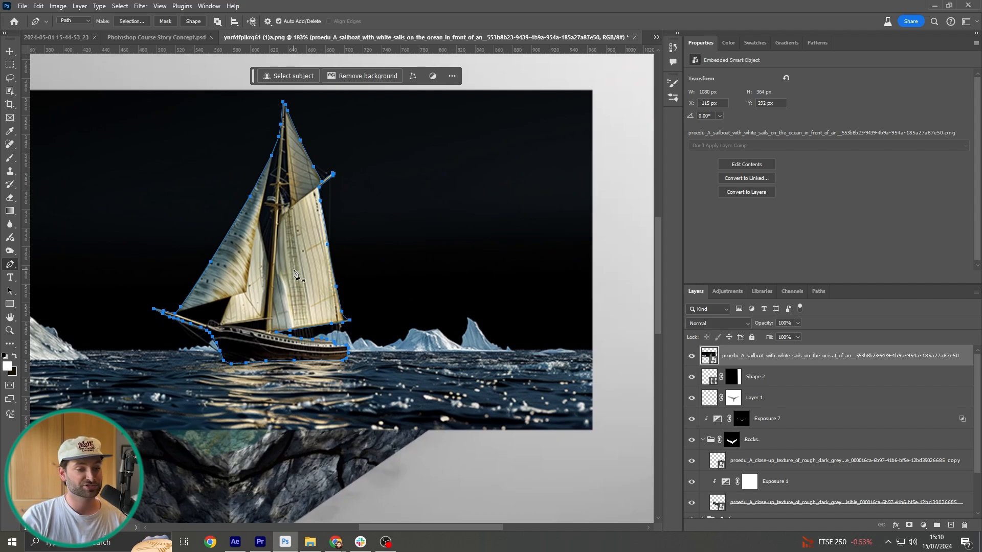
Convert the sailboat path to a new anti-aliased selection with 0 px feather and mask the layer with it.
click(132, 21)
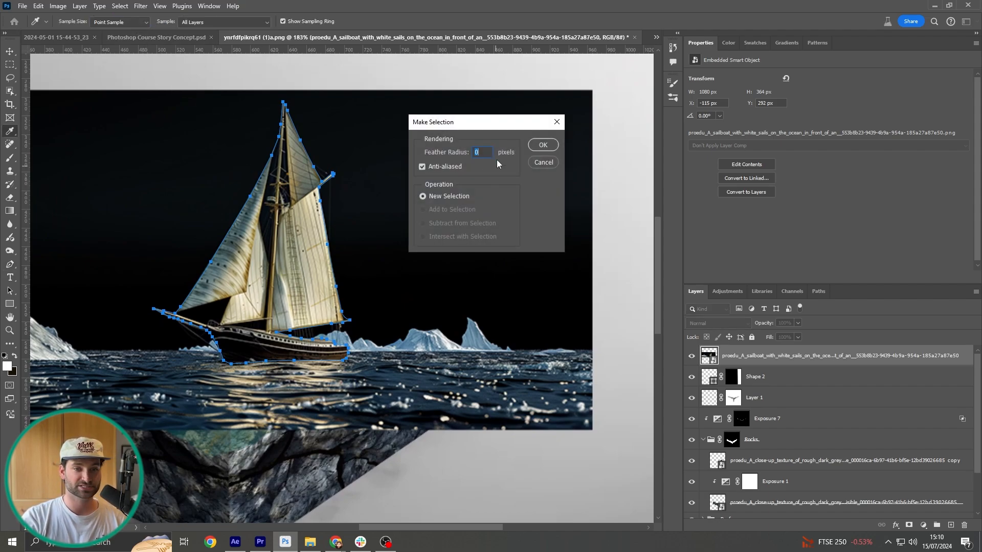
click(543, 146)
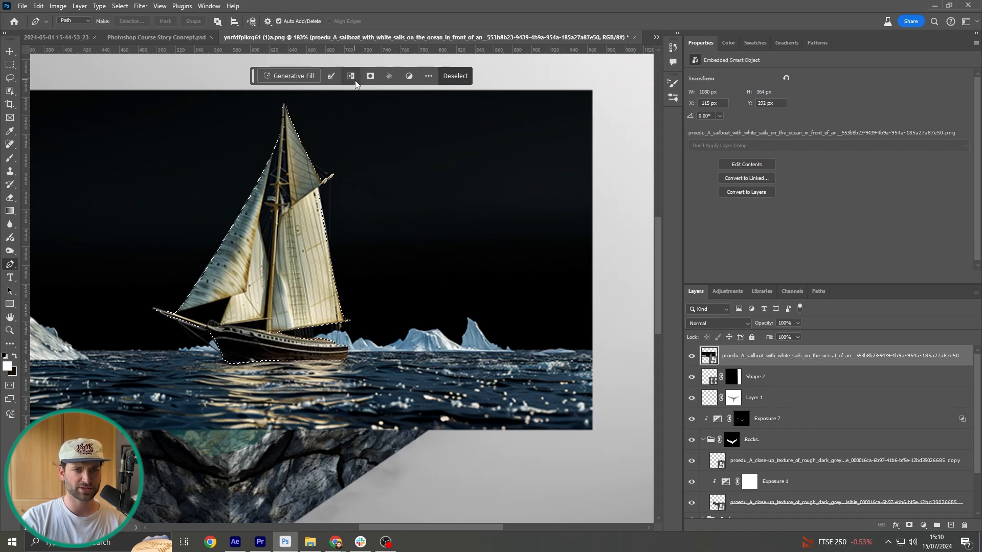
click(371, 75)
Scale the masked sailboat layer down to about 290 × 136 px, rotate it to -8.67° and place the boat on the water in front of the island.
click(10, 52)
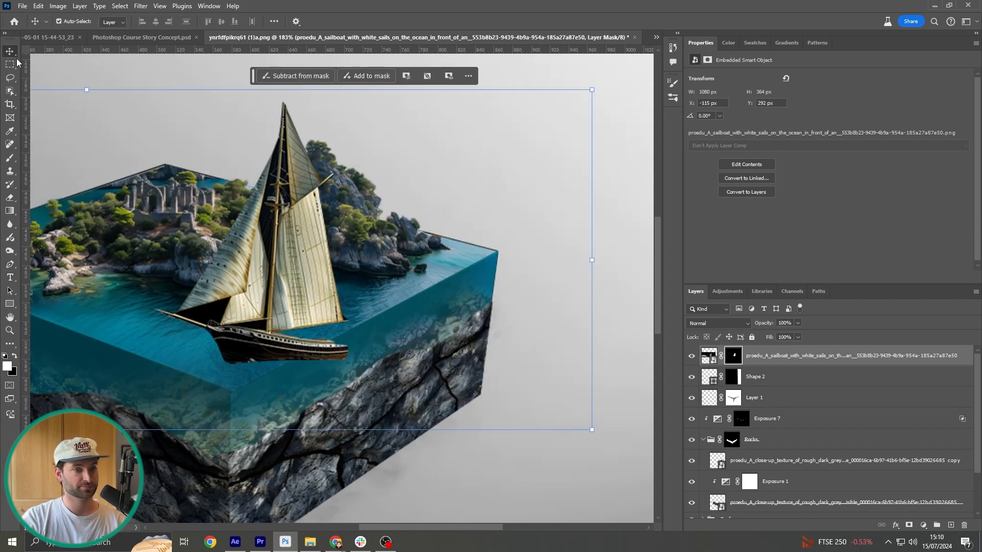
drag(593, 90, 260, 302)
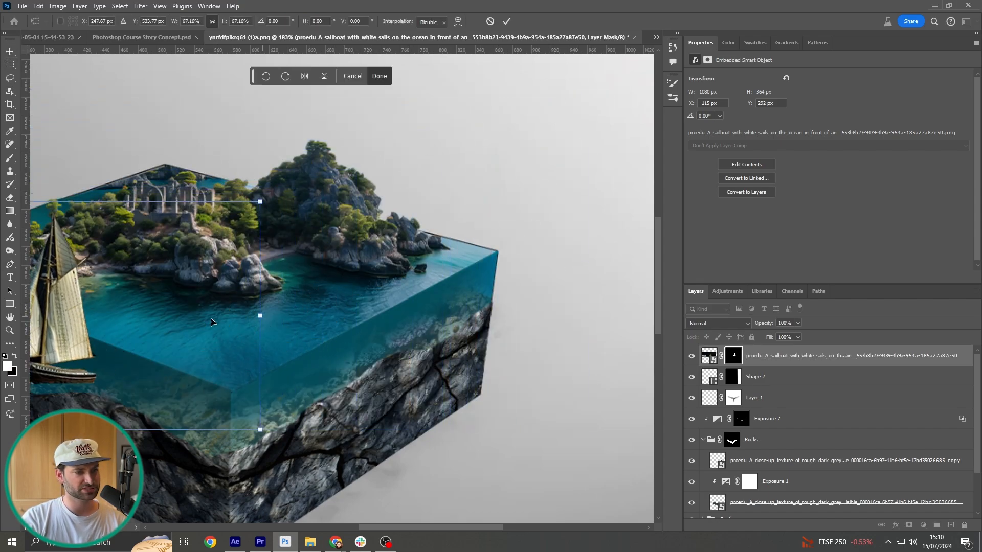
drag(158, 329, 377, 275)
drag(479, 149, 283, 214)
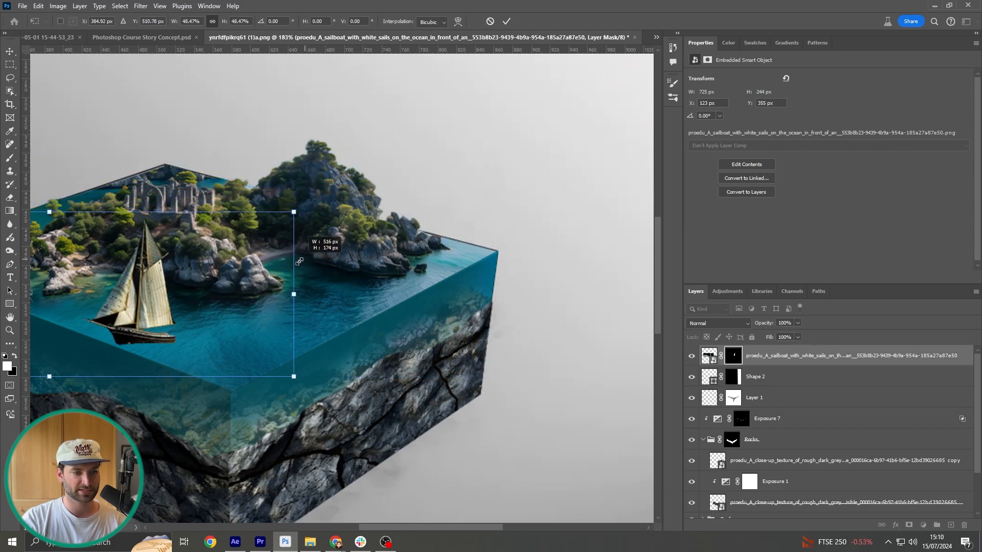
drag(287, 281, 417, 265)
drag(418, 199, 310, 234)
drag(263, 261, 345, 258)
drag(390, 223, 304, 251)
drag(294, 260, 338, 245)
drag(297, 280, 297, 289)
click(381, 79)
scroll(246, 277, down, 5)
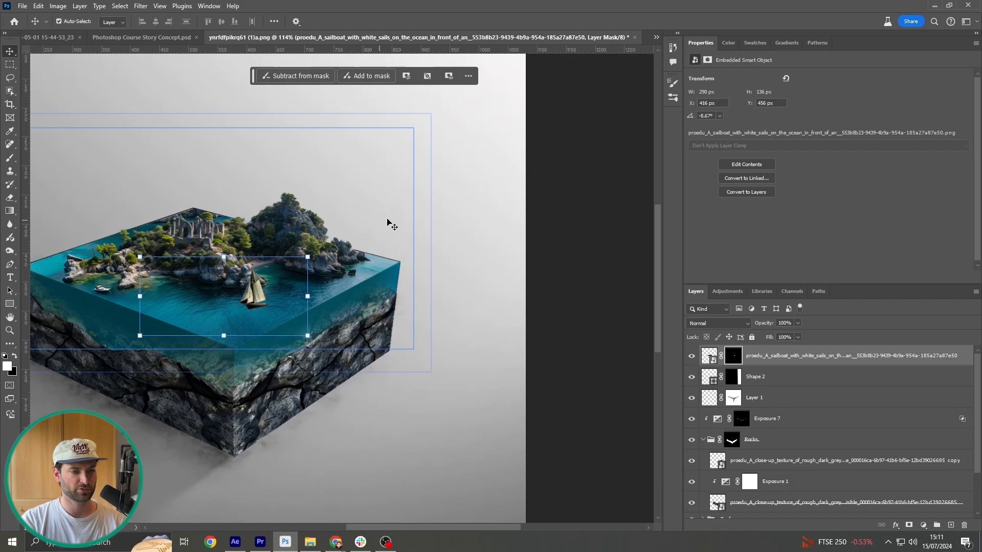
click(387, 220)
Paint black on the sailboat's layer mask with a tiny hard brush to remove the dark gaps below and between the sails.
scroll(270, 272, up, 8)
scroll(222, 318, up, 8)
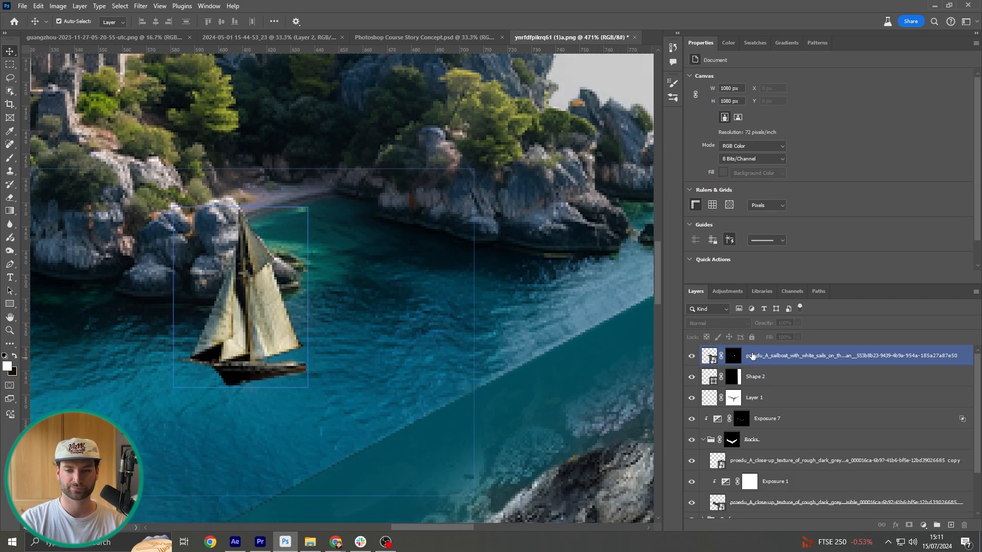
click(736, 357)
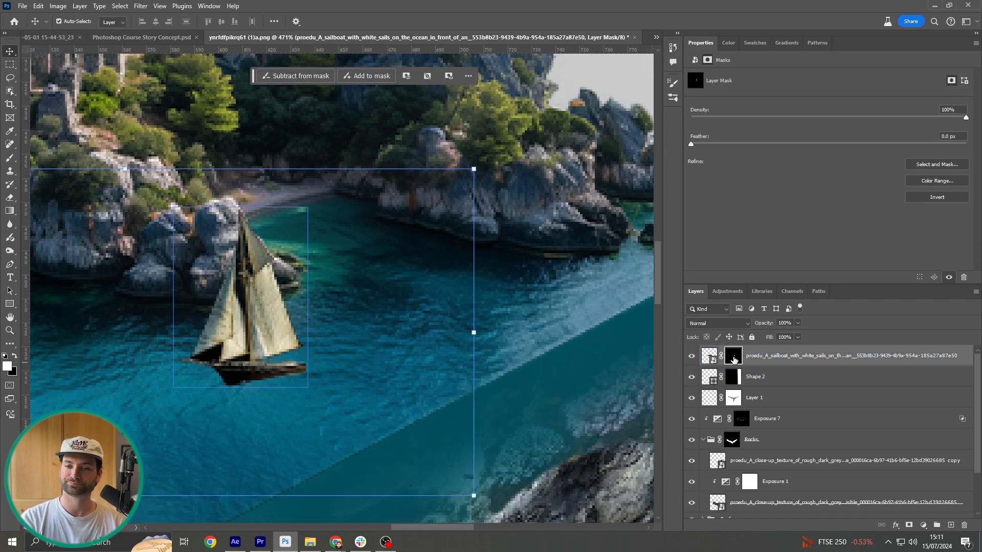
key(b)
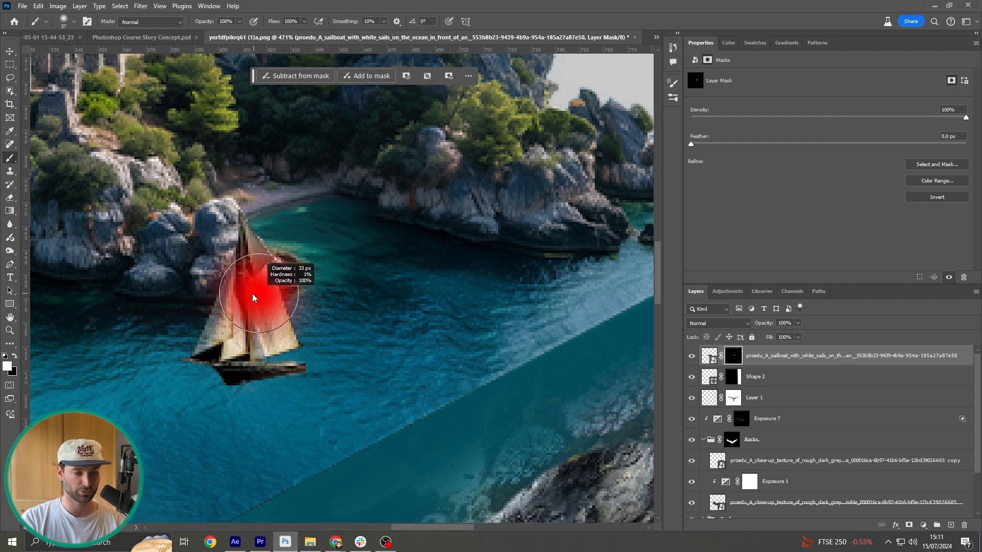
scroll(235, 317, up, 3)
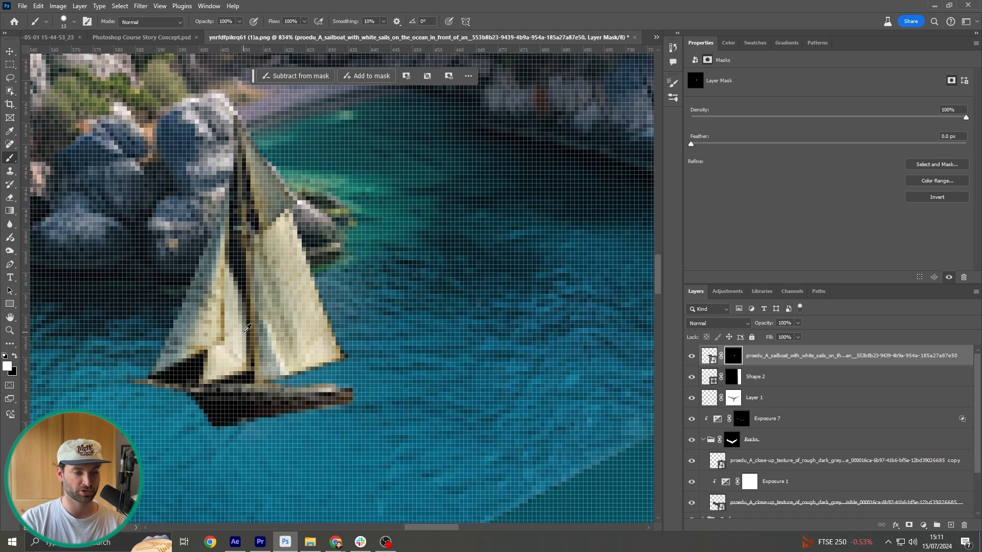
alt+right_click(175, 393)
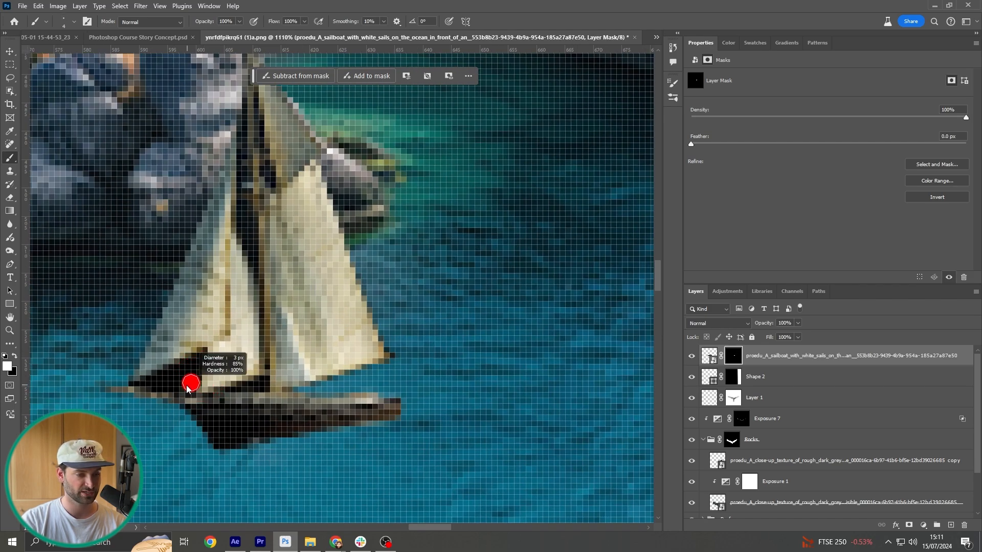
key(x)
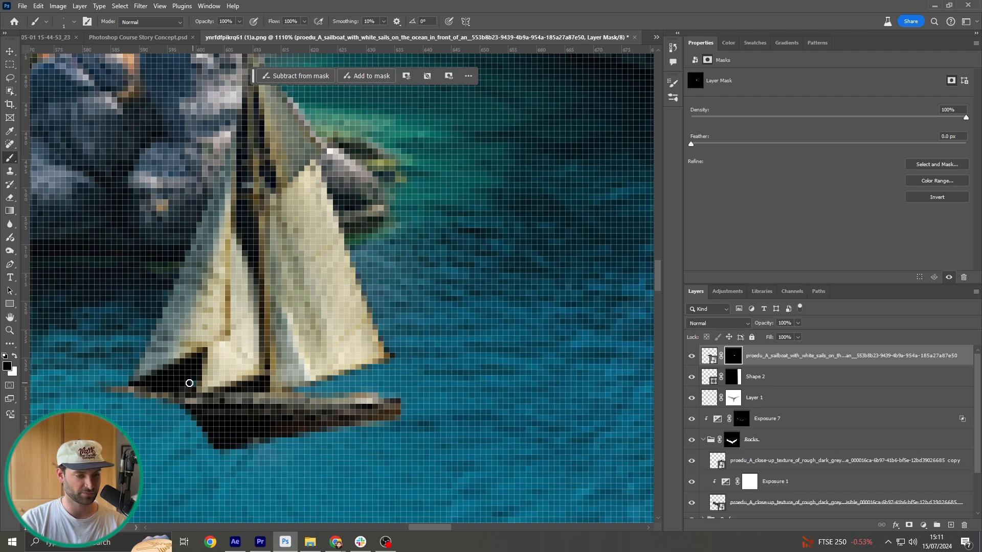
mouse_move(140, 384)
mouse_down()
mouse_move(158, 373)
mouse_move(167, 383)
mouse_move(174, 368)
mouse_up()
drag(244, 243, 240, 167)
Reposition the sailboat slightly forward on the water, to X 396 px and Y 479 px.
key(v)
scroll(314, 276, down, 10)
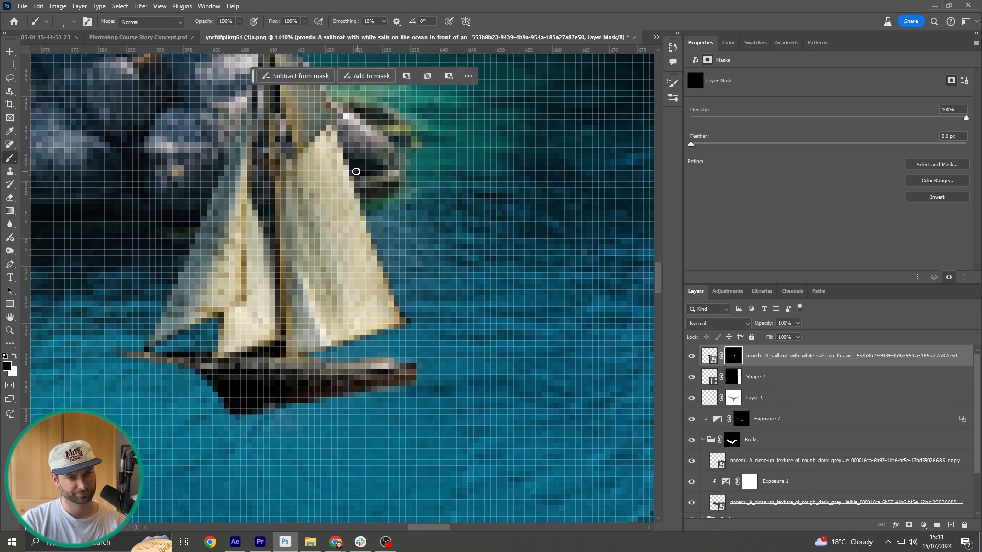
scroll(314, 276, up, 3)
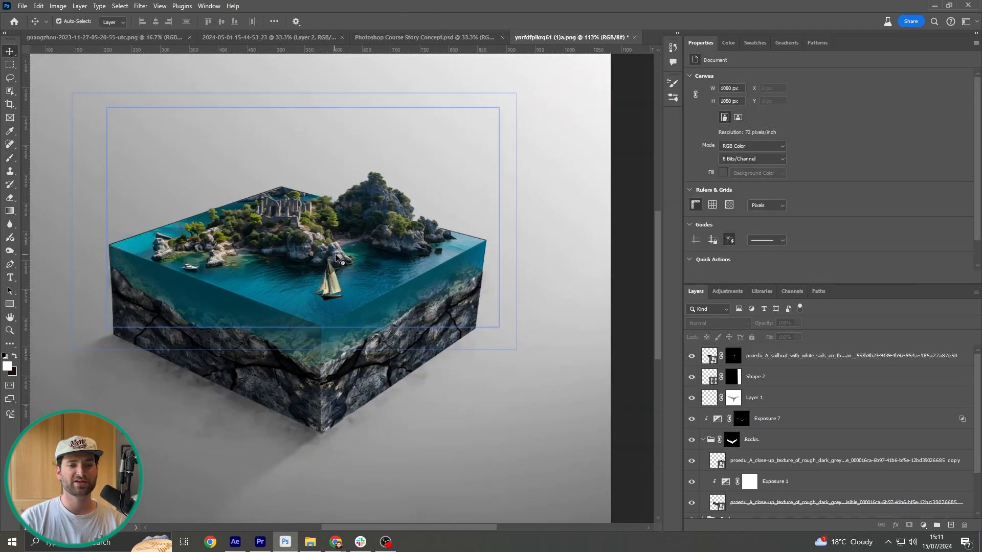
click(333, 316)
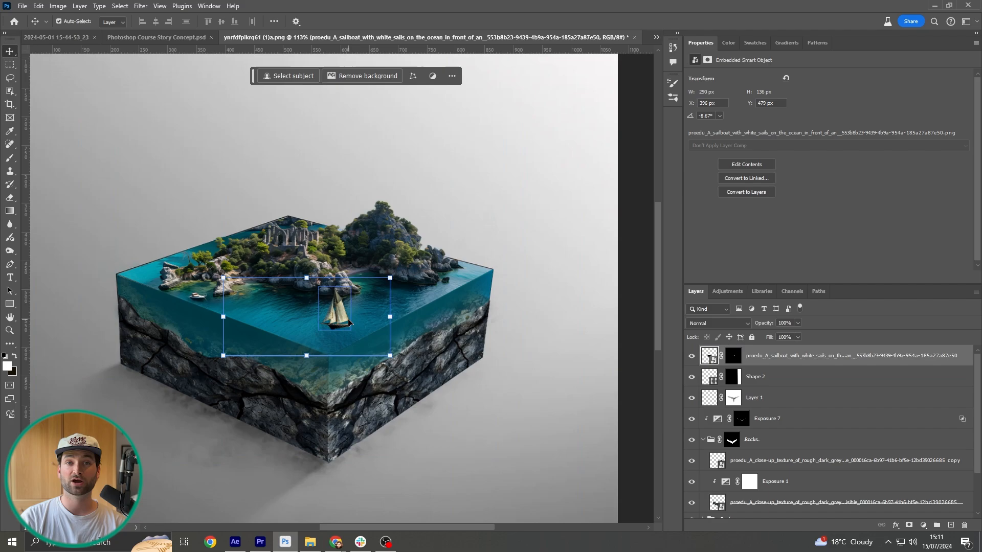
drag(348, 322, 379, 323)
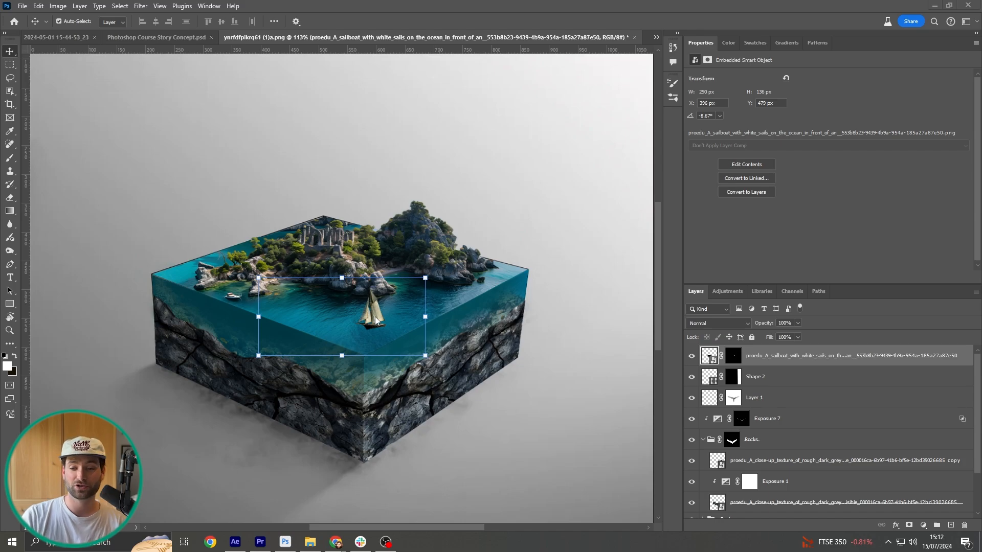
Apply the Harmonization neural filter to the sailboat as a Smart Filter, with the ancient ruins island layer as reference and Strength 100.
click(143, 8)
click(158, 57)
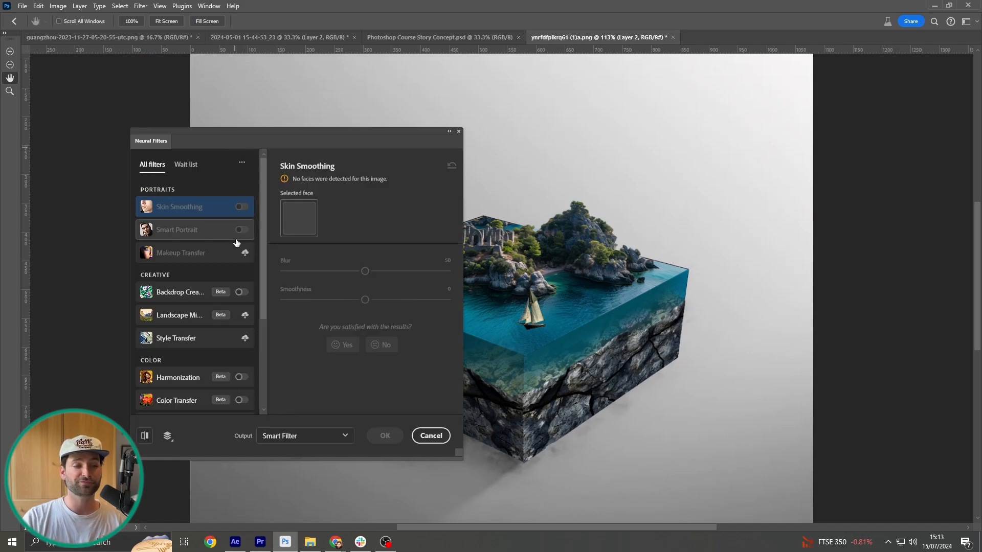
click(241, 377)
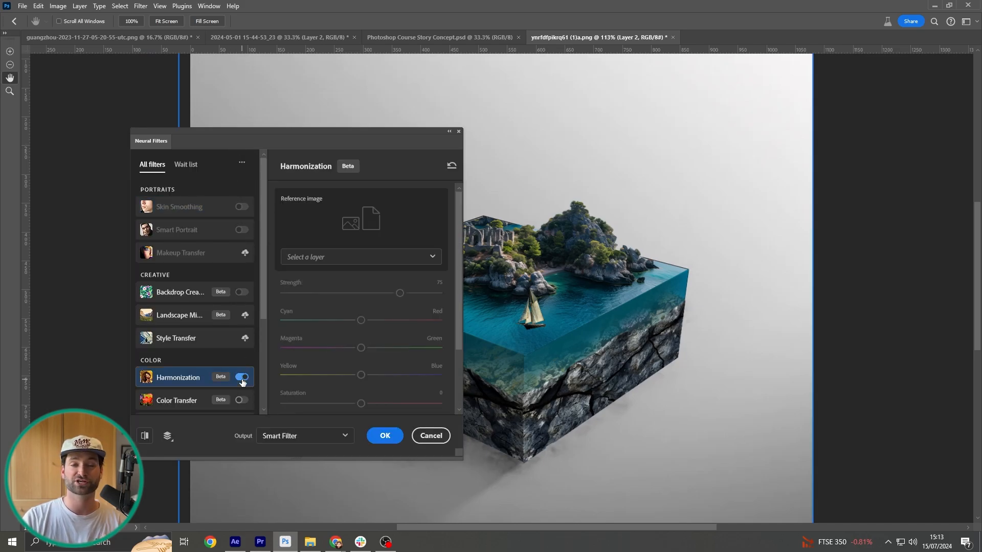
click(364, 257)
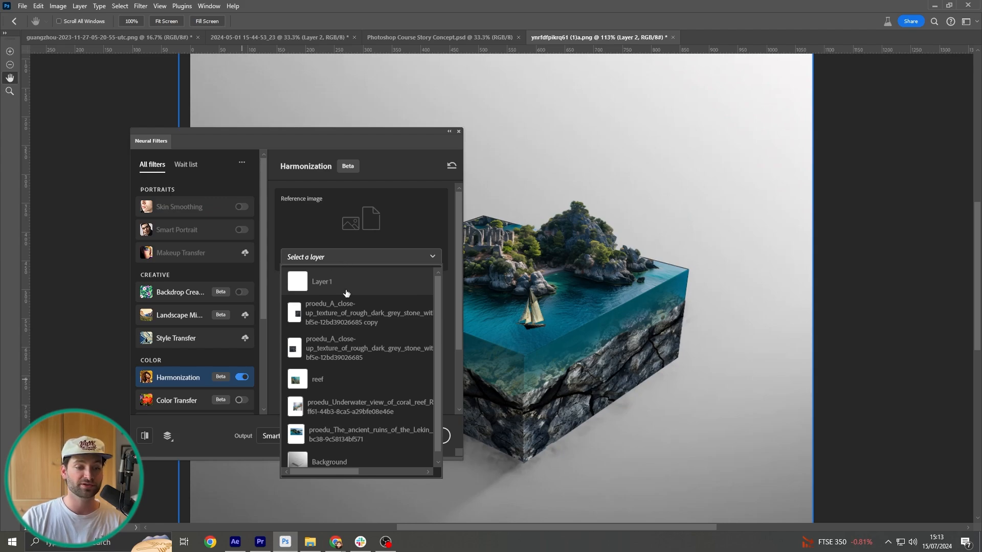
scroll(347, 299, down, 1)
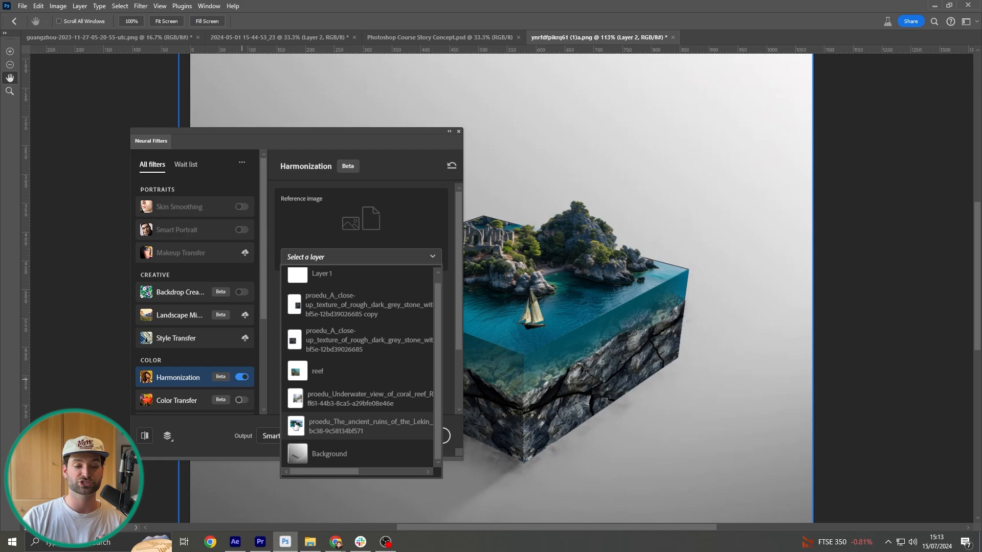
click(352, 429)
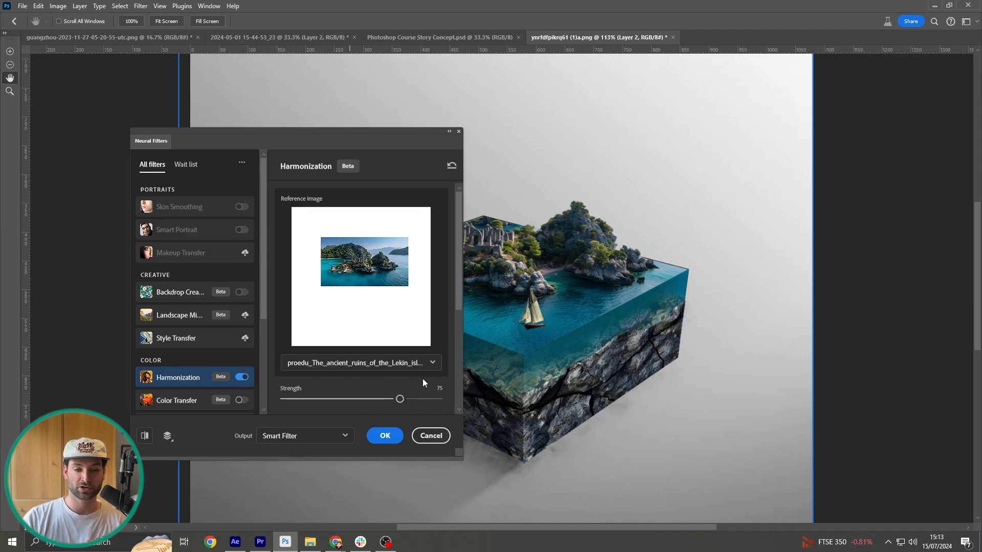
drag(402, 400, 438, 399)
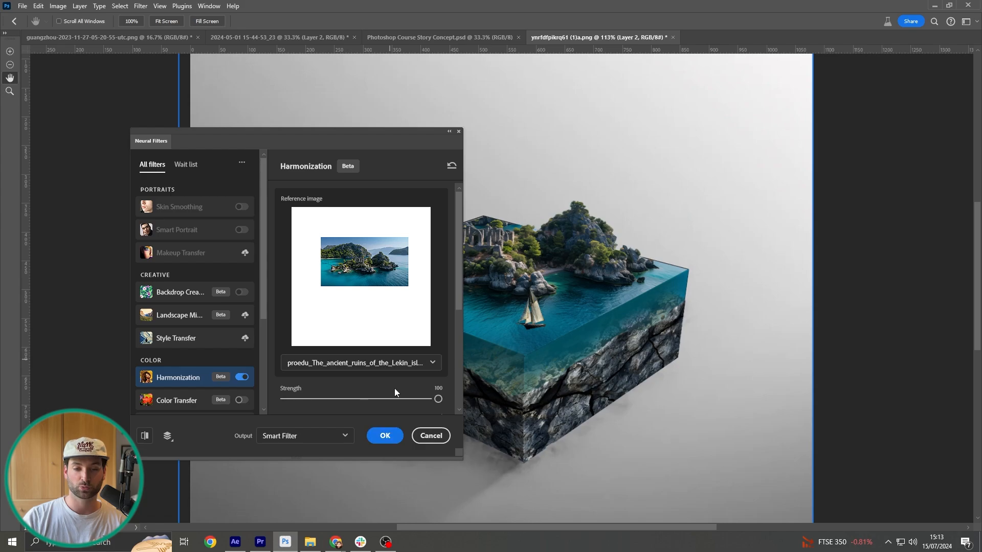
click(384, 437)
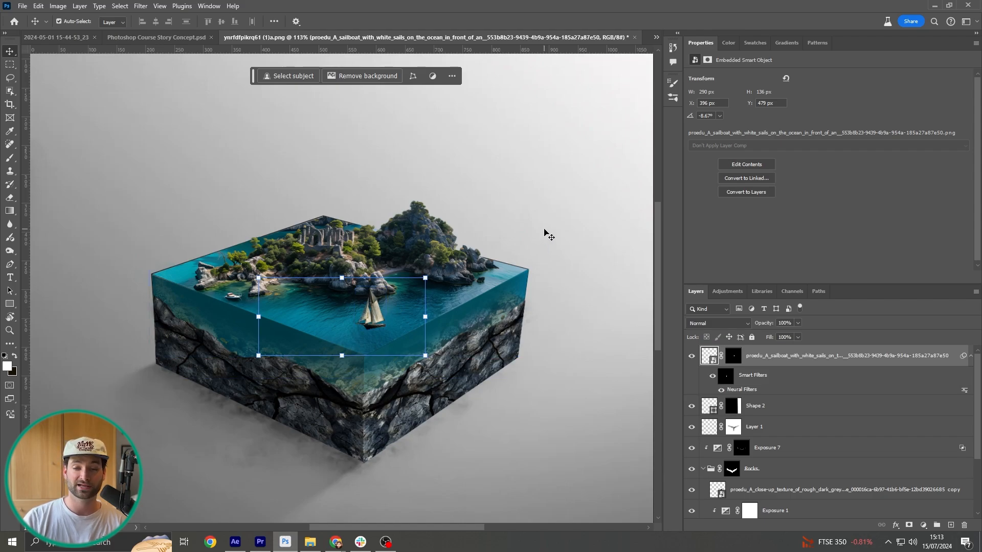
Duplicate the sailboat layer, flip the copy vertically and place it directly beneath the hull as a reflection.
click(561, 241)
click(771, 356)
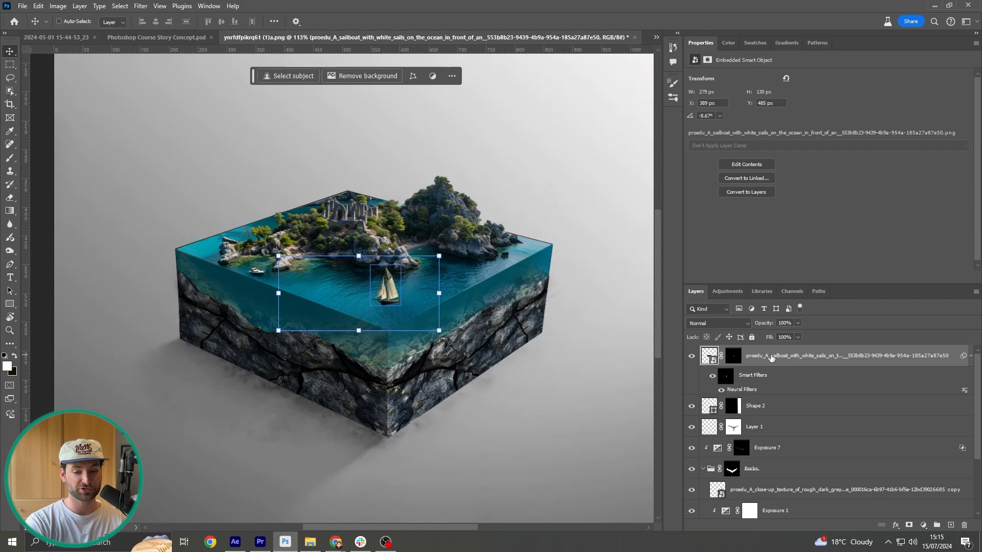
key(ctrl+j)
key(ctrl+t)
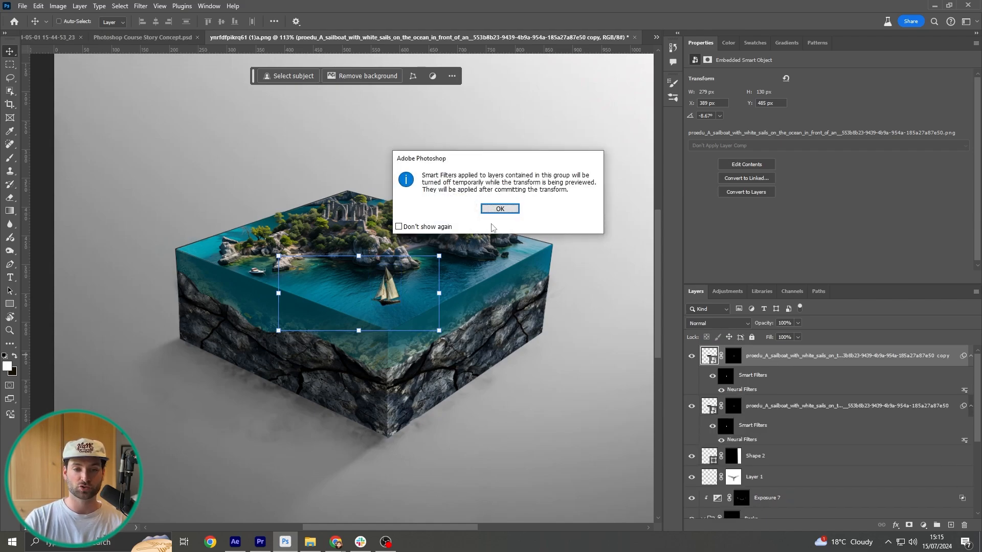
click(496, 210)
right_click(382, 292)
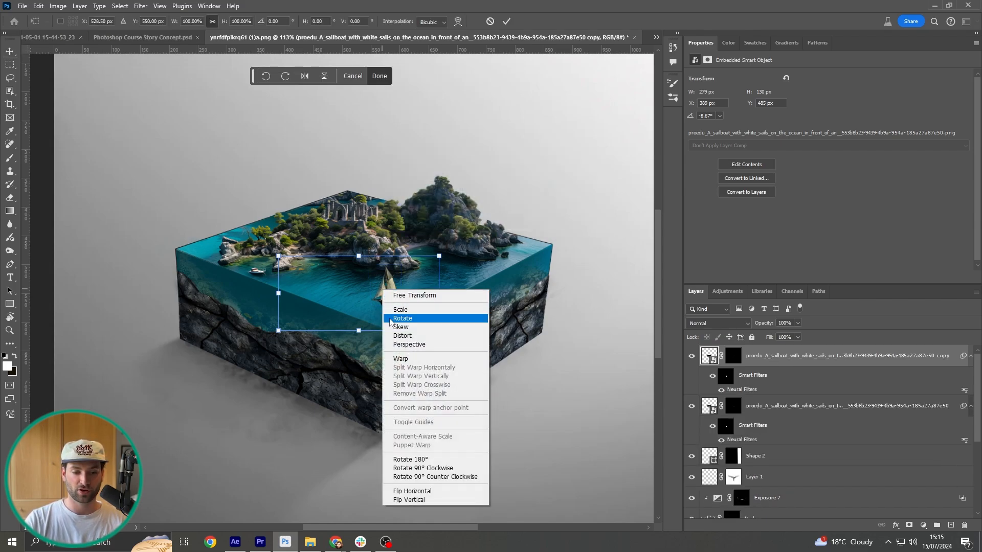
click(430, 498)
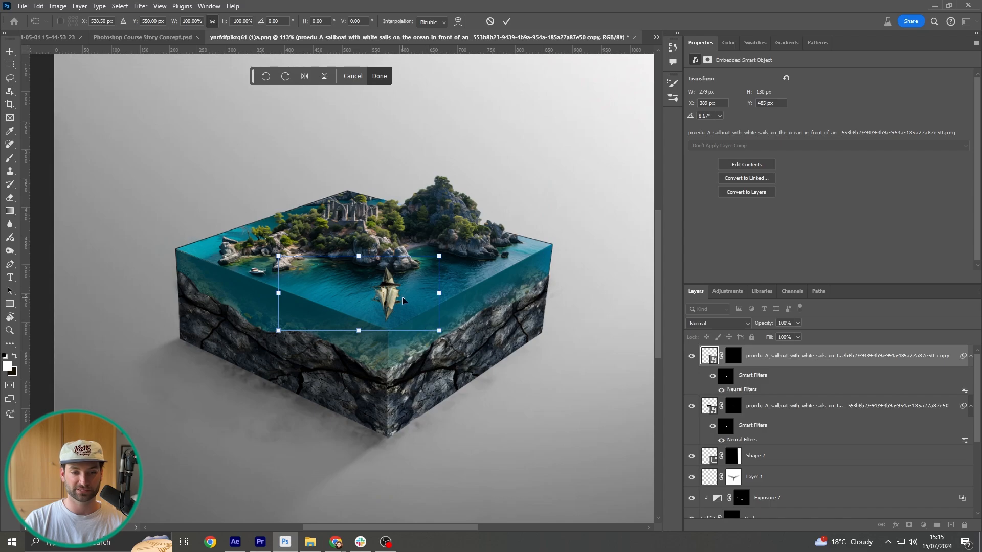
drag(402, 301, 393, 320)
click(379, 75)
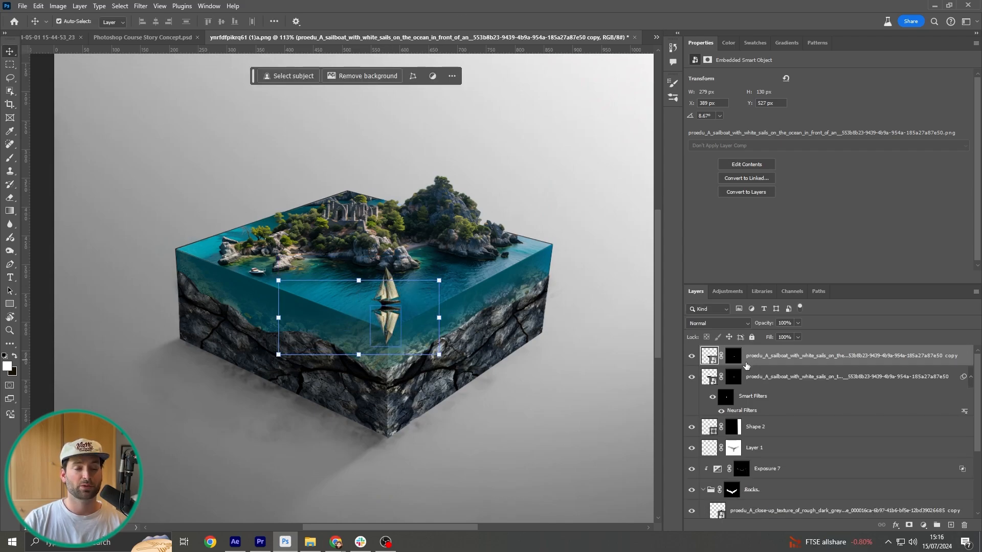
Convert the reflection copy to a Smart Object and mask it with a black-to-white linear gradient that fades its lower part.
right_click(767, 358)
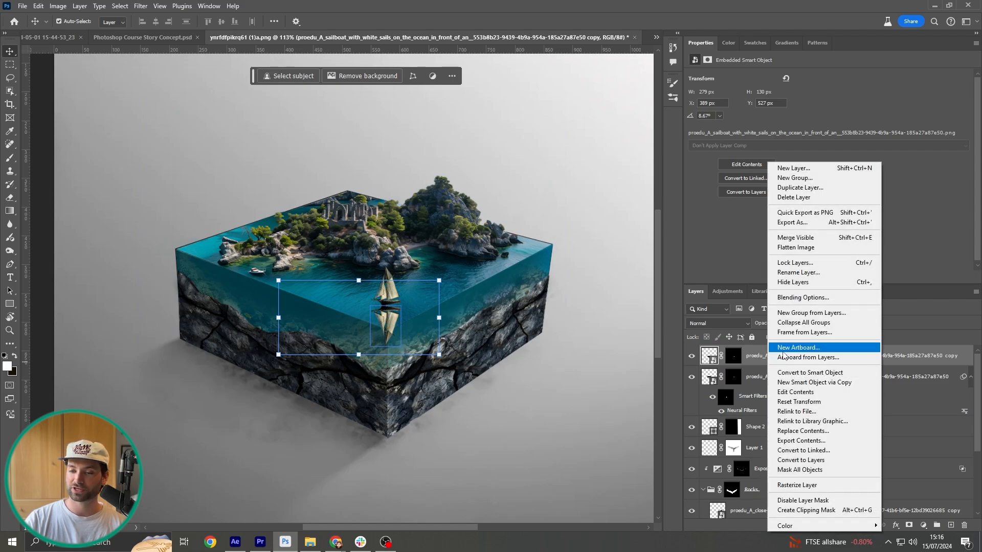
click(803, 372)
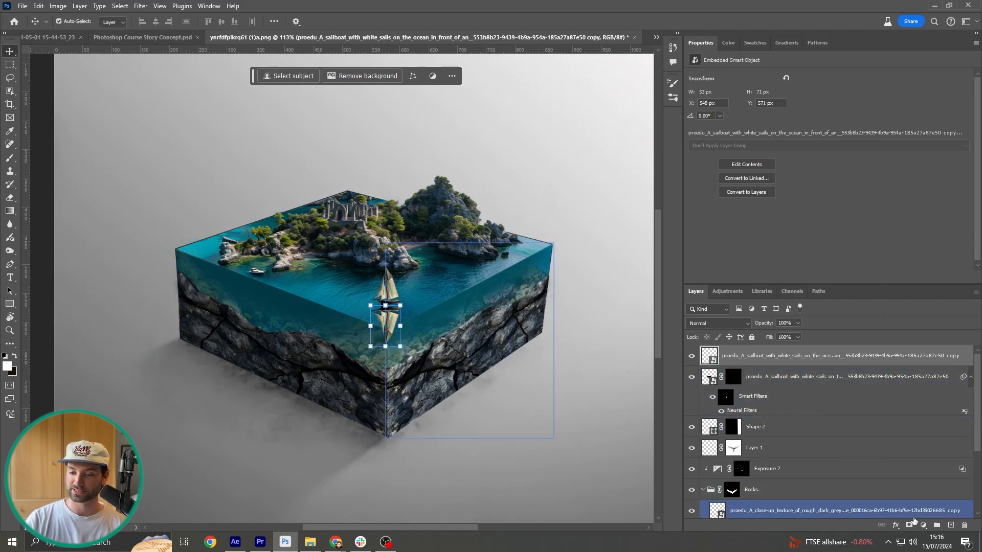
click(909, 526)
key(g)
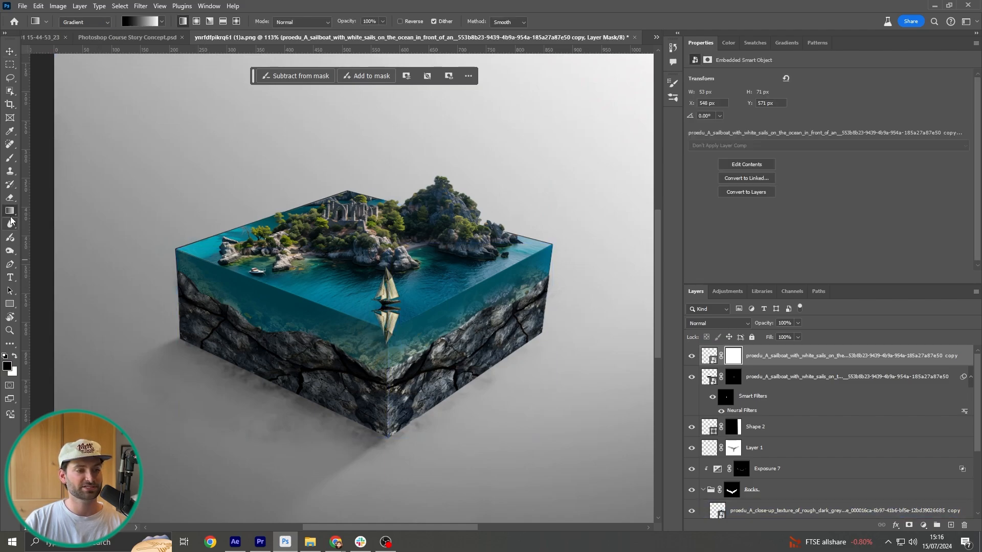
drag(389, 350, 389, 285)
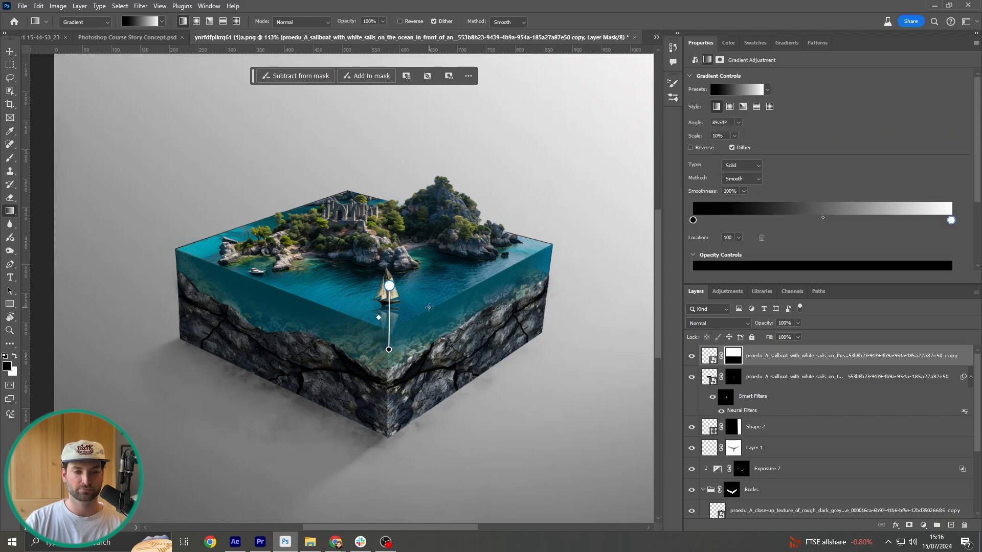
Soften the sailboat reflection with a slight Gaussian Blur and deselect the layer.
click(760, 360)
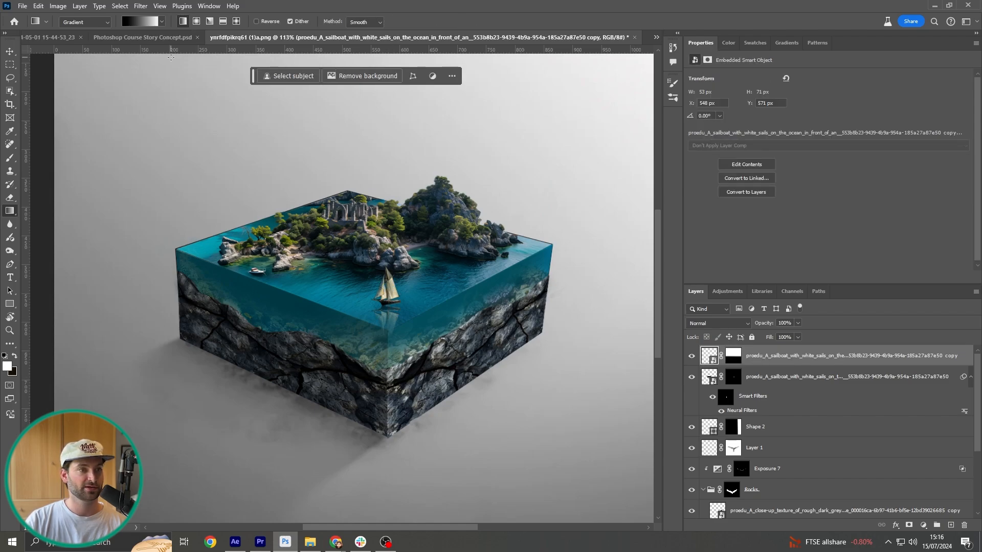
click(140, 5)
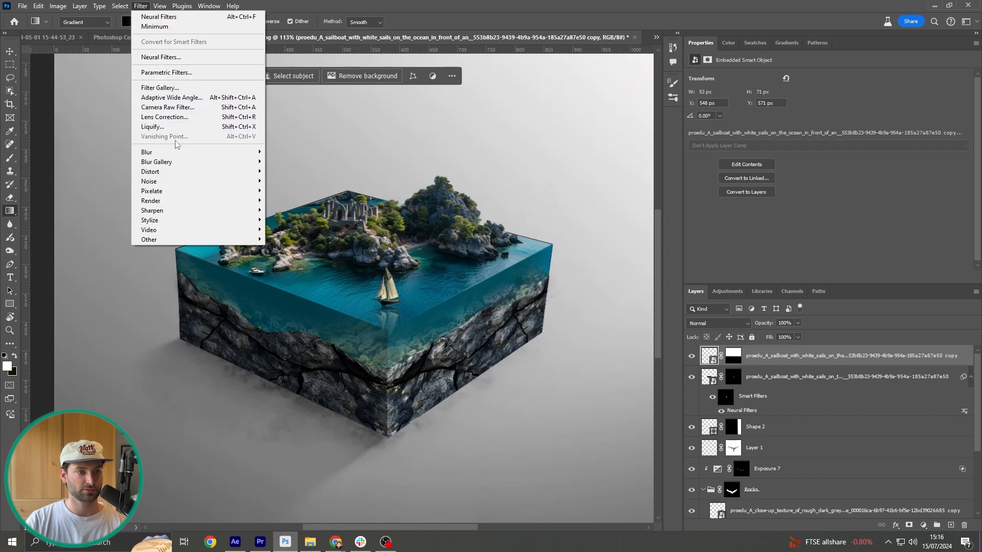
mouse_move(153, 152)
click(289, 190)
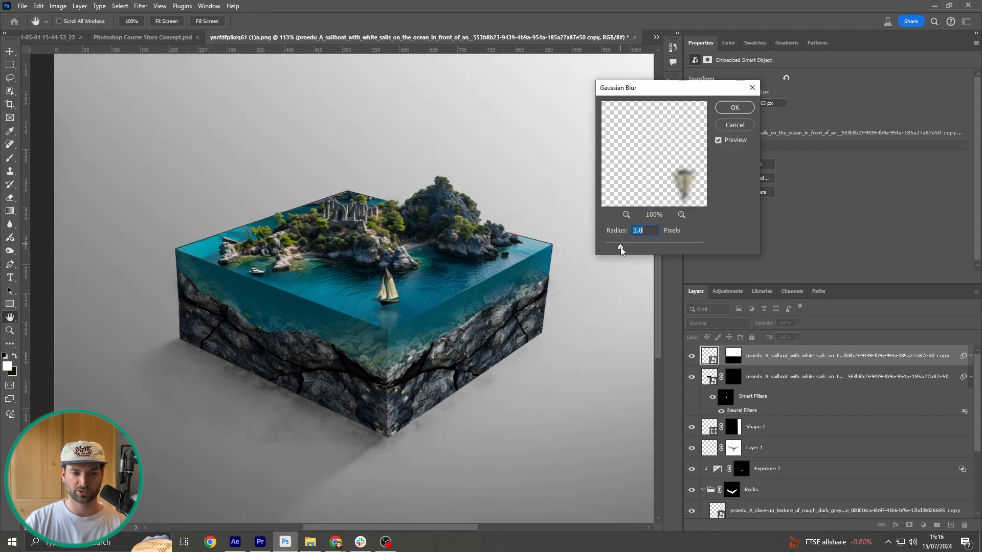
click(735, 108)
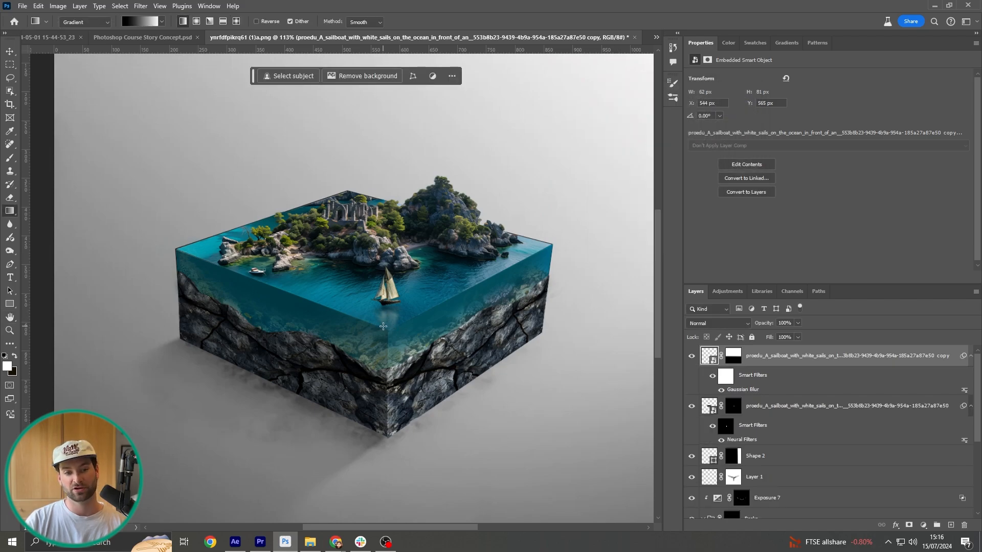
click(10, 51)
click(526, 128)
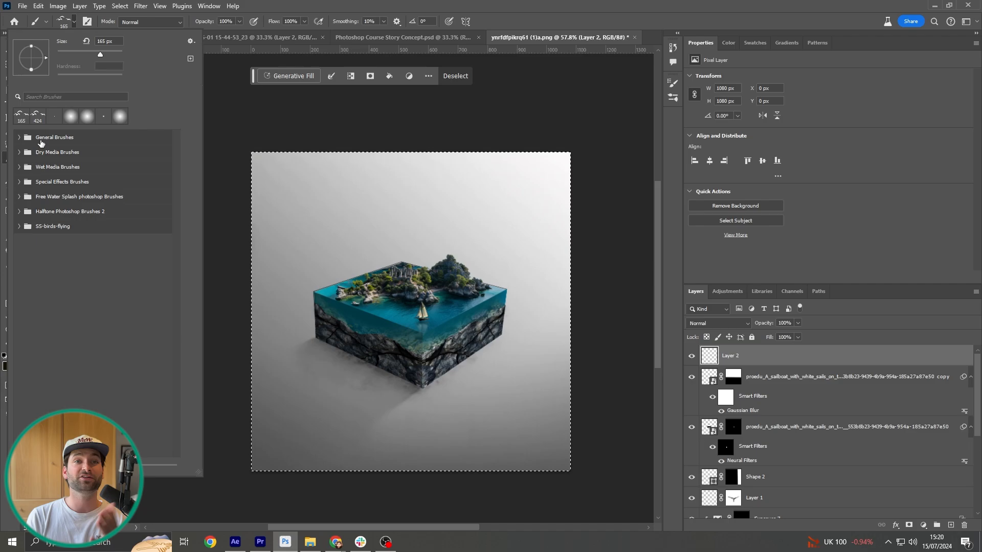
Stamp a flock of flying birds in black above the island's tall peak on Layer 2 and undo the extra stamp.
click(484, 242)
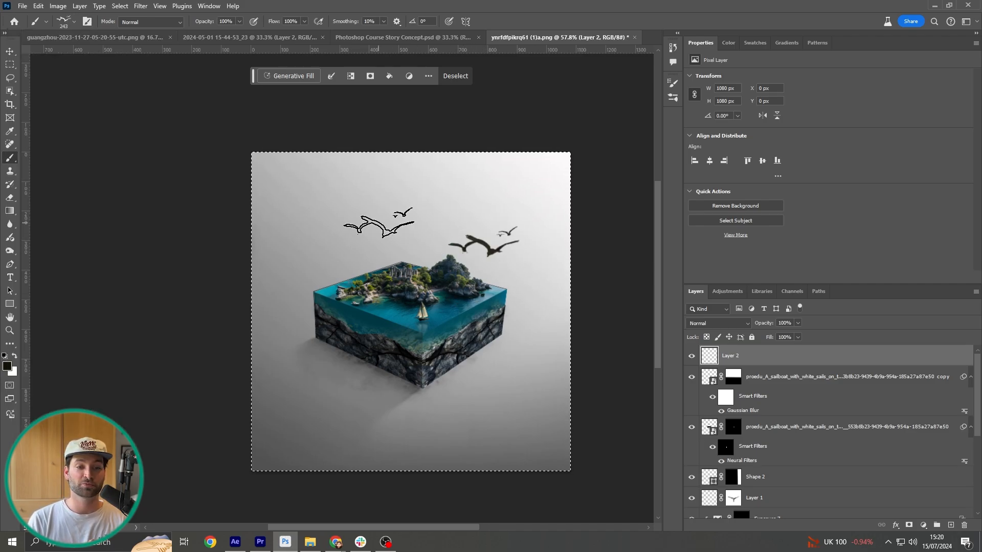
click(396, 232)
click(74, 22)
click(77, 302)
key(ctrl+z)
Stamp small single birds above and beside the temple ruins using different bird brushes.
click(74, 22)
click(77, 385)
mouse_move(418, 248)
mouse_down()
mouse_move(376, 249)
mouse_move(361, 271)
mouse_move(412, 256)
mouse_up()
click(424, 257)
click(74, 22)
scroll(77, 307, down, 3)
click(77, 441)
scroll(391, 263, up, 7)
click(376, 266)
Stamp another single bird near the ruins and tiny birds over the water around the sailboat with a smaller bird brush.
scroll(392, 263, down, 6)
click(74, 22)
click(77, 247)
click(413, 256)
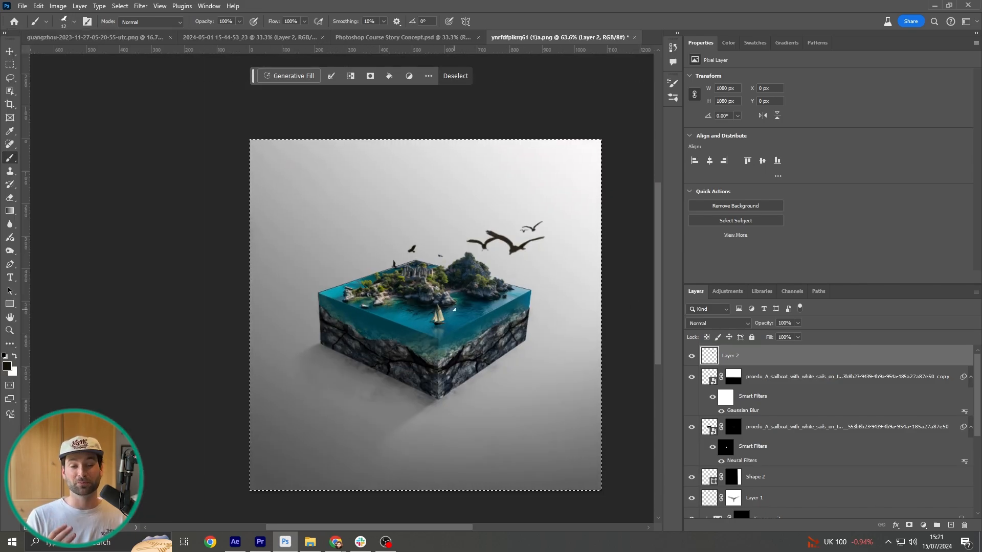
key(bracketleft)
key(bracketleft)
key(bracketleft)
Try to brighten the large bird with a clipped adjustment layer painted in through an inverted mask.
click(923, 525)
click(923, 401)
alt+click(717, 366)
drag(828, 102, 893, 103)
key(ctrl+i)
key(x)
drag(497, 235, 511, 244)
Colorize the birds with the clipped Hue/Saturation layer at Hue 40, Saturation 57 and Lightness +100, blended as Linear Dodge (Add).
scroll(512, 238, up, 4)
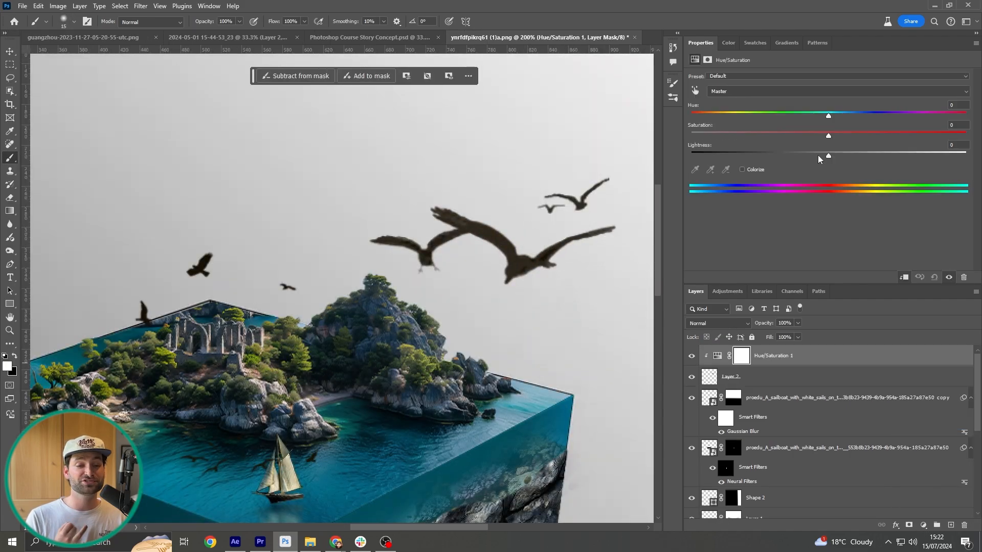
click(742, 170)
drag(692, 116, 722, 116)
drag(760, 136, 847, 137)
drag(910, 156, 966, 156)
click(718, 323)
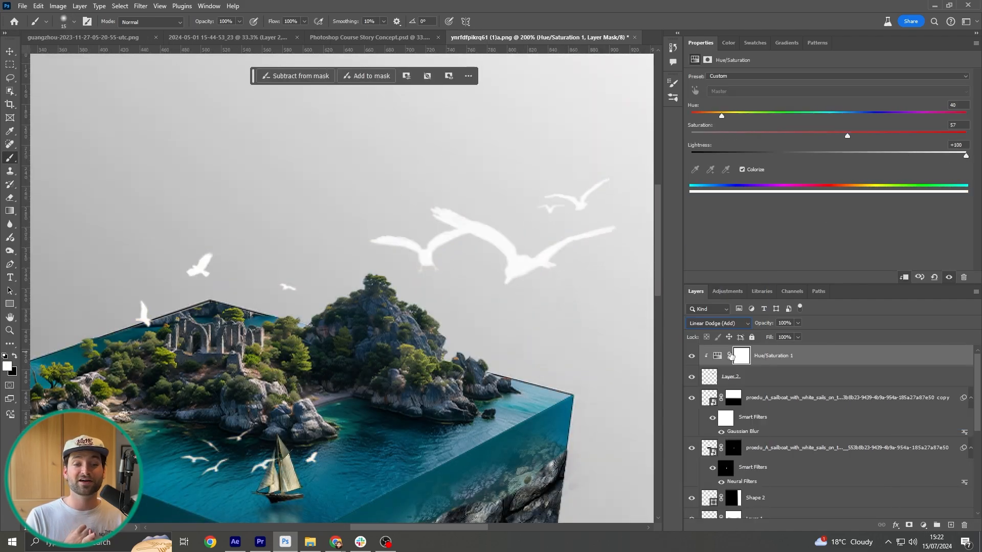
Invert the Hue/Saturation mask and paint subtle white highlights onto the birds' edges with the brush at 28% flow.
key(ctrl+i)
drag(304, 22, 269, 34)
drag(510, 242, 436, 207)
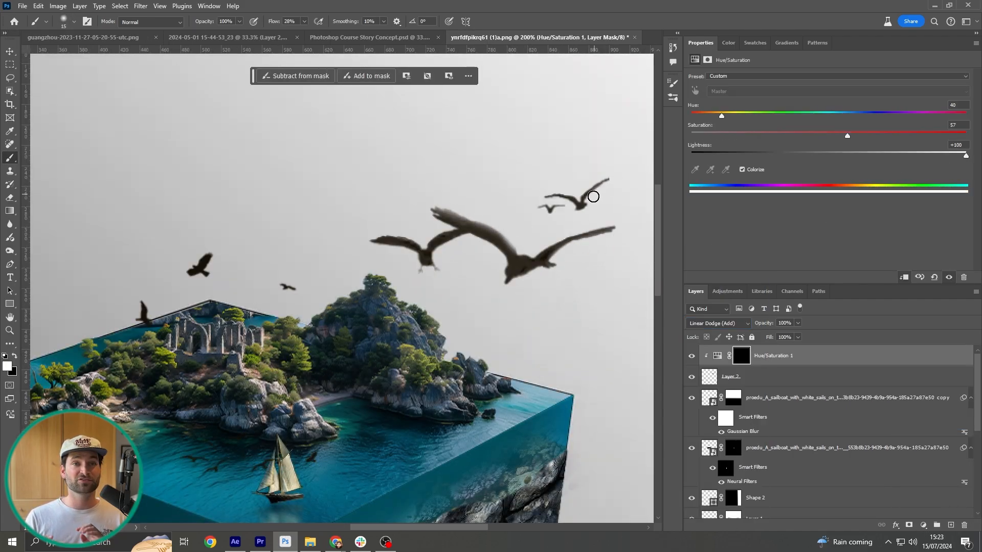
drag(217, 266, 250, 227)
drag(178, 267, 180, 283)
scroll(262, 239, down, 3)
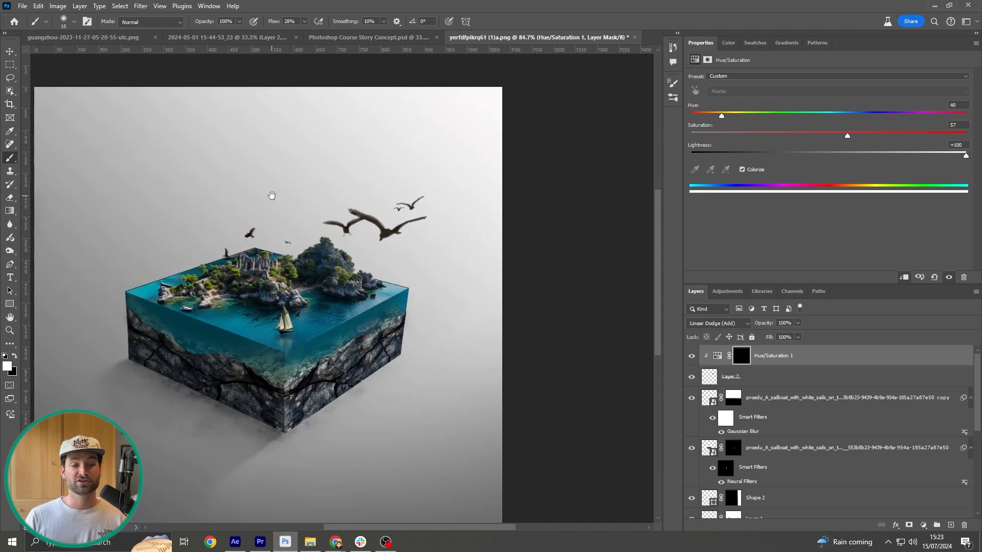
scroll(243, 342, up, 4)
key(bracketleft)
key(bracketleft)
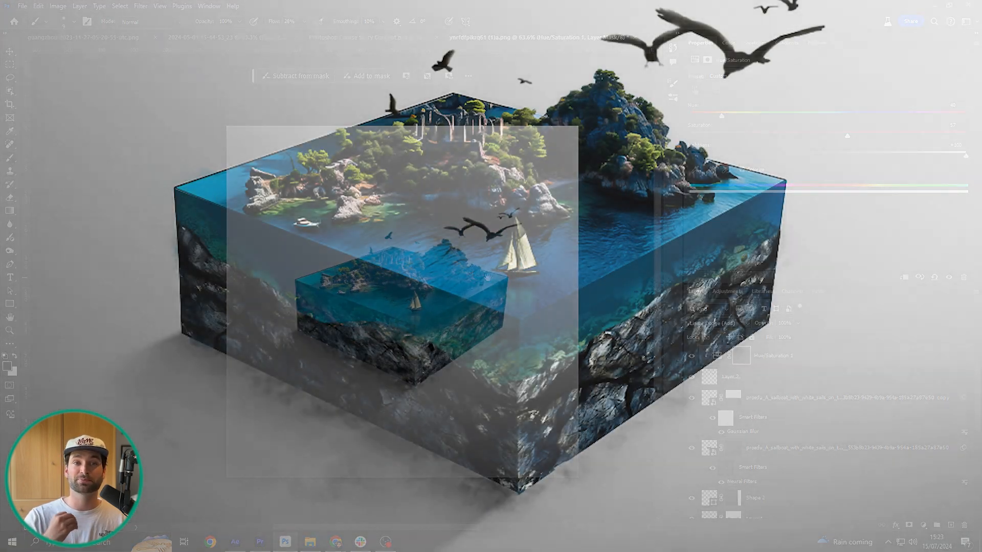